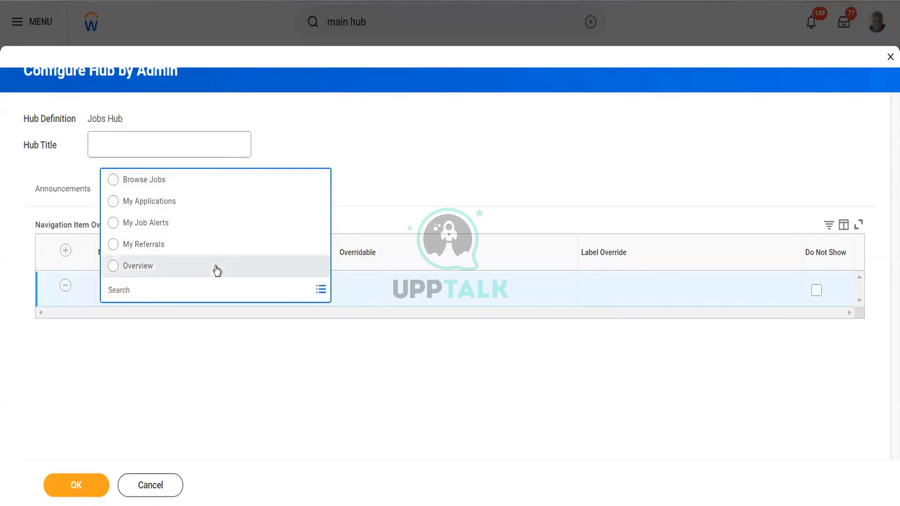
# Step: Set the first navigation item override to Browse Jobs, leaving its Overridable options empty
pyautogui.click(224, 187)
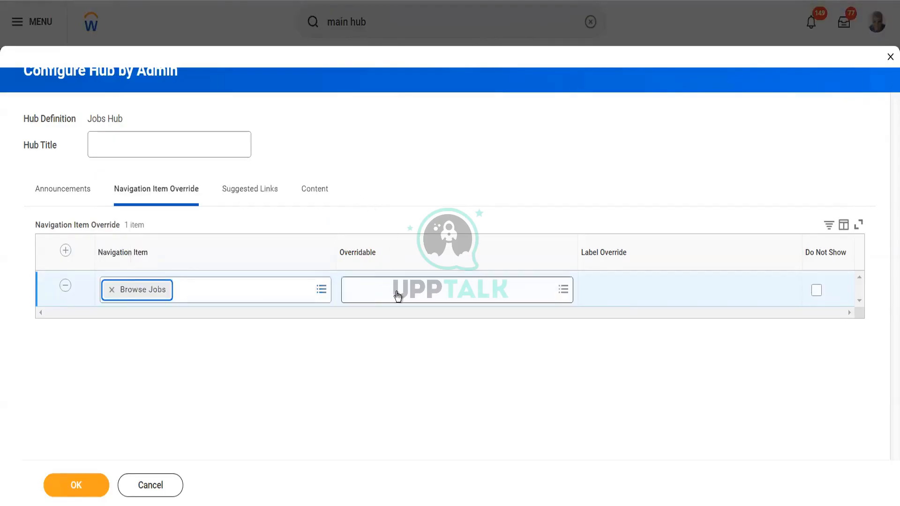
pyautogui.click(397, 295)
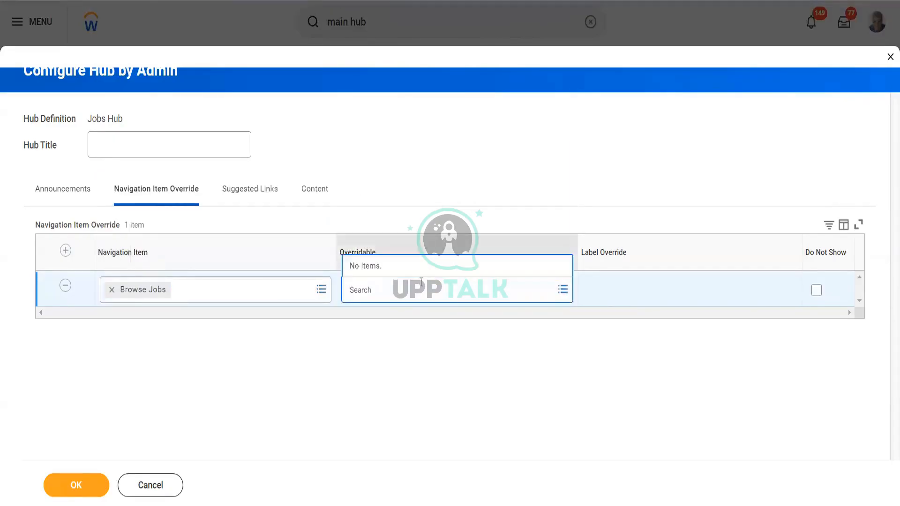
pyautogui.click(454, 351)
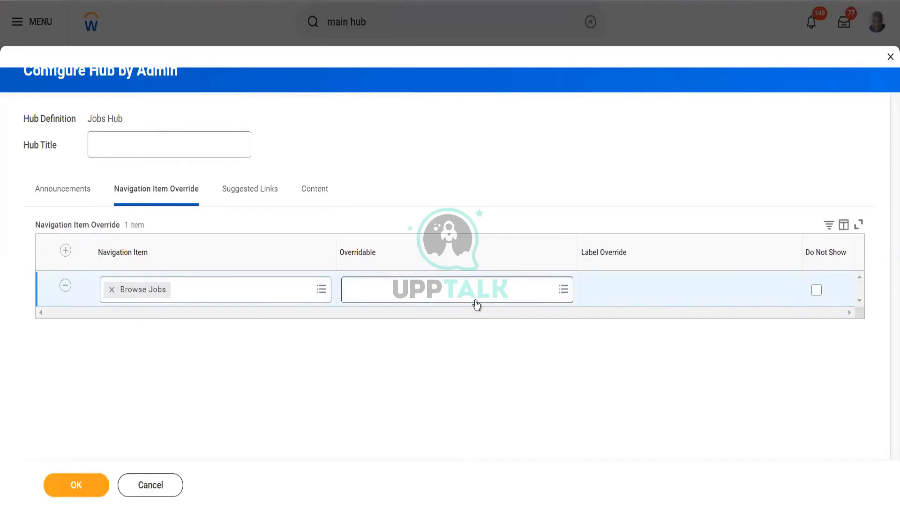
# Step: Add a second override row set to My Job Alerts, then view Suggested Links
pyautogui.click(66, 251)
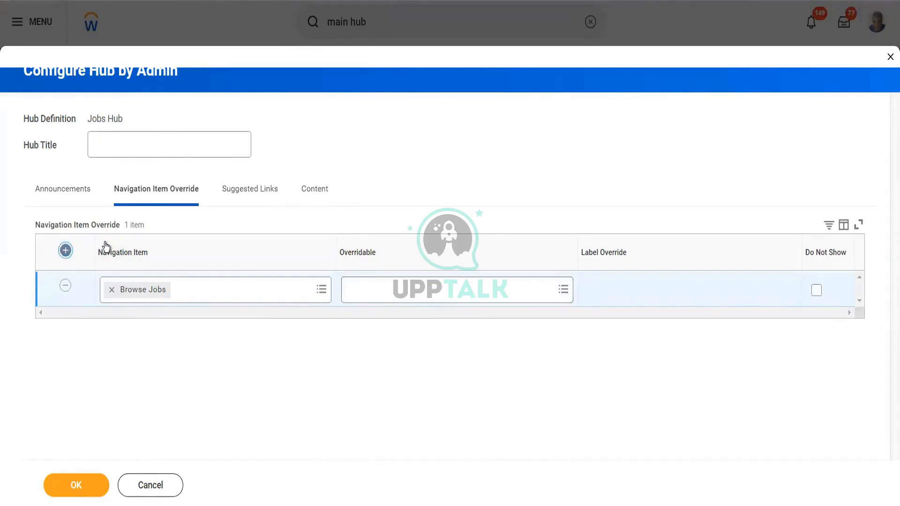
pyautogui.click(322, 291)
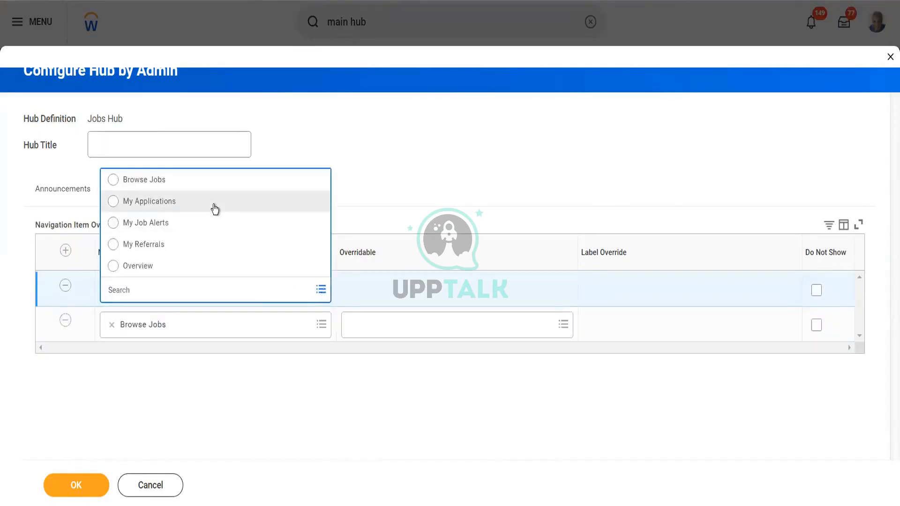
pyautogui.click(213, 206)
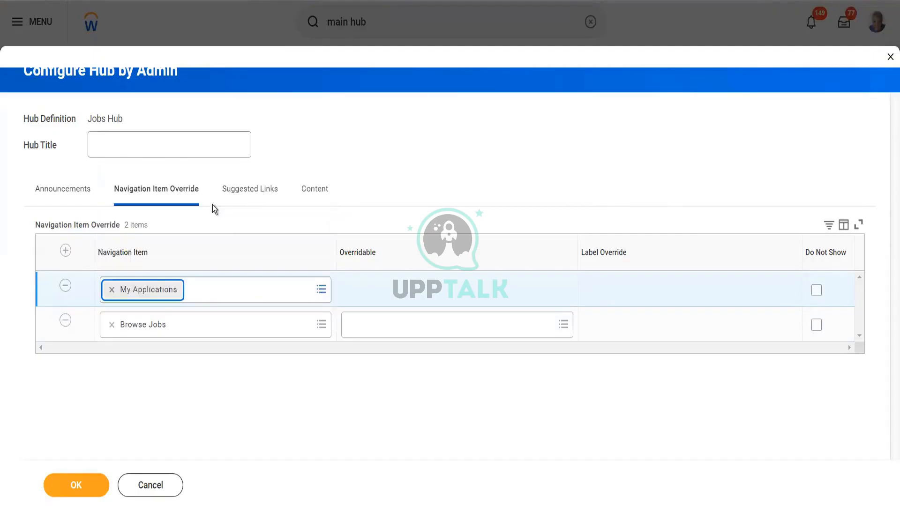
pyautogui.click(427, 292)
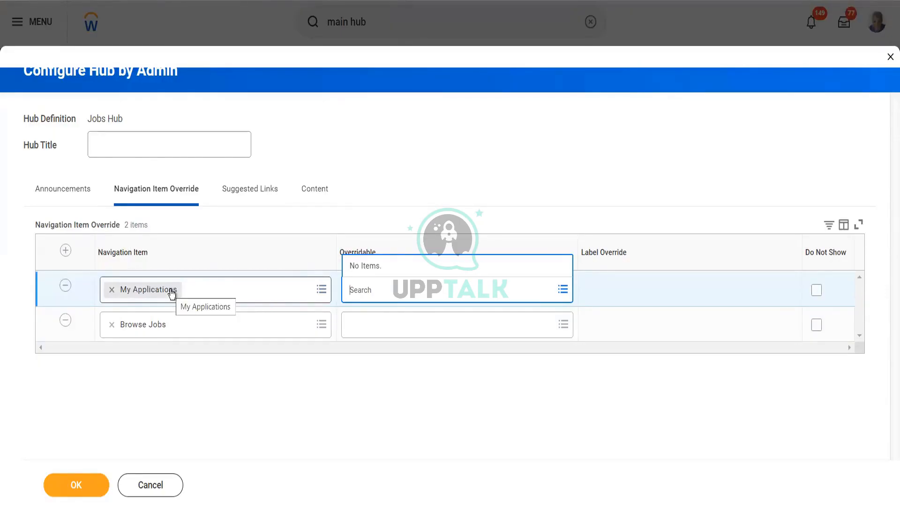
pyautogui.click(321, 290)
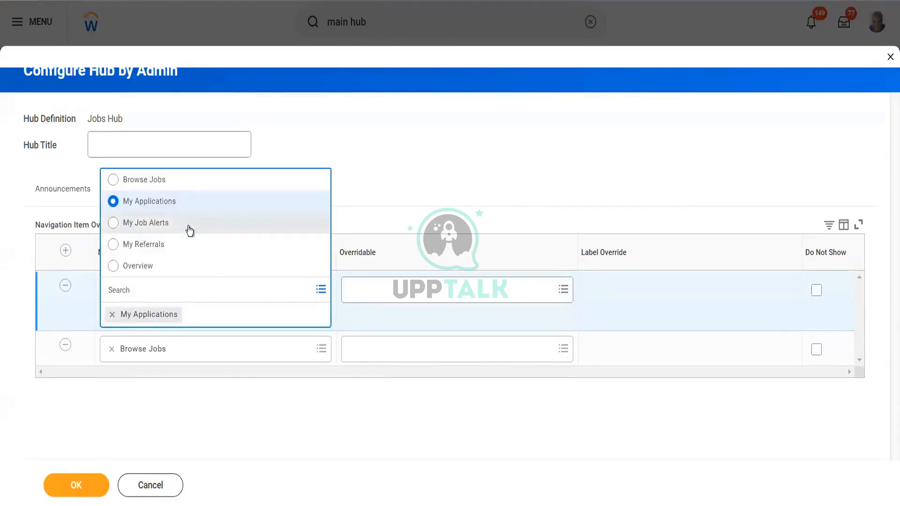
pyautogui.click(190, 228)
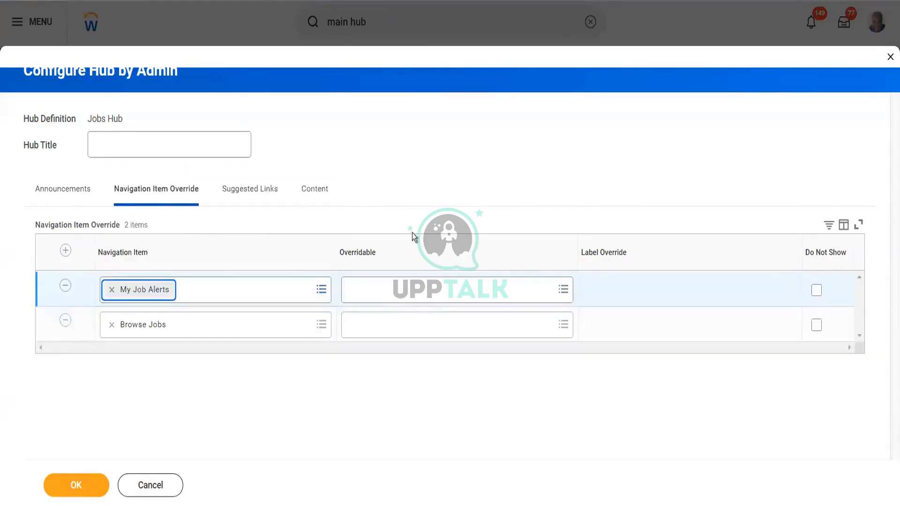
pyautogui.click(436, 300)
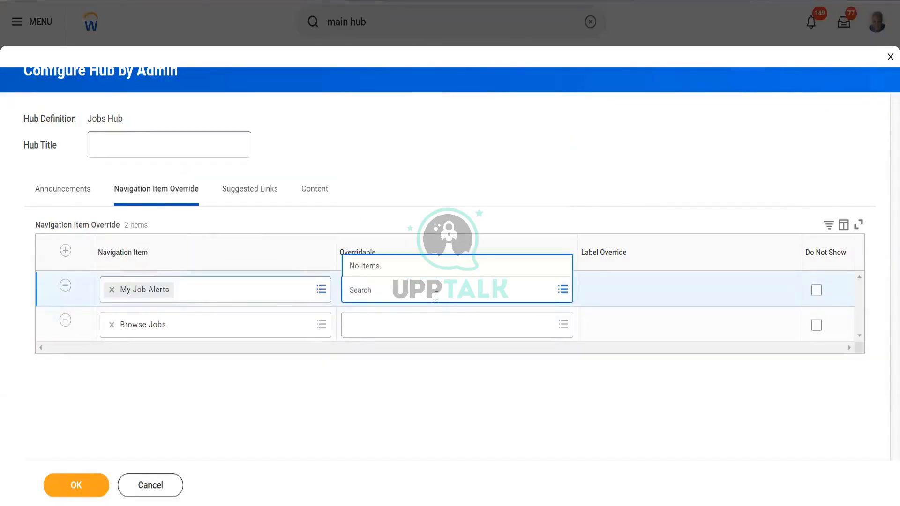
pyautogui.click(255, 193)
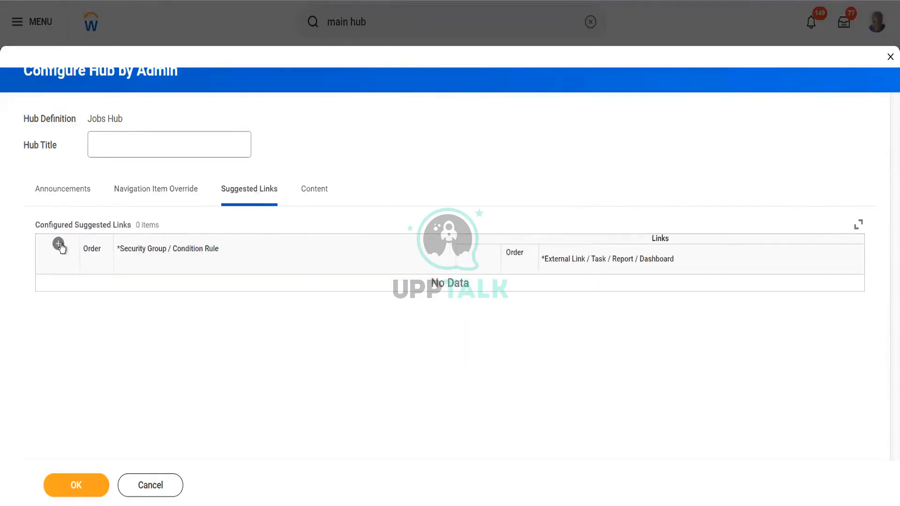
# Step: Add one configured suggested link of type Dashboard, with no dashboard selected
pyautogui.click(59, 245)
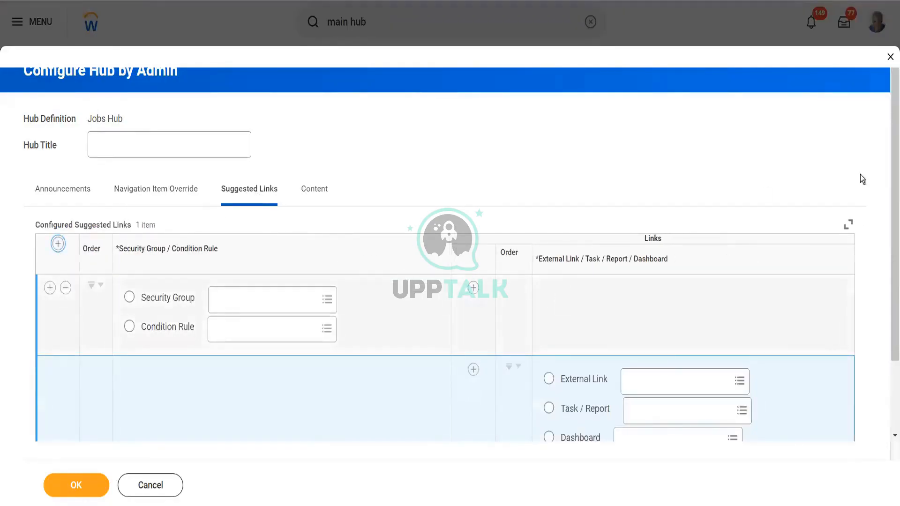
pyautogui.scroll(-2, 888, 271)
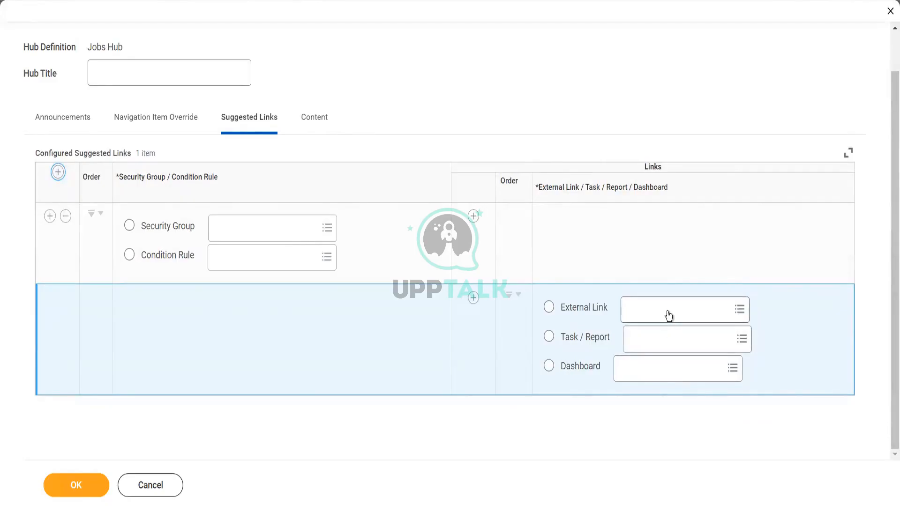
pyautogui.click(656, 369)
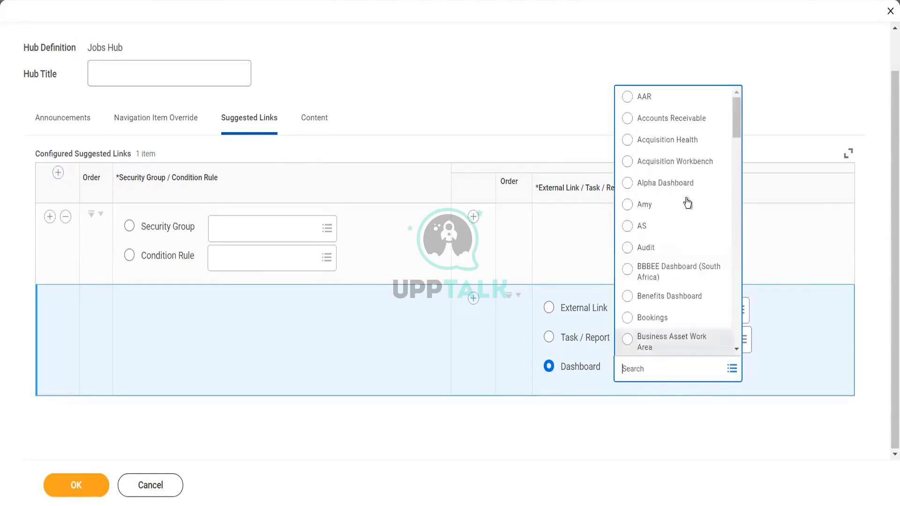
pyautogui.moveTo(735, 120); pyautogui.dragTo(736, 288)
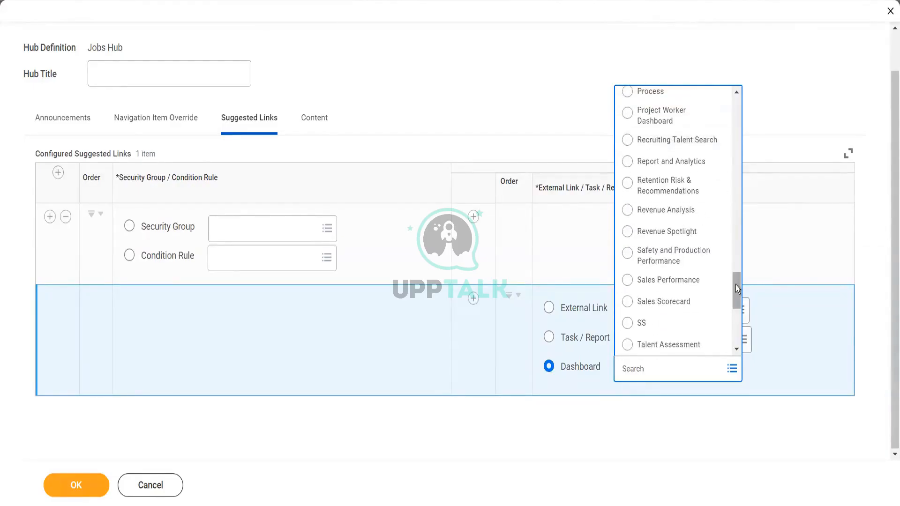
pyautogui.moveTo(735, 285); pyautogui.dragTo(736, 340)
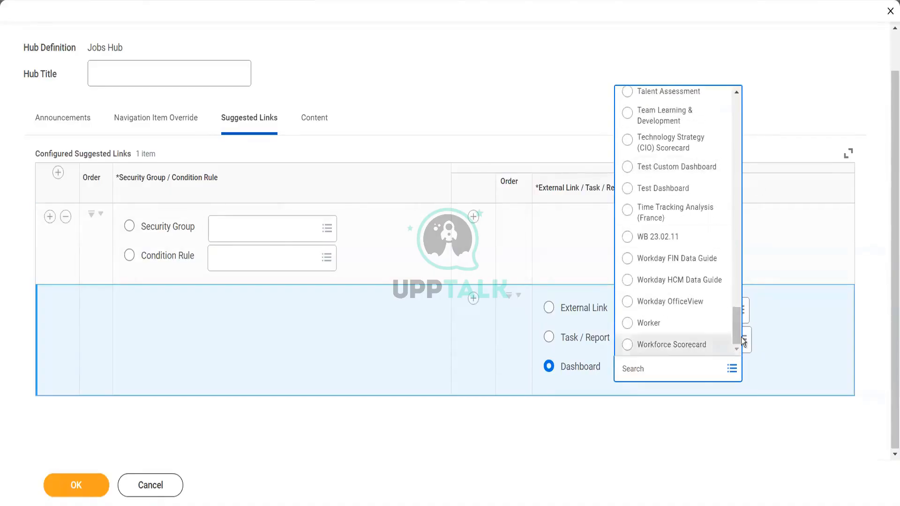
pyautogui.moveTo(735, 328); pyautogui.dragTo(736, 279)
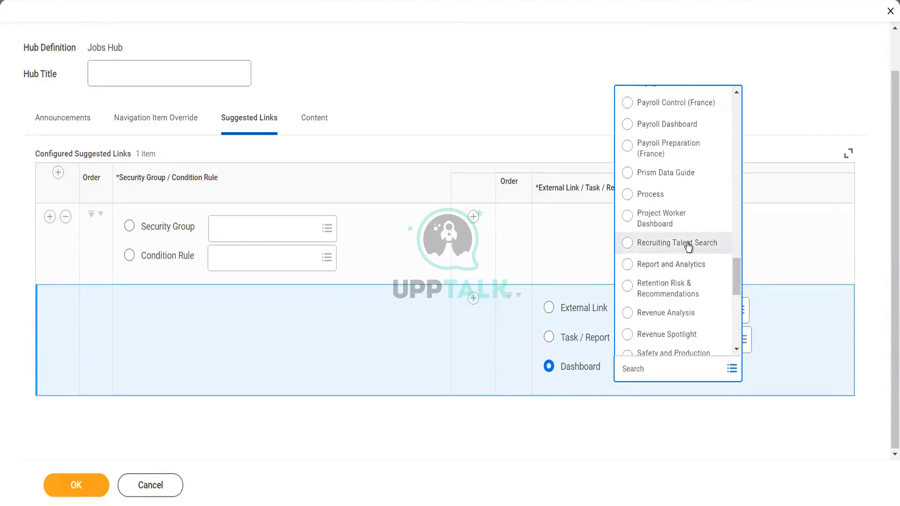
pyautogui.click(629, 412)
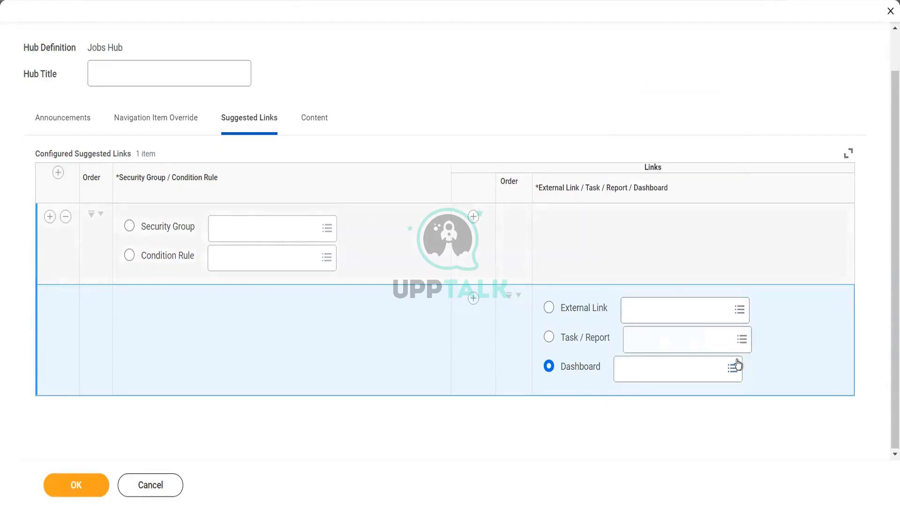
# Step: Set the suggested link's External Link to Add Additional Jobs, replacing Community
pyautogui.click(679, 314)
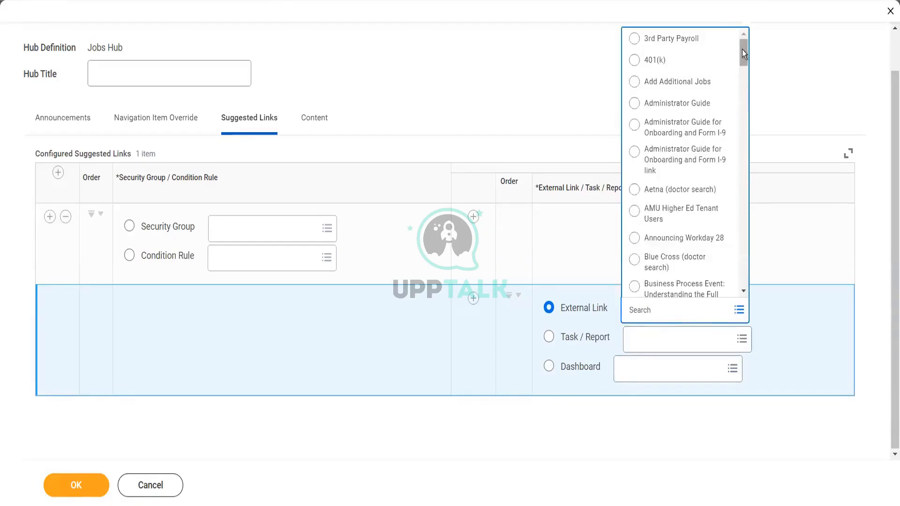
pyautogui.moveTo(742, 45); pyautogui.dragTo(743, 80)
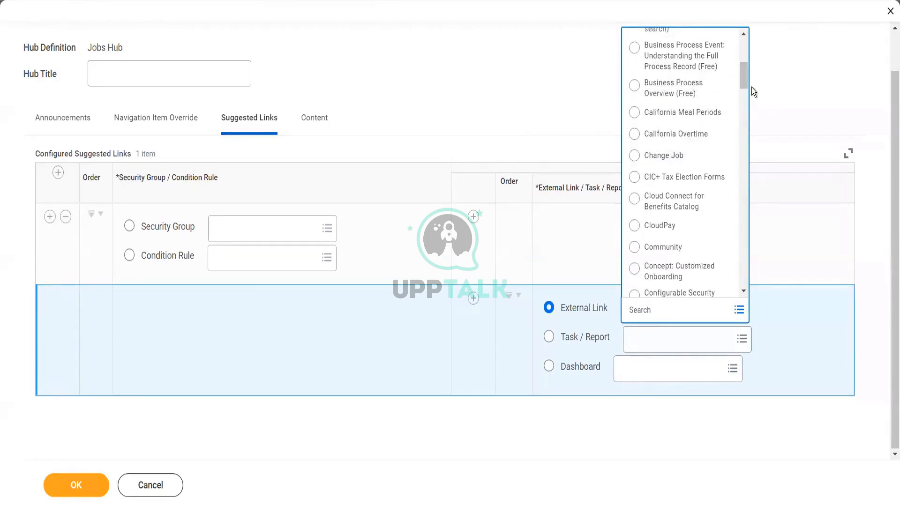
pyautogui.moveTo(745, 75); pyautogui.dragTo(744, 88)
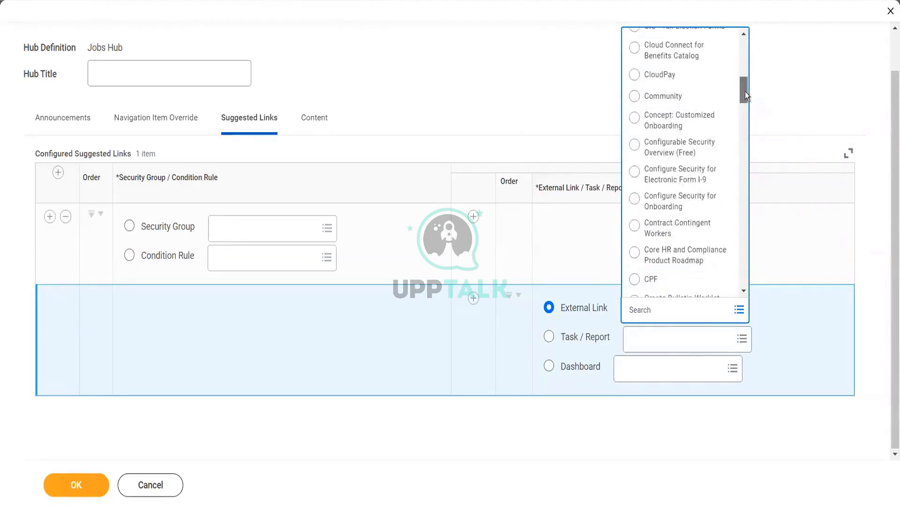
pyautogui.moveTo(744, 91)
pyautogui.mouseDown()
pyautogui.moveTo(744, 101)
pyautogui.moveTo(744, 88)
pyautogui.mouseUp()
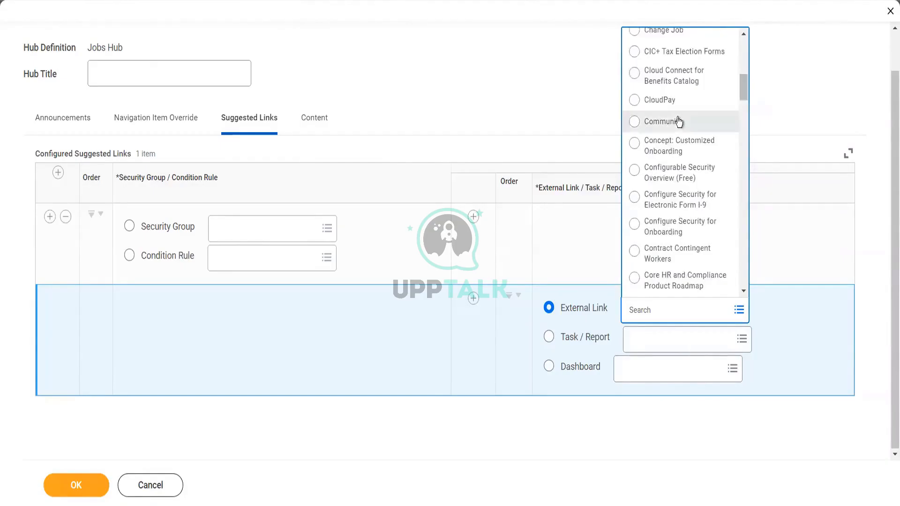
pyautogui.click(678, 121)
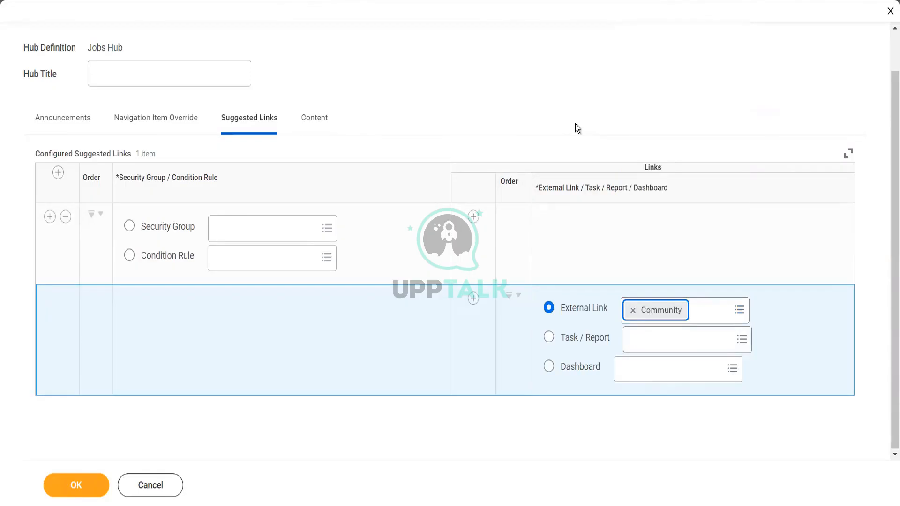
pyautogui.click(739, 311)
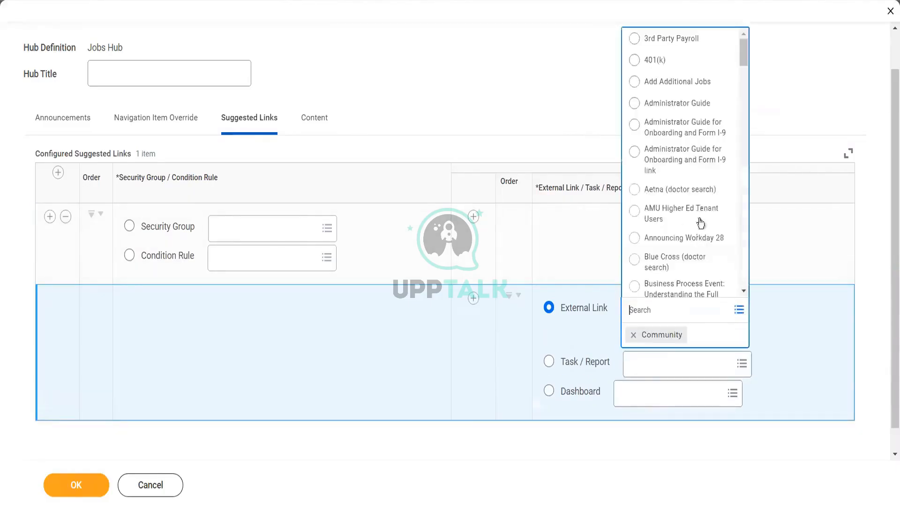
pyautogui.click(694, 83)
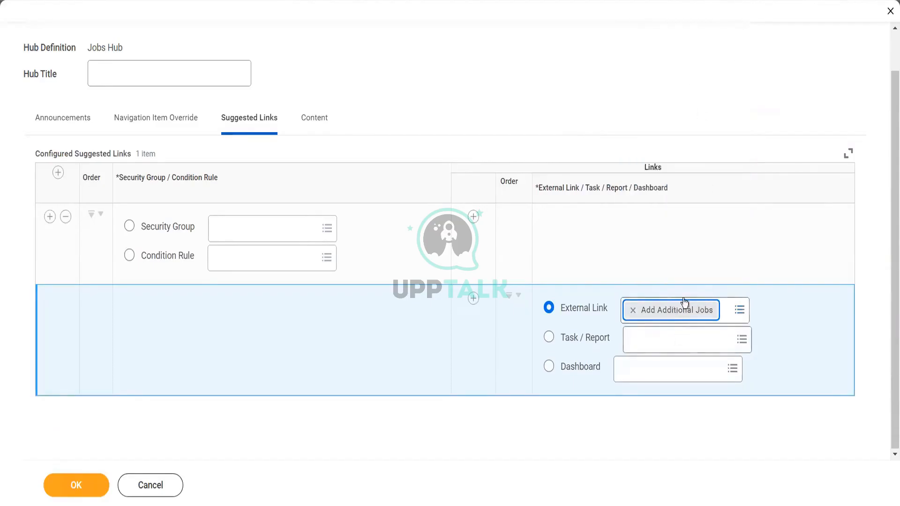
pyautogui.click(740, 312)
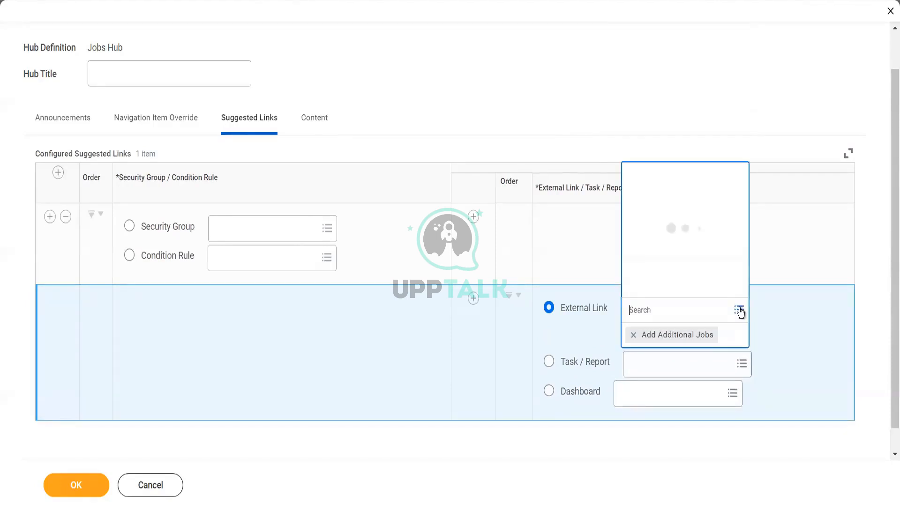
pyautogui.click(476, 124)
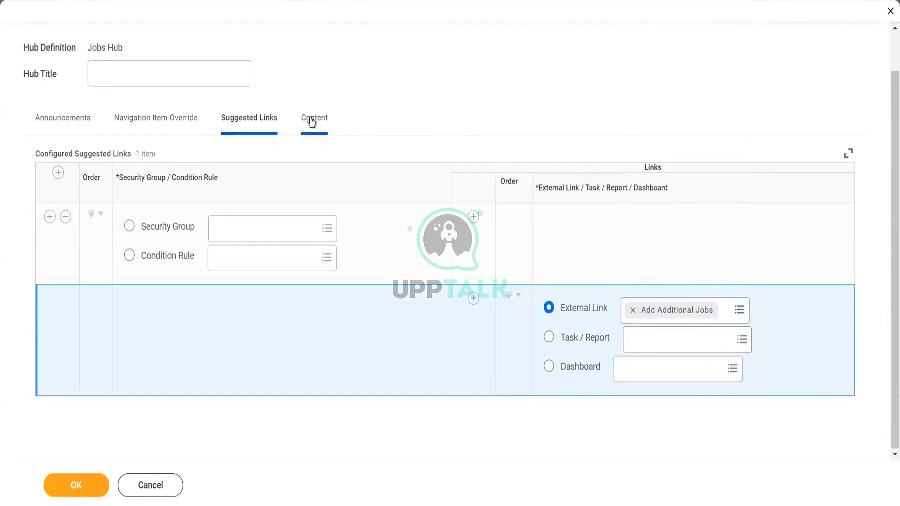
# Step: Review the Content tab's default sections, from Recently Added Jobs to Empty Job Application State
pyautogui.click(311, 120)
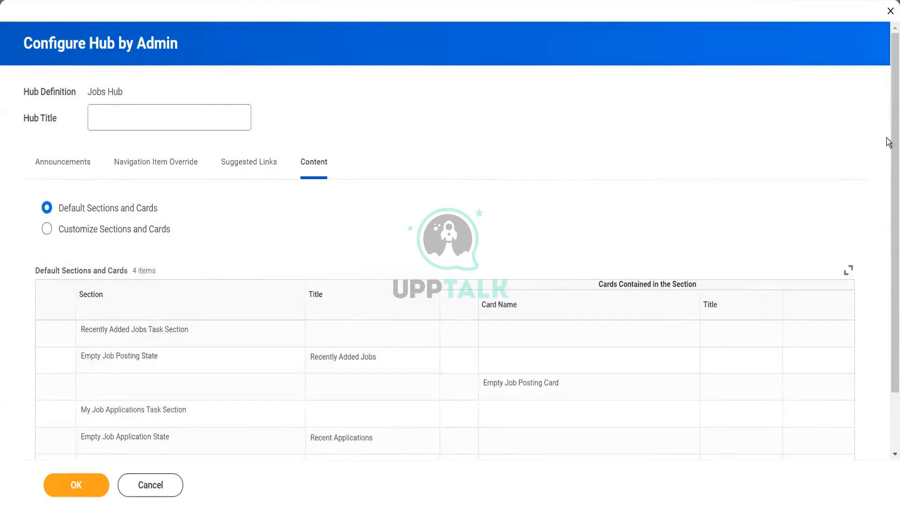
pyautogui.moveTo(888, 146); pyautogui.dragTo(890, 201)
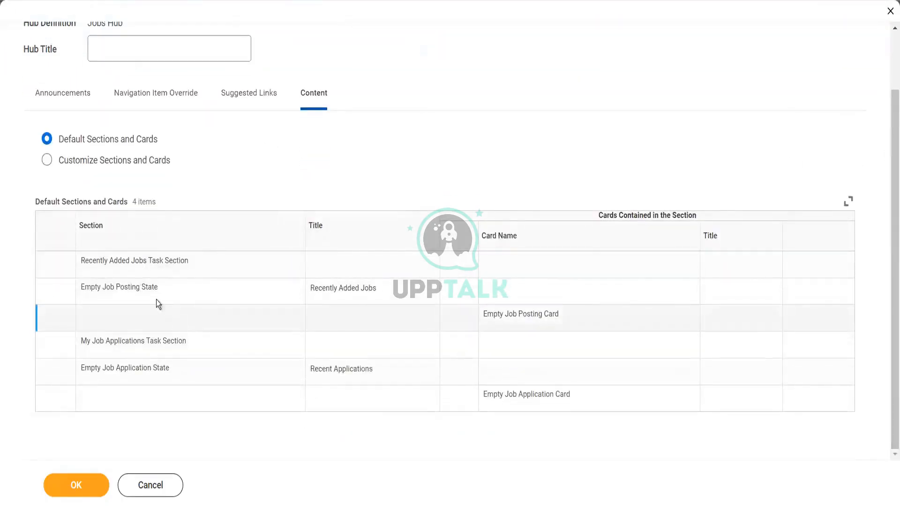
pyautogui.moveTo(117, 262); pyautogui.dragTo(173, 262)
pyautogui.moveTo(106, 286); pyautogui.dragTo(164, 291)
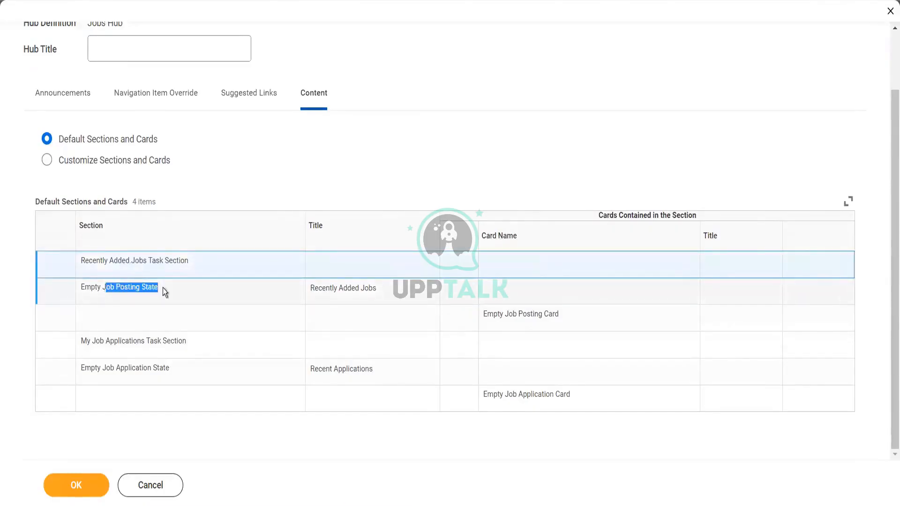
pyautogui.moveTo(104, 337); pyautogui.dragTo(144, 342)
pyautogui.click(103, 367)
pyautogui.moveTo(91, 367); pyautogui.dragTo(157, 367)
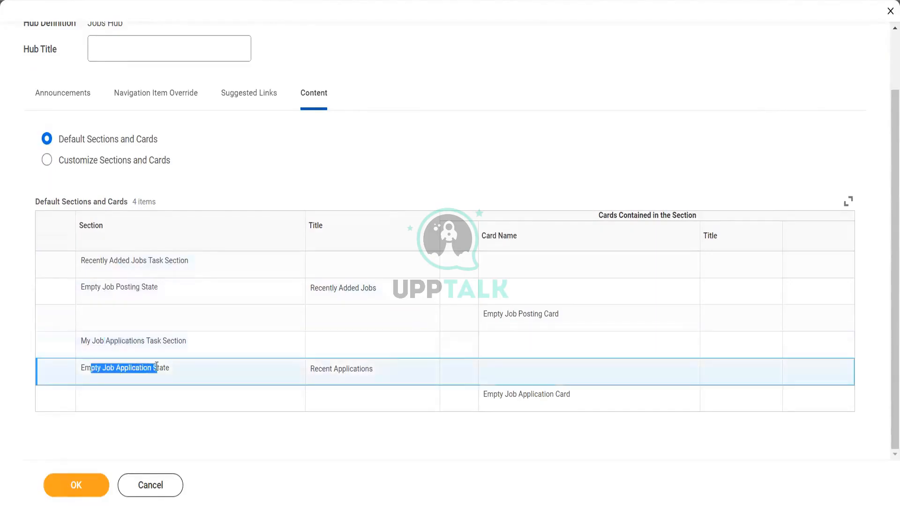
# Step: Choose Customize Sections and Cards, keeping the existing section and card selections unchanged
pyautogui.click(48, 161)
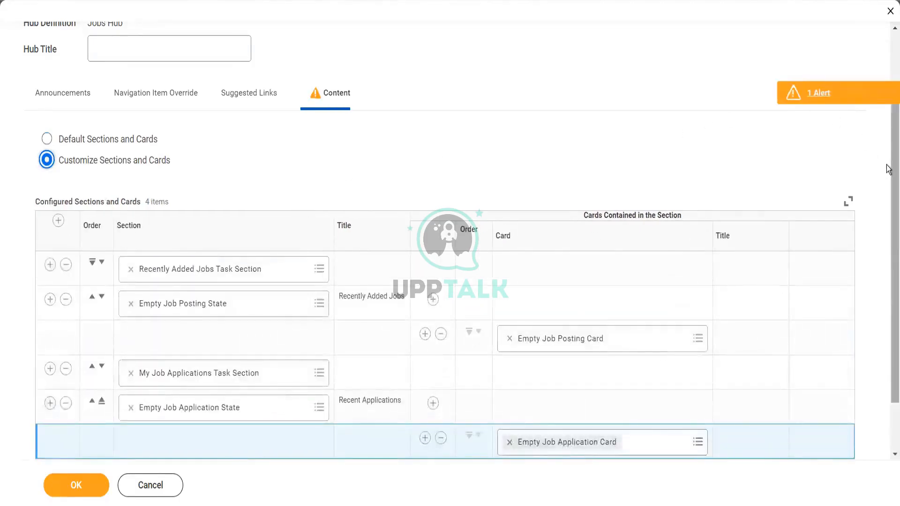
pyautogui.scroll(-2, 888, 171)
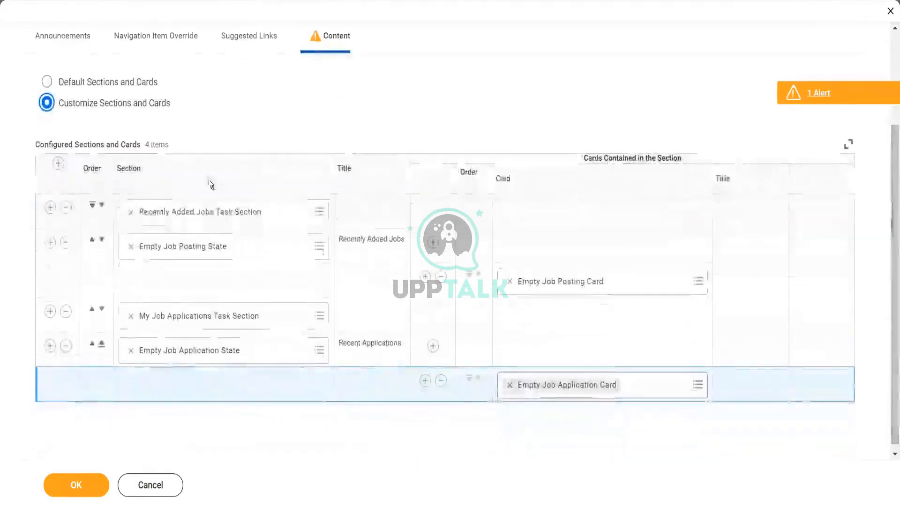
pyautogui.click(322, 214)
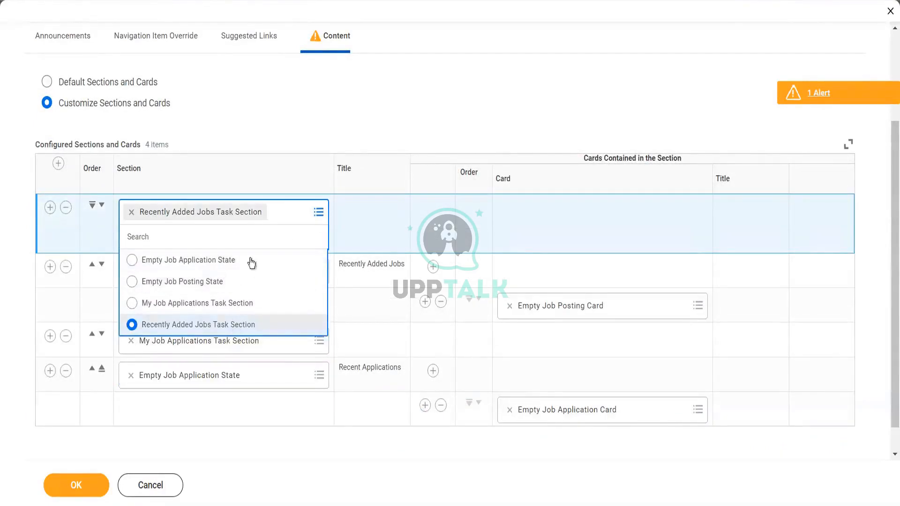
pyautogui.click(291, 454)
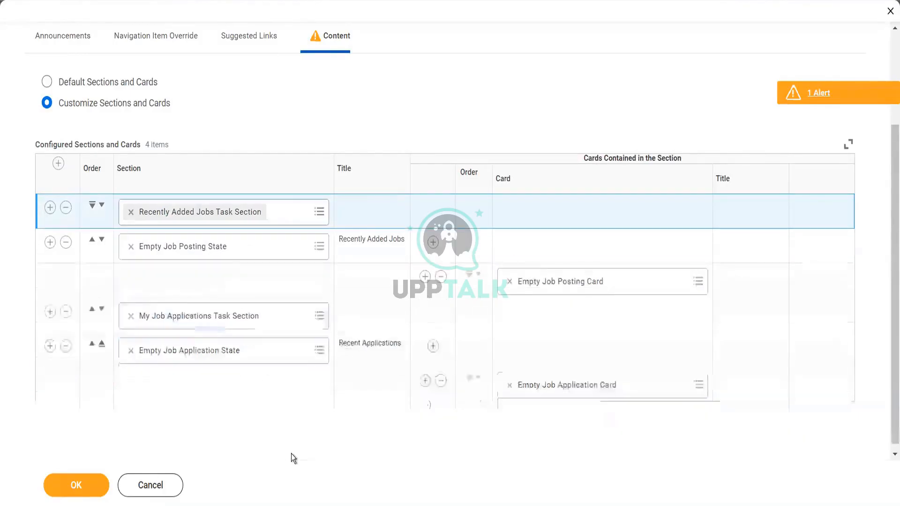
pyautogui.click(698, 281)
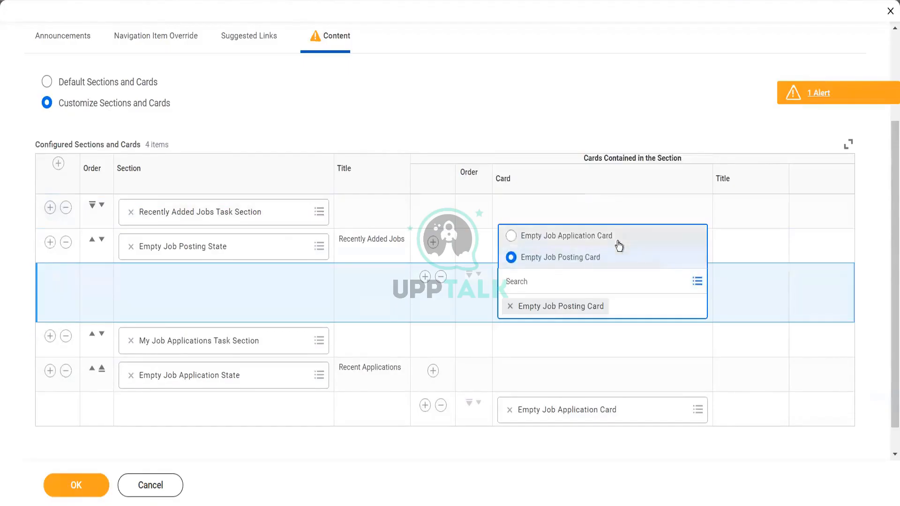
pyautogui.click(645, 448)
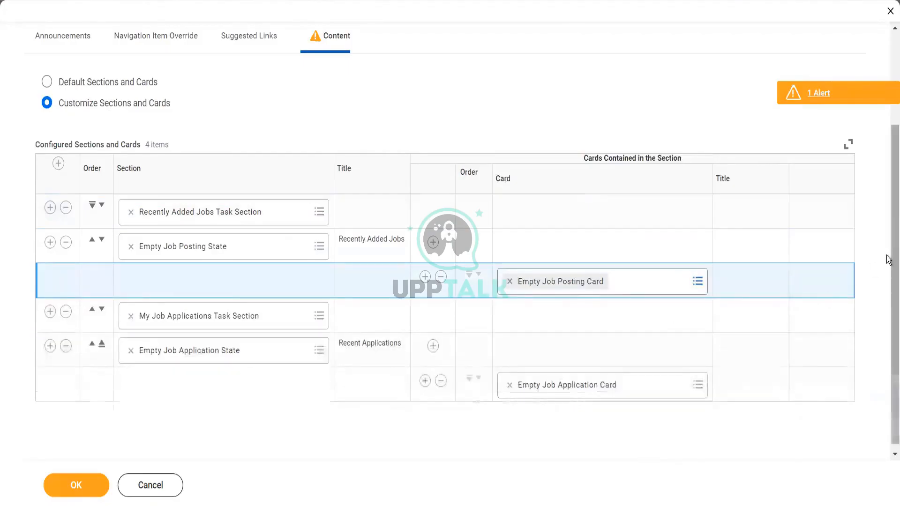
pyautogui.scroll(-1, 888, 272)
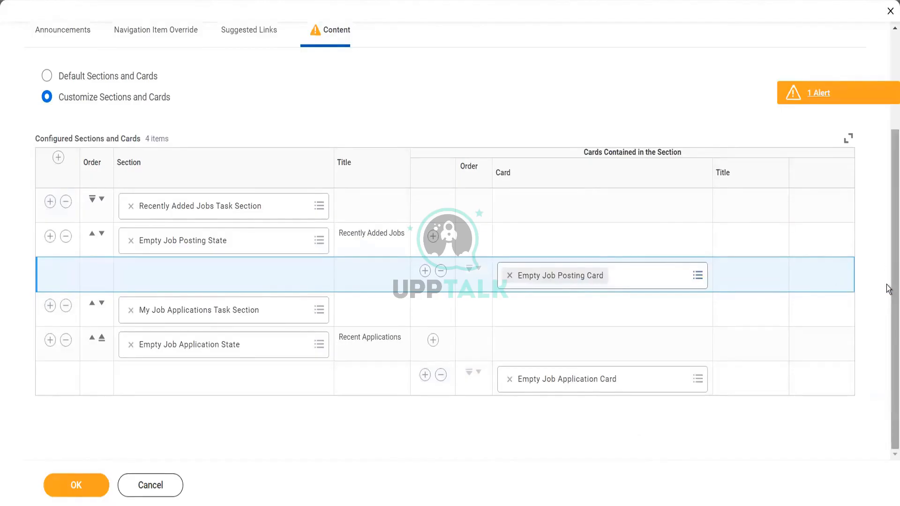
pyautogui.scroll(5, 888, 289)
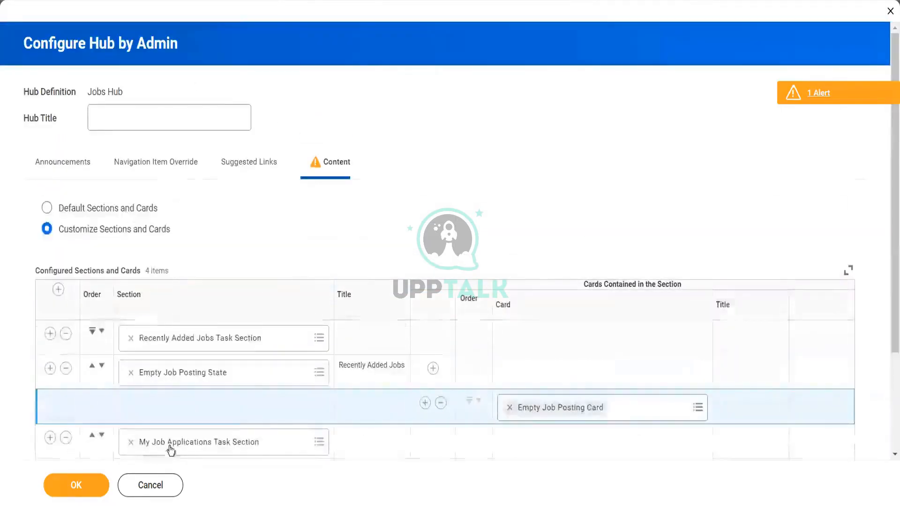
# Step: Discard the unsaved hub changes and reopen Jobs Hub at Navigation Item Override
pyautogui.click(150, 485)
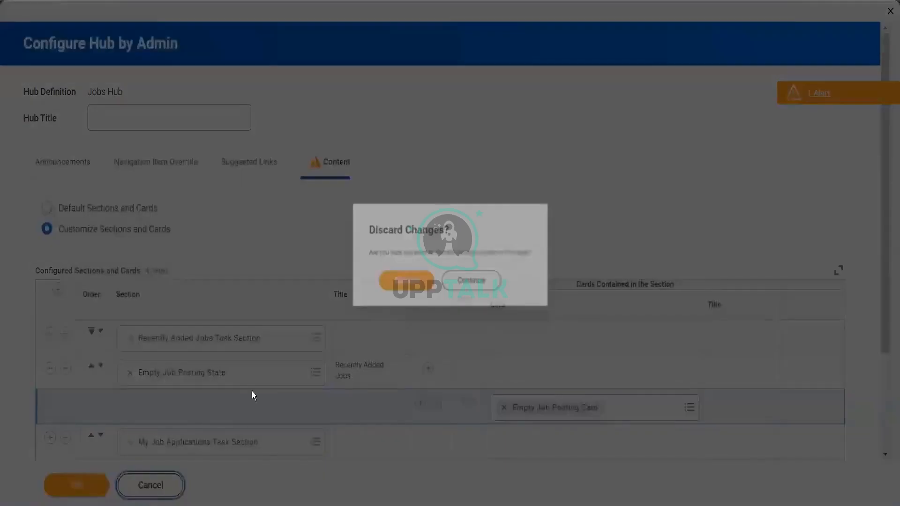
pyautogui.click(396, 284)
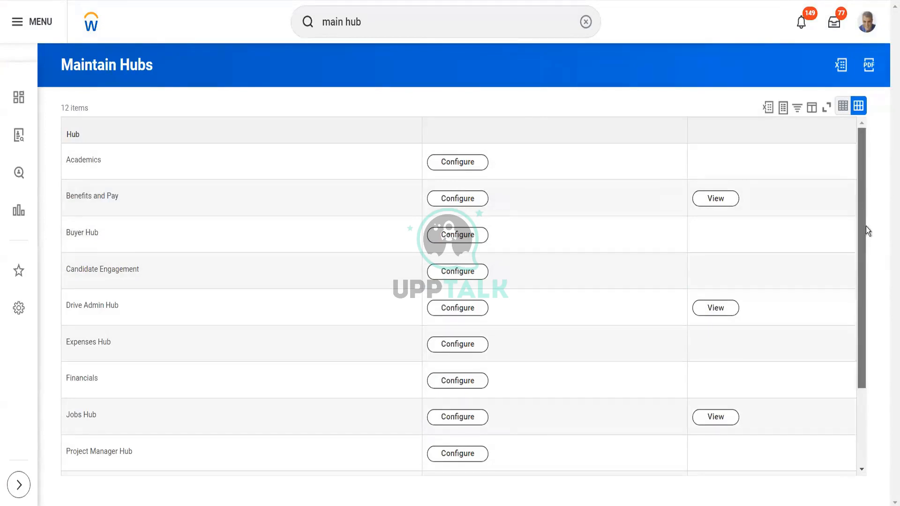
pyautogui.scroll(-2, 865, 227)
pyautogui.click(468, 355)
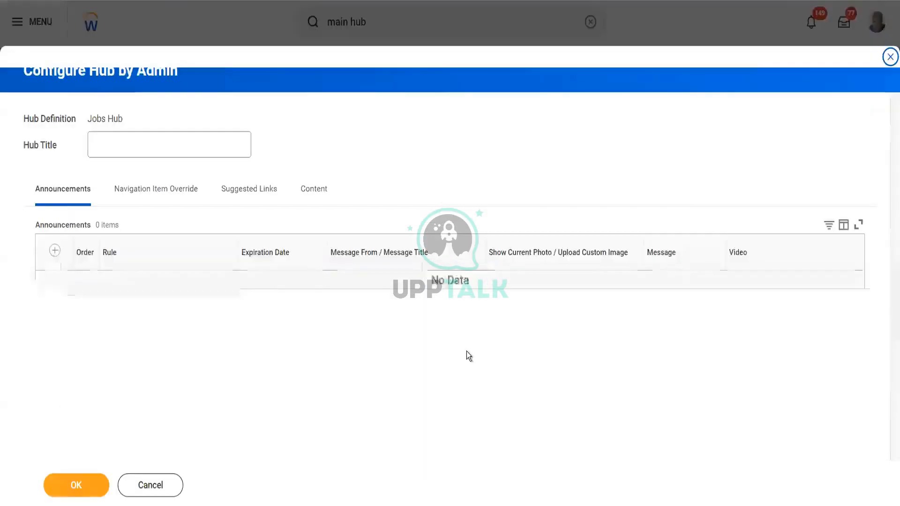
pyautogui.click(155, 190)
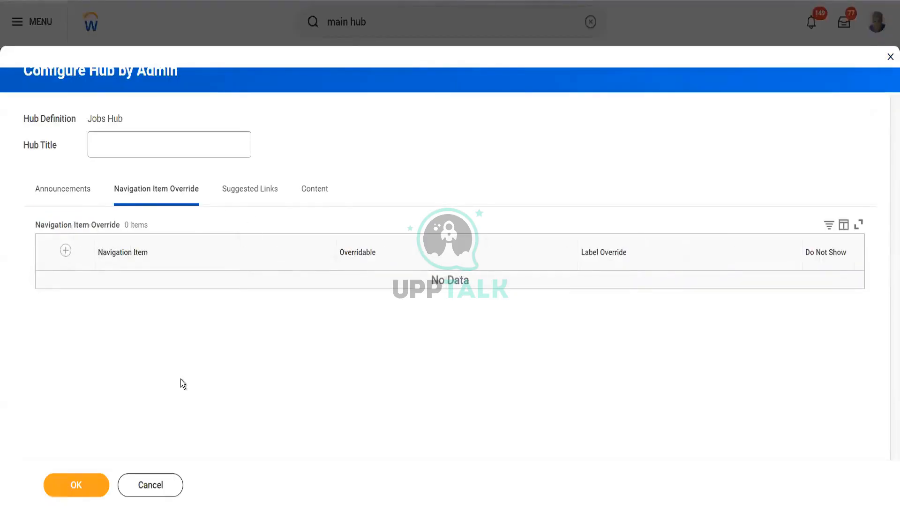
# Step: Add a Task / Report suggested link and search 'find job', listing 16 matching tasks
pyautogui.click(233, 191)
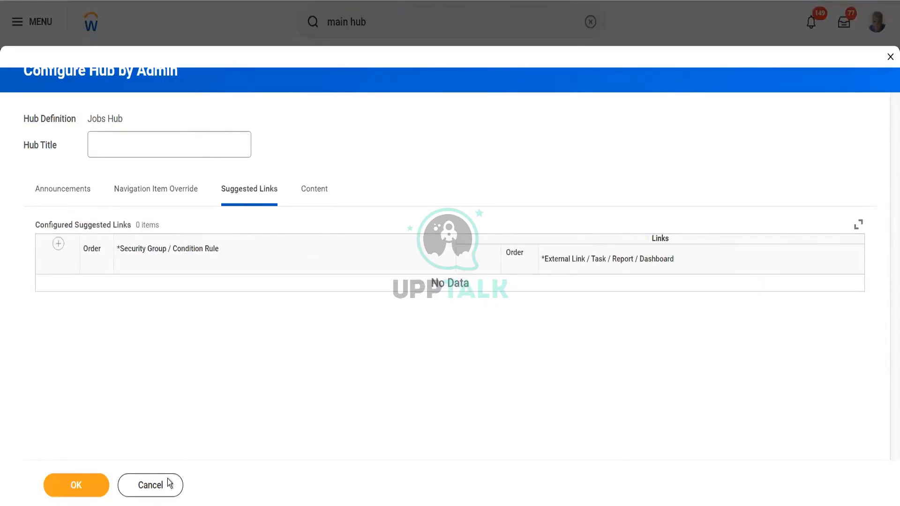
pyautogui.click(58, 244)
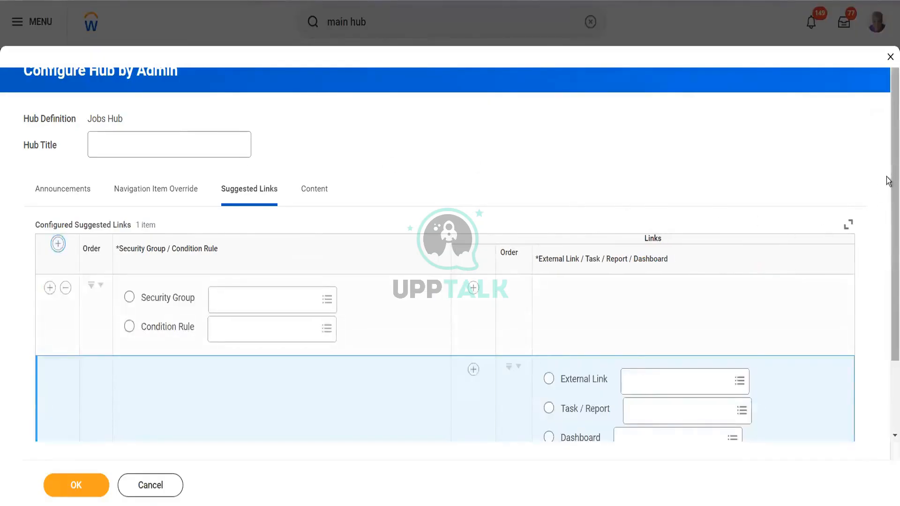
pyautogui.scroll(-2, 888, 180)
pyautogui.click(658, 340)
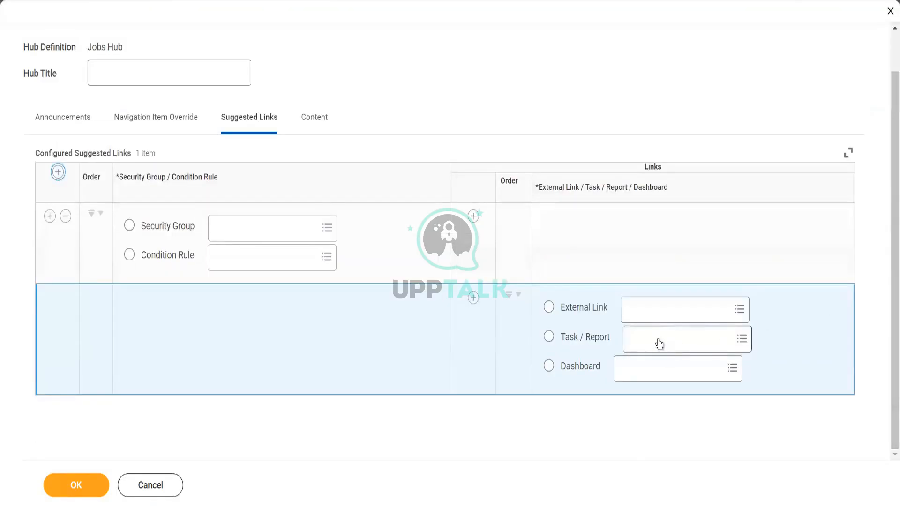
pyautogui.write('find job')
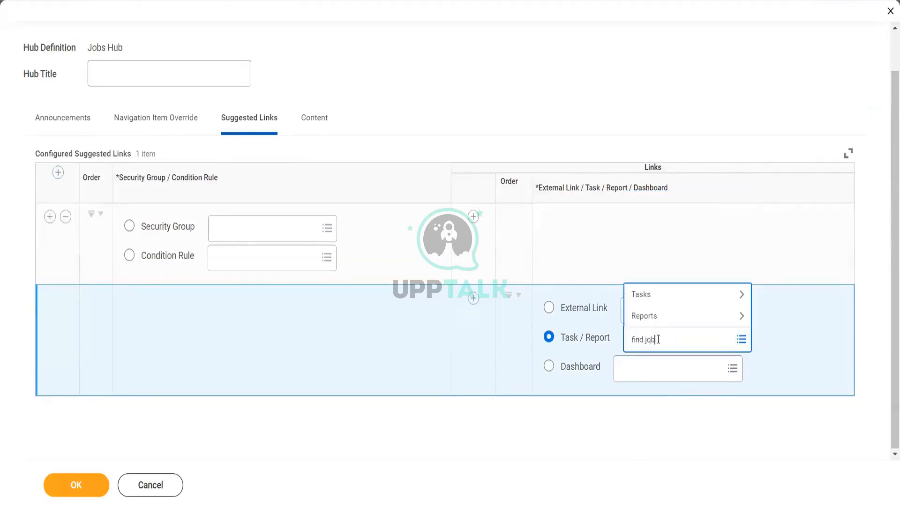
pyautogui.press('Return')
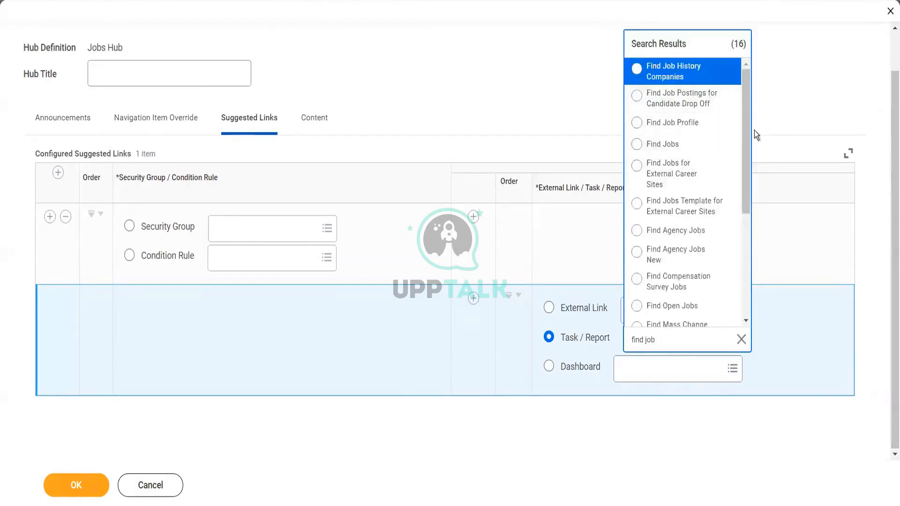
pyautogui.scroll(-3, 747, 169)
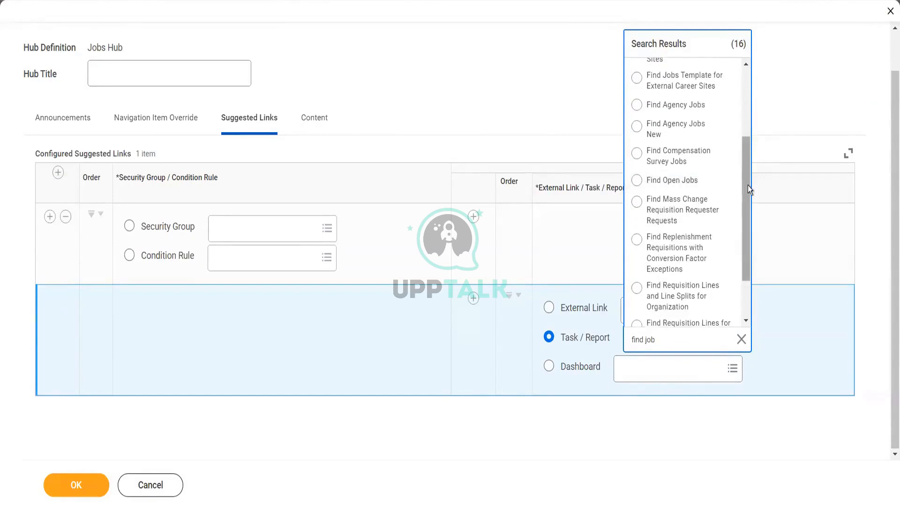
pyautogui.scroll(3, 739, 135)
pyautogui.scroll(1, 735, 111)
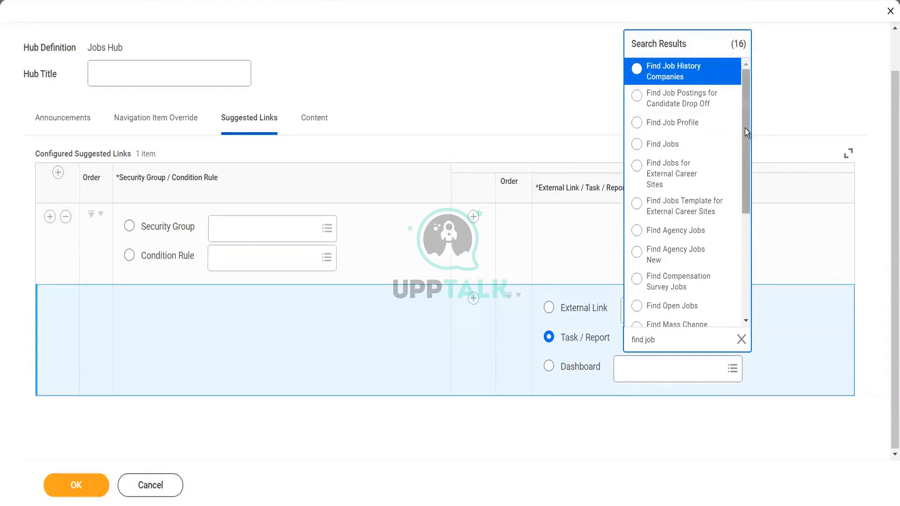
pyautogui.moveTo(744, 128); pyautogui.dragTo(745, 242)
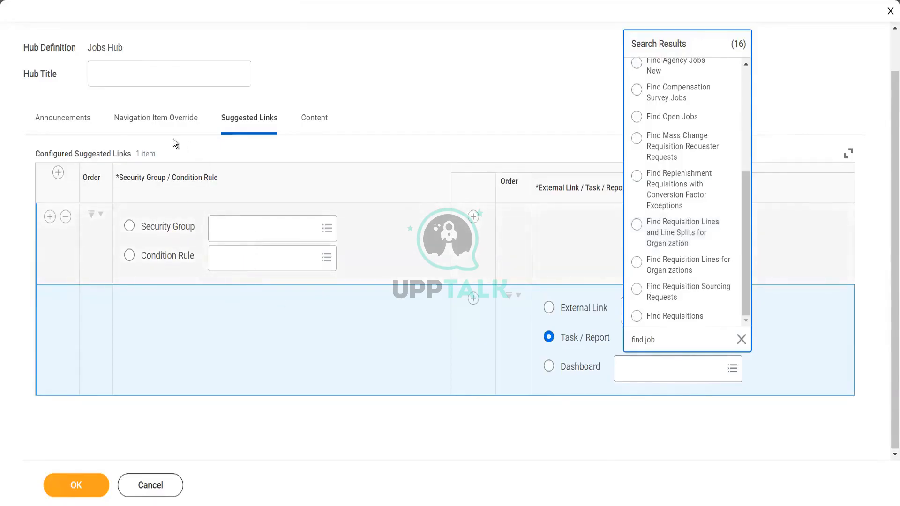
pyautogui.click(147, 121)
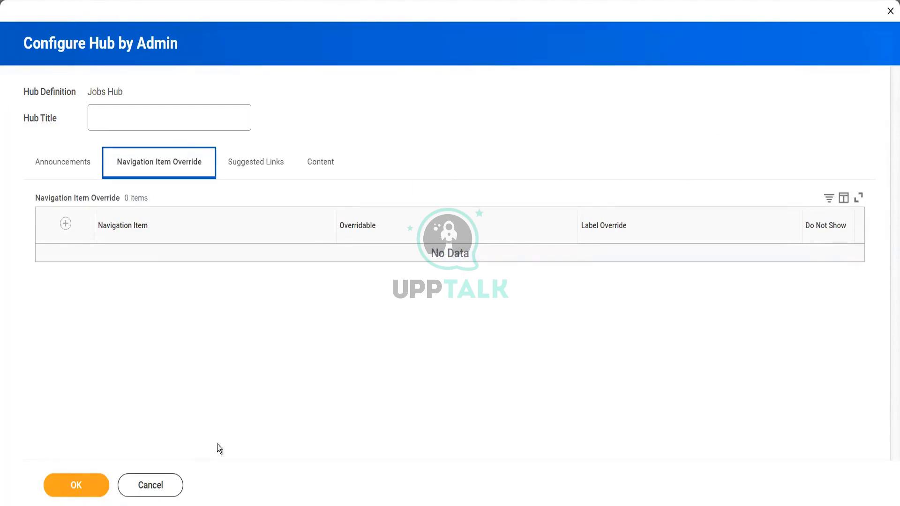
# Step: Discard the Jobs Hub changes, returning to Maintain Hubs with 12 hubs
pyautogui.click(143, 498)
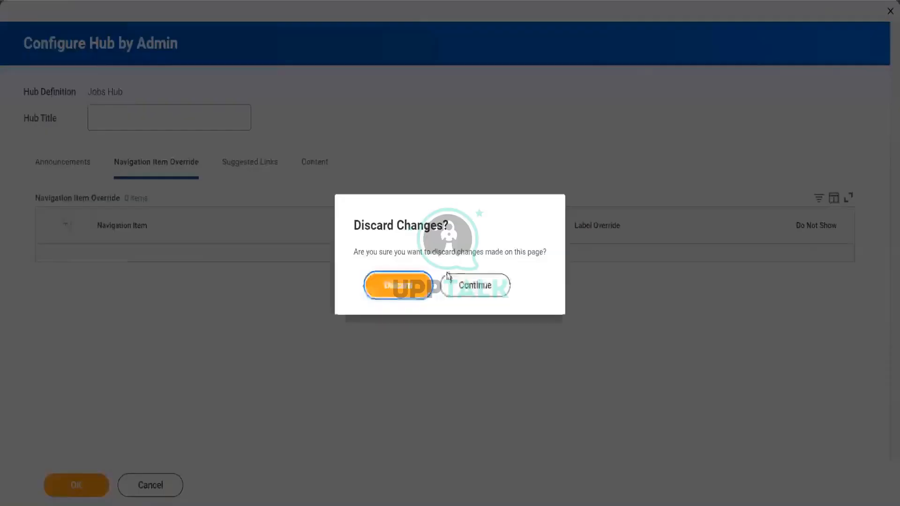
pyautogui.click(415, 285)
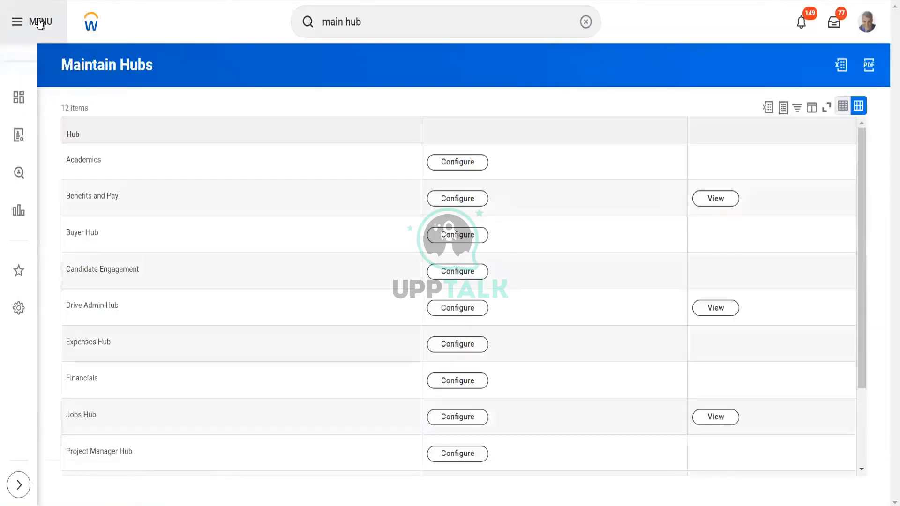
pyautogui.click(40, 23)
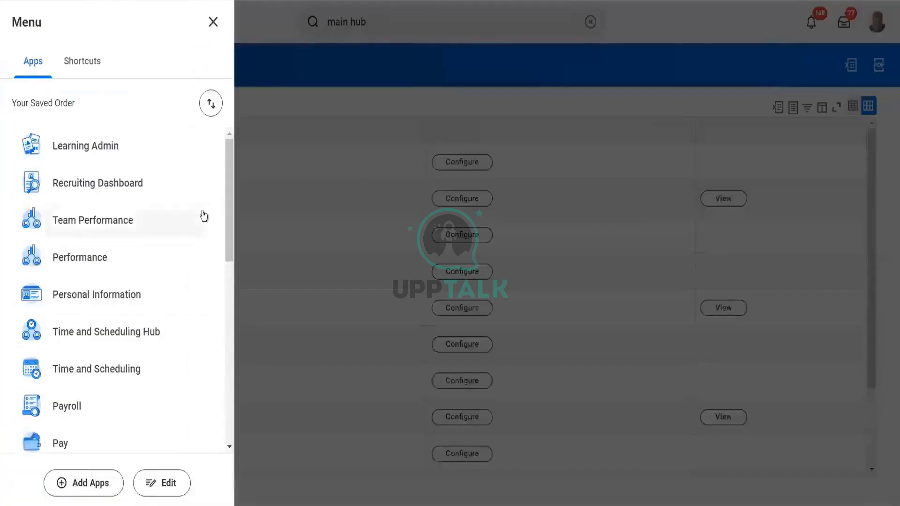
pyautogui.moveTo(227, 194)
pyautogui.mouseDown()
pyautogui.moveTo(226, 269)
pyautogui.moveTo(222, 182)
pyautogui.mouseUp()
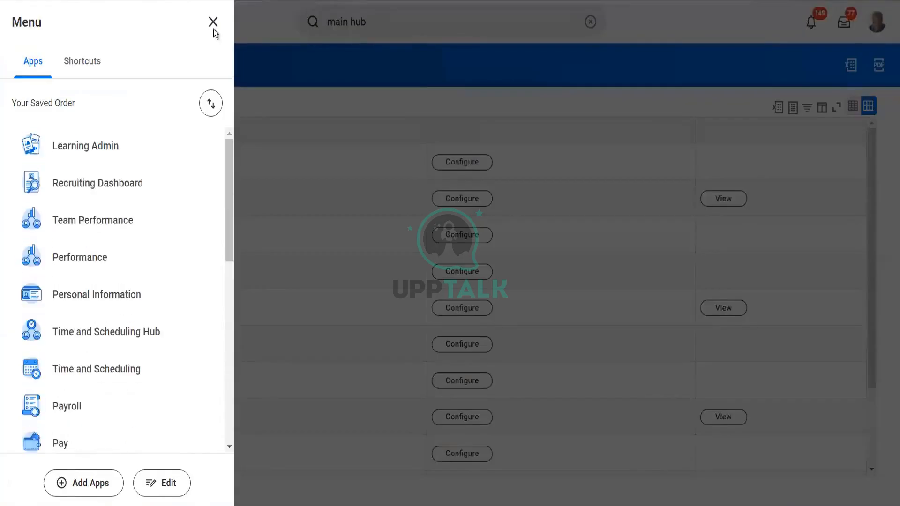
pyautogui.click(214, 24)
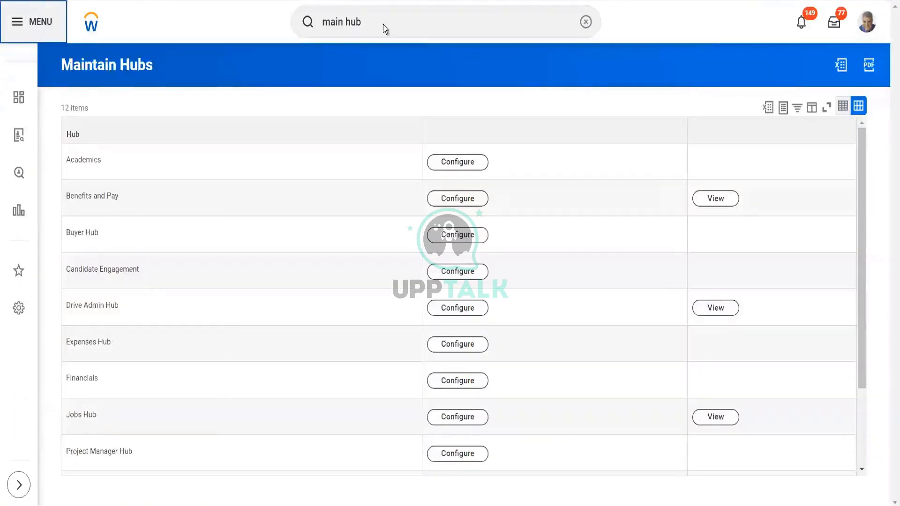
# Step: Search 'job hu' and open the Jobs Hub report
pyautogui.click(383, 24)
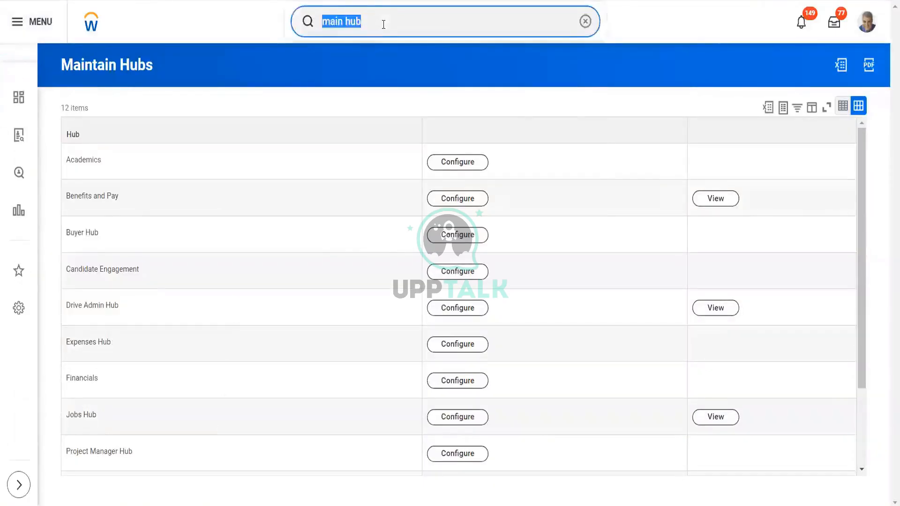
pyautogui.write('job hu')
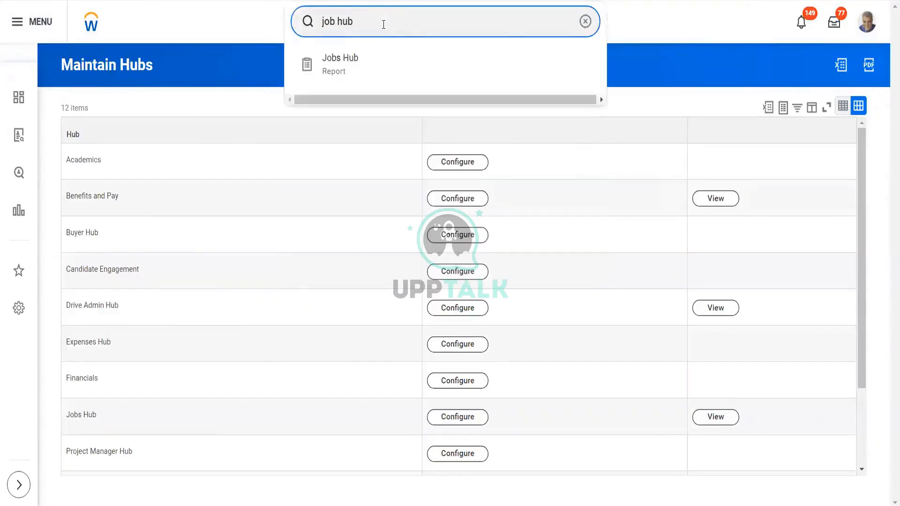
pyautogui.click(382, 64)
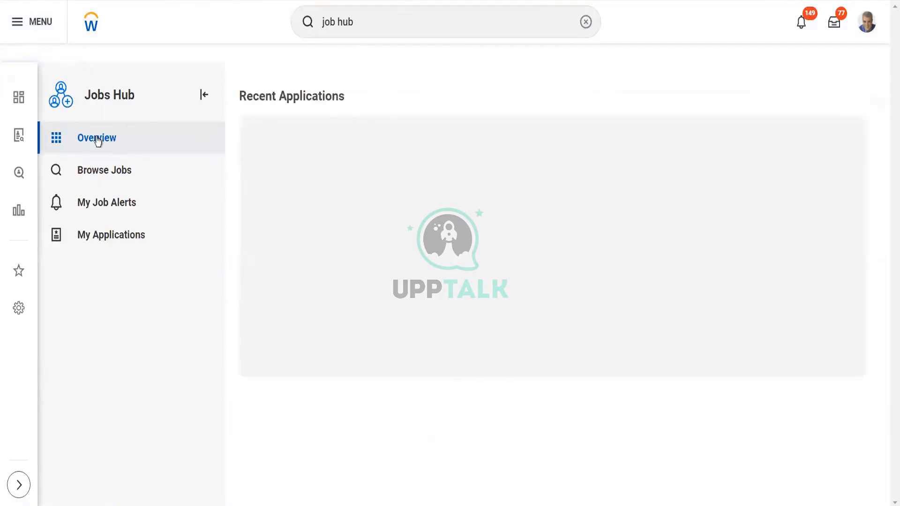
# Step: Look through the open jobs in Browse Jobs, then go to My Job Alerts
pyautogui.click(111, 170)
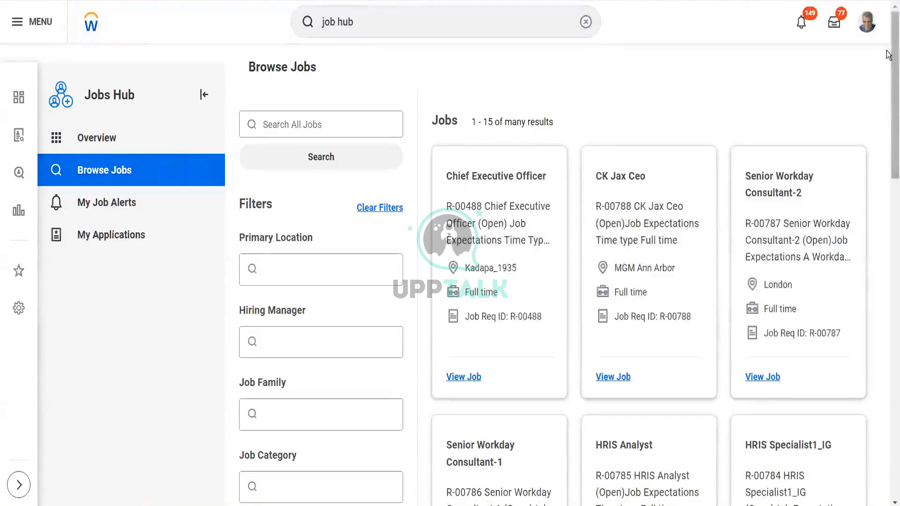
pyautogui.scroll(-2, 887, 84)
pyautogui.moveTo(887, 85); pyautogui.dragTo(878, 27)
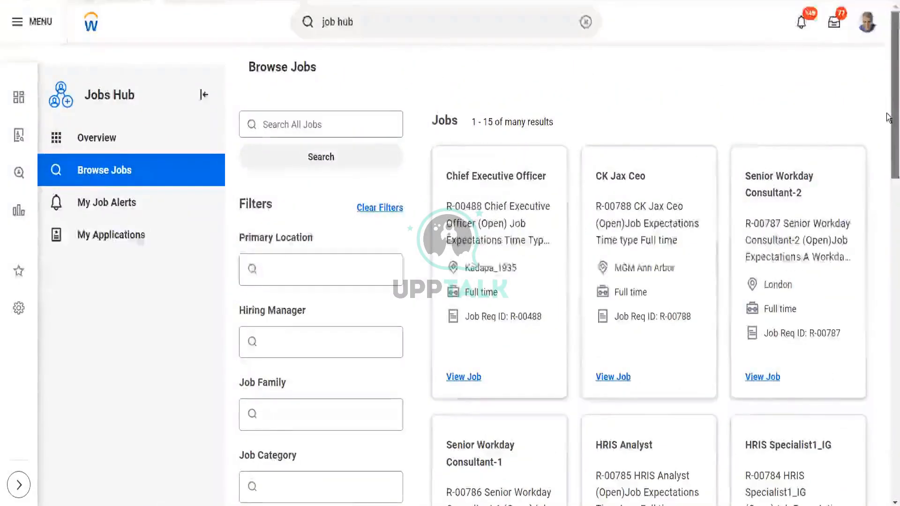
pyautogui.moveTo(887, 97); pyautogui.dragTo(887, 56)
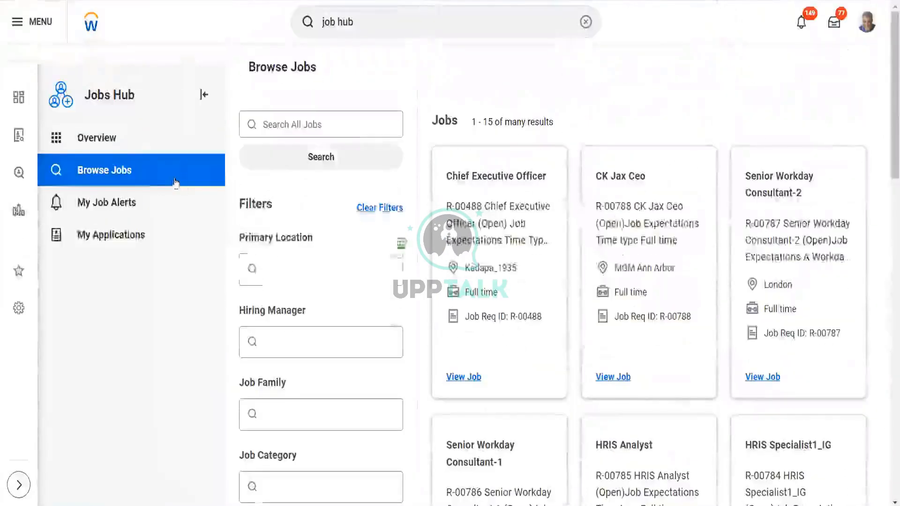
pyautogui.click(125, 211)
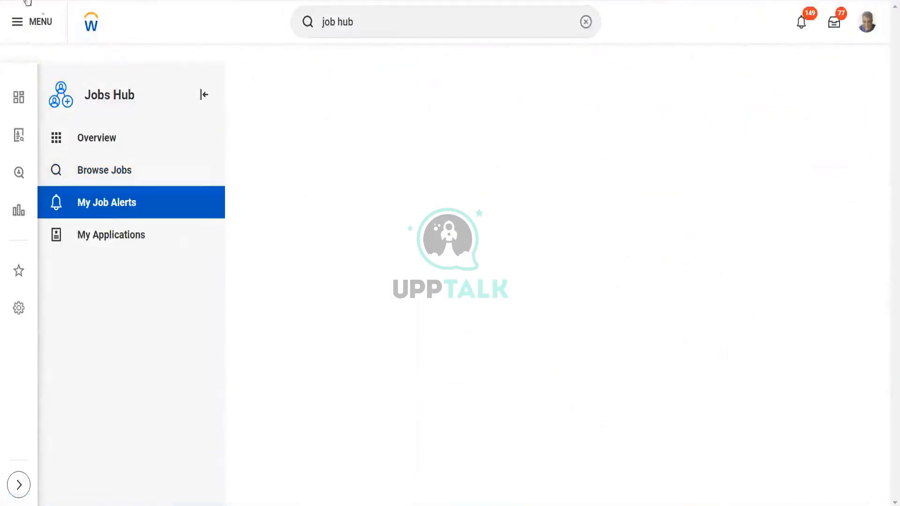
pyautogui.click(32, 22)
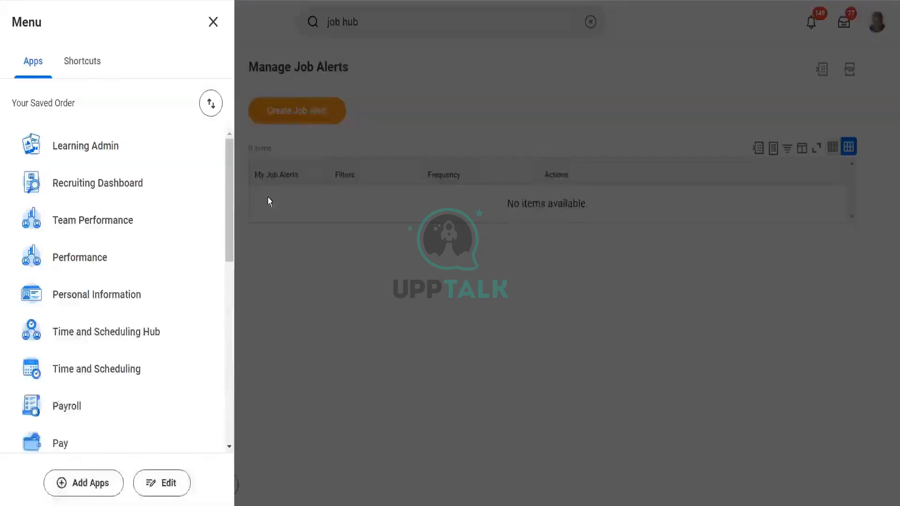
# Step: Add Jobs Hub to the main menu through Add Apps, searching 'job hu', then open it
pyautogui.moveTo(230, 190); pyautogui.dragTo(235, 502)
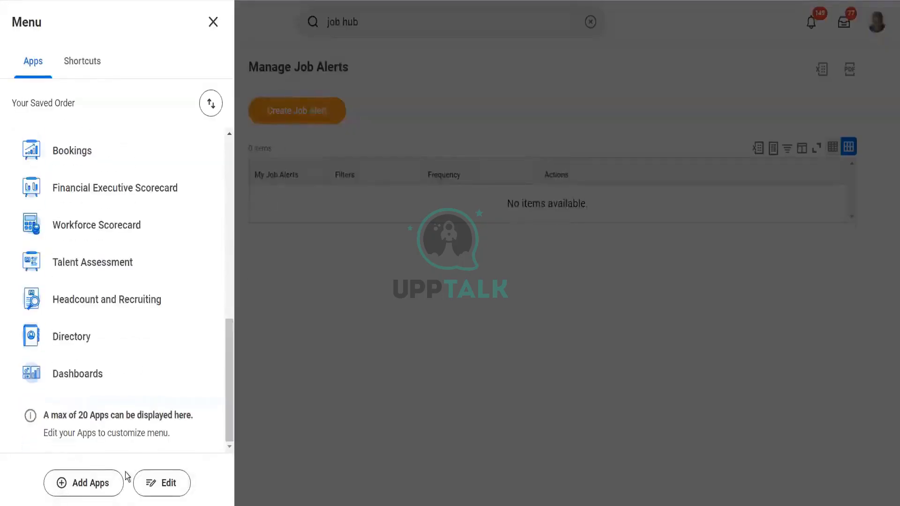
pyautogui.click(84, 482)
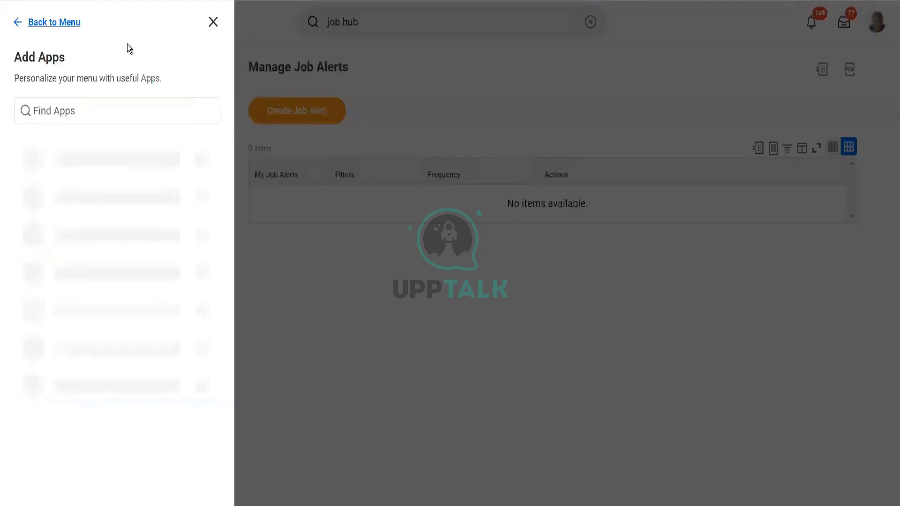
pyautogui.click(91, 107)
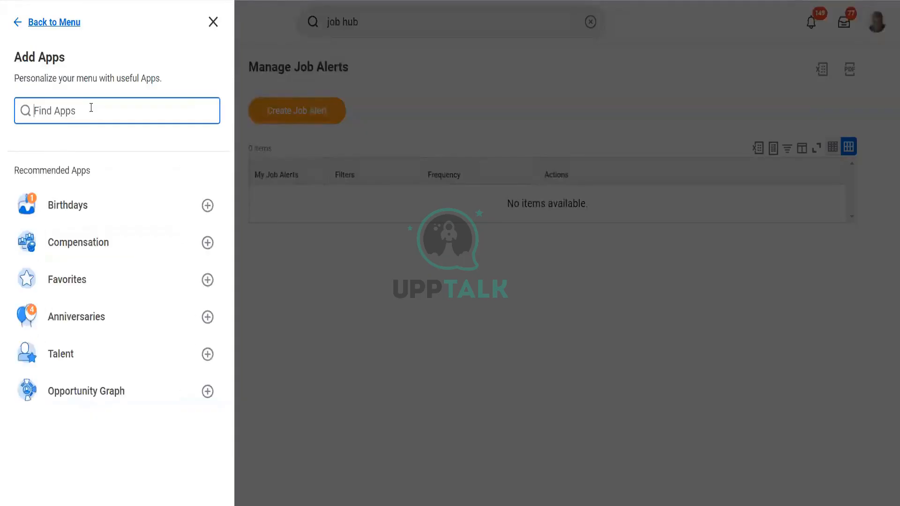
pyautogui.write('job hub')
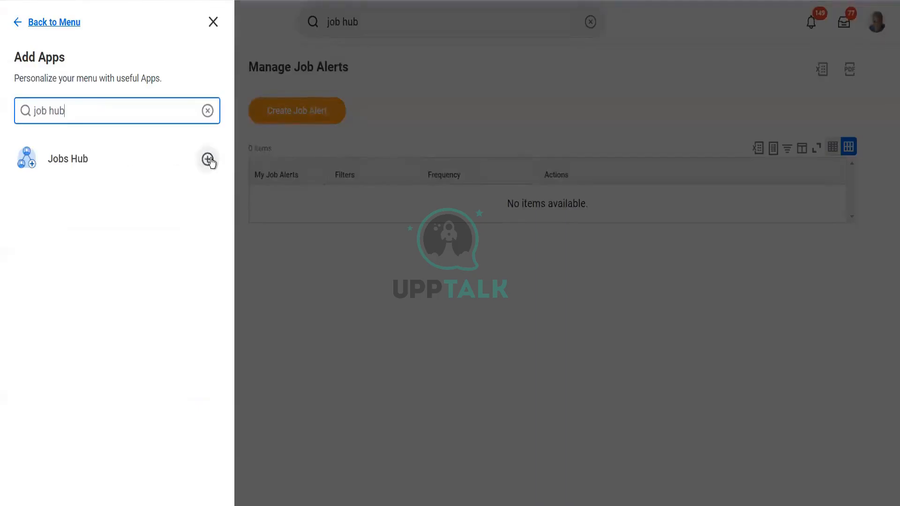
pyautogui.click(208, 159)
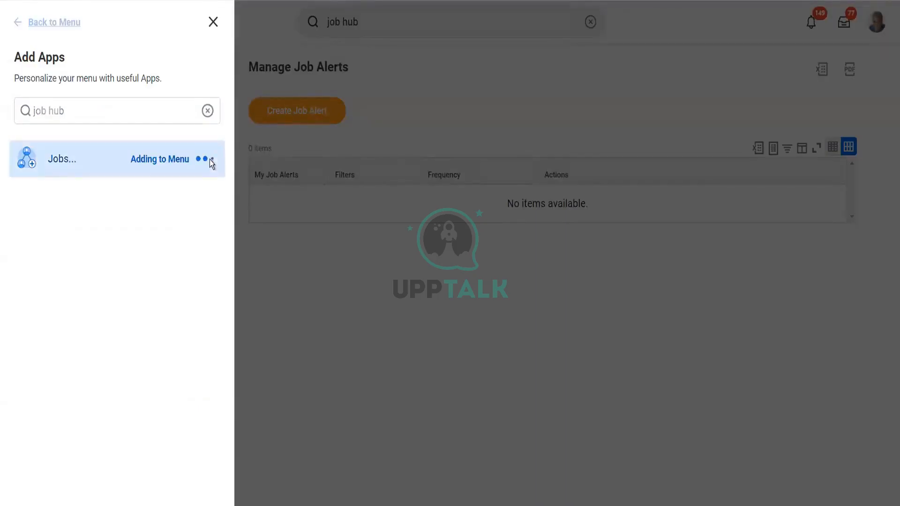
pyautogui.click(31, 23)
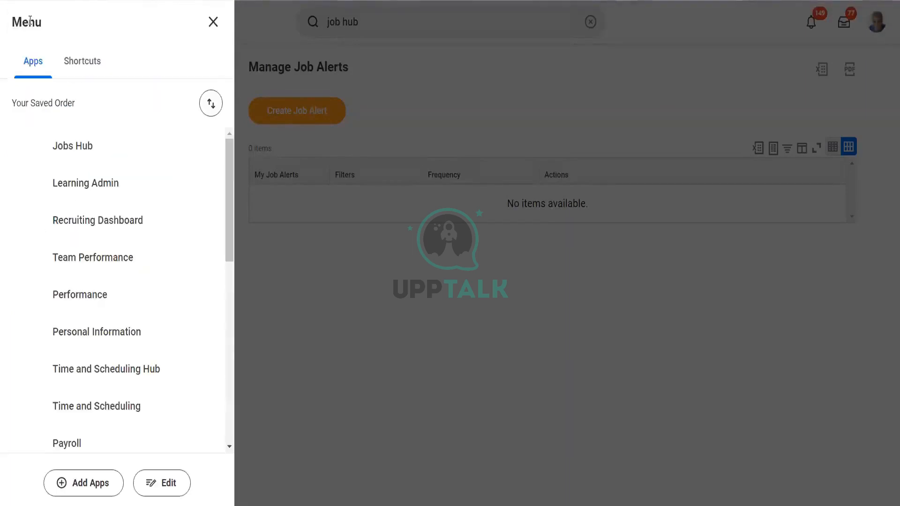
pyautogui.click(88, 154)
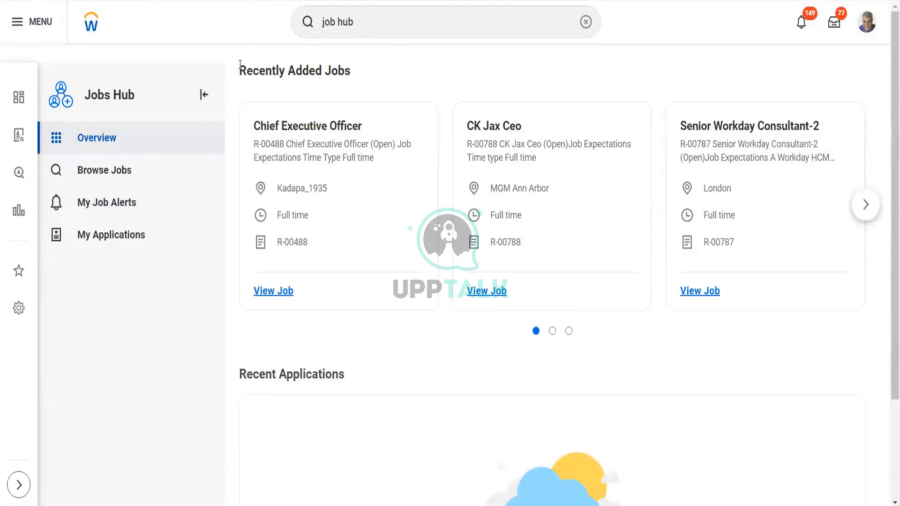
# Step: Page through Recently Added Jobs, then visit Browse Jobs, My Job Alerts and My Applications
pyautogui.moveTo(240, 67); pyautogui.dragTo(369, 74)
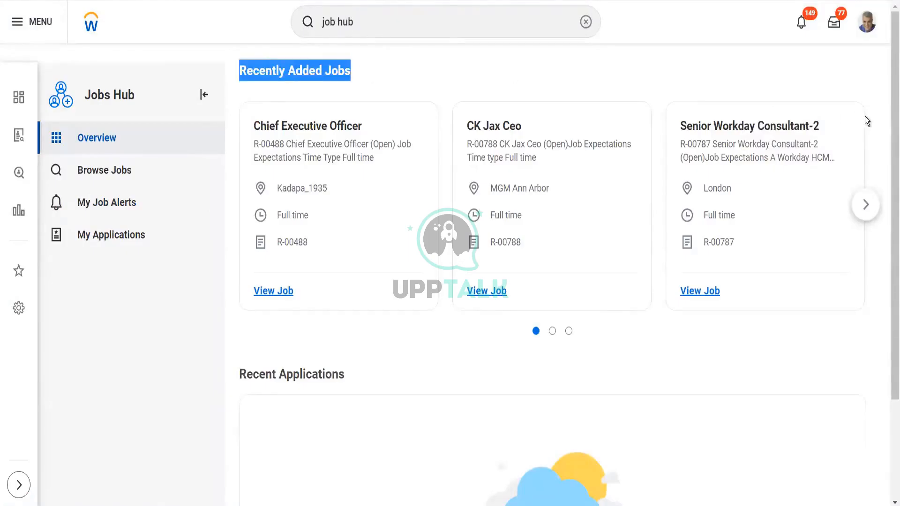
pyautogui.click(866, 205)
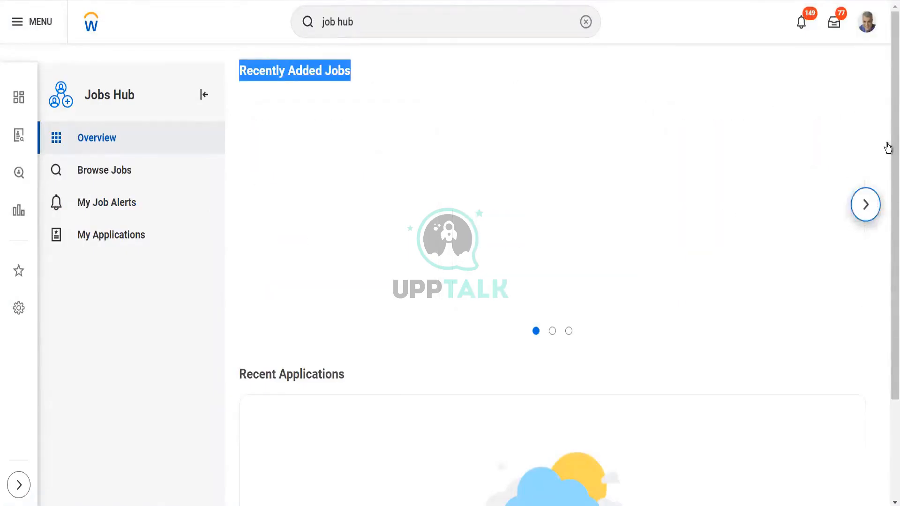
pyautogui.moveTo(887, 148); pyautogui.dragTo(888, 261)
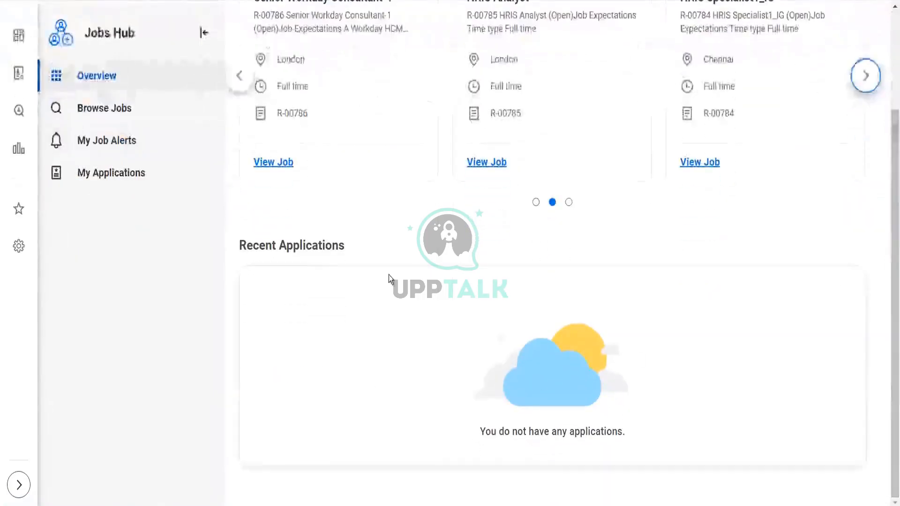
pyautogui.click(119, 119)
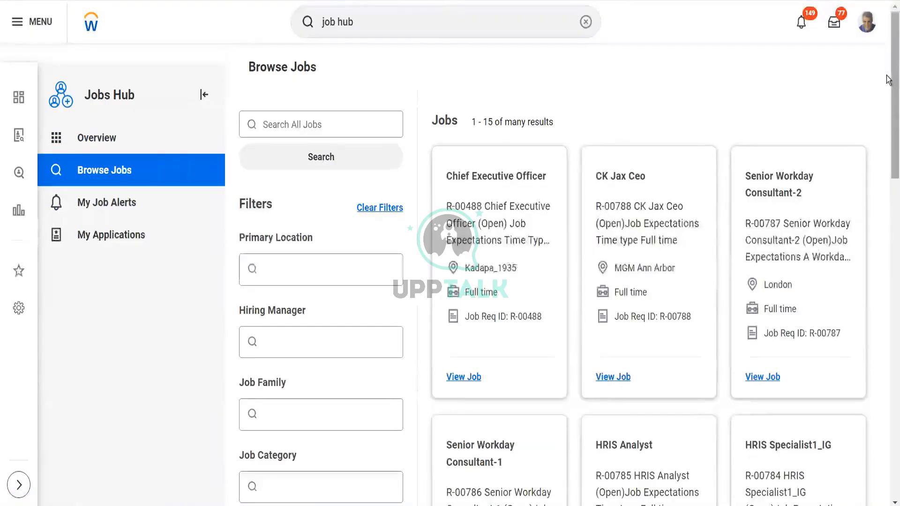
pyautogui.moveTo(892, 132)
pyautogui.mouseDown()
pyautogui.moveTo(885, 433)
pyautogui.moveTo(886, 134)
pyautogui.mouseUp()
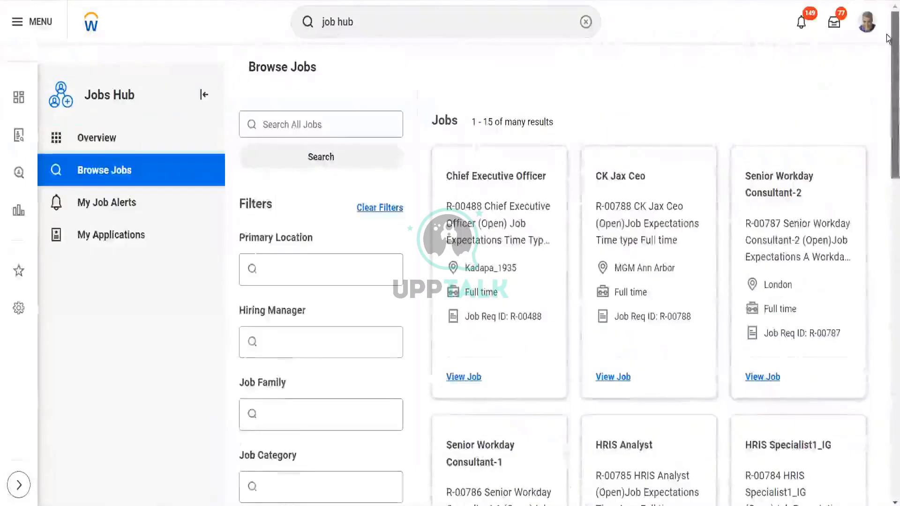
pyautogui.click(158, 207)
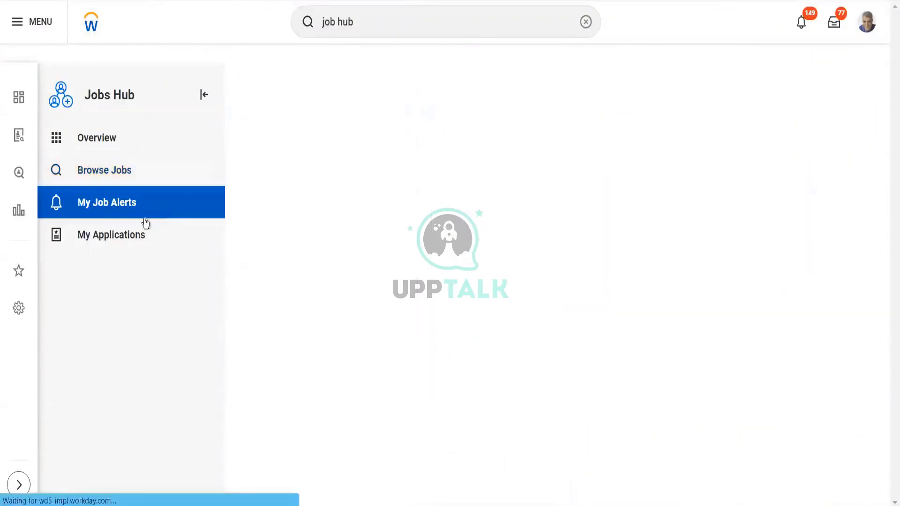
pyautogui.click(139, 231)
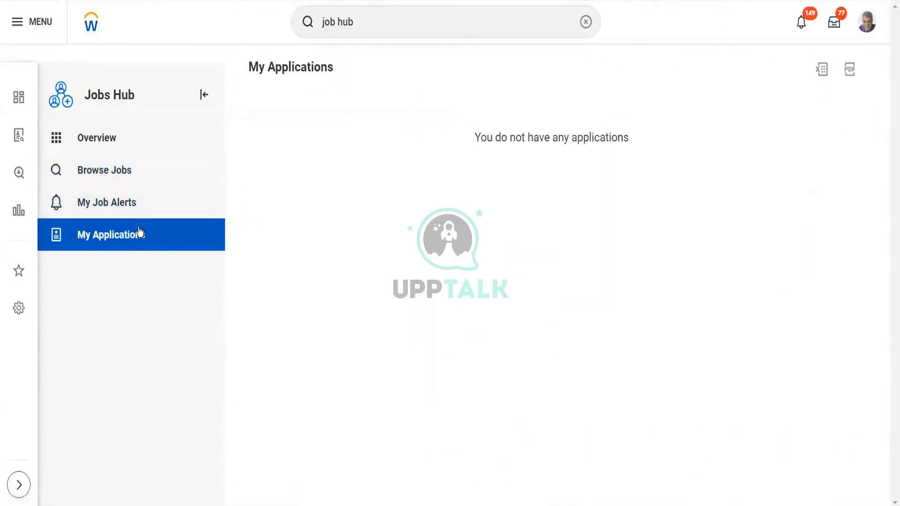
pyautogui.click(148, 172)
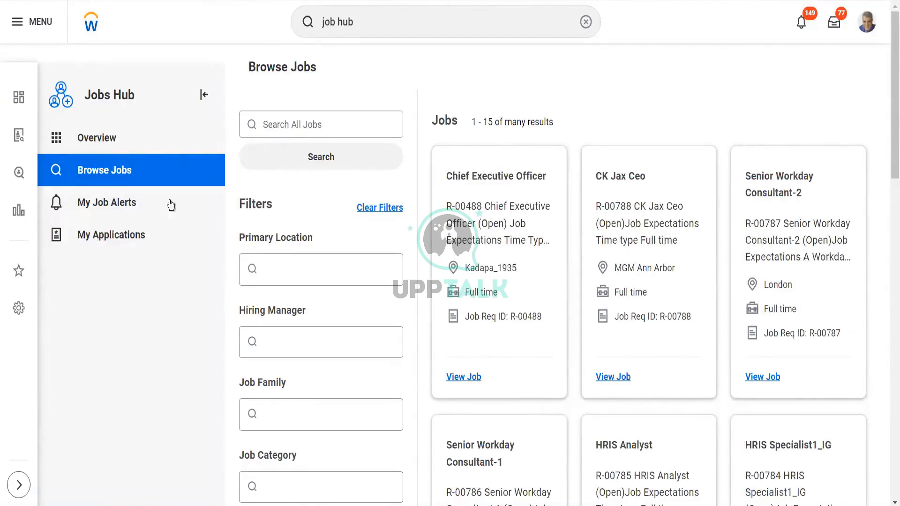
pyautogui.click(124, 241)
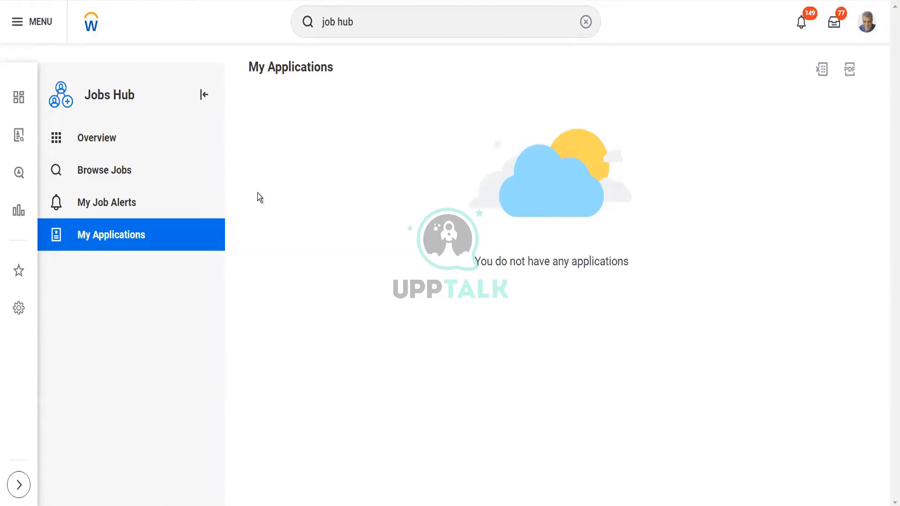
# Step: Run Start Proxy, find the worker by name in Act As, and confirm with OK
pyautogui.click(382, 18)
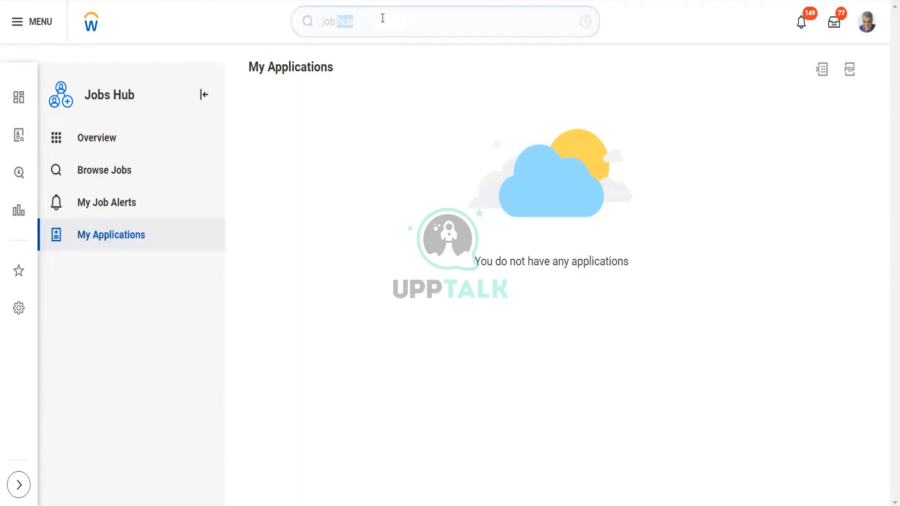
pyautogui.write('st')
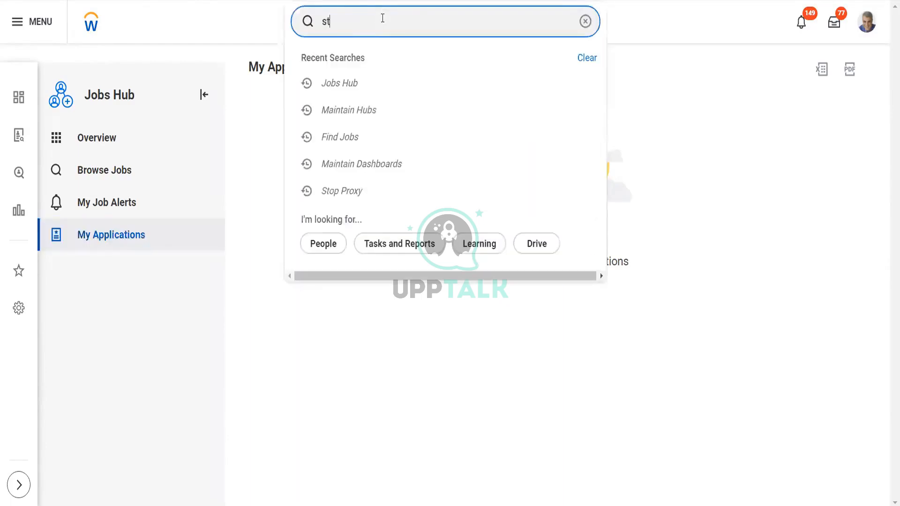
pyautogui.write('art proxy')
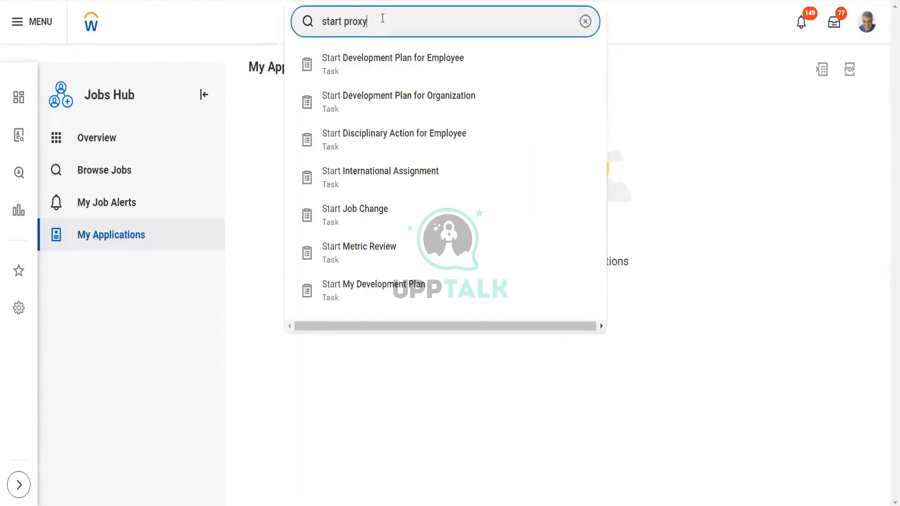
pyautogui.click(393, 66)
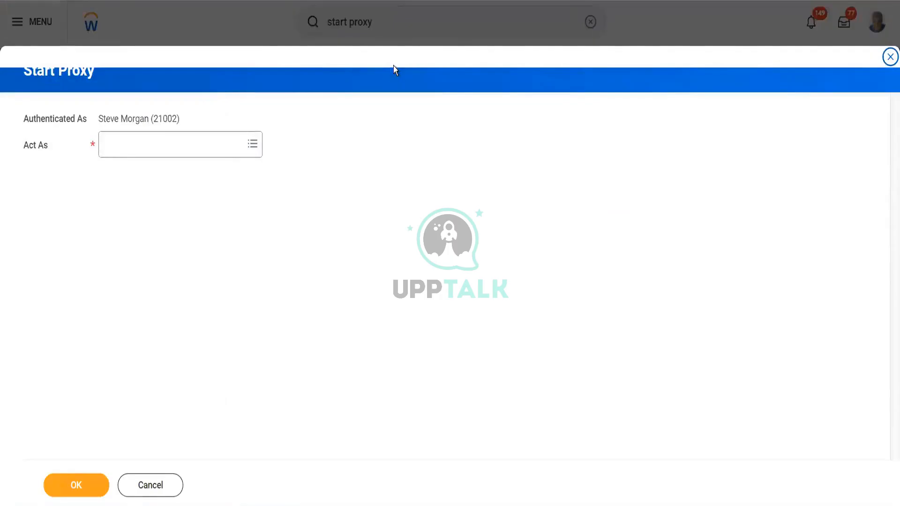
pyautogui.click(189, 142)
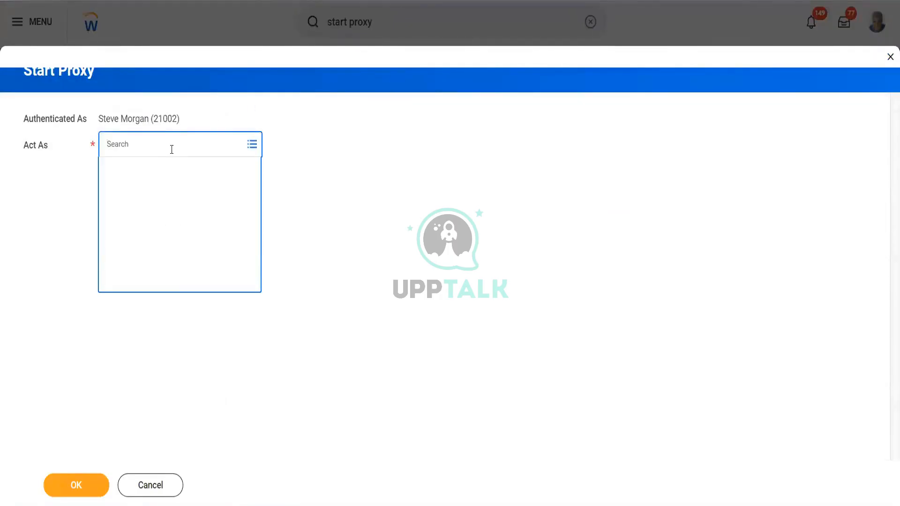
pyautogui.write('logan')
pyautogui.press('Return')
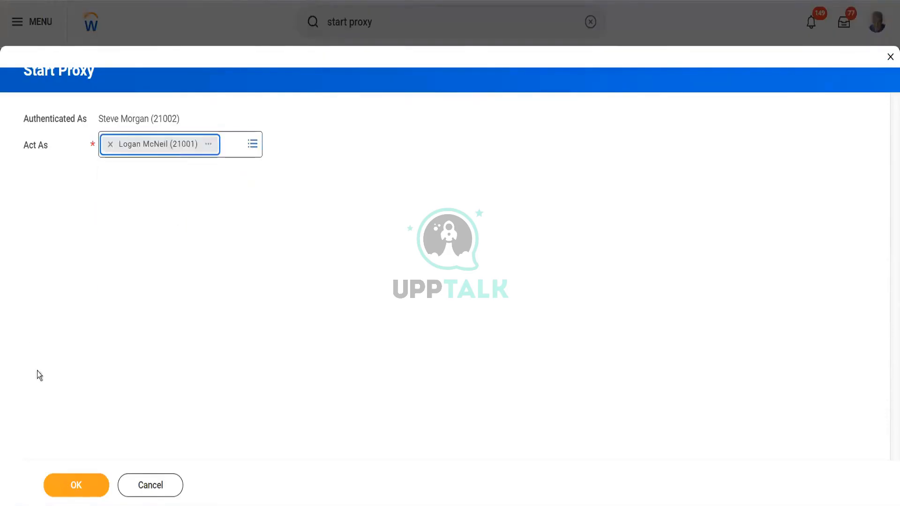
pyautogui.click(83, 483)
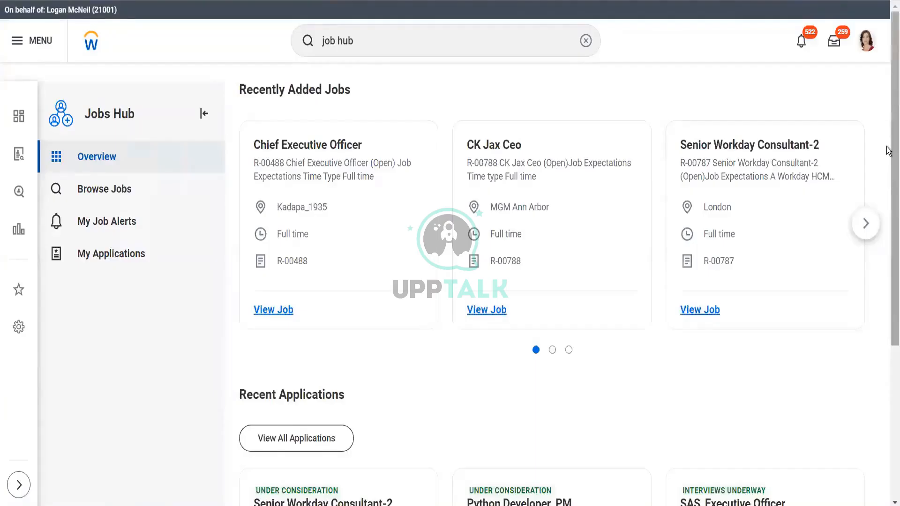
# Step: Browse the Recent Applications carousel forward and back, then open View All Applications
pyautogui.scroll(-5, 886, 150)
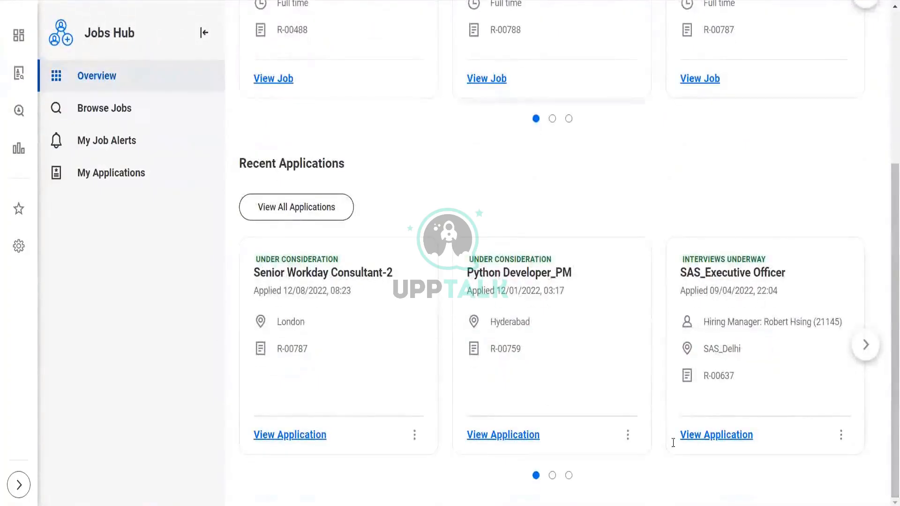
pyautogui.click(866, 345)
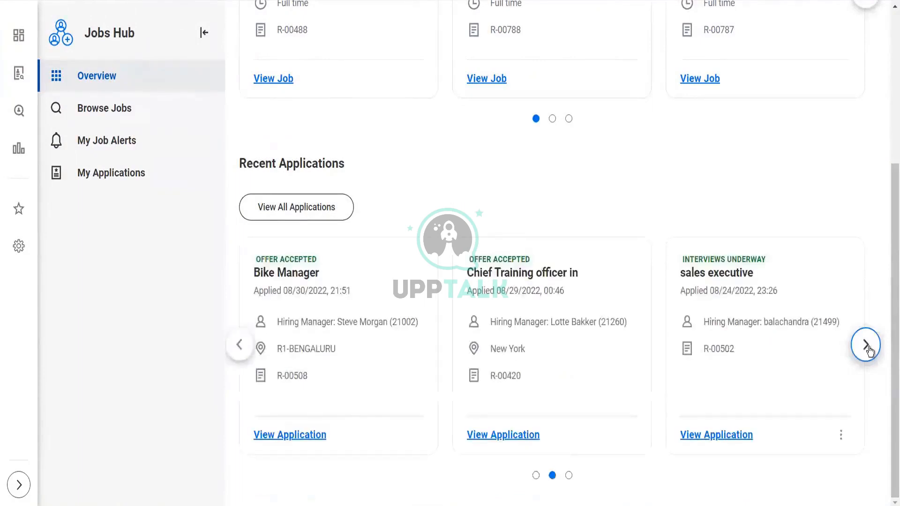
pyautogui.click(867, 347)
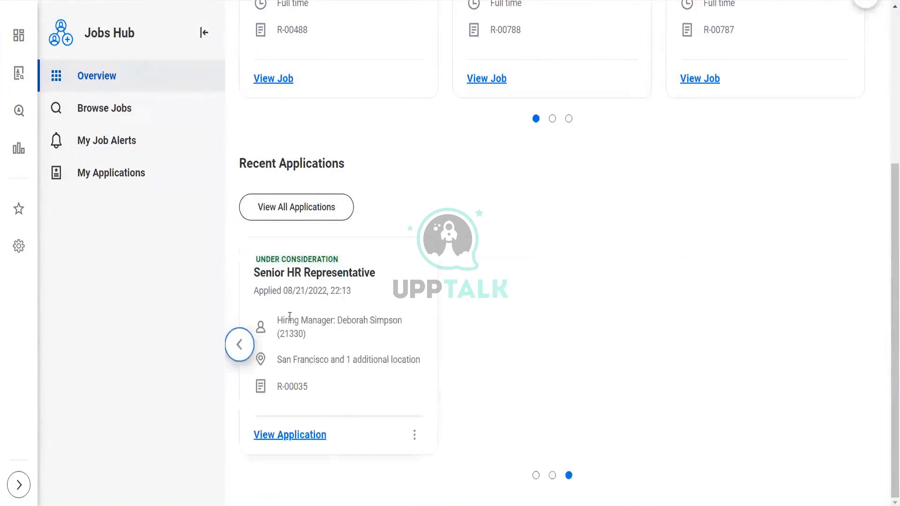
pyautogui.click(238, 345)
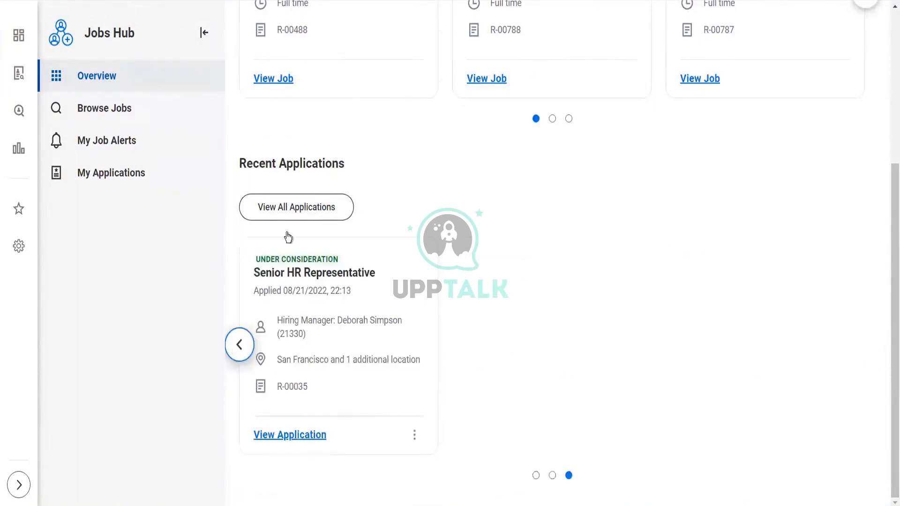
pyautogui.click(296, 208)
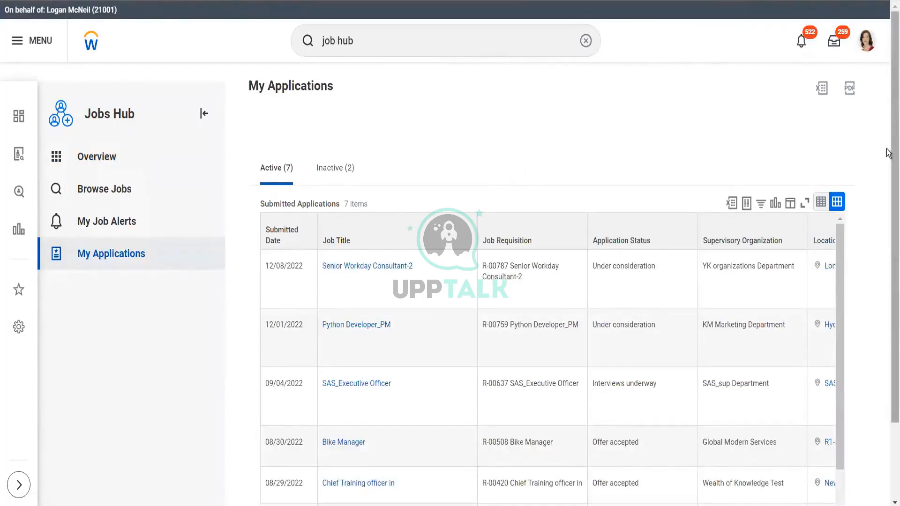
# Step: Scroll across all columns and rows of the My Applications table, then go to My Job Alerts
pyautogui.moveTo(889, 158); pyautogui.dragTo(888, 231)
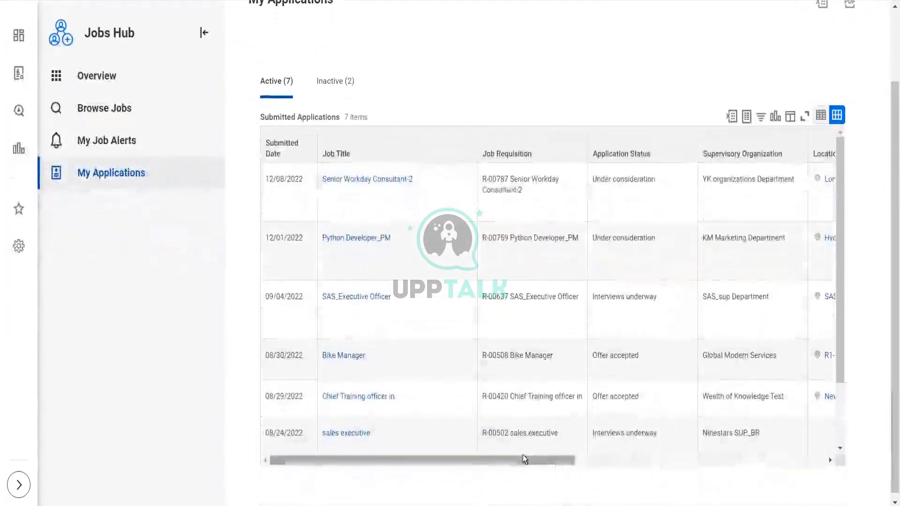
pyautogui.moveTo(552, 460); pyautogui.dragTo(779, 446)
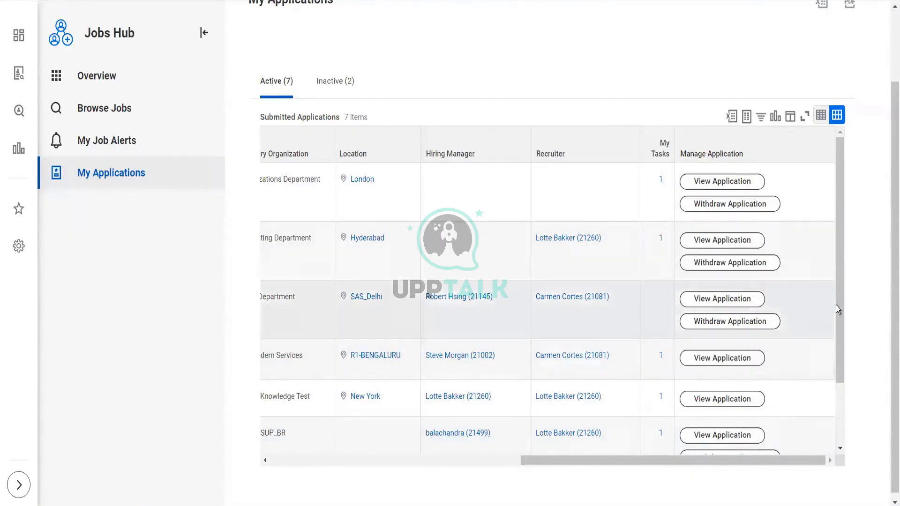
pyautogui.scroll(-3, 836, 291)
pyautogui.scroll(3, 837, 291)
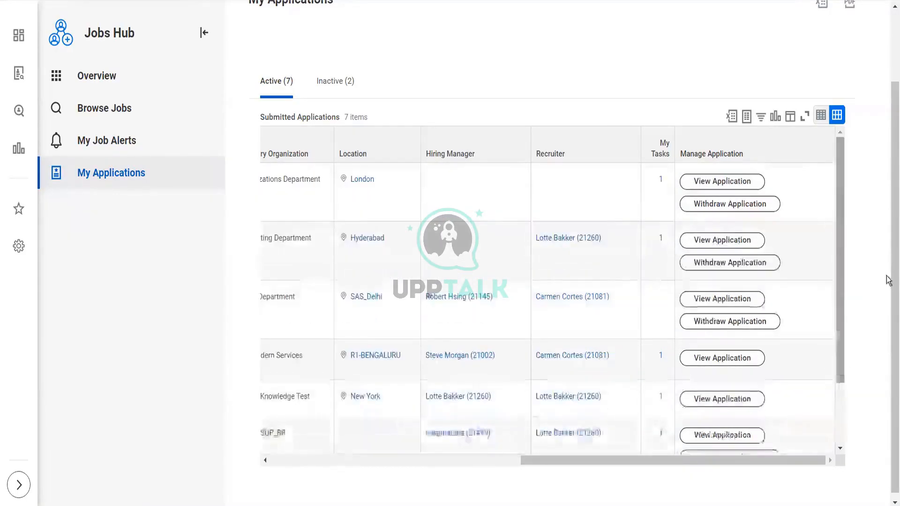
pyautogui.scroll(1, 887, 216)
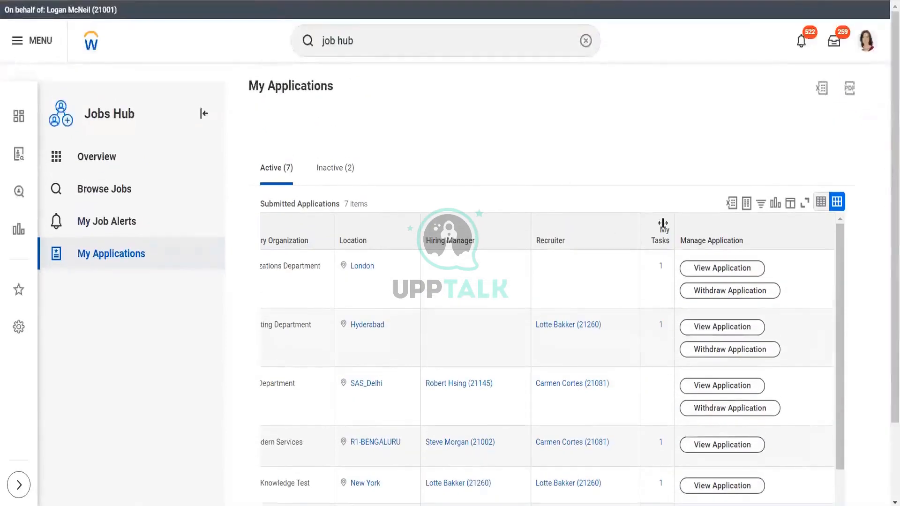
pyautogui.click(121, 222)
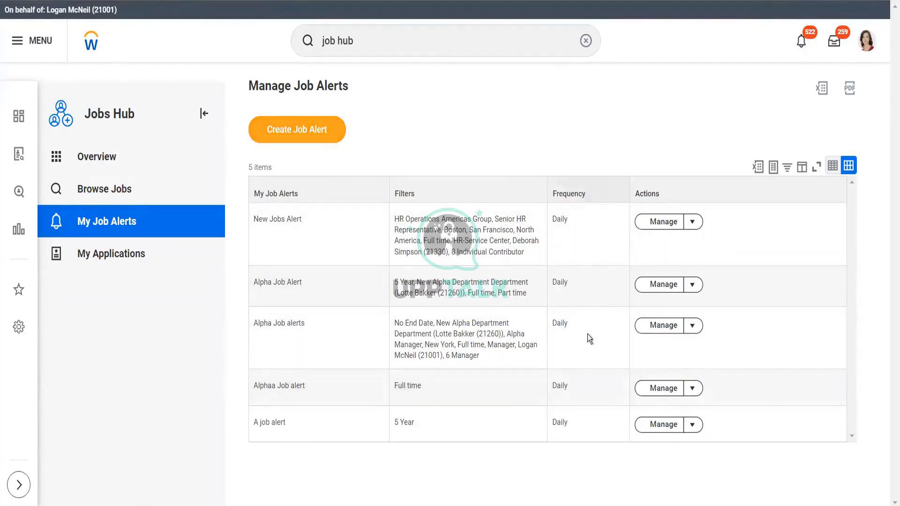
pyautogui.click(310, 137)
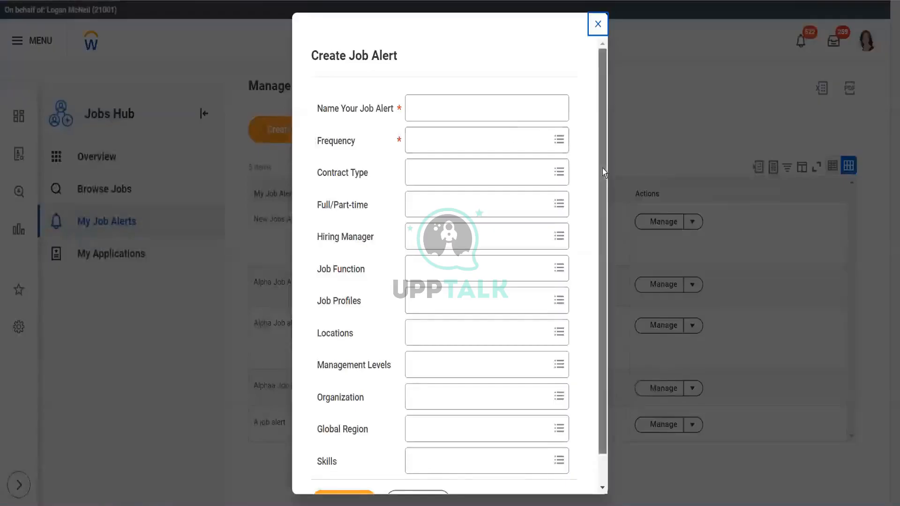
pyautogui.scroll(-2, 604, 197)
pyautogui.scroll(2, 607, 108)
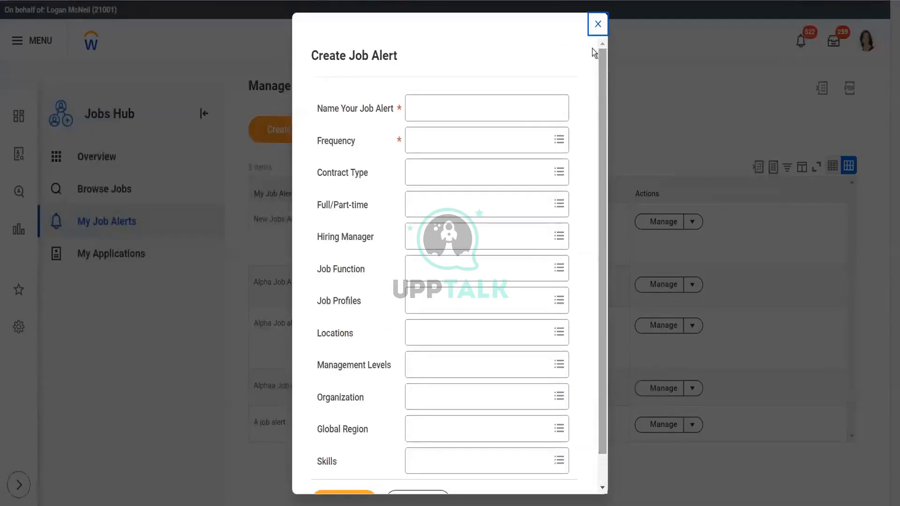
pyautogui.click(597, 25)
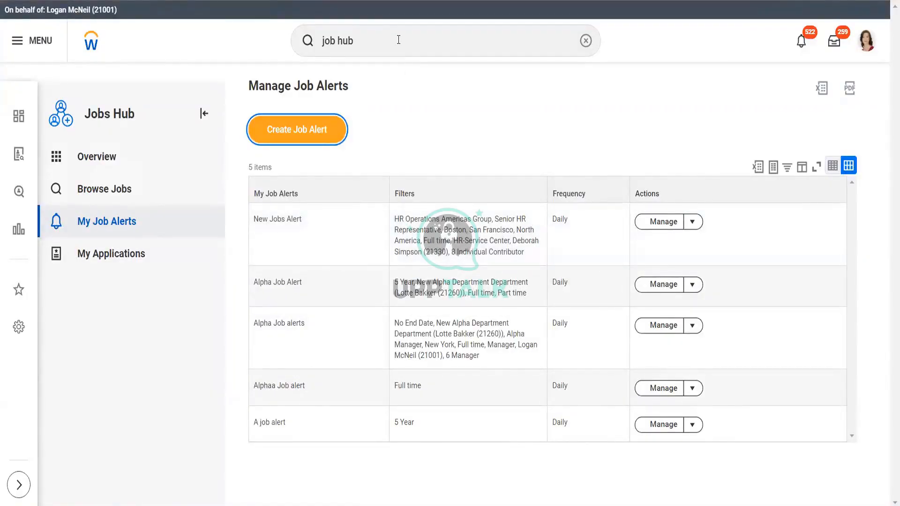
pyautogui.click(373, 44)
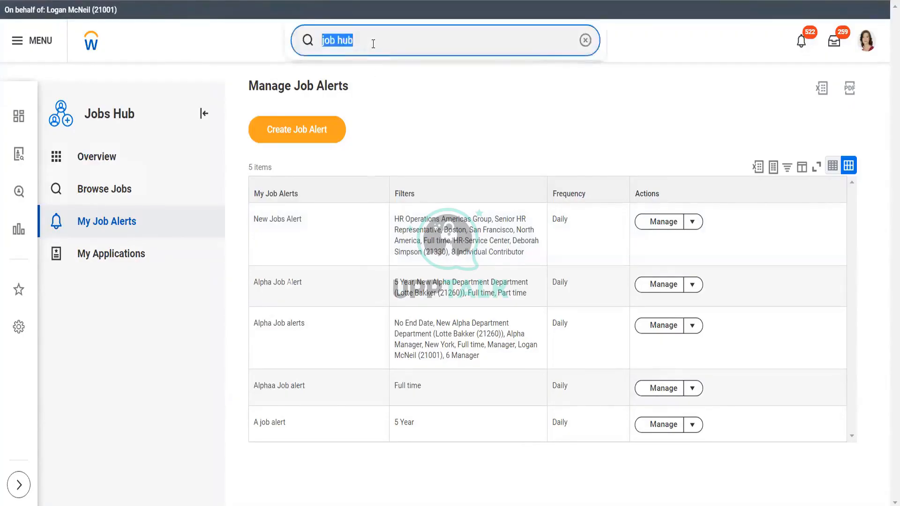
pyautogui.write('main ')
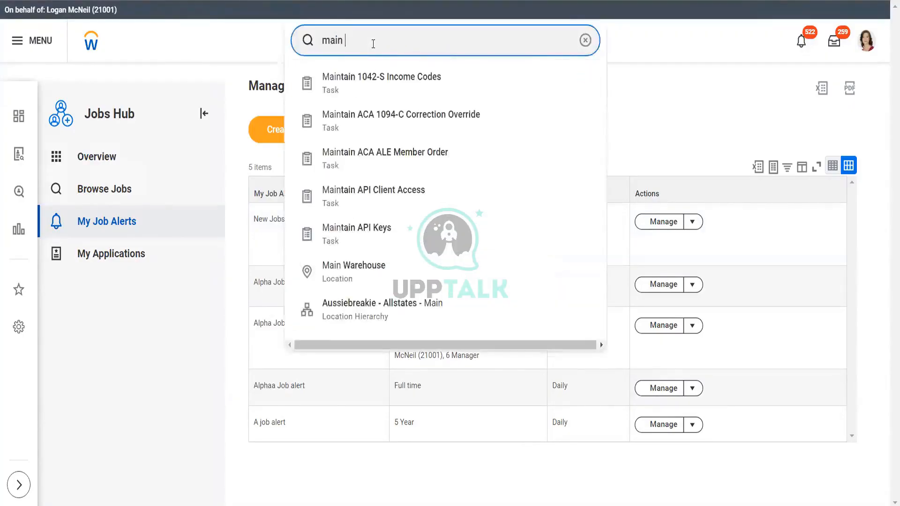
pyautogui.write('templ')
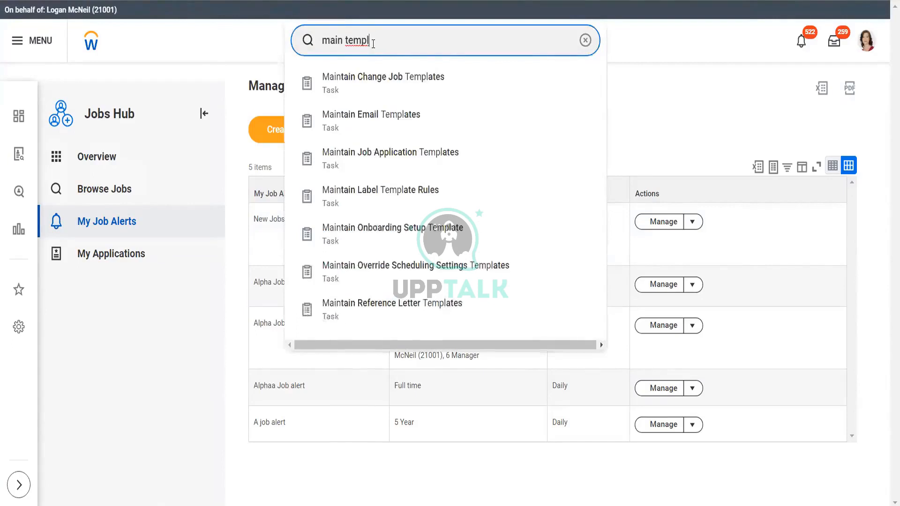
pyautogui.click(385, 119)
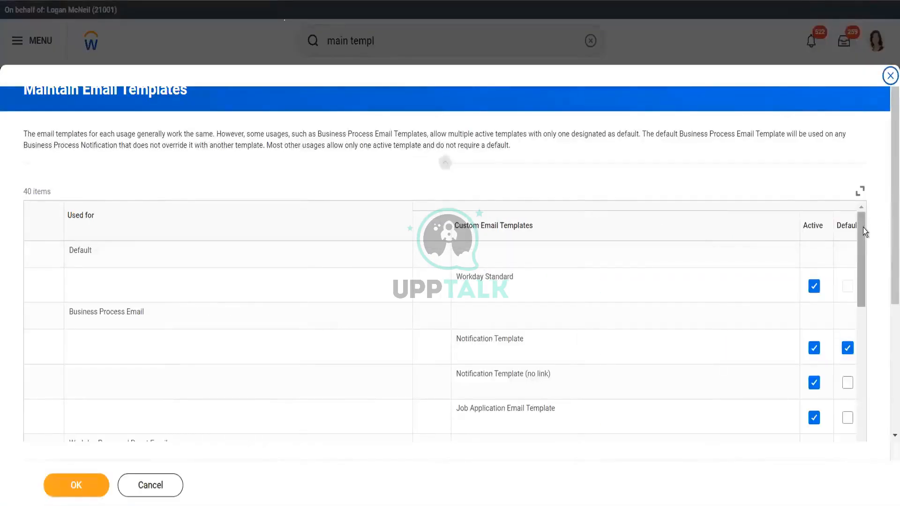
pyautogui.moveTo(863, 226); pyautogui.dragTo(865, 474)
pyautogui.moveTo(866, 420); pyautogui.dragTo(864, 406)
pyautogui.moveTo(891, 282); pyautogui.dragTo(887, 442)
pyautogui.moveTo(712, 445); pyautogui.dragTo(817, 443)
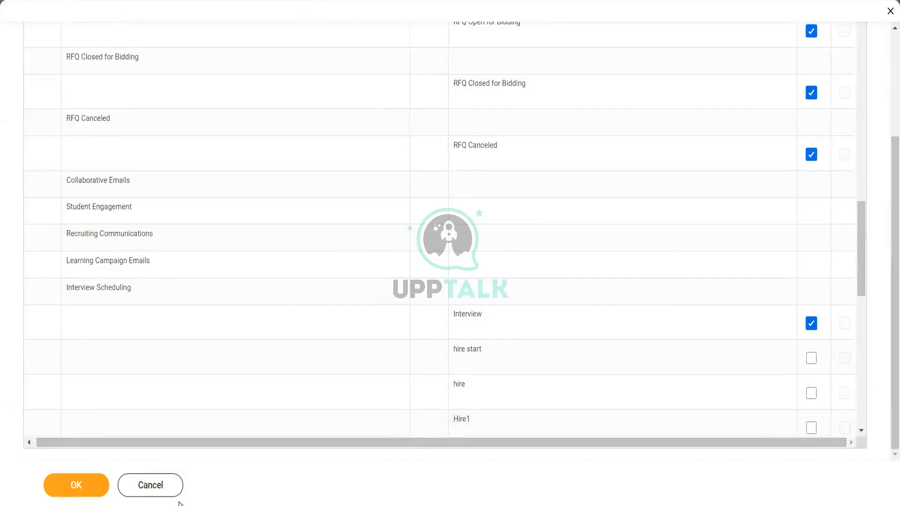
pyautogui.click(162, 489)
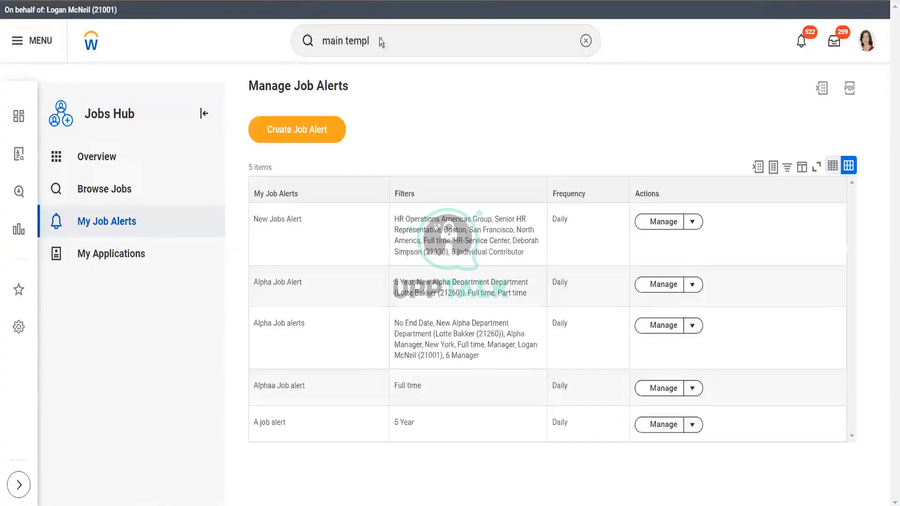
pyautogui.click(380, 37)
pyautogui.write('co')
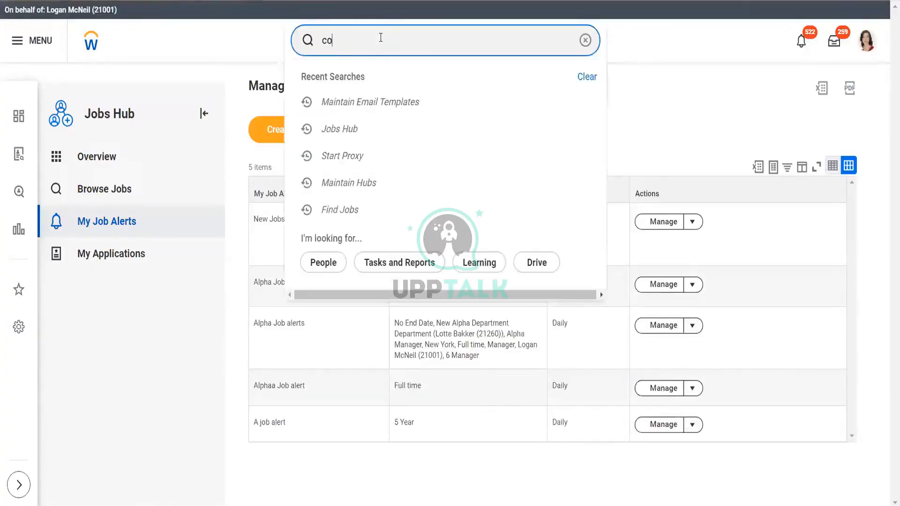
pyautogui.write('nfi temp')
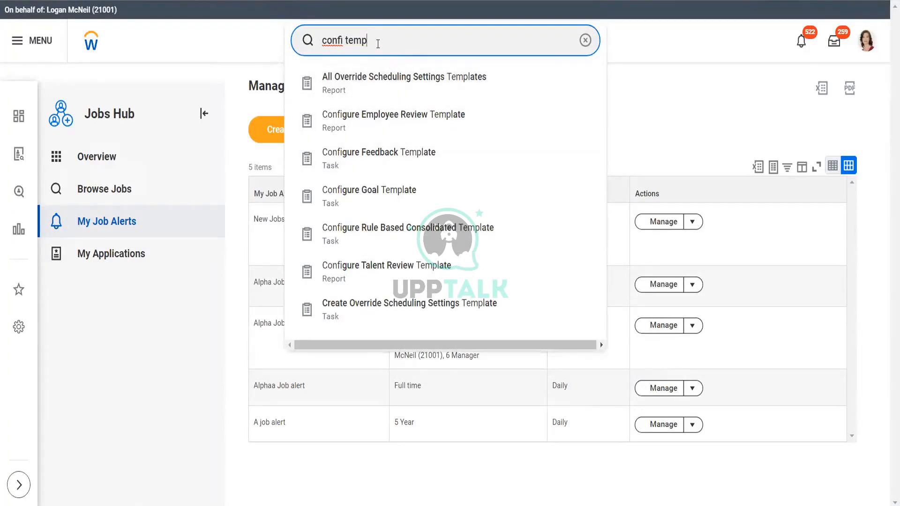
pyautogui.press('BackSpace')
pyautogui.press('BackSpace')
pyautogui.press('BackSpace')
pyautogui.press('BackSpace')
pyautogui.write('emai')
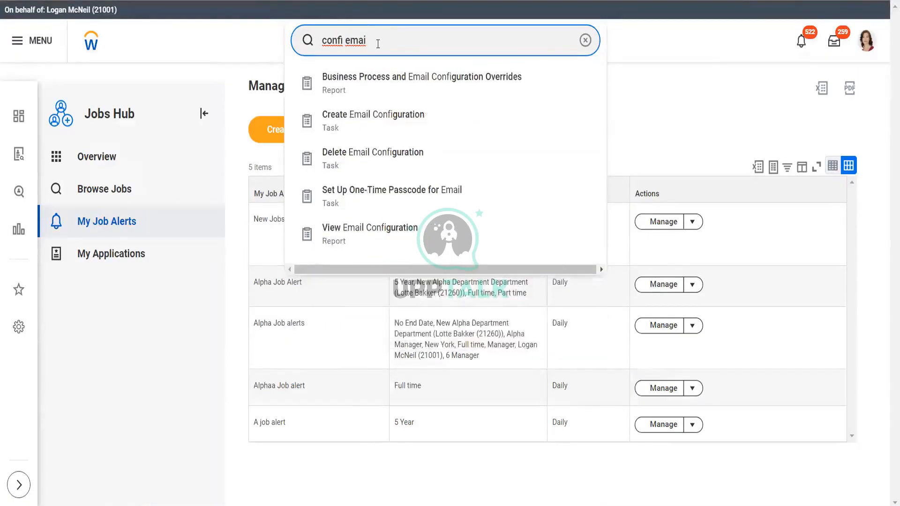
pyautogui.press('BackSpace')
pyautogui.press('BackSpace')
pyautogui.press('BackSpace')
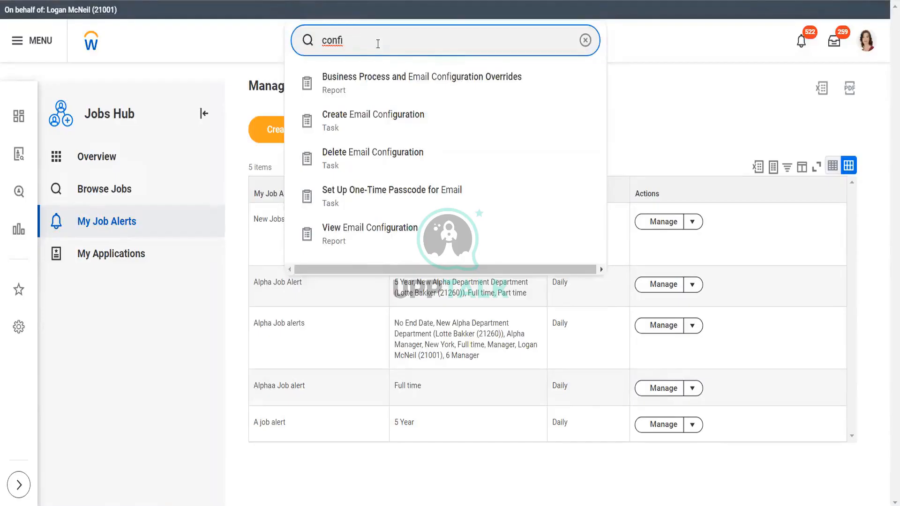
pyautogui.press('BackSpace')
pyautogui.press('BackSpace')
pyautogui.press('BackSpace')
pyautogui.press('BackSpace')
pyautogui.write('ma')
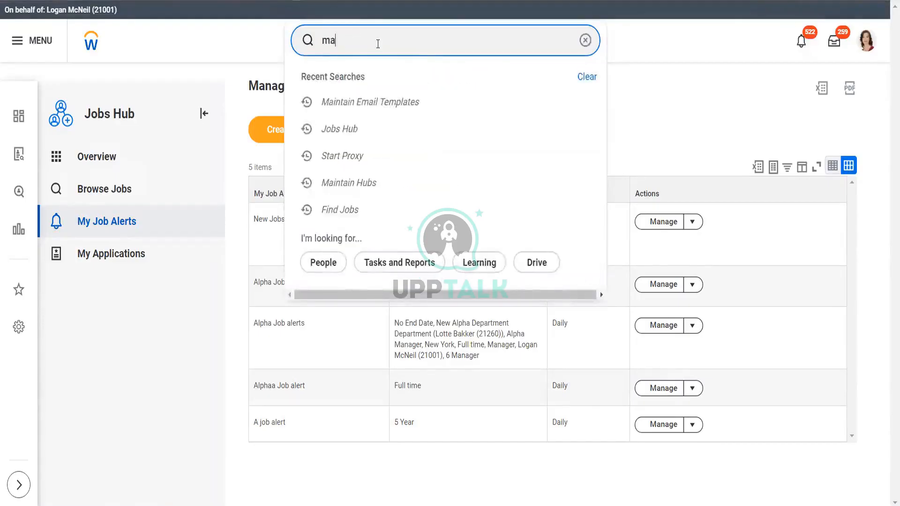
pyautogui.write('in emai tem')
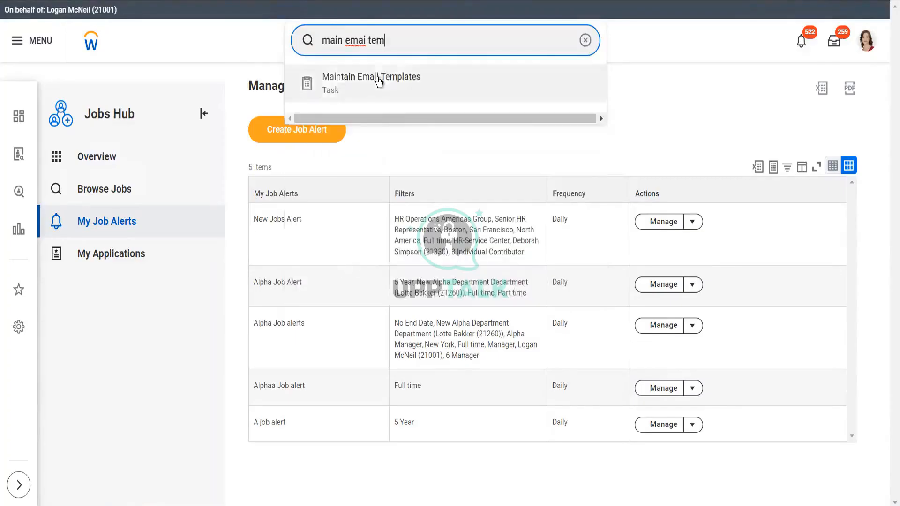
pyautogui.click(378, 82)
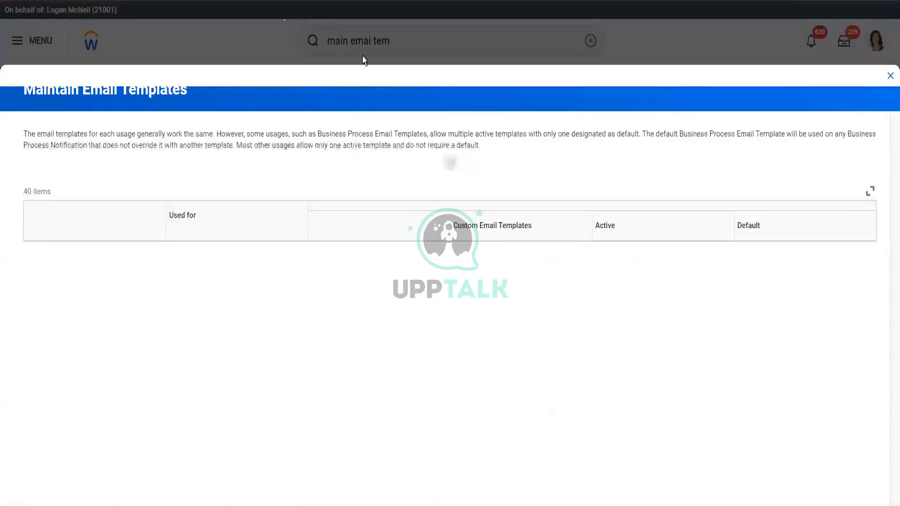
pyautogui.click(889, 75)
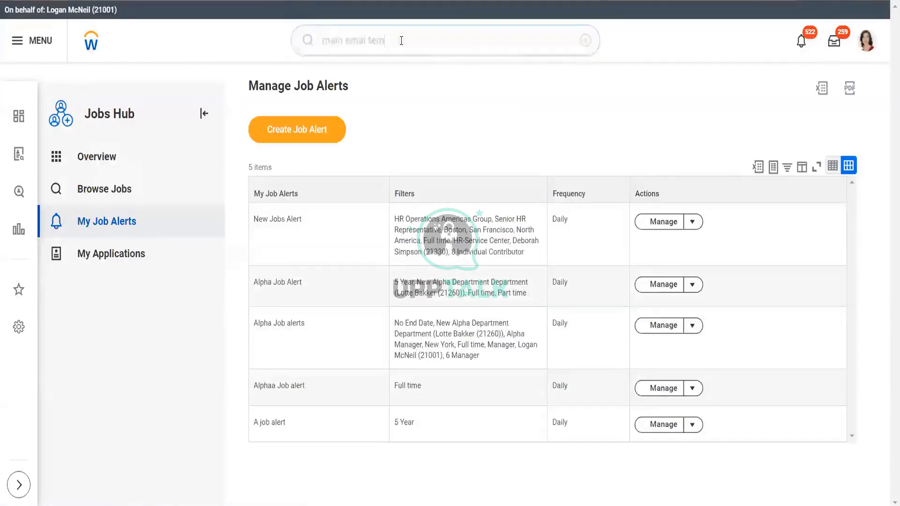
# Step: Open Create Email Template via 'creat em', pick Job Alerts behavior, name it TestABC, and confirm
pyautogui.click(402, 40)
pyautogui.write('creat ')
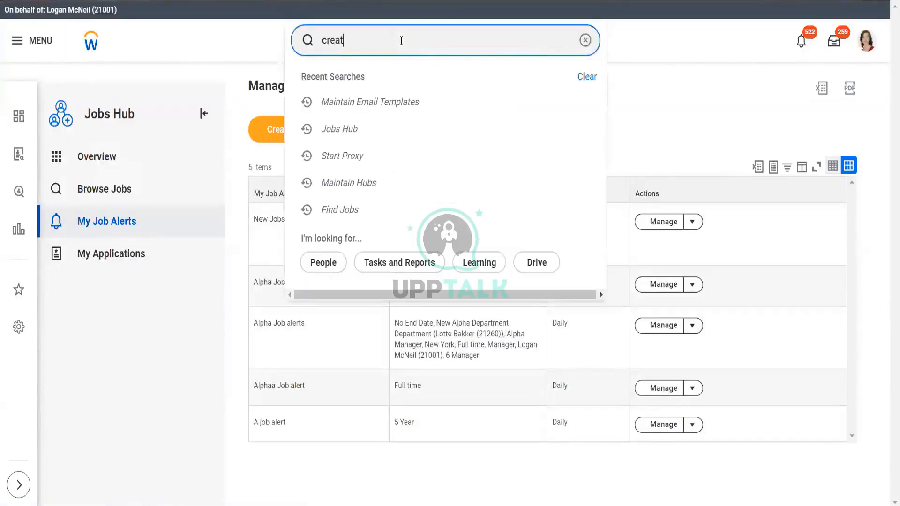
pyautogui.write('email te')
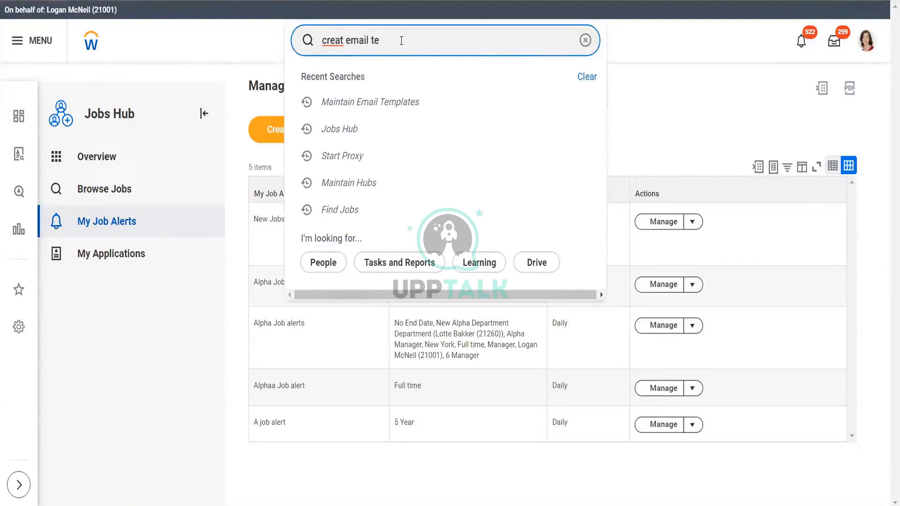
pyautogui.click(396, 83)
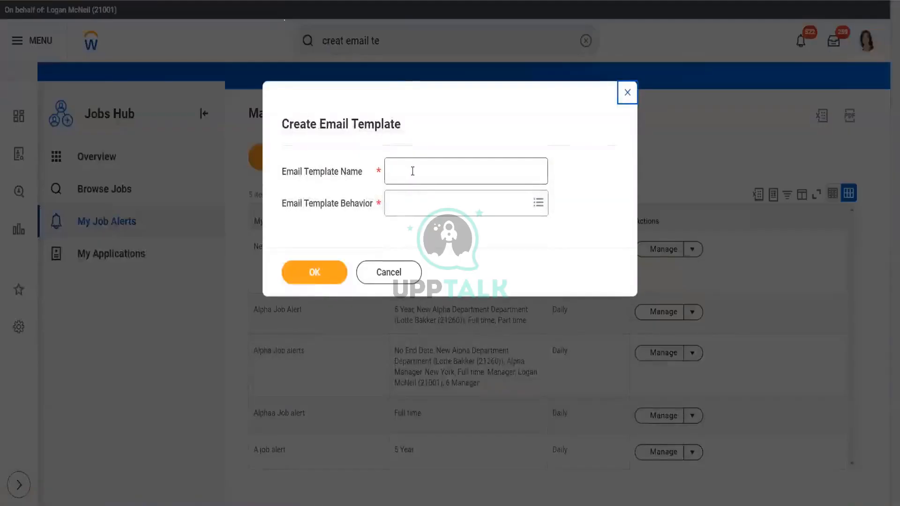
pyautogui.click(413, 202)
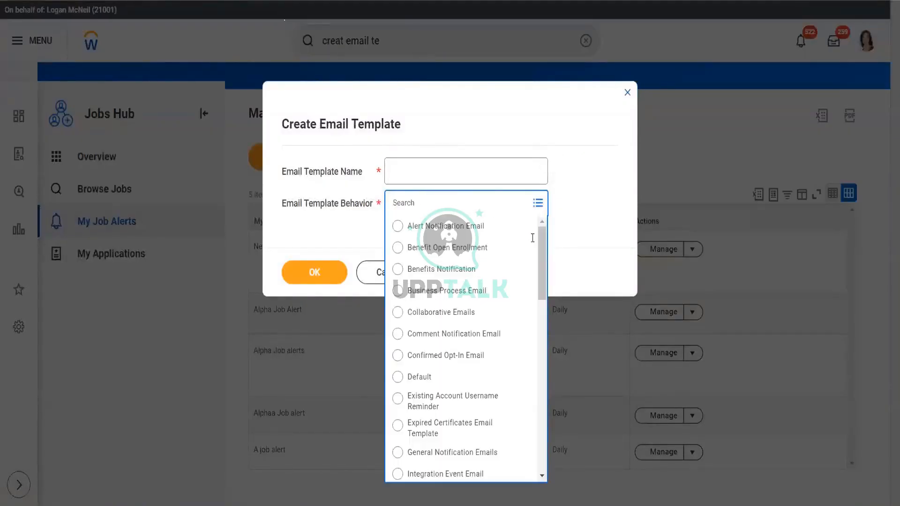
pyautogui.scroll(-4, 545, 305)
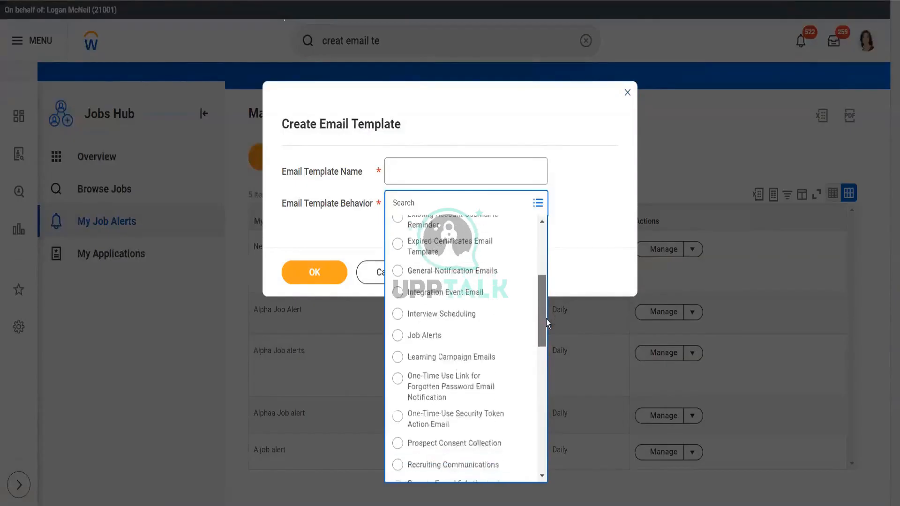
pyautogui.scroll(-1, 546, 321)
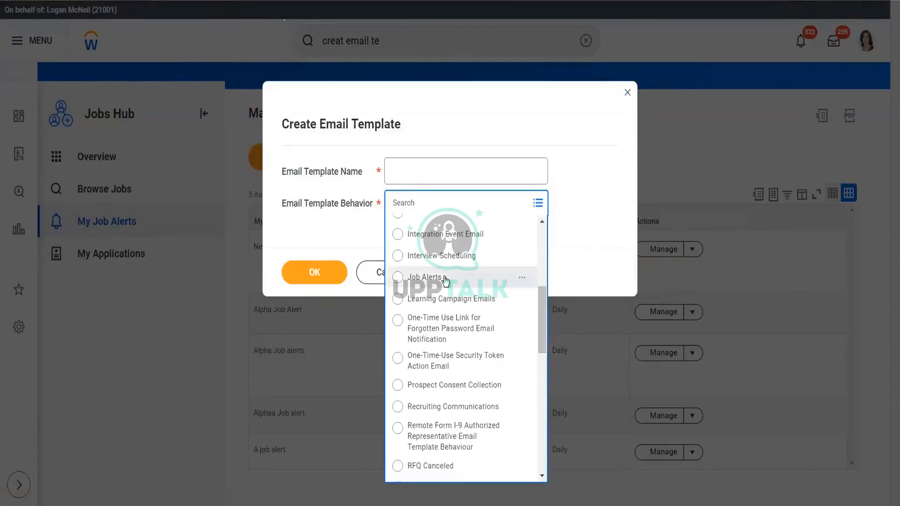
pyautogui.click(445, 277)
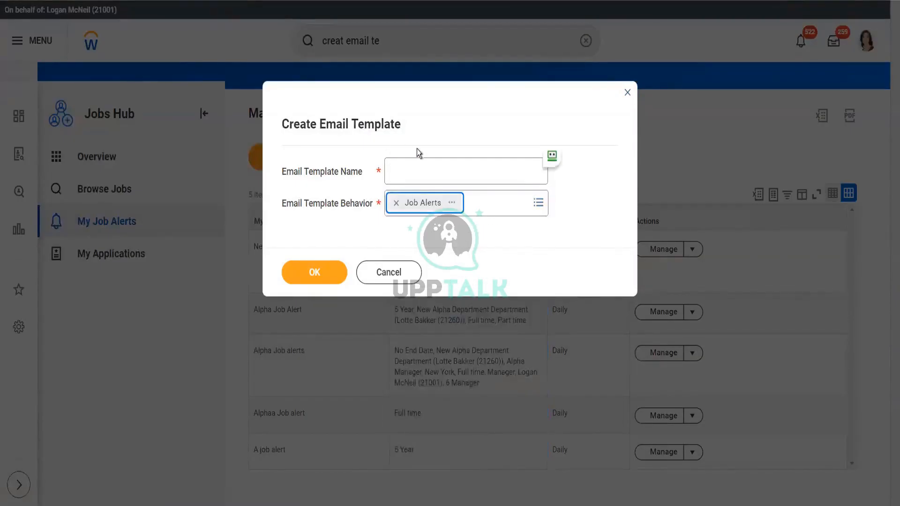
pyautogui.click(421, 164)
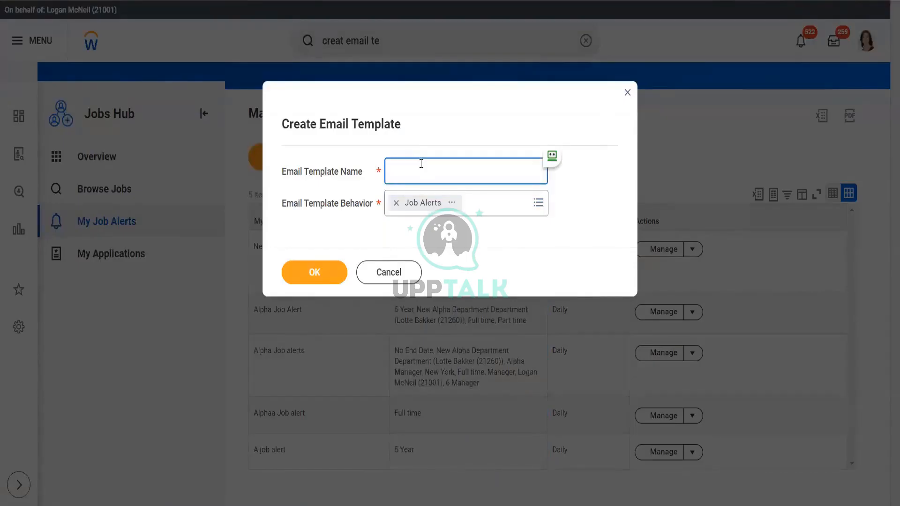
pyautogui.write('TestABC')
pyautogui.click(322, 272)
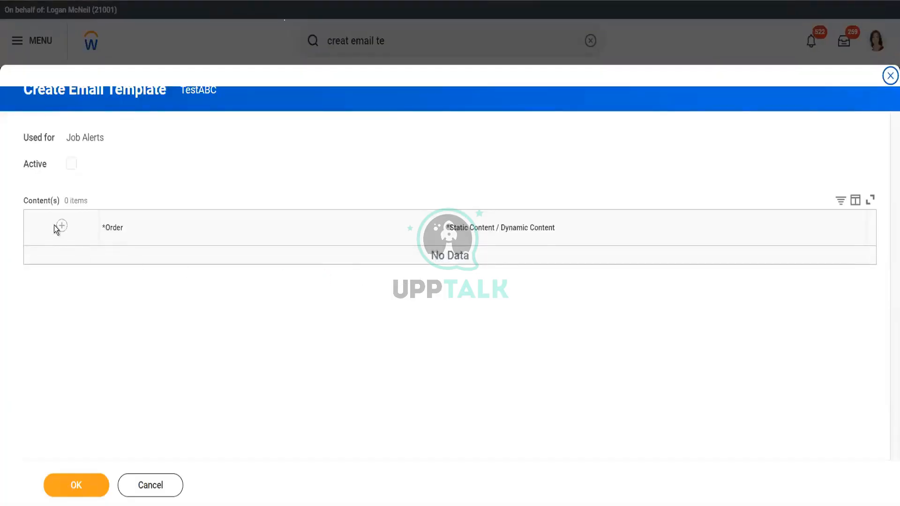
# Step: Add two empty content rows to TestABC, then cancel and discard the template
pyautogui.click(62, 226)
pyautogui.click(370, 267)
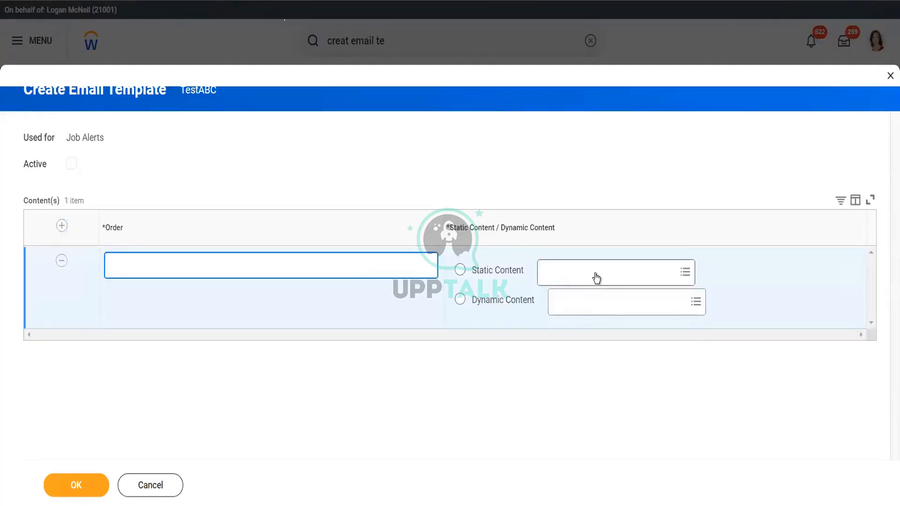
pyautogui.click(61, 227)
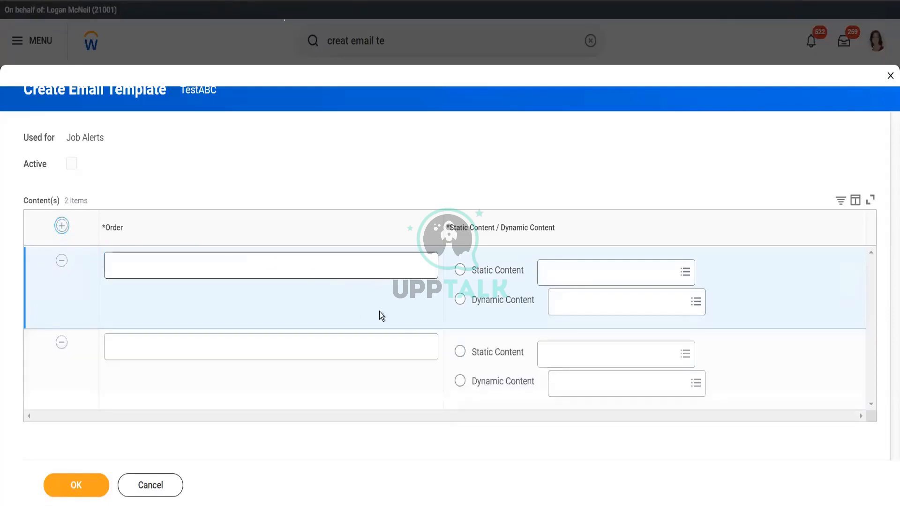
pyautogui.click(144, 492)
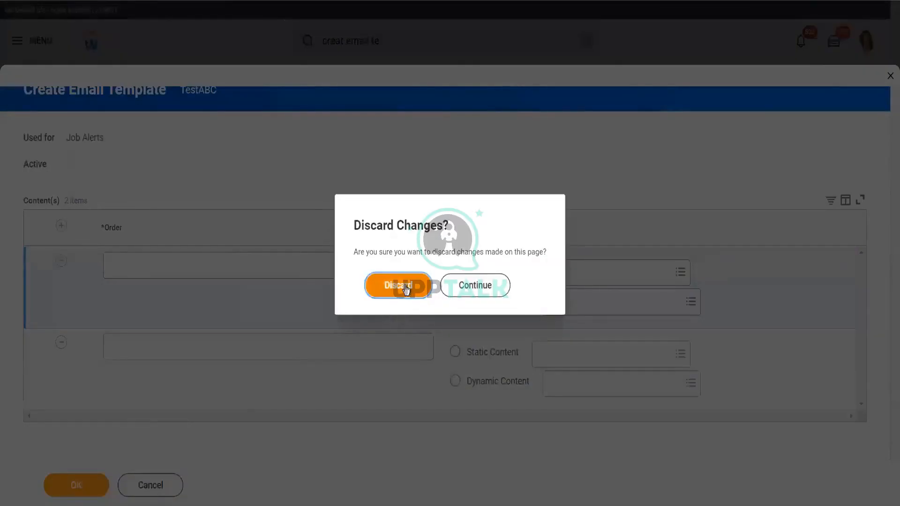
pyautogui.click(405, 286)
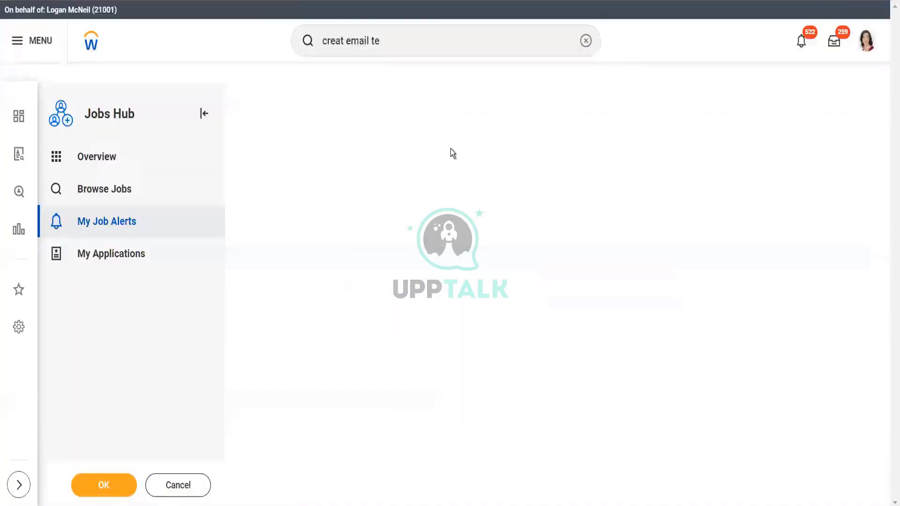
# Step: Open Create Message Template via a 'message' search and choose Job Alerts - Internal Candidates
pyautogui.click(393, 42)
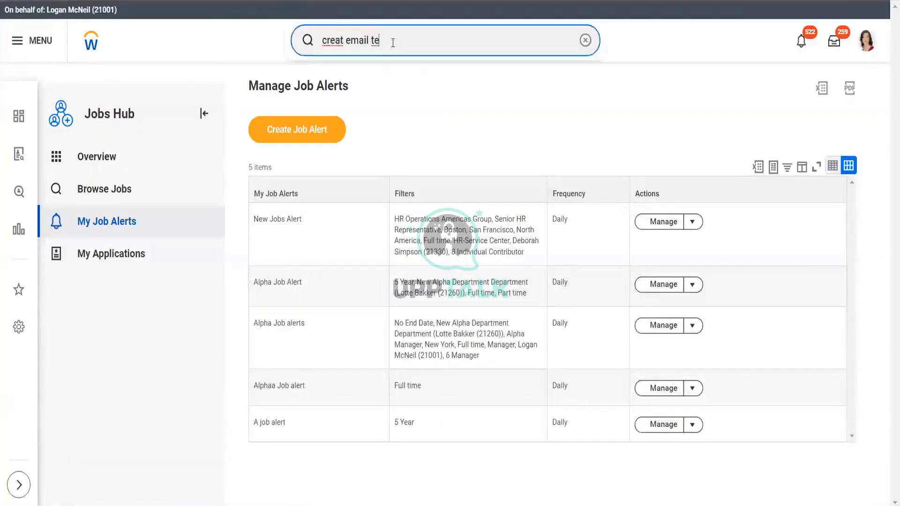
pyautogui.press('BackSpace')
pyautogui.press('BackSpace')
pyautogui.press('BackSpace')
pyautogui.press('BackSpace')
pyautogui.press('BackSpace')
pyautogui.press('BackSpace')
pyautogui.press('BackSpace')
pyautogui.write('me')
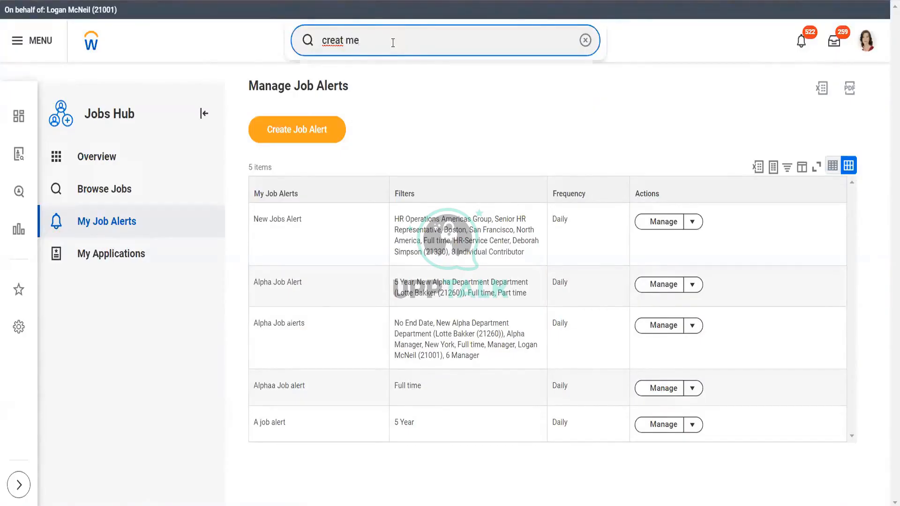
pyautogui.write('ssage')
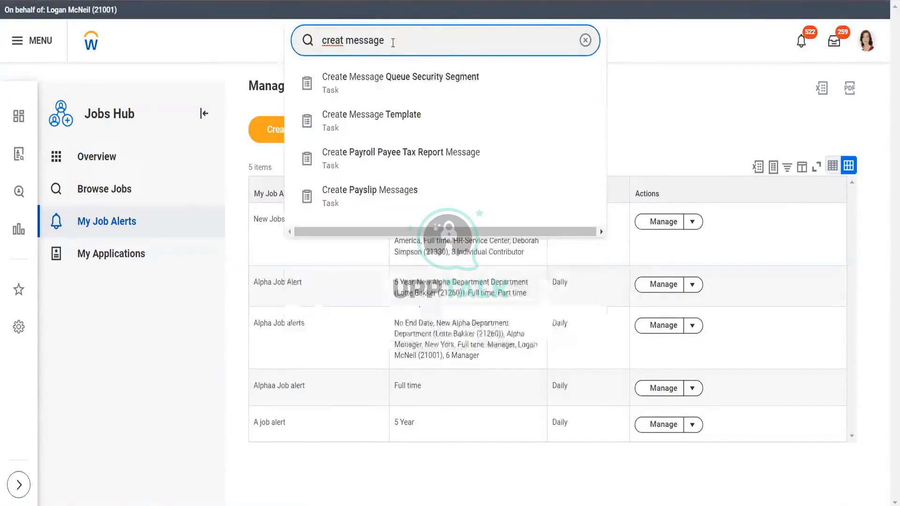
pyautogui.click(395, 126)
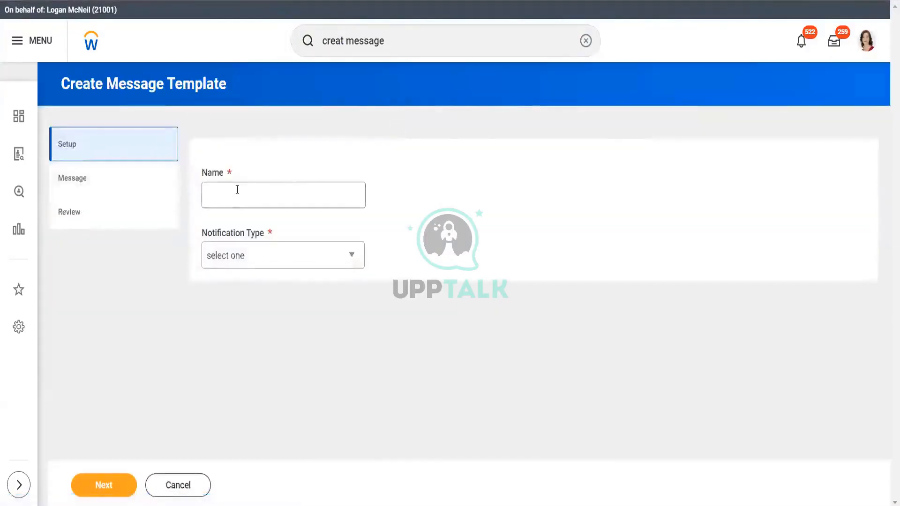
pyautogui.click(255, 255)
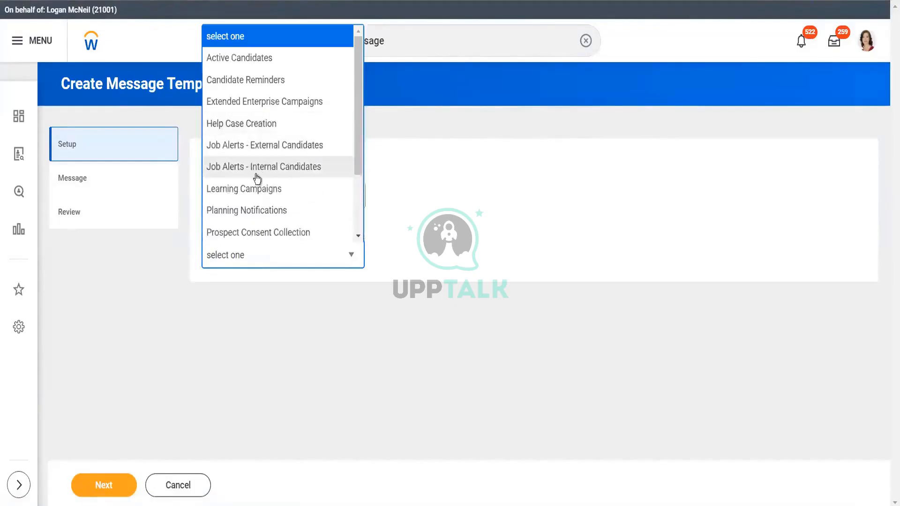
pyautogui.click(282, 168)
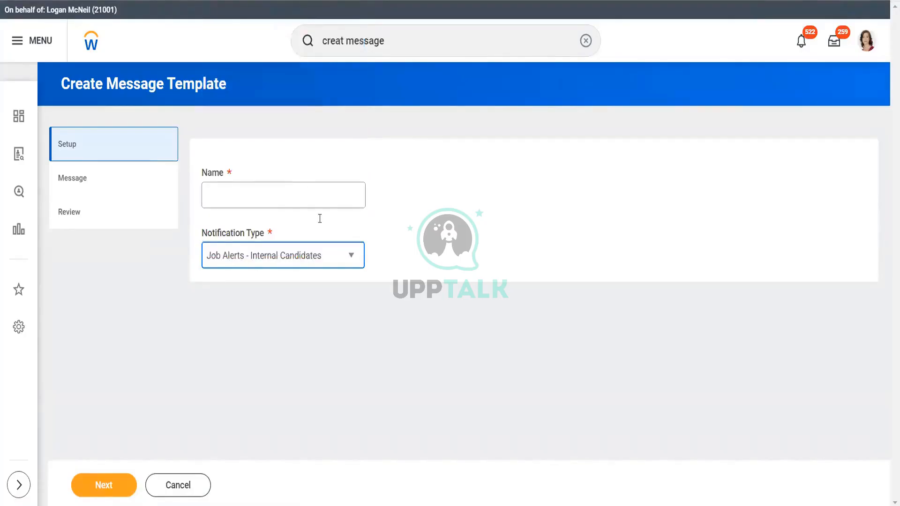
# Step: Name the template Test and advance to the Message step, staying there after trying Back
pyautogui.click(307, 192)
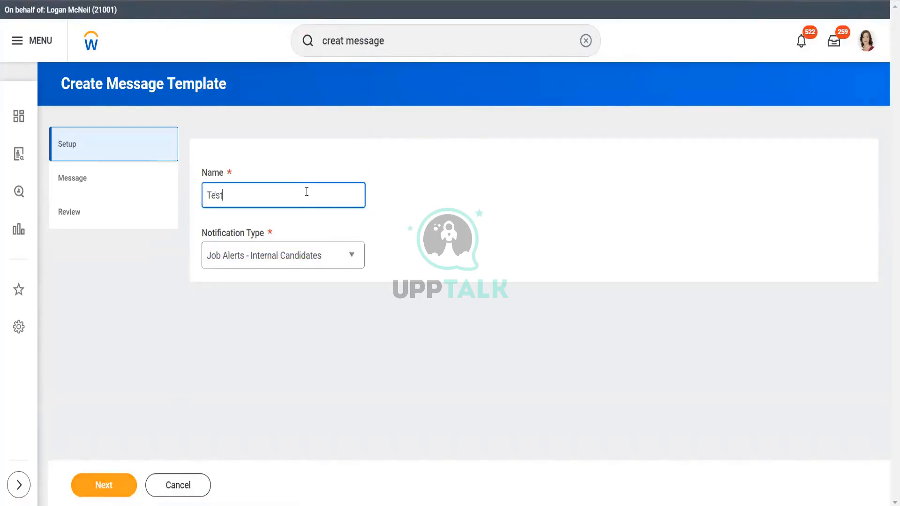
pyautogui.click(111, 482)
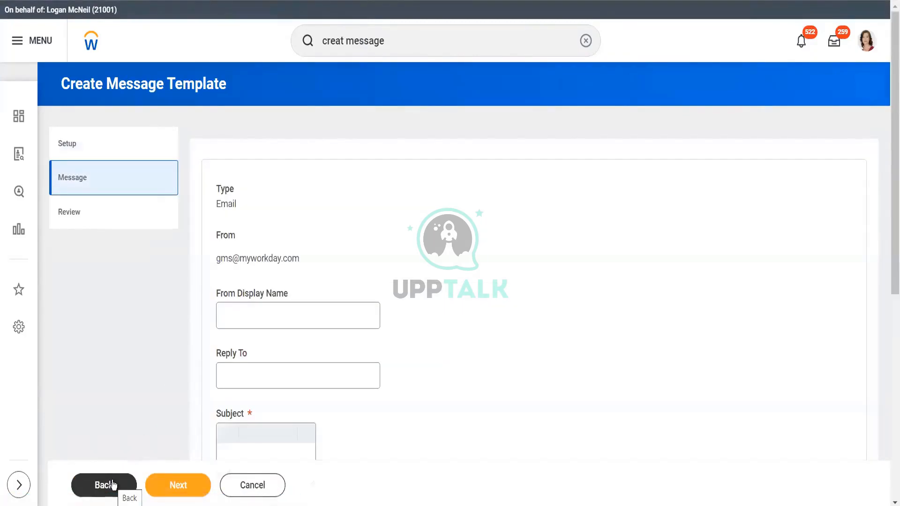
pyautogui.click(112, 484)
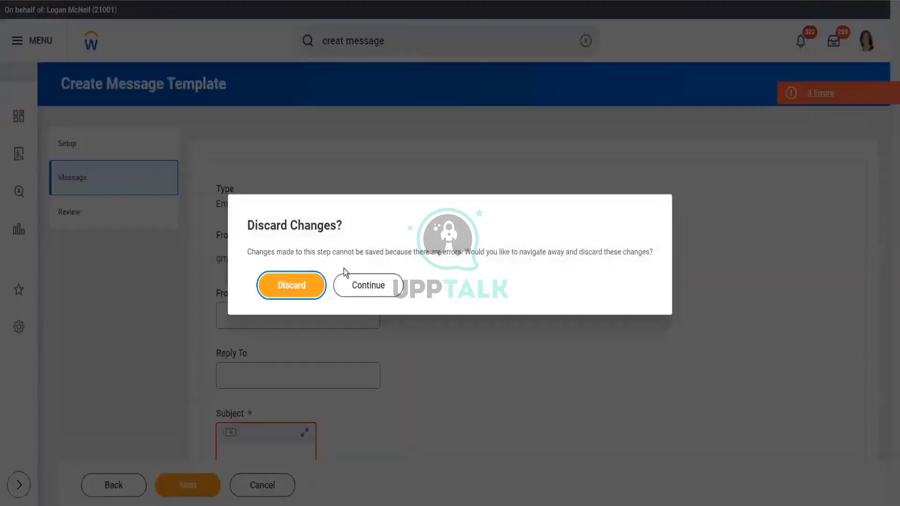
pyautogui.click(365, 285)
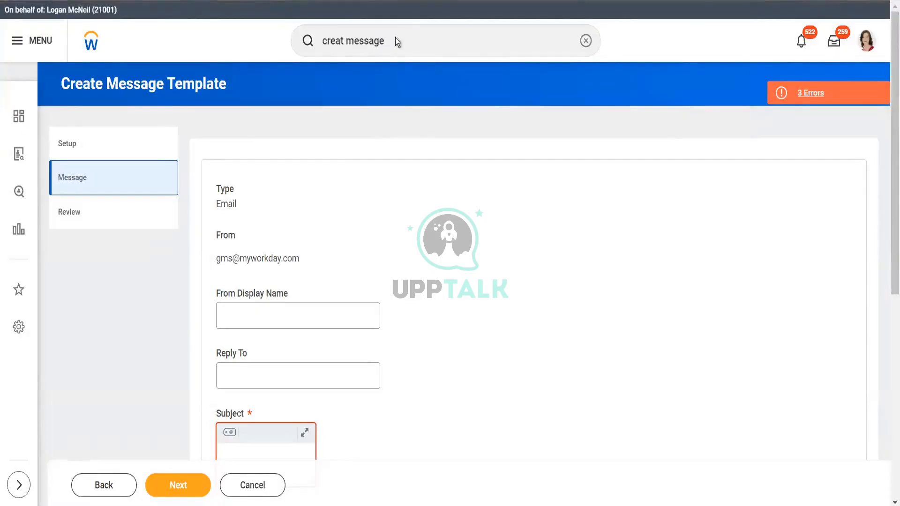
pyautogui.click(396, 39)
# Step: Search 'main' for Maintain Hubs, discard the message template, and open Configure on the Jobs Hub row
pyautogui.press('BackSpace')
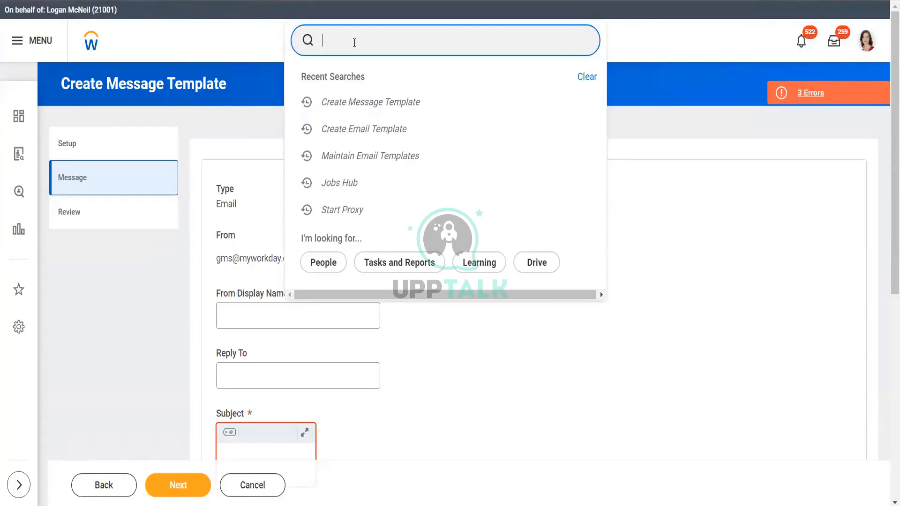
pyautogui.write('main jop')
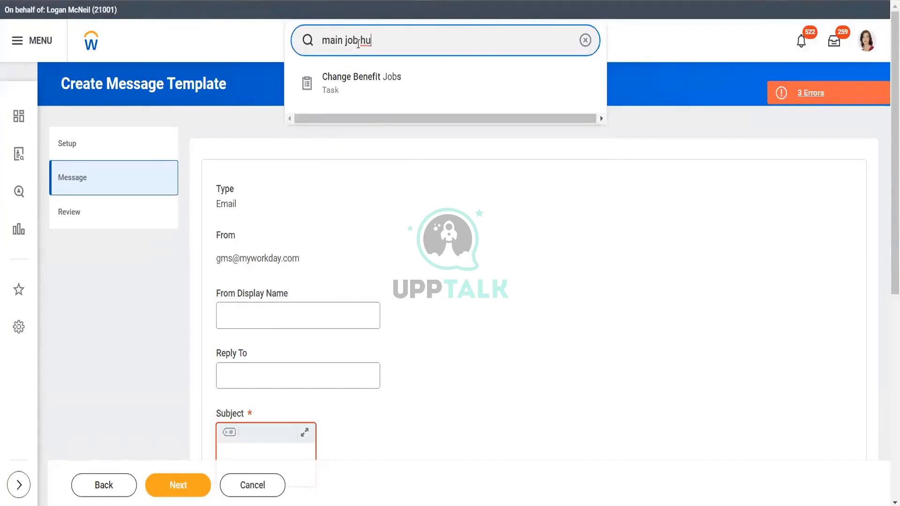
pyautogui.press('BackSpace')
pyautogui.press('BackSpace')
pyautogui.press('BackSpace')
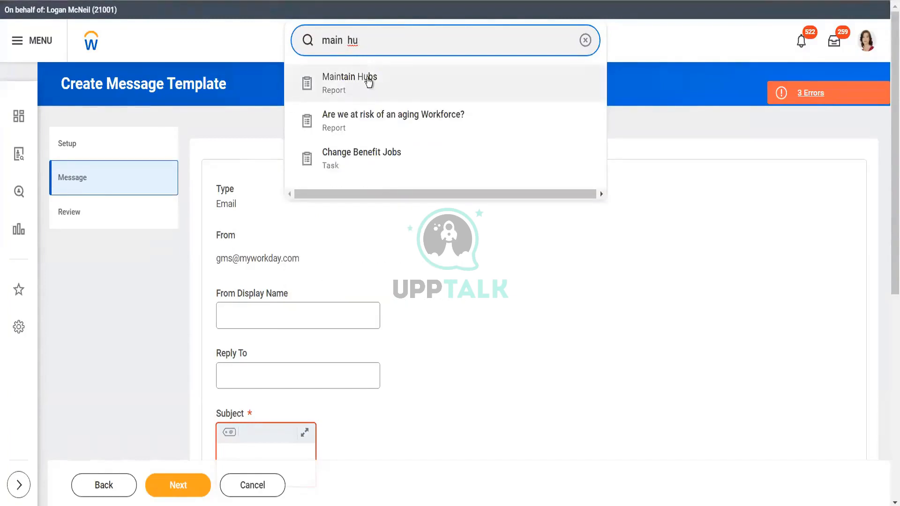
pyautogui.click(367, 79)
pyautogui.click(403, 282)
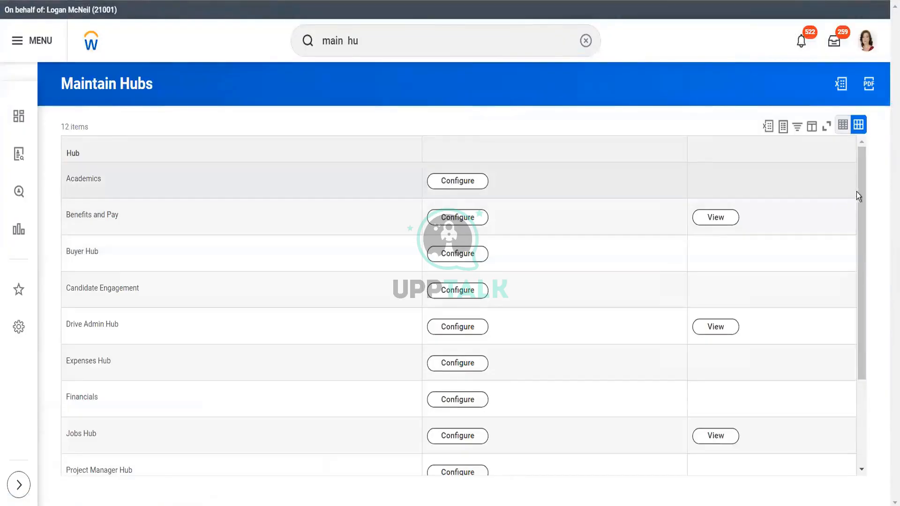
pyautogui.moveTo(860, 193); pyautogui.dragTo(869, 292)
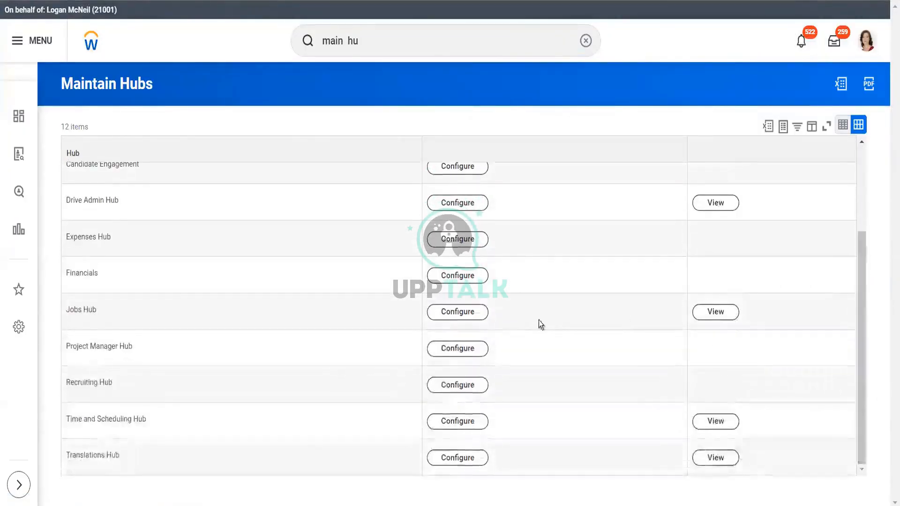
pyautogui.click(468, 312)
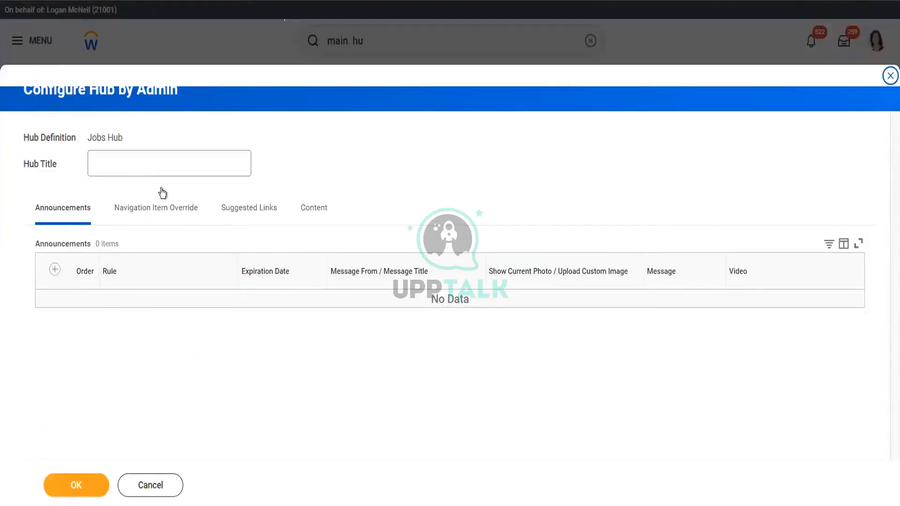
# Step: Add a Navigation Item Override row for My Job Alerts
pyautogui.click(152, 161)
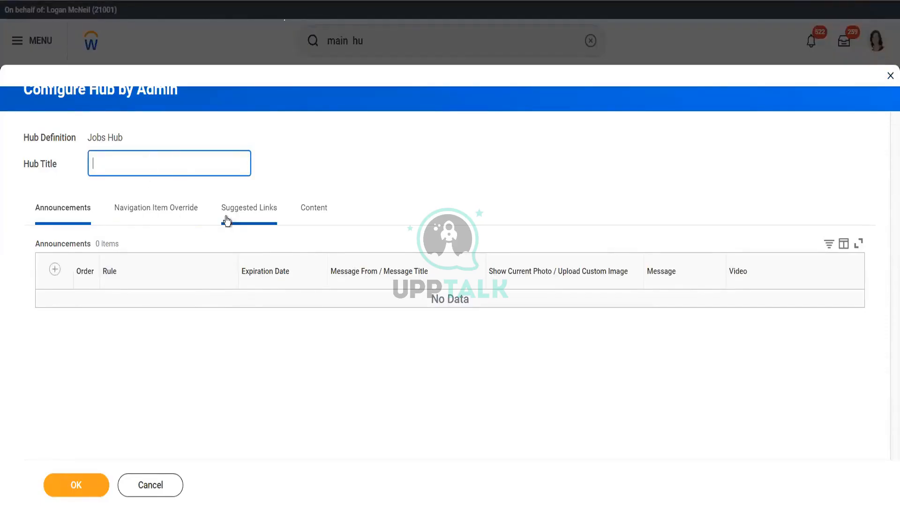
pyautogui.click(166, 216)
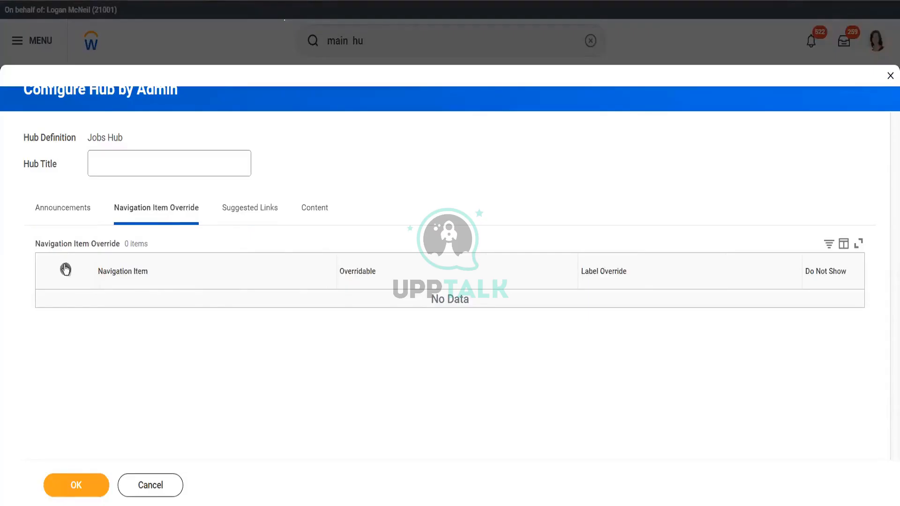
pyautogui.click(65, 269)
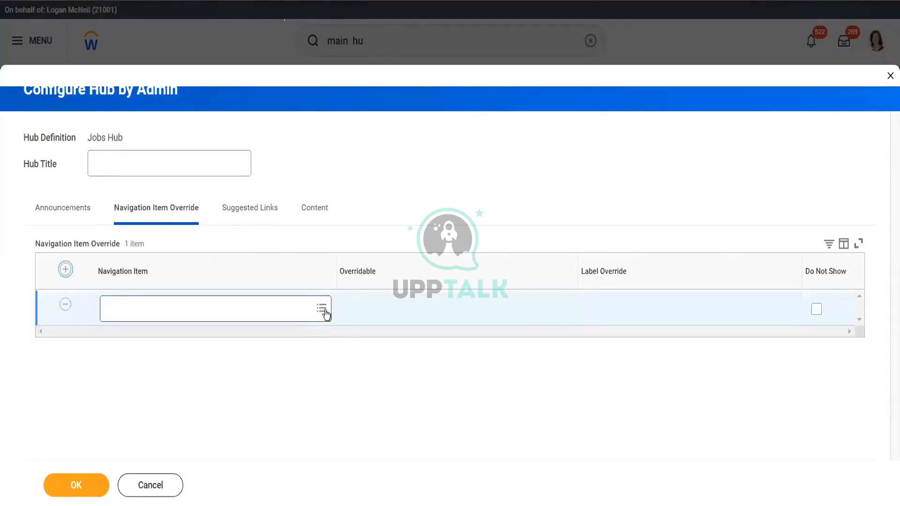
pyautogui.click(323, 310)
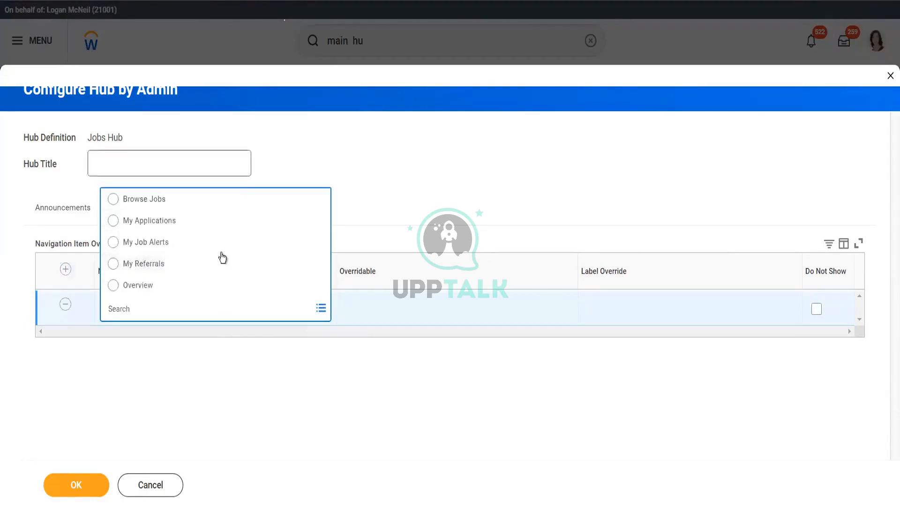
pyautogui.click(221, 247)
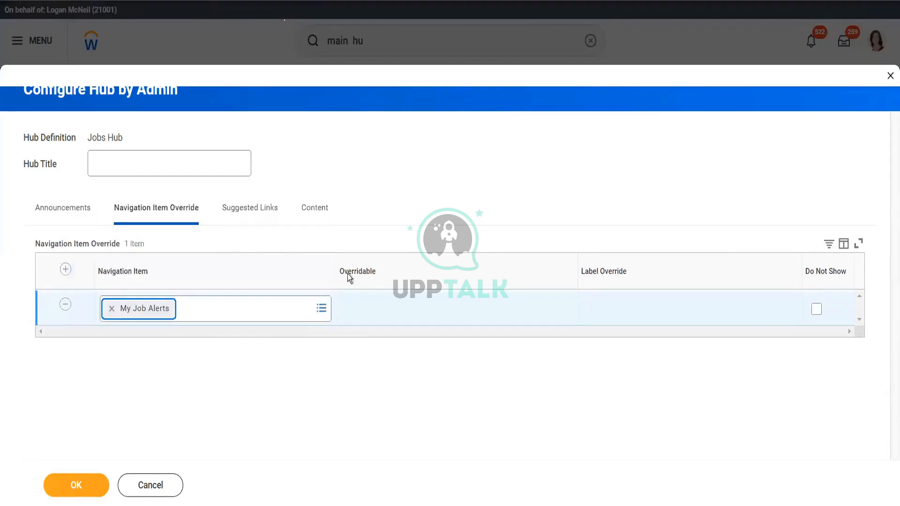
# Step: Browse Overridable options, read Compensation Benchmarking-05's description, view Suggested Links, then cancel
pyautogui.click(419, 304)
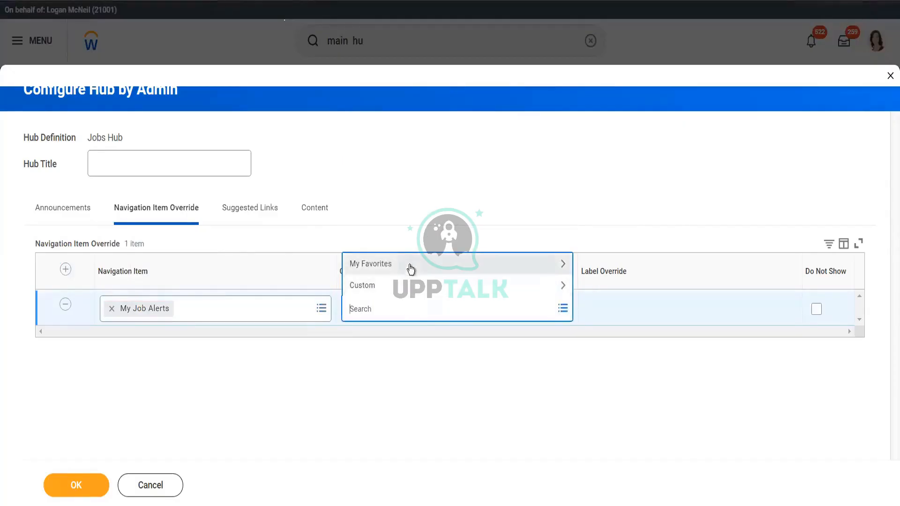
pyautogui.click(412, 288)
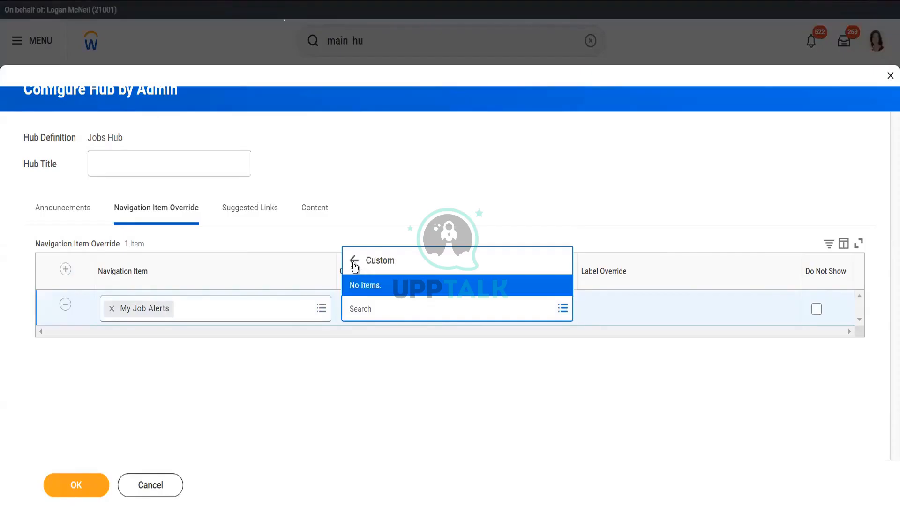
pyautogui.click(387, 266)
pyautogui.click(391, 269)
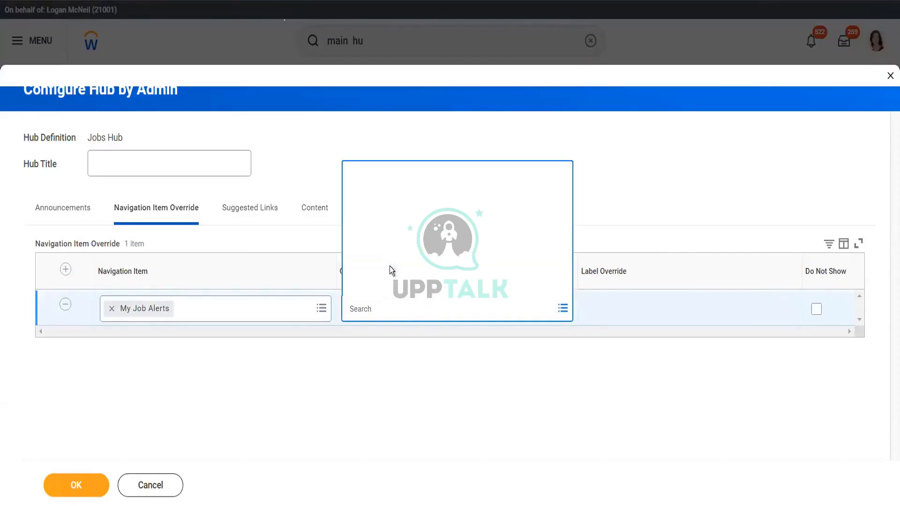
pyautogui.moveTo(409, 291)
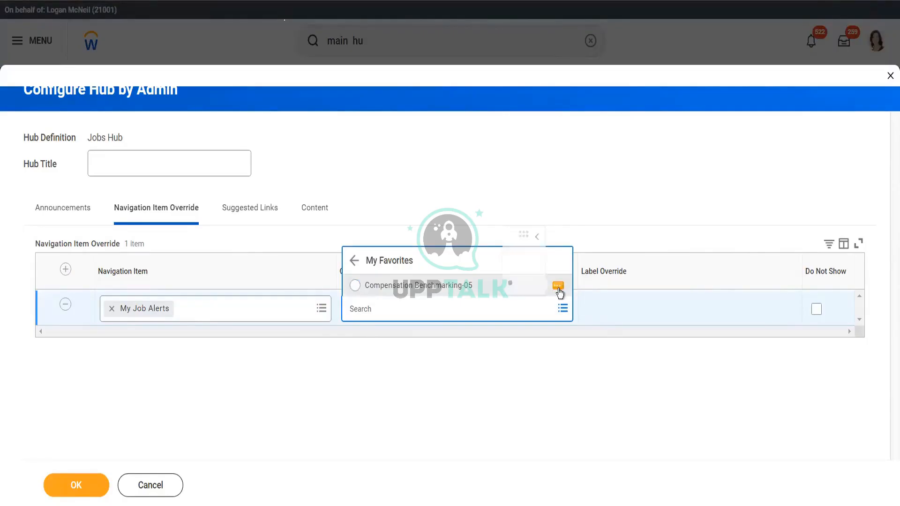
pyautogui.click(558, 287)
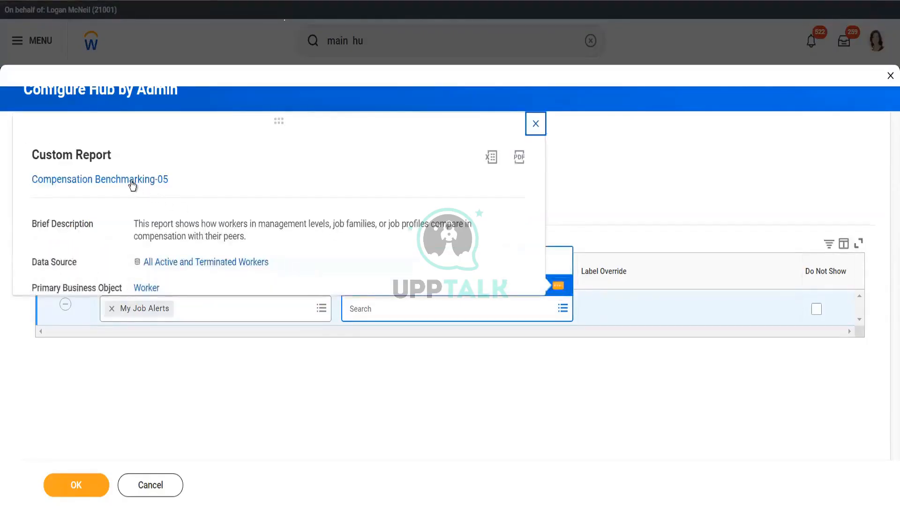
pyautogui.moveTo(252, 230); pyautogui.dragTo(133, 212)
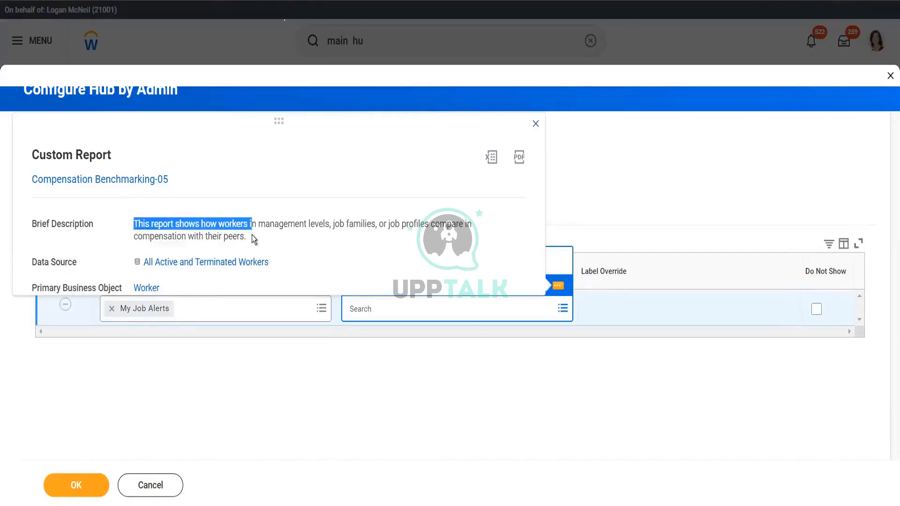
pyautogui.moveTo(252, 235); pyautogui.dragTo(114, 219)
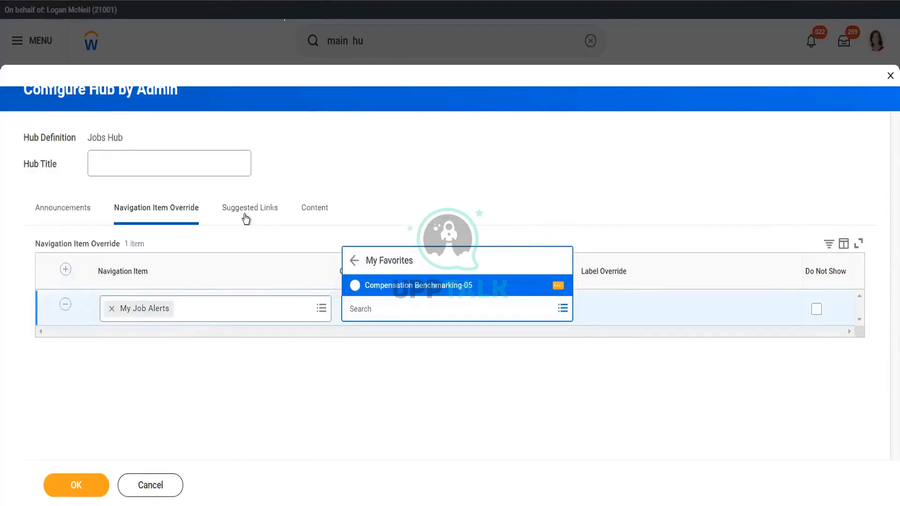
pyautogui.click(242, 208)
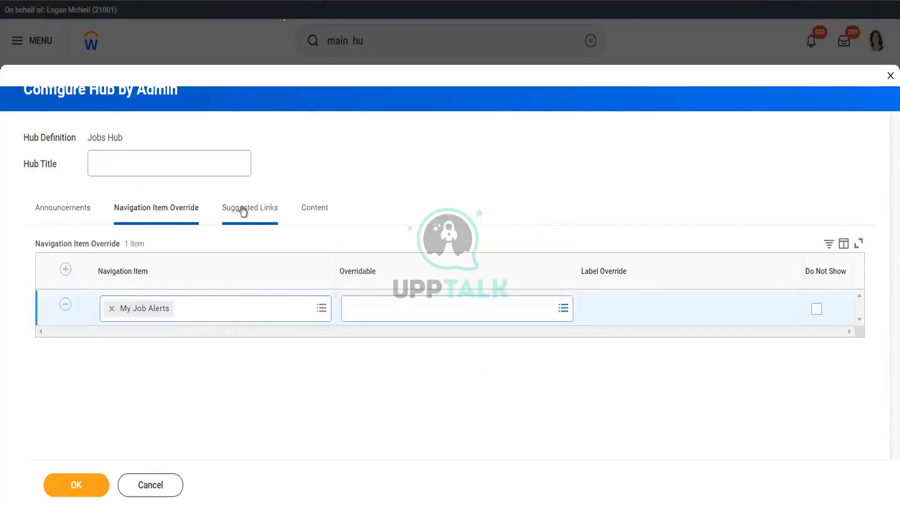
pyautogui.click(154, 487)
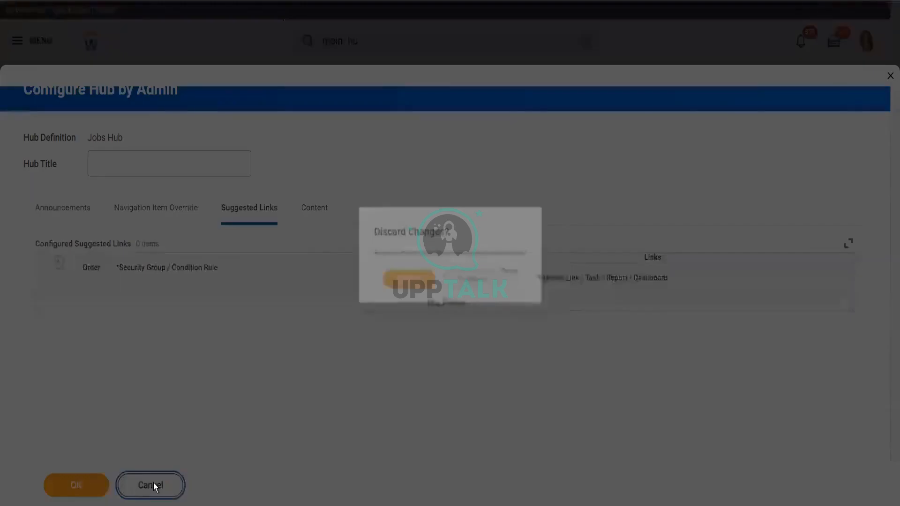
# Step: Discard the Jobs Hub changes and search for 'creat emai tem'
pyautogui.click(413, 281)
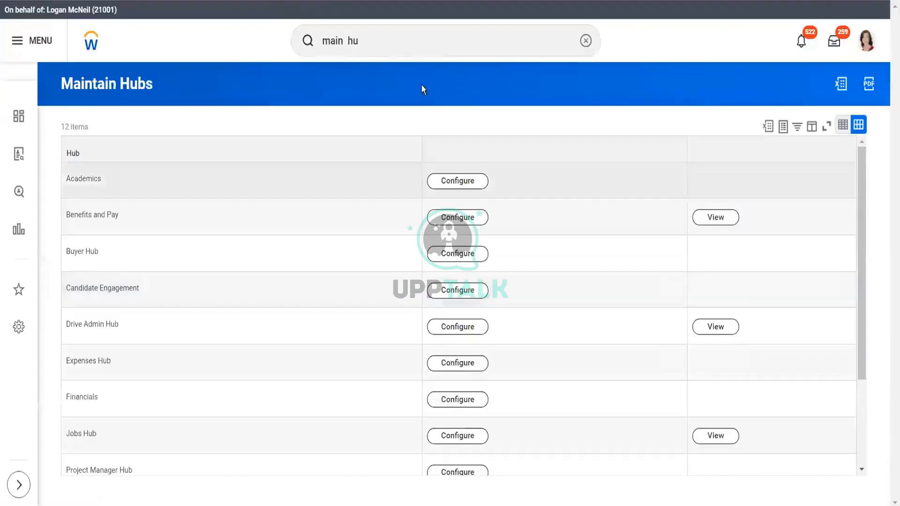
pyautogui.tripleClick(398, 45)
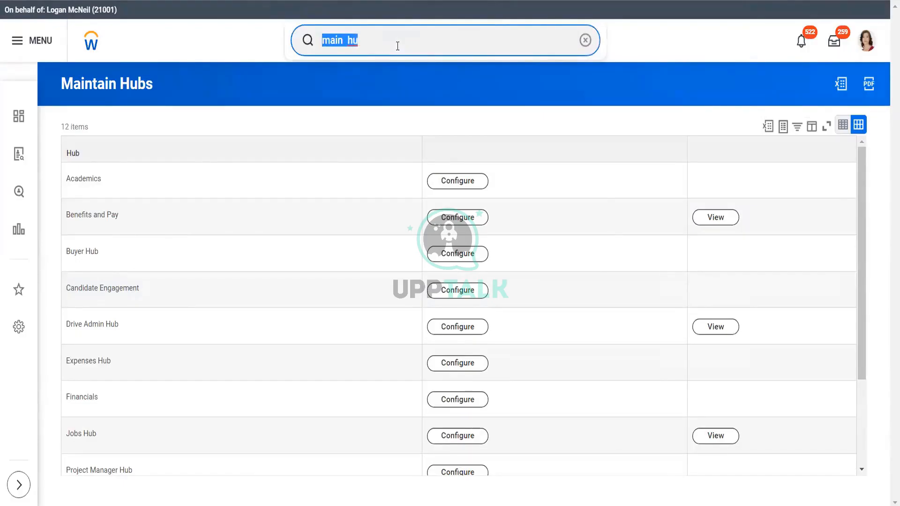
pyautogui.write('creat emai ')
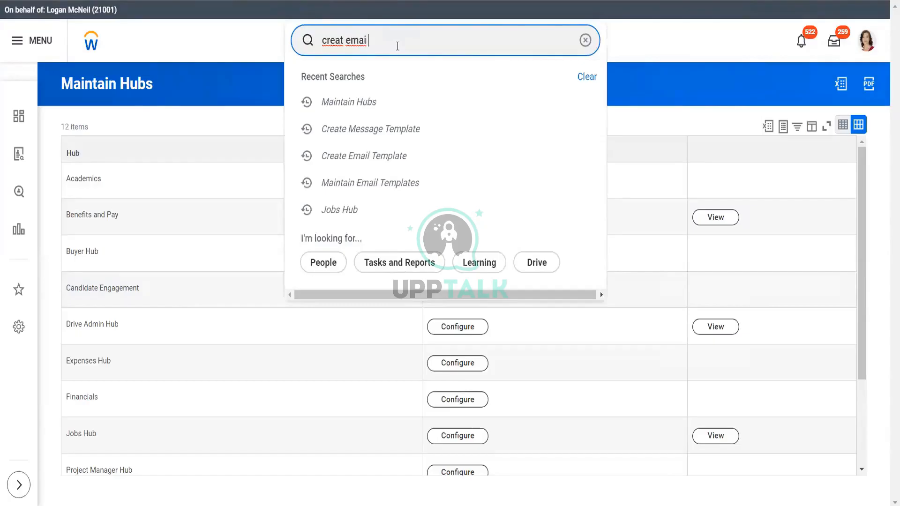
pyautogui.write('tem')
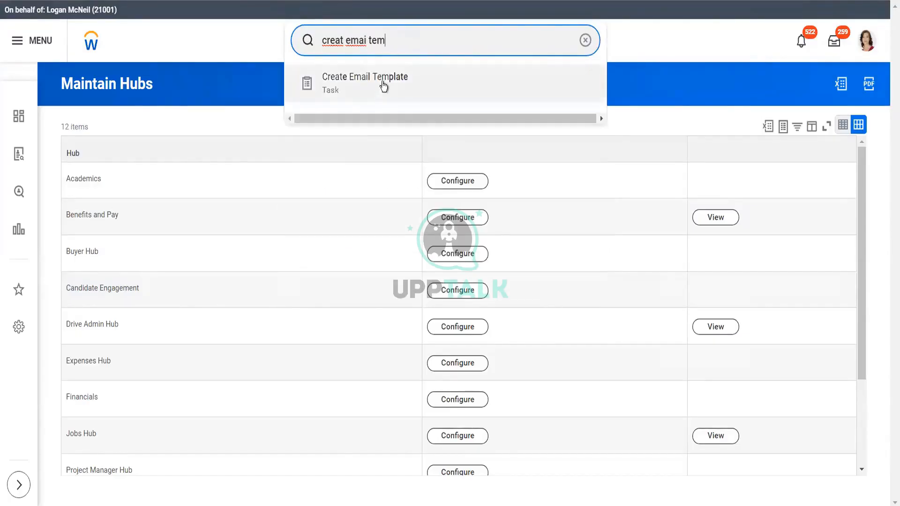
# Step: Change the search to 'view emai tem', open View Email Template, and browse existing email templates
pyautogui.click(344, 40)
pyautogui.press('BackSpace')
pyautogui.press('BackSpace')
pyautogui.press('BackSpace')
pyautogui.press('BackSpace')
pyautogui.press('BackSpace')
pyautogui.write('view')
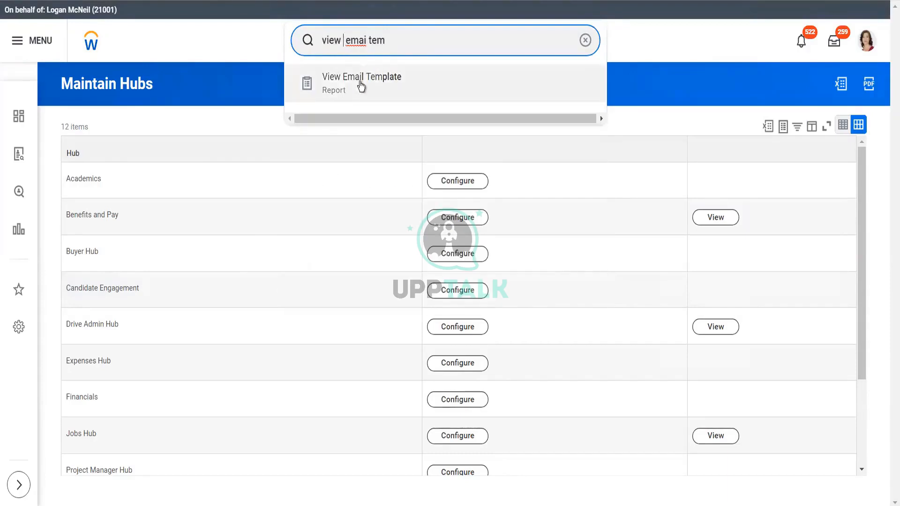
pyautogui.click(360, 83)
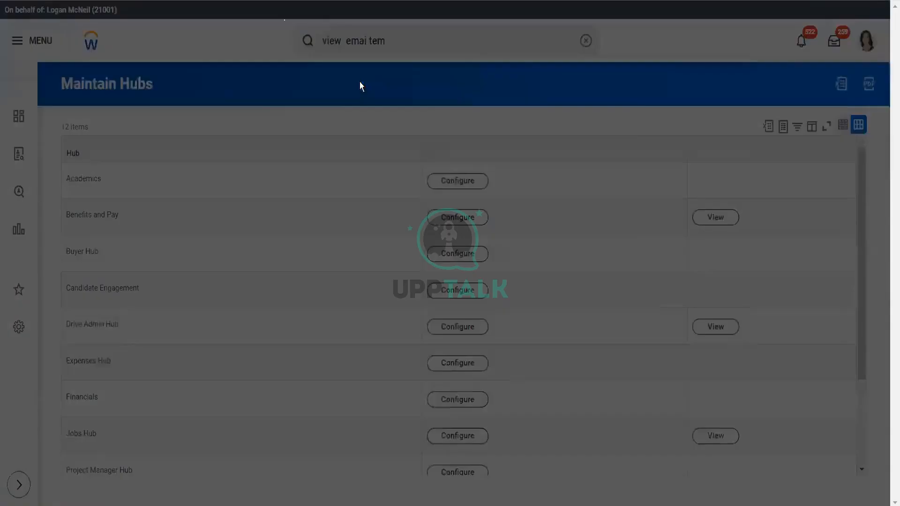
pyautogui.click(414, 171)
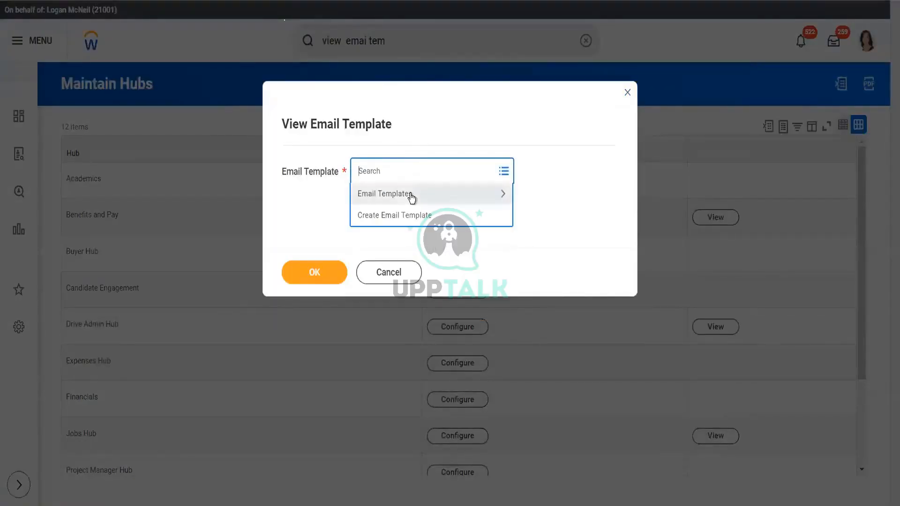
pyautogui.click(409, 194)
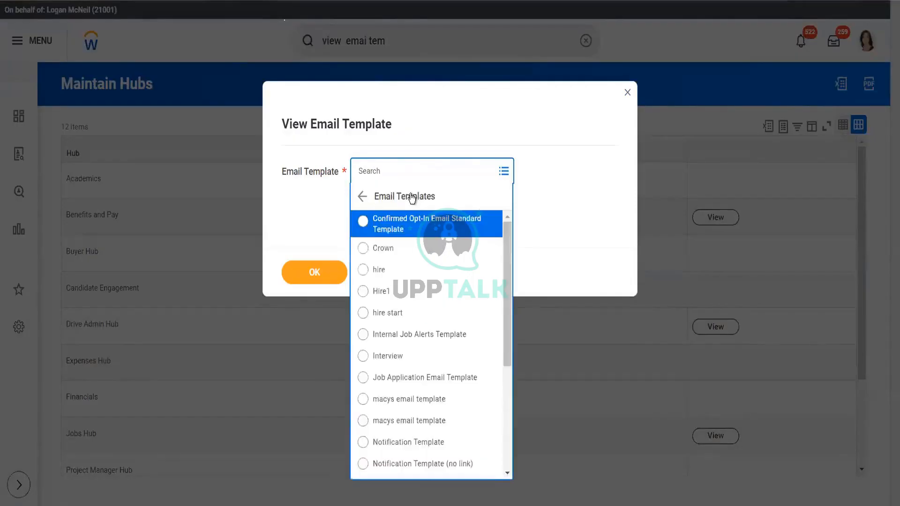
pyautogui.moveTo(510, 282); pyautogui.dragTo(434, 168)
# Step: Choose Create Email Template from the prompt and set Email Template Behavior to Job Alerts
pyautogui.click(362, 197)
pyautogui.click(379, 217)
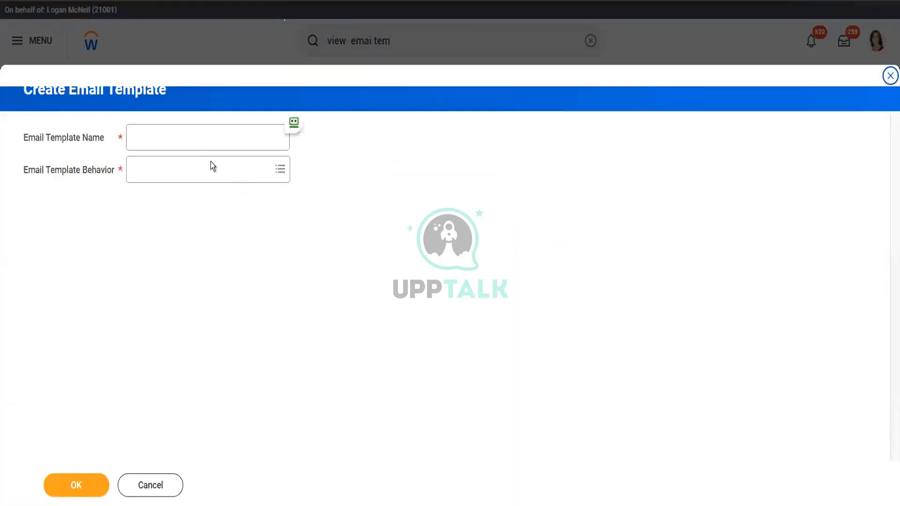
pyautogui.click(201, 171)
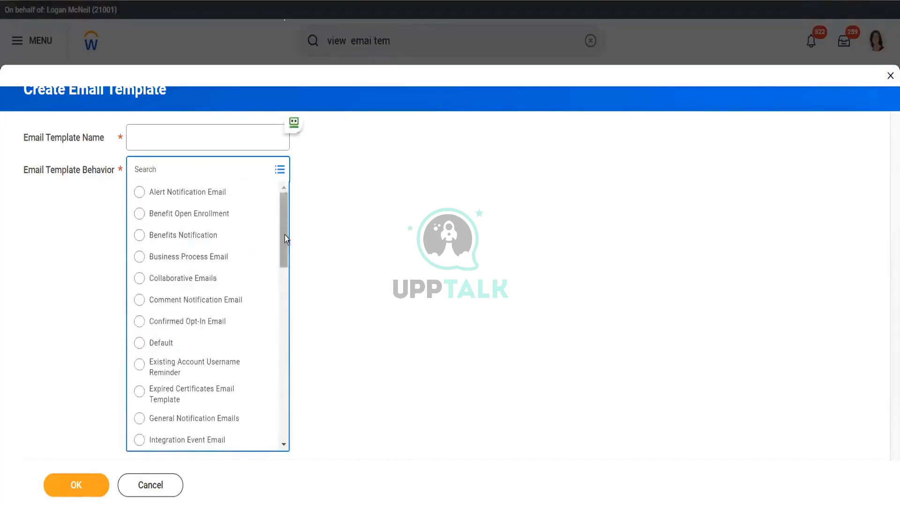
pyautogui.moveTo(285, 235); pyautogui.dragTo(286, 285)
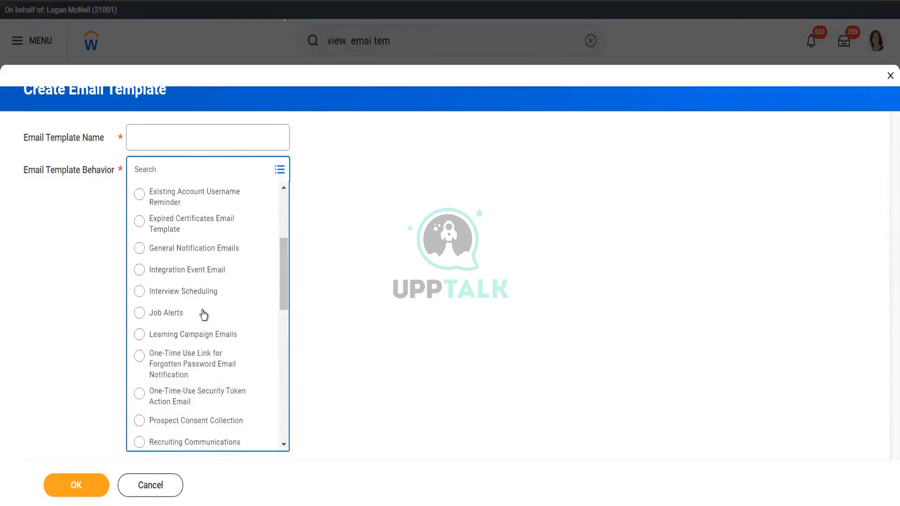
pyautogui.click(202, 313)
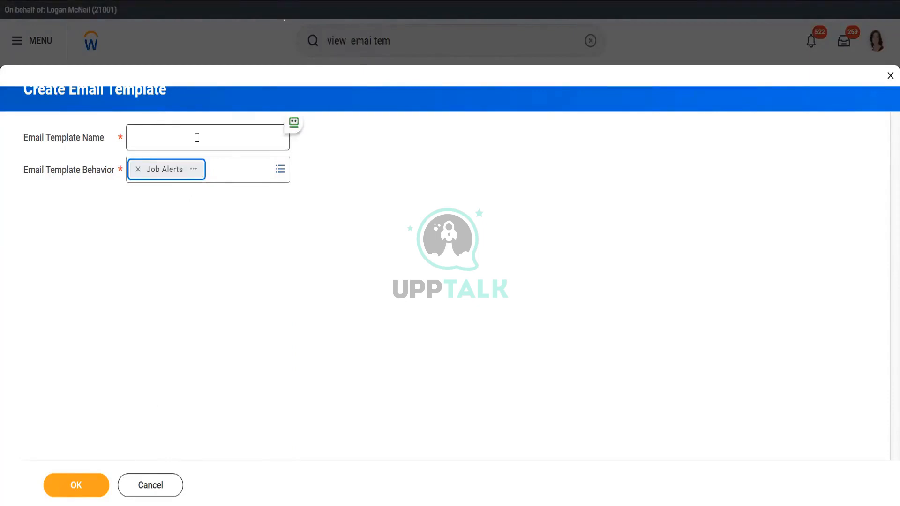
pyautogui.click(280, 170)
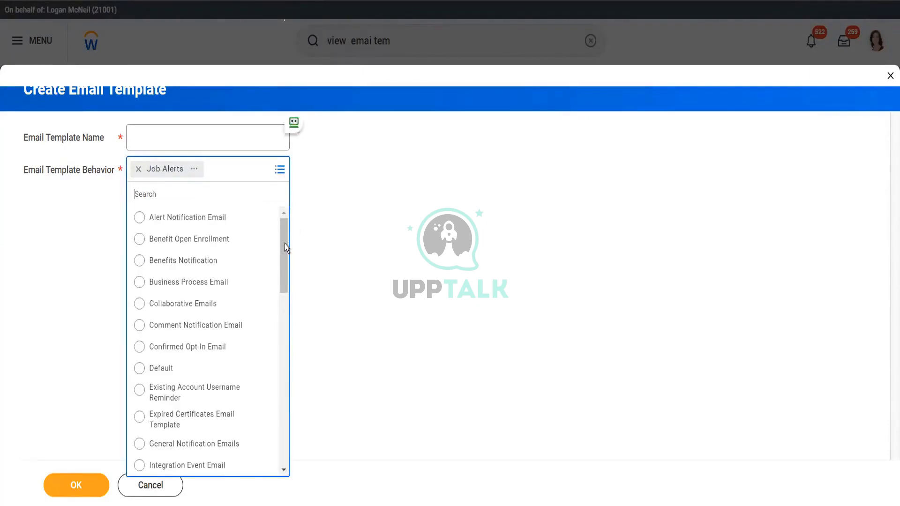
pyautogui.moveTo(283, 244); pyautogui.dragTo(305, 144)
# Step: Discard the unsaved email template, close the template lookup, and return to the 12-hub Maintain Hubs list
pyautogui.click(333, 256)
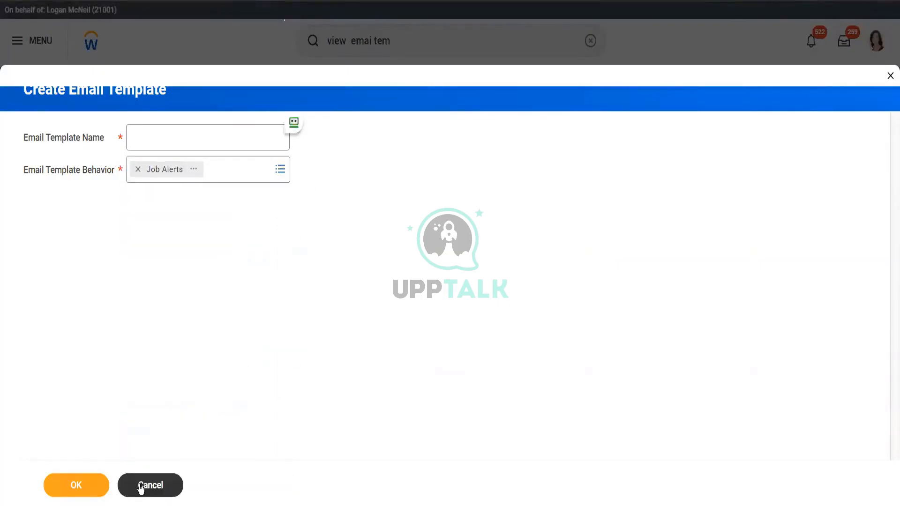
pyautogui.click(140, 486)
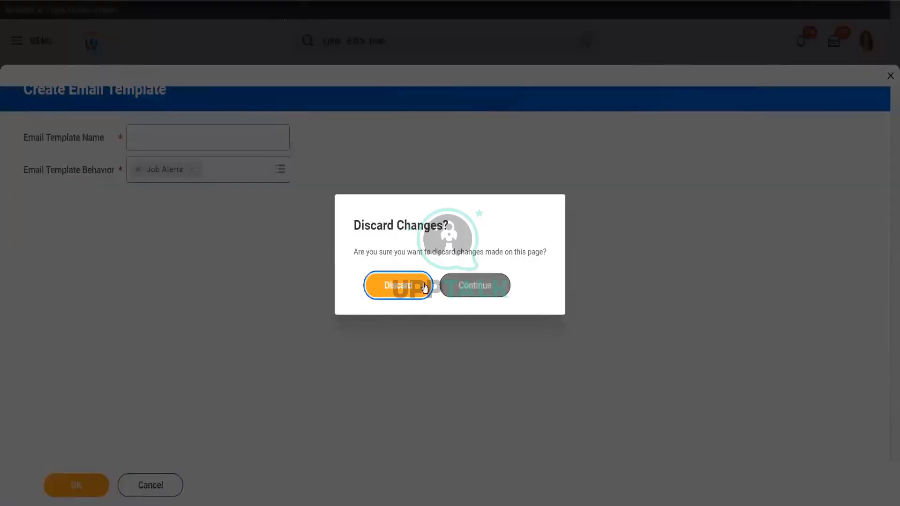
pyautogui.click(407, 286)
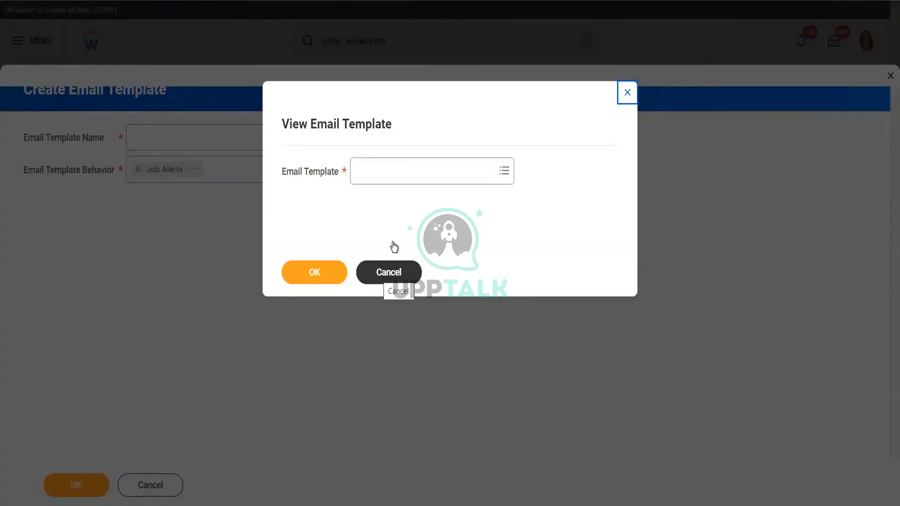
pyautogui.click(390, 275)
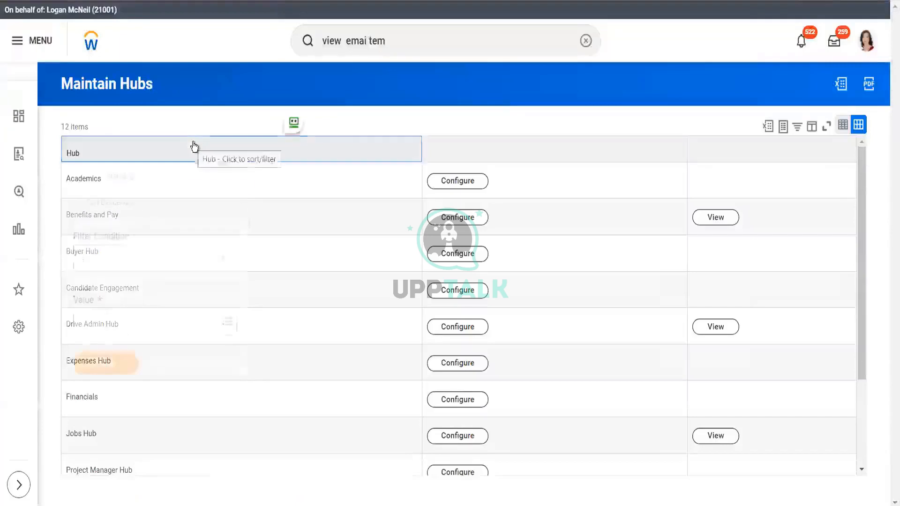
pyautogui.click(193, 146)
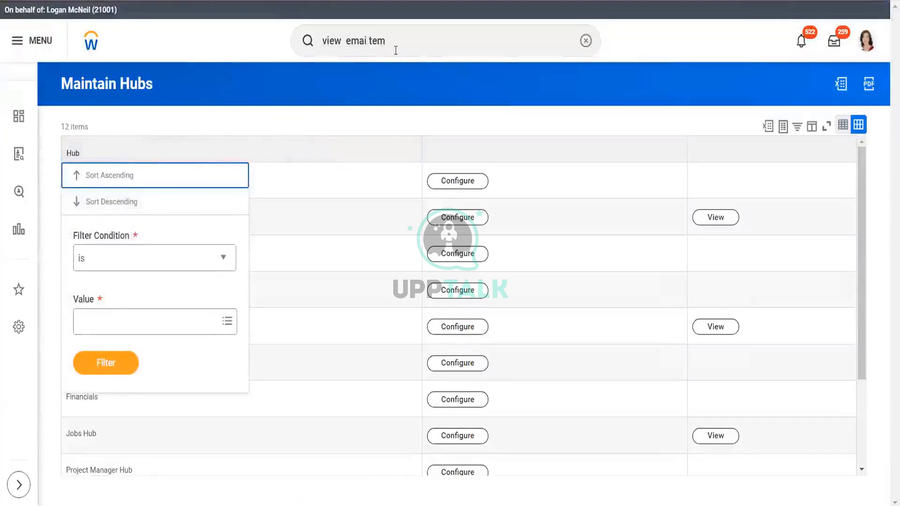
pyautogui.click(403, 41)
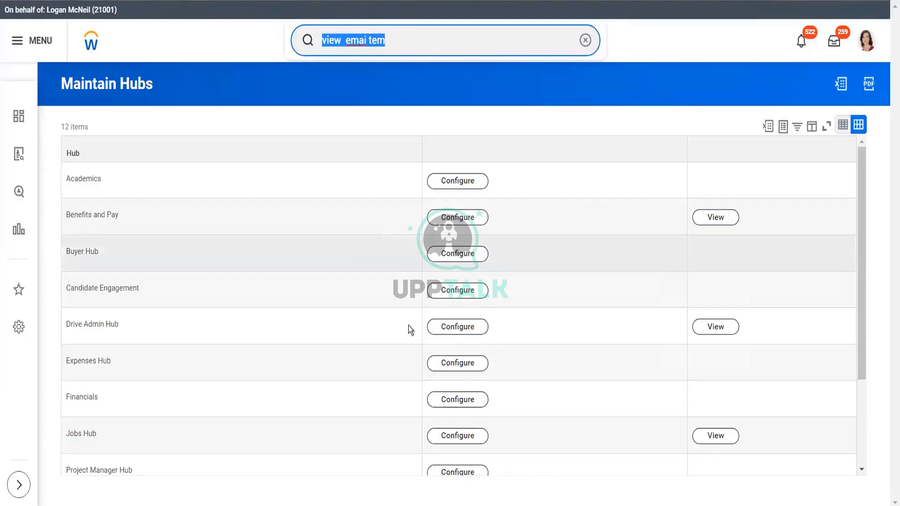
# Step: Open Configure Hub by Admin for Jobs Hub, cancel out, then reopen it from the hub list
pyautogui.click(450, 436)
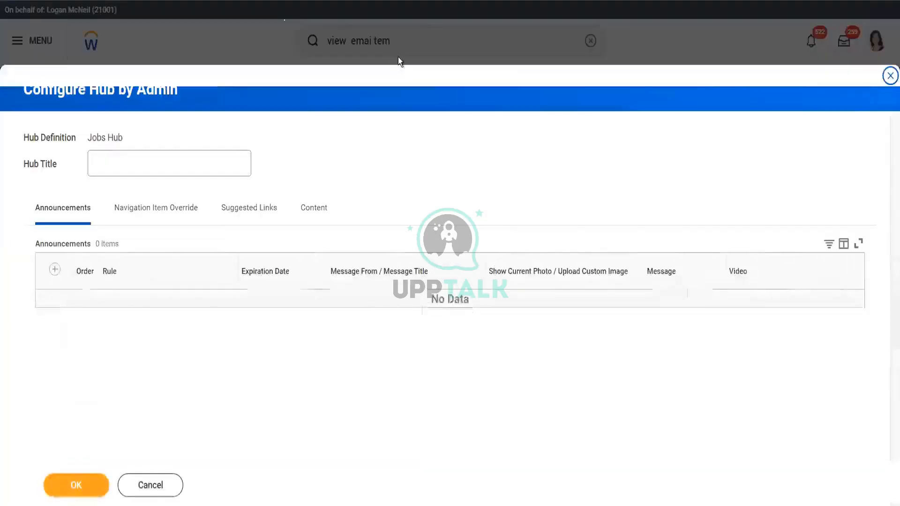
pyautogui.click(220, 163)
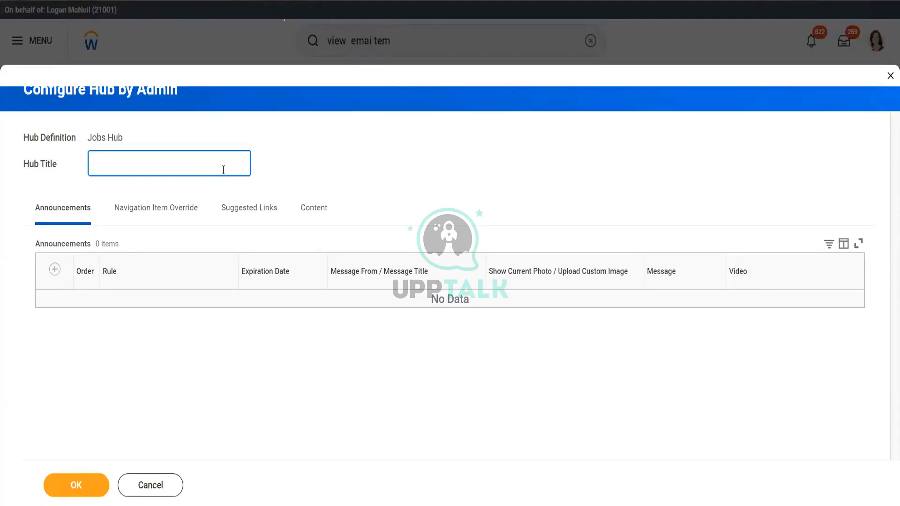
pyautogui.click(156, 492)
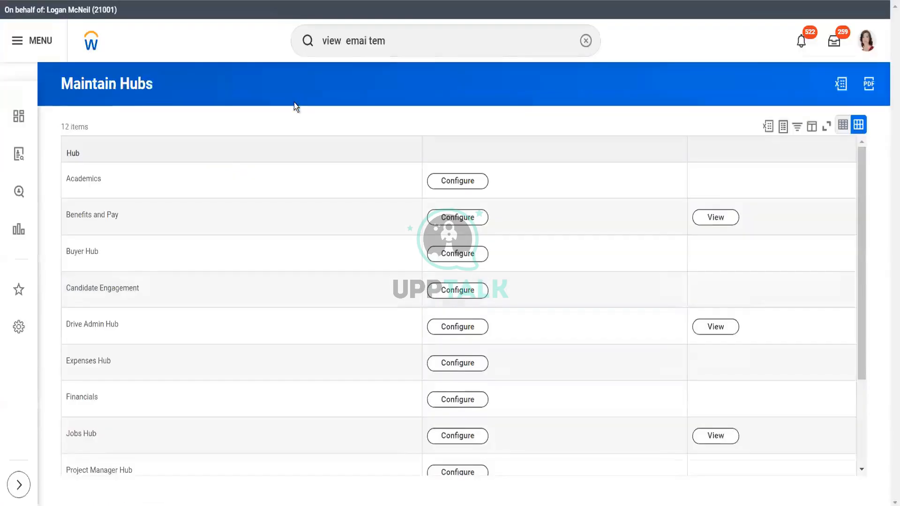
pyautogui.tripleClick(402, 41)
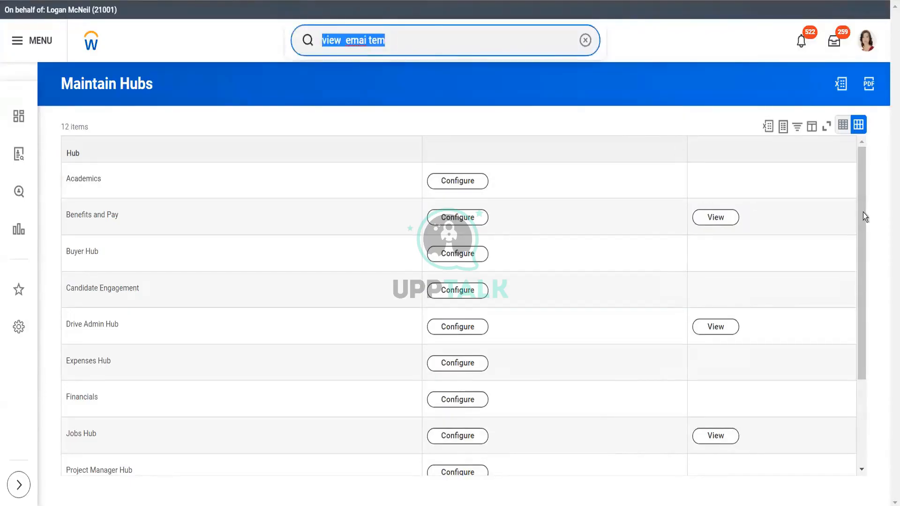
pyautogui.moveTo(862, 212); pyautogui.dragTo(861, 281)
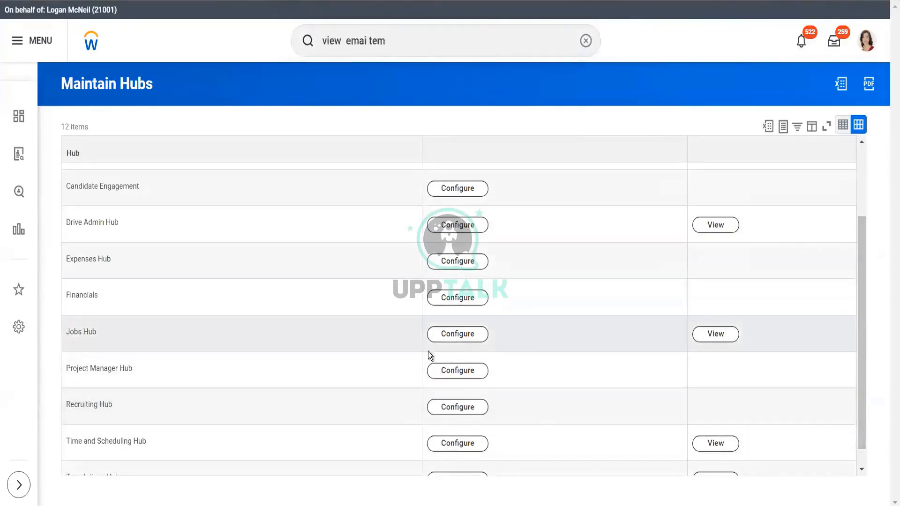
pyautogui.click(457, 335)
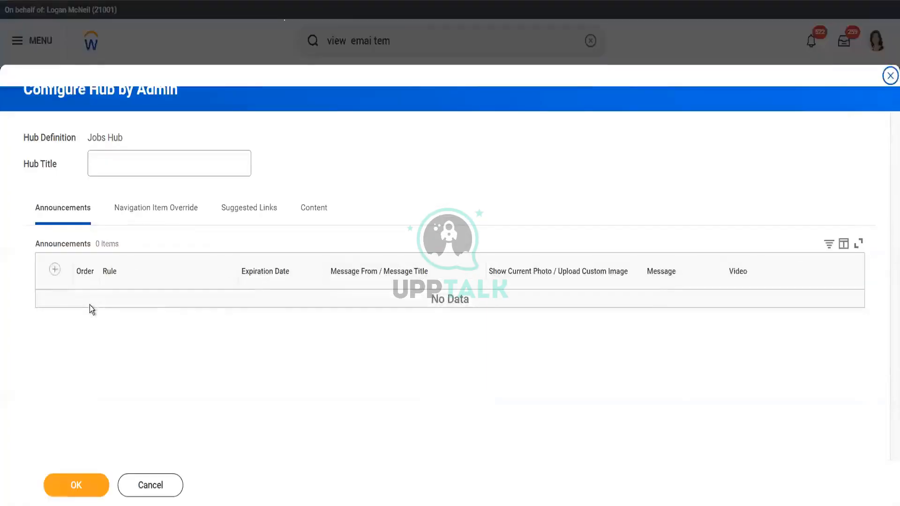
# Step: Add an empty Navigation Item Override row and set Content to Customize Sections and Cards, keeping changes
pyautogui.click(145, 212)
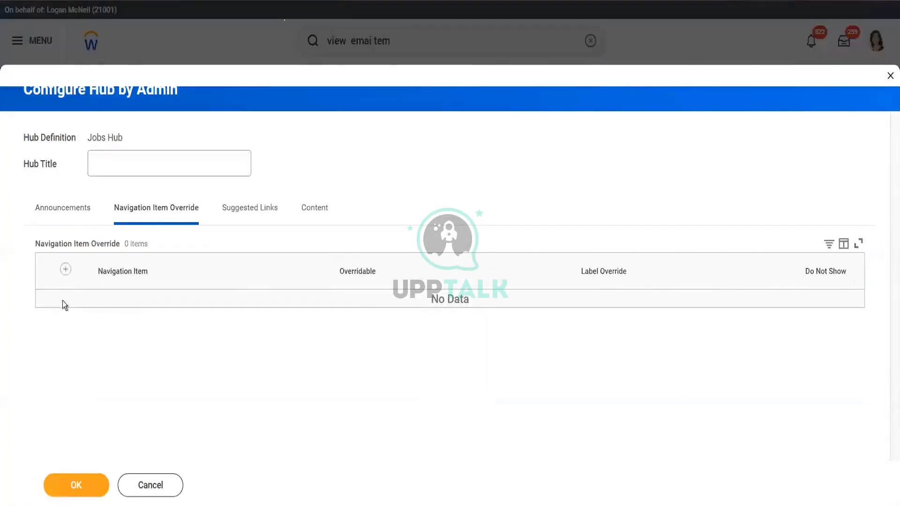
pyautogui.click(66, 271)
pyautogui.click(319, 219)
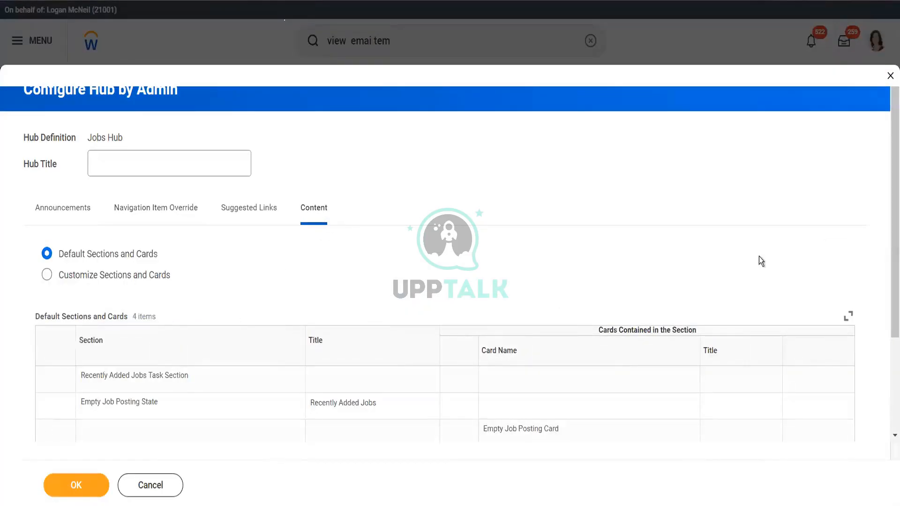
pyautogui.scroll(-3, 299, 265)
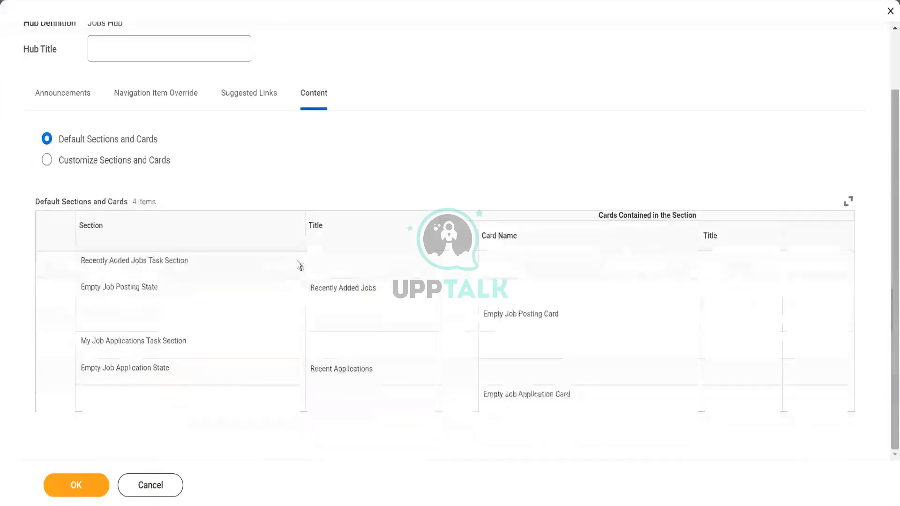
pyautogui.click(126, 163)
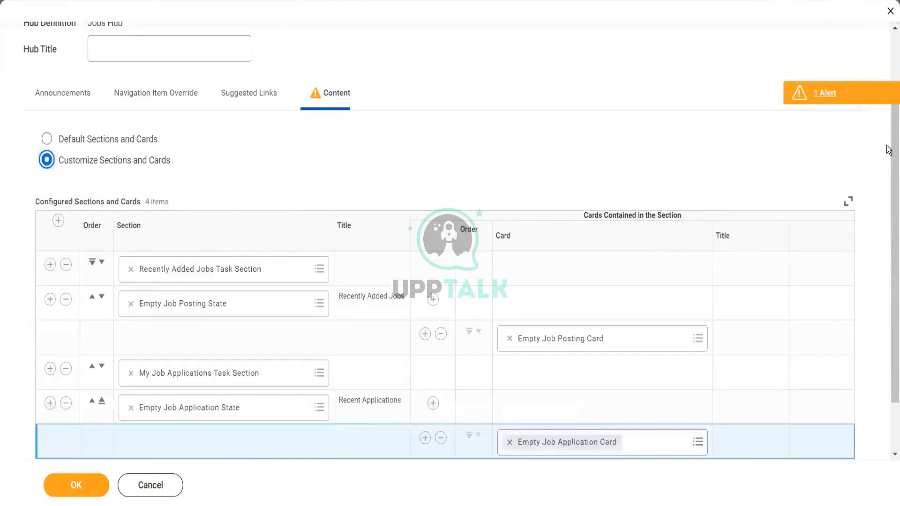
pyautogui.scroll(-2, 888, 247)
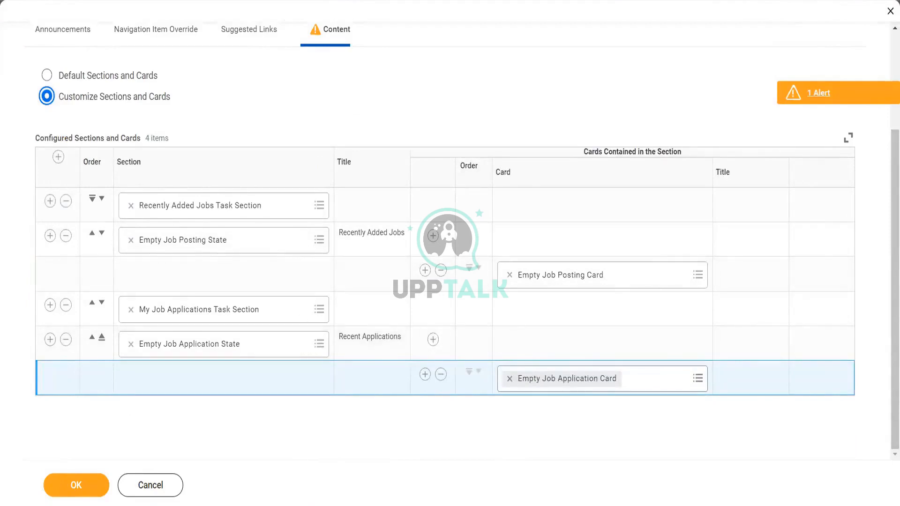
pyautogui.hotkey('alt', 'Left')
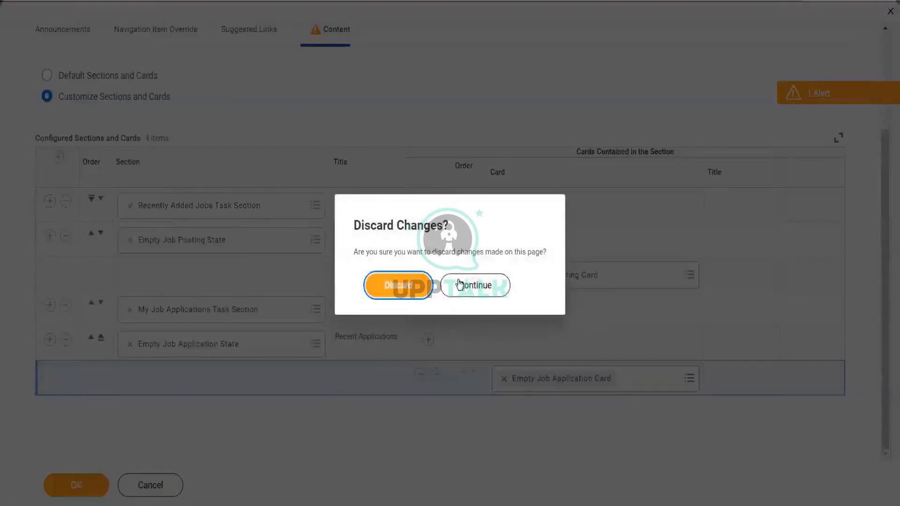
pyautogui.click(470, 287)
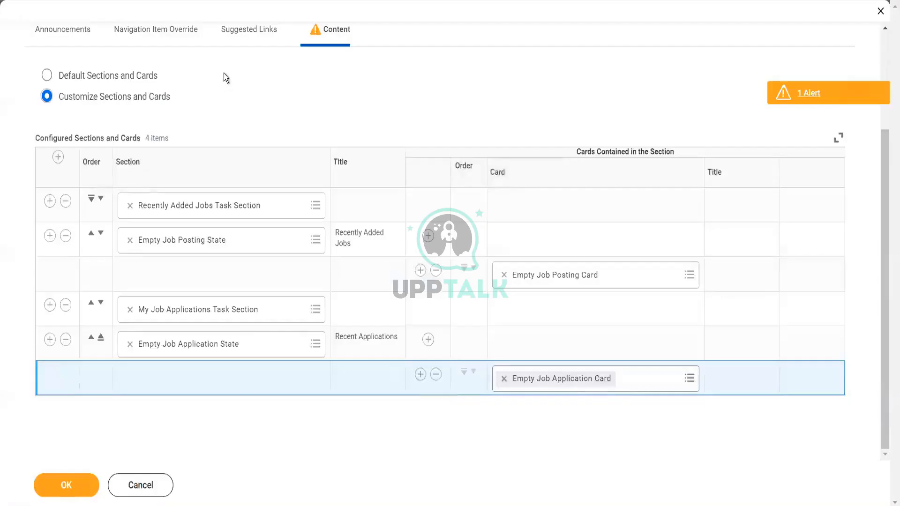
# Step: Set the override row's Navigation Item to My Job Alerts and browse Overridable > Custom options
pyautogui.click(169, 30)
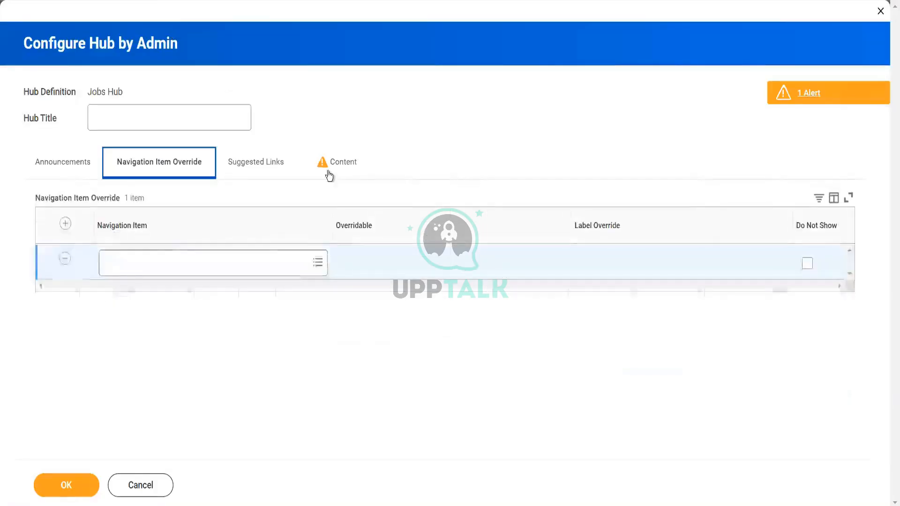
pyautogui.click(173, 261)
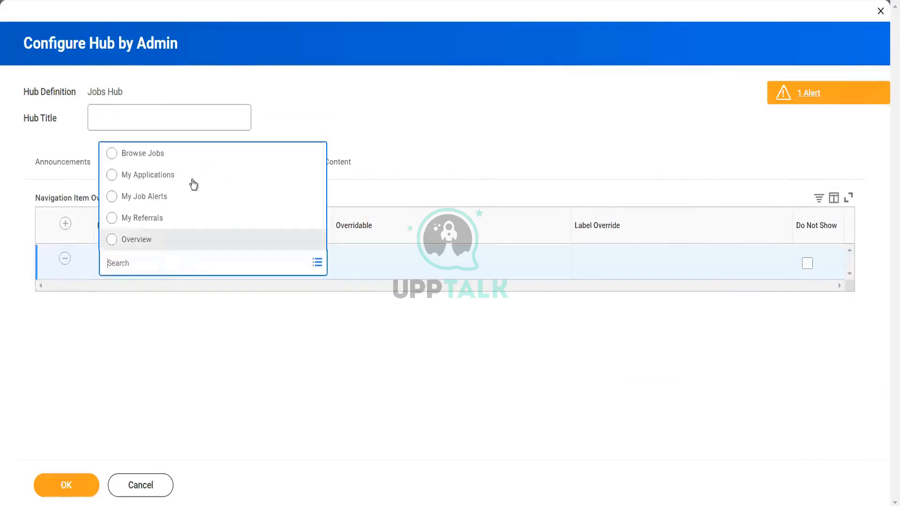
pyautogui.click(193, 203)
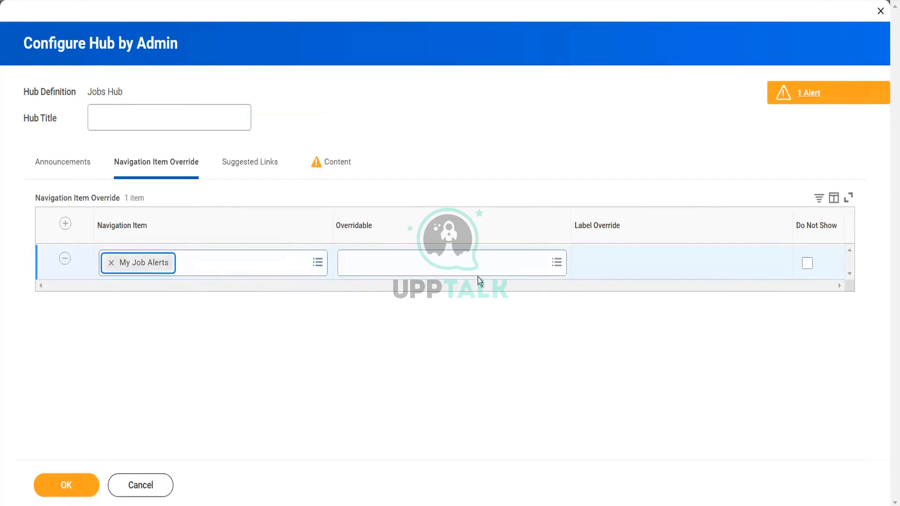
pyautogui.click(557, 263)
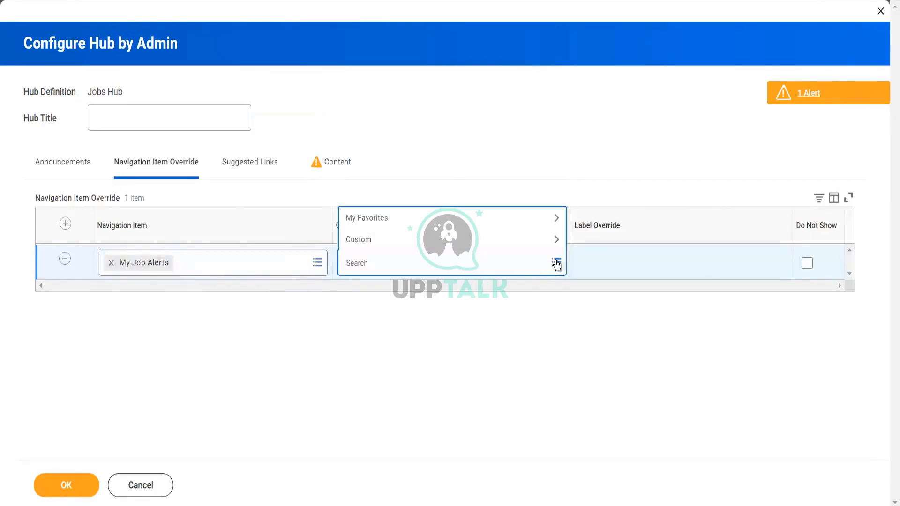
pyautogui.click(492, 239)
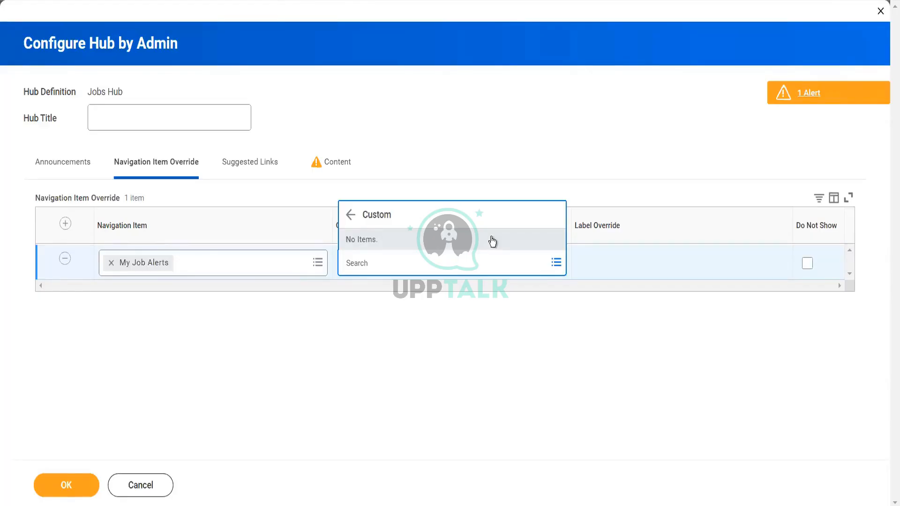
pyautogui.click(327, 172)
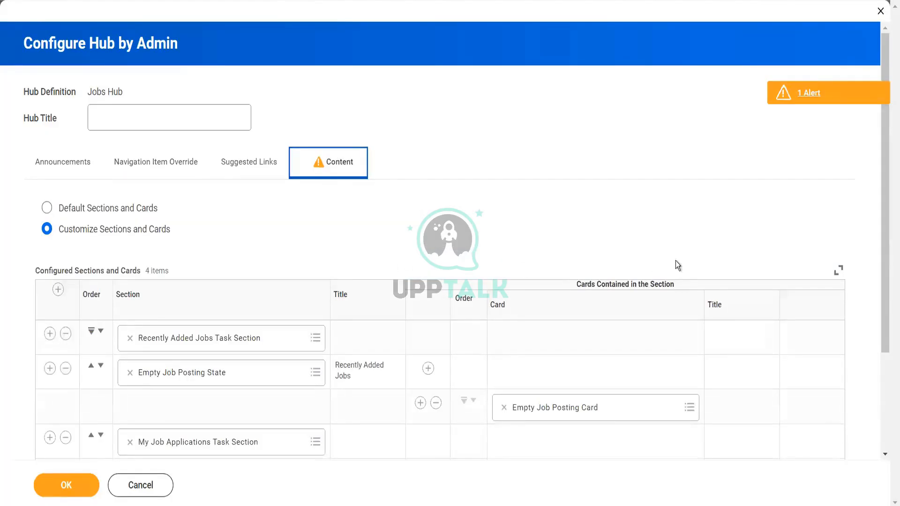
# Step: Add a suggested link row set to External Link, search 'template', then remove the onboarding templates link
pyautogui.click(249, 173)
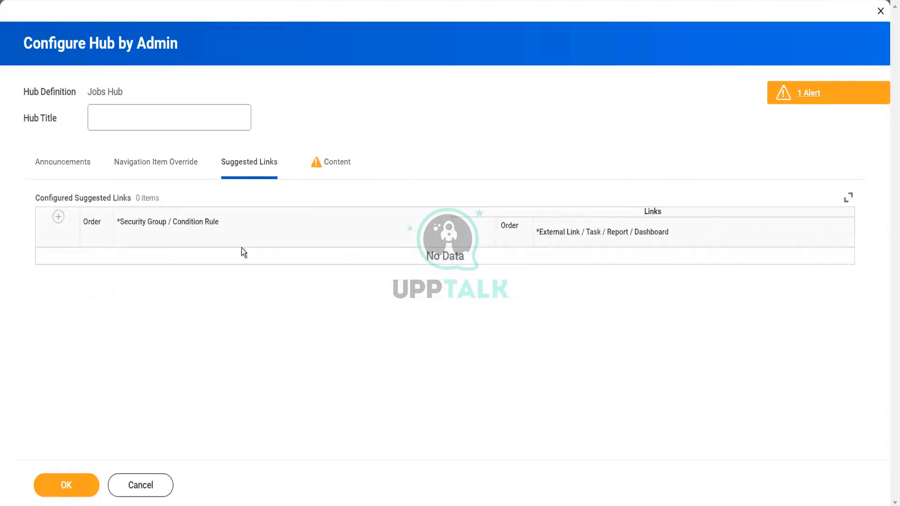
pyautogui.click(58, 217)
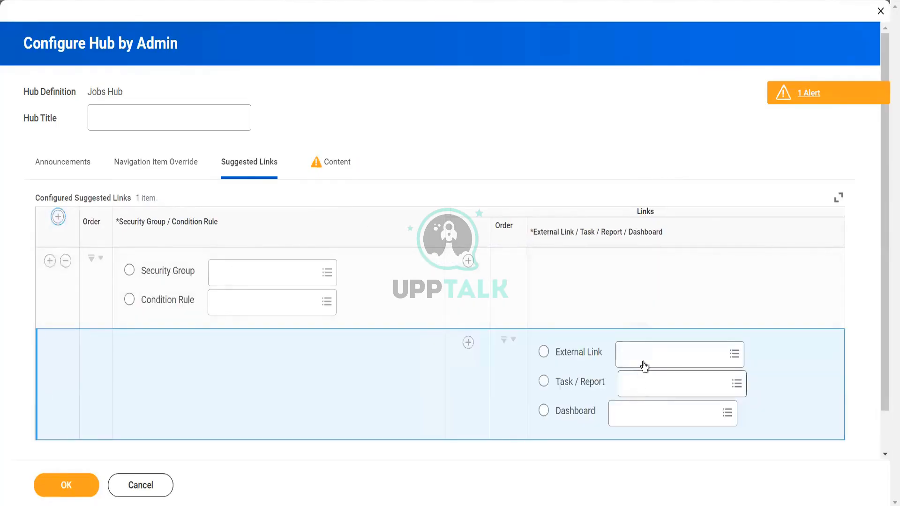
pyautogui.click(645, 361)
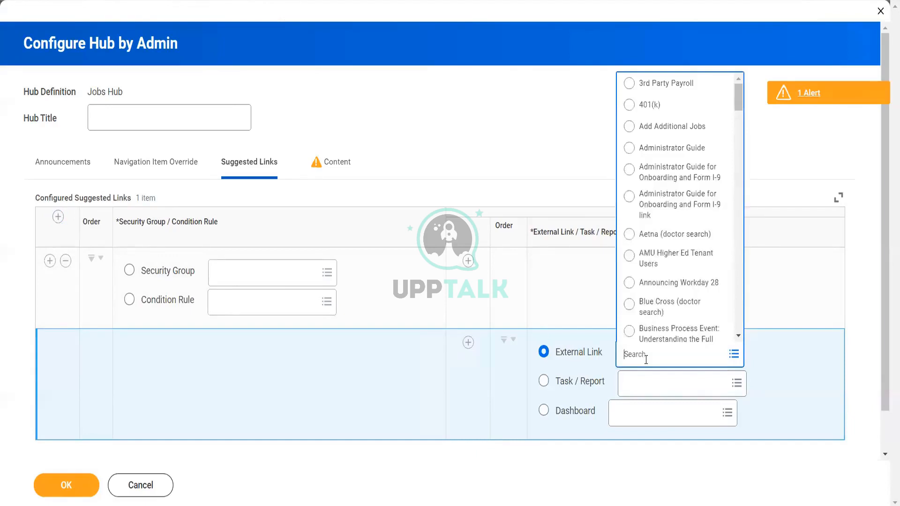
pyautogui.write('template')
pyautogui.press('Return')
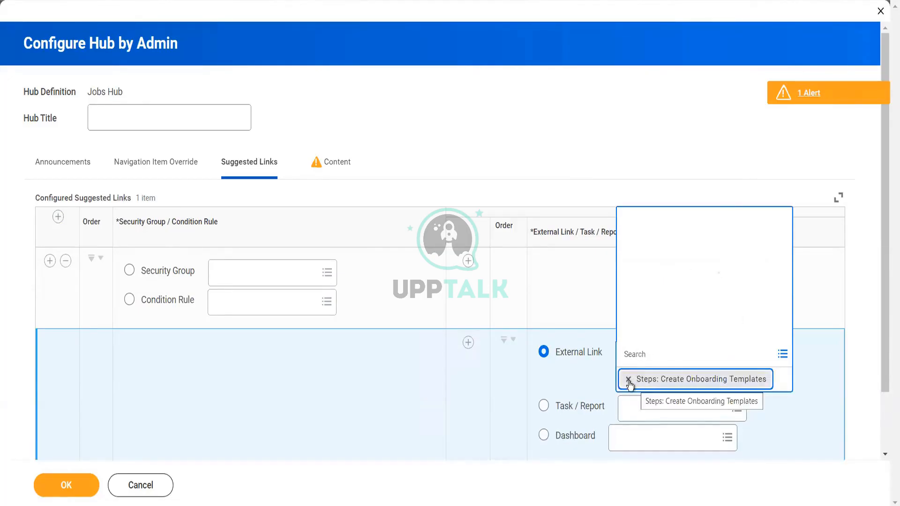
pyautogui.click(686, 356)
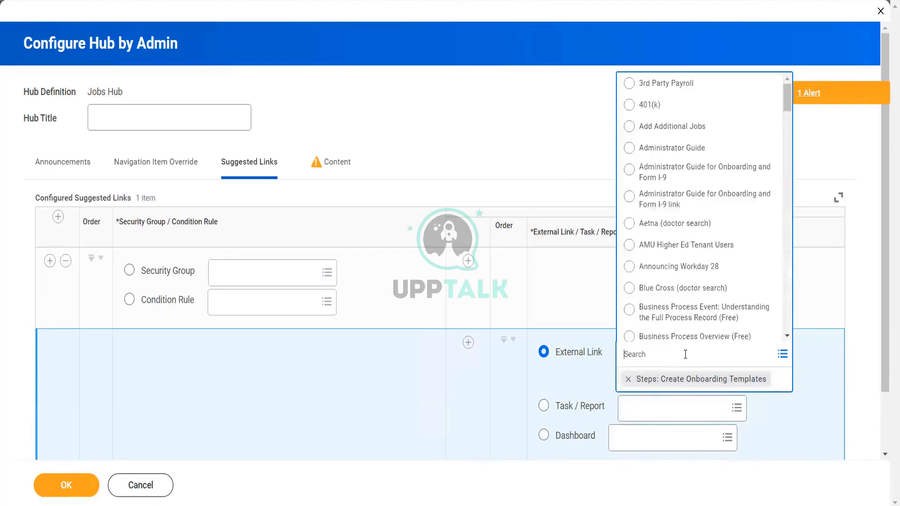
pyautogui.write('templa')
pyautogui.press('Return')
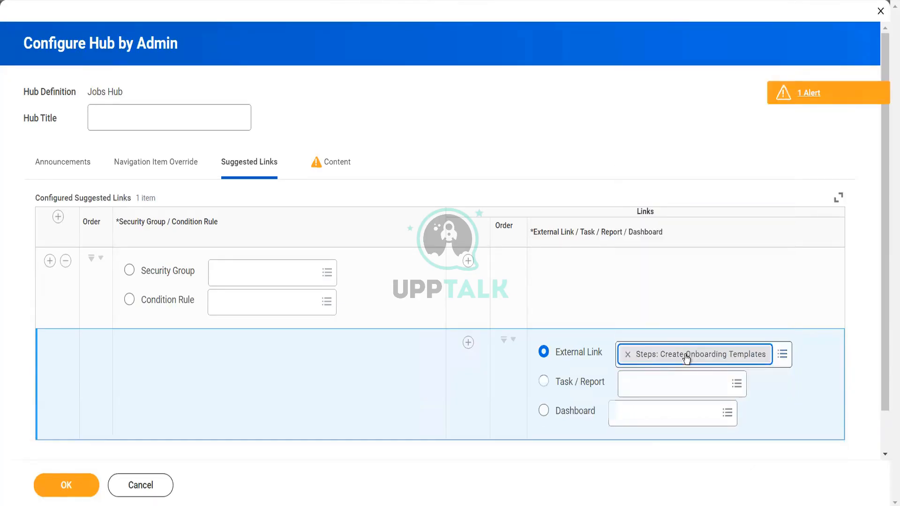
pyautogui.click(627, 356)
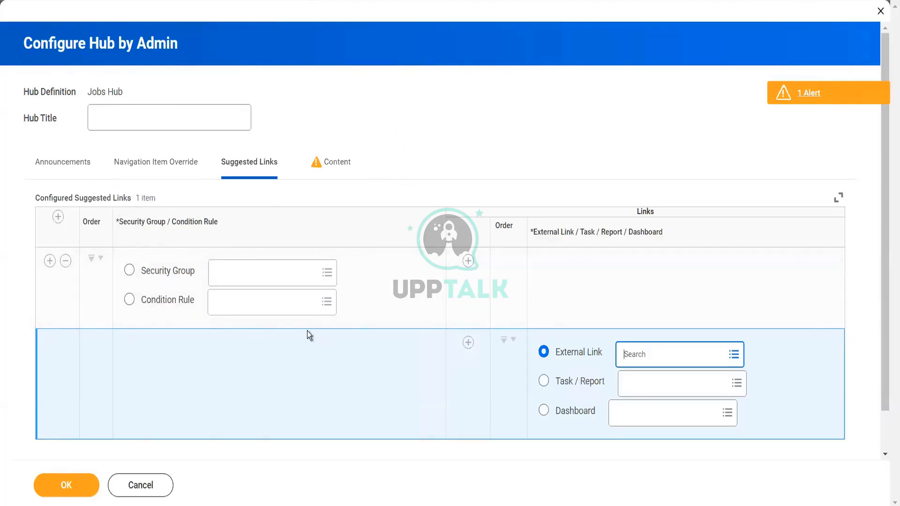
# Step: Search 'main job appl' and open the Maintain Job Application Templates task
pyautogui.click(146, 170)
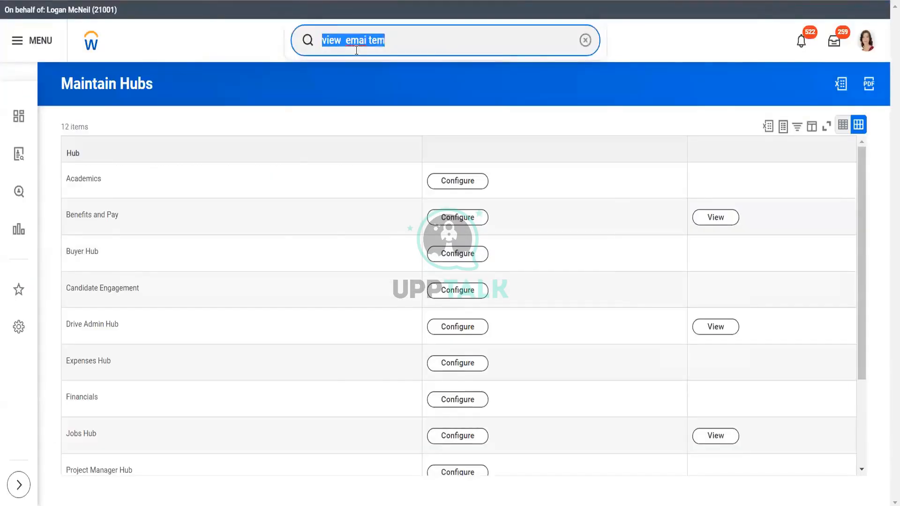
pyautogui.press('BackSpace')
pyautogui.write('main j')
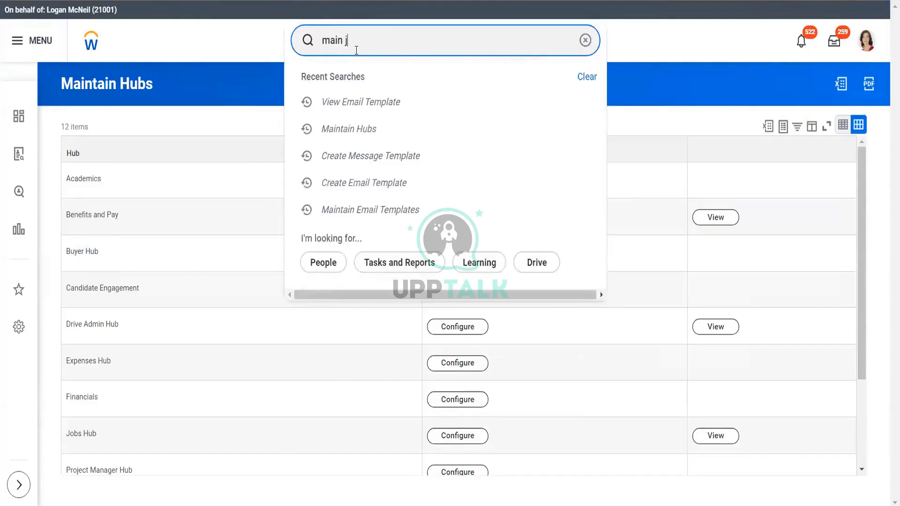
pyautogui.write('ob appl')
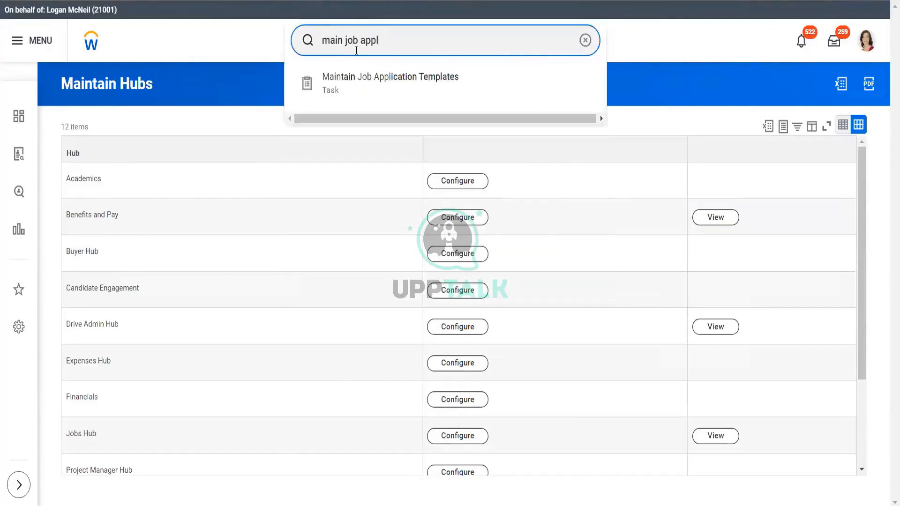
pyautogui.click(366, 80)
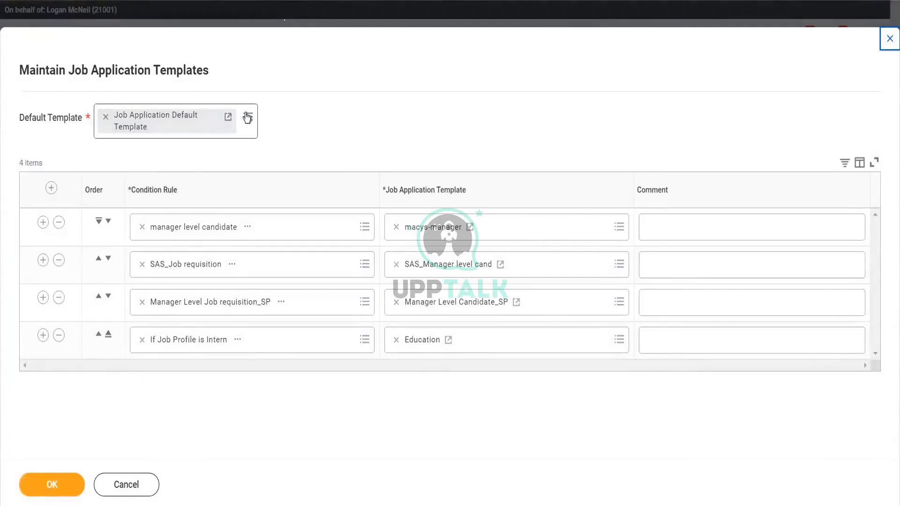
# Step: Open Job Application Default Template and start editing it from its related actions
pyautogui.click(228, 117)
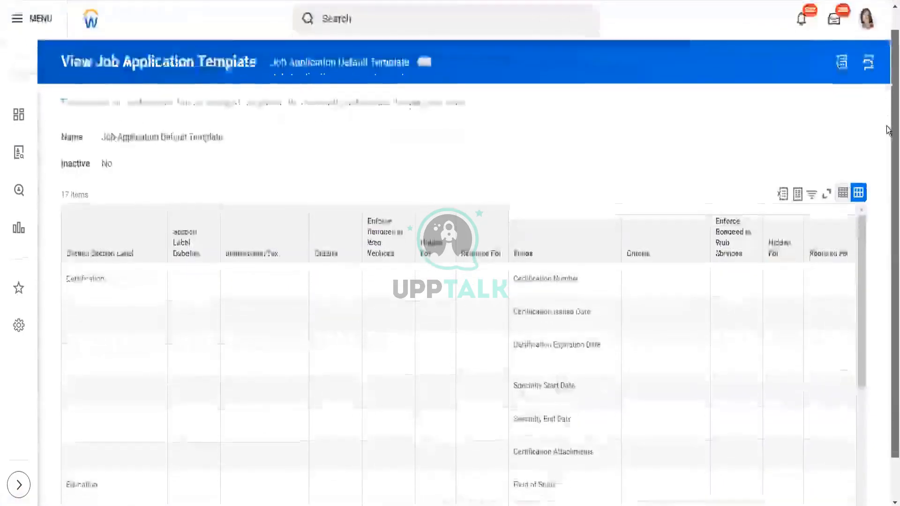
pyautogui.scroll(-3, 888, 97)
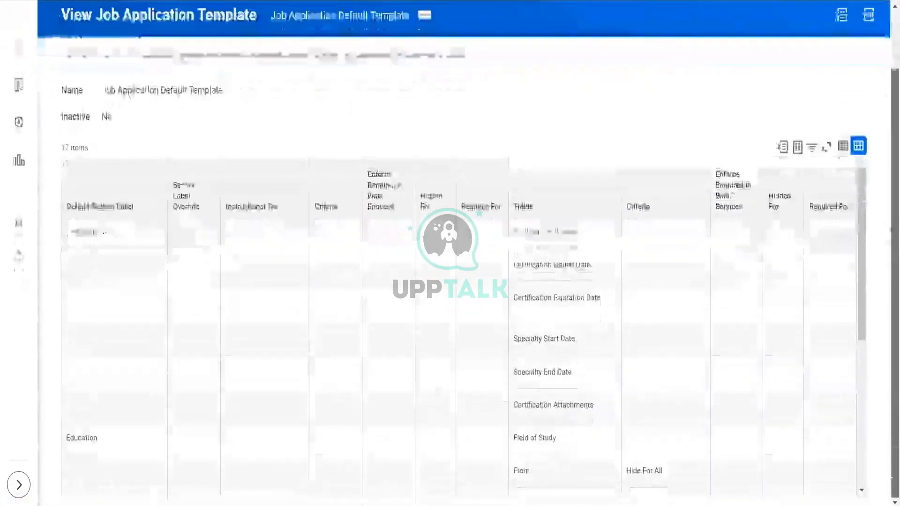
pyautogui.click(423, 16)
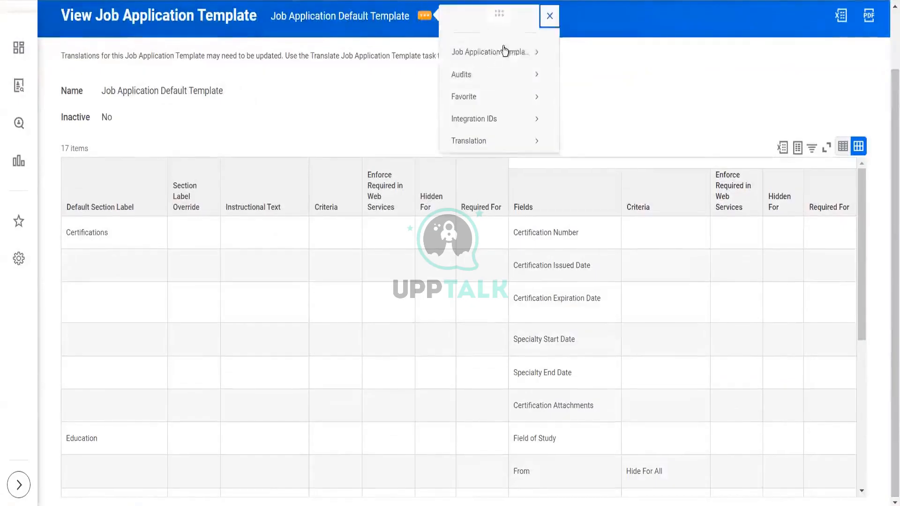
pyautogui.moveTo(534, 52)
pyautogui.click(566, 53)
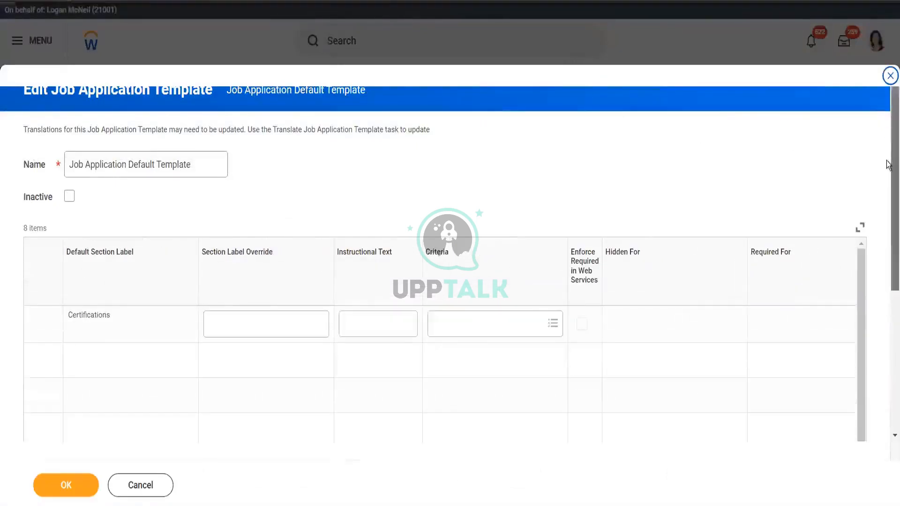
# Step: Scroll through the Default Template's section grid and inspect the Certification Number criteria options without choosing
pyautogui.scroll(-3, 889, 155)
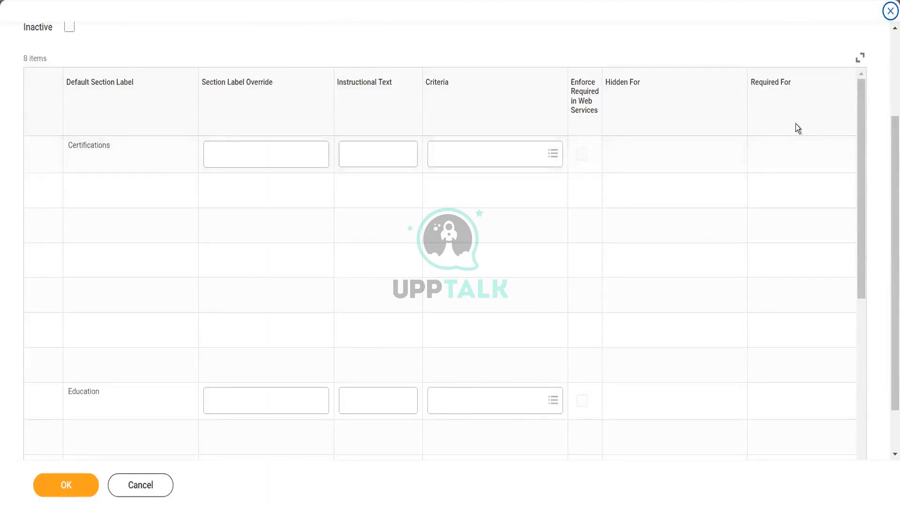
pyautogui.moveTo(864, 137); pyautogui.dragTo(886, 325)
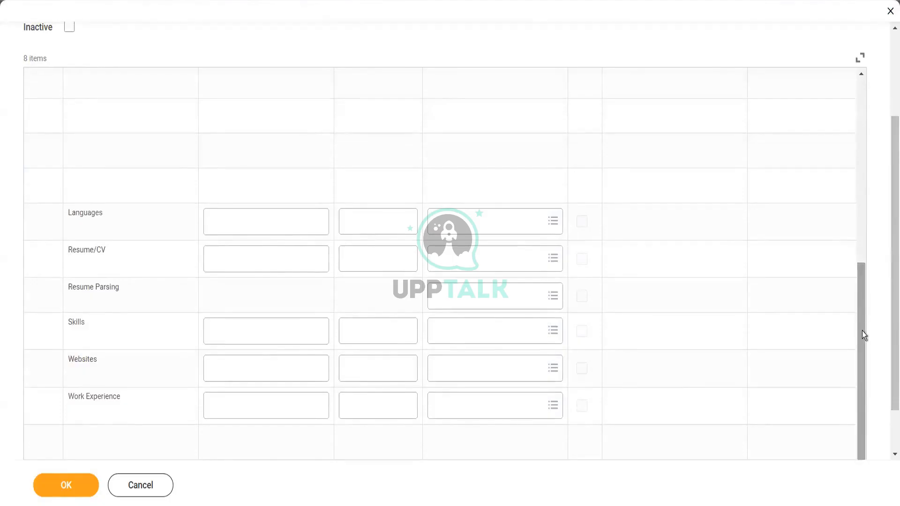
pyautogui.moveTo(864, 336); pyautogui.dragTo(848, 56)
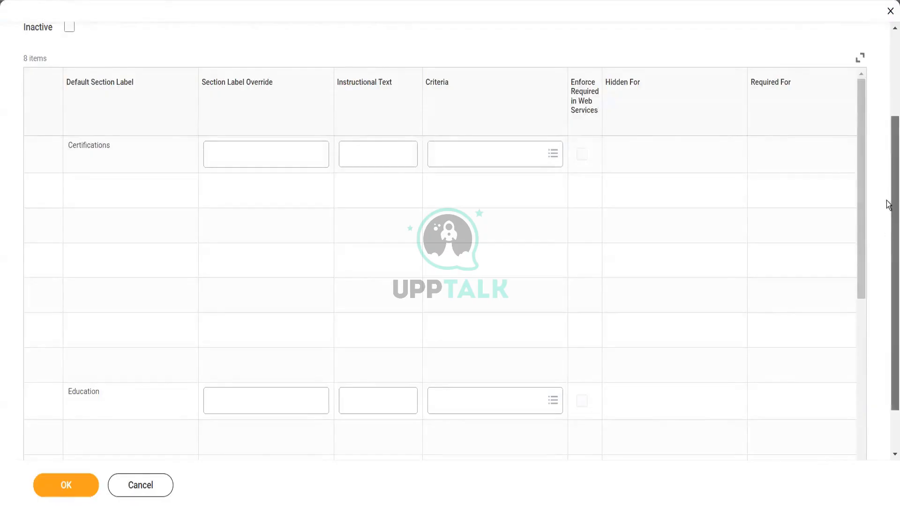
pyautogui.moveTo(887, 205); pyautogui.dragTo(888, 238)
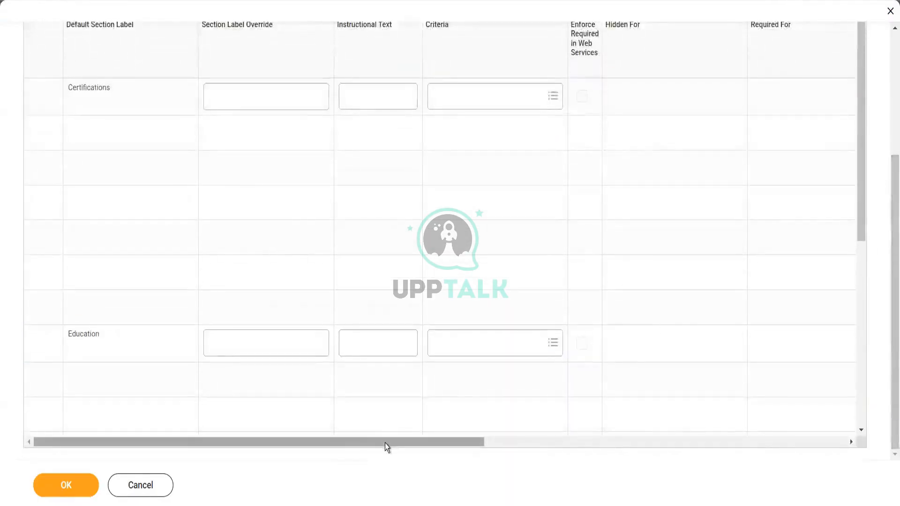
pyautogui.moveTo(387, 446); pyautogui.dragTo(548, 447)
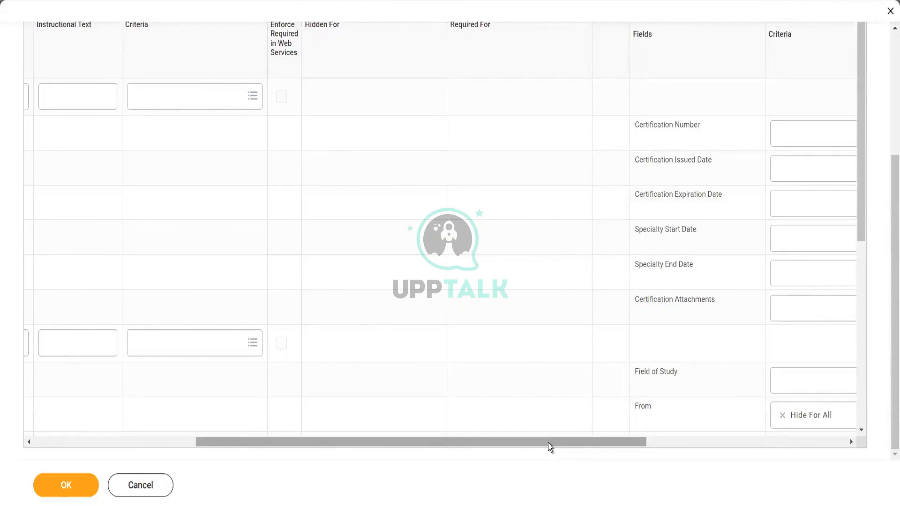
pyautogui.moveTo(544, 442); pyautogui.dragTo(705, 442)
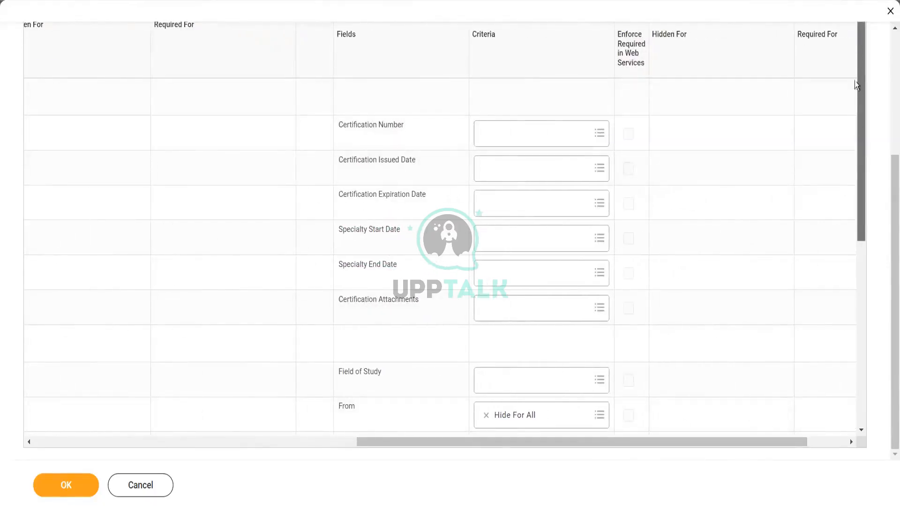
pyautogui.moveTo(854, 81); pyautogui.dragTo(868, 37)
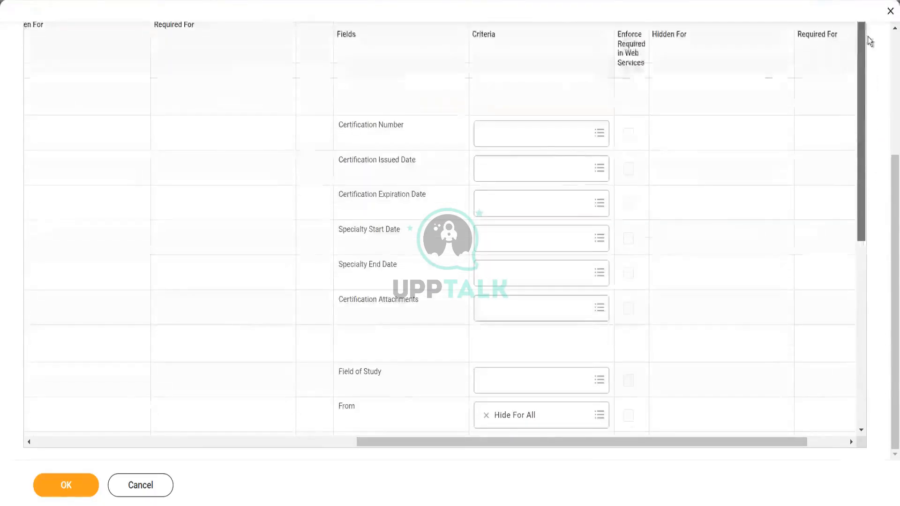
pyautogui.click(543, 141)
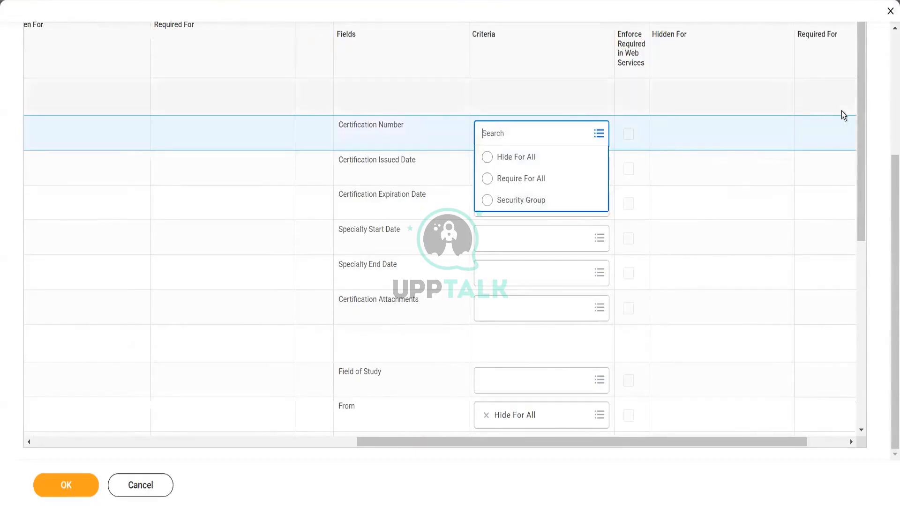
pyautogui.moveTo(859, 124); pyautogui.dragTo(874, 357)
pyautogui.moveTo(867, 223); pyautogui.dragTo(867, 40)
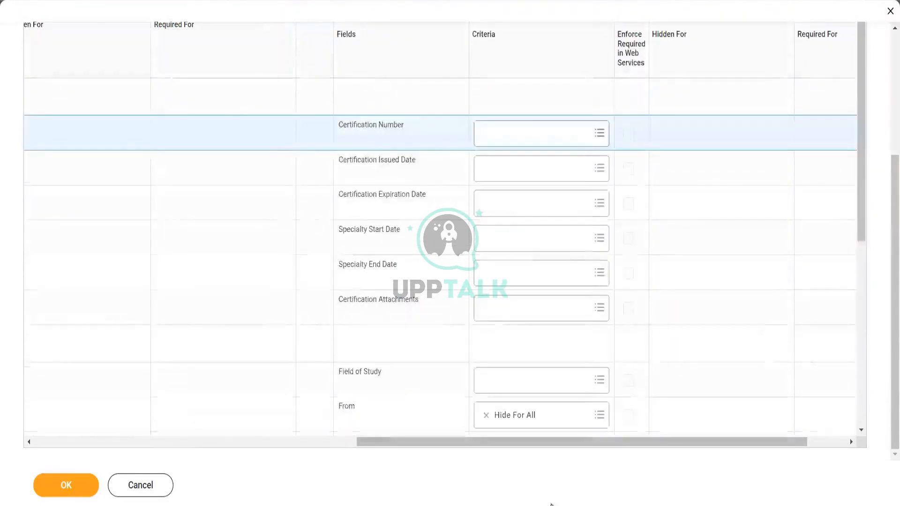
pyautogui.moveTo(562, 447); pyautogui.dragTo(209, 462)
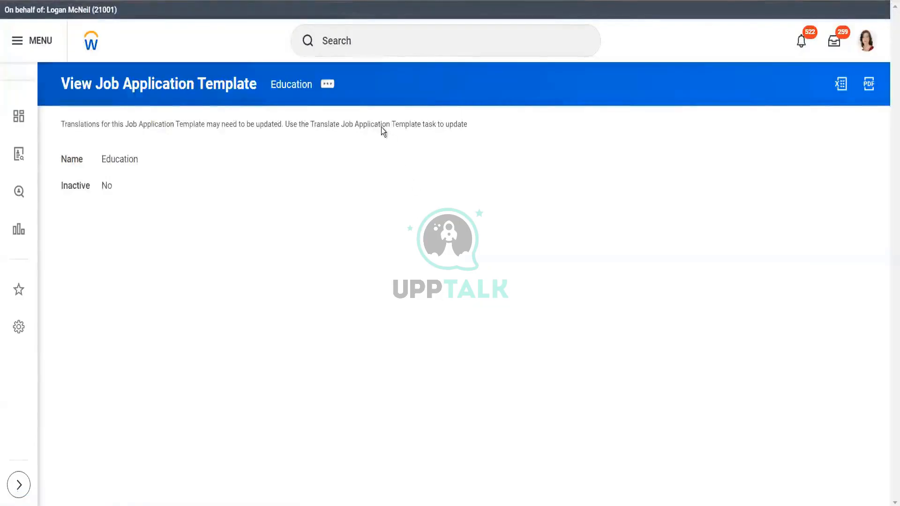
# Step: Show the related actions for the Education job application template
pyautogui.click(326, 84)
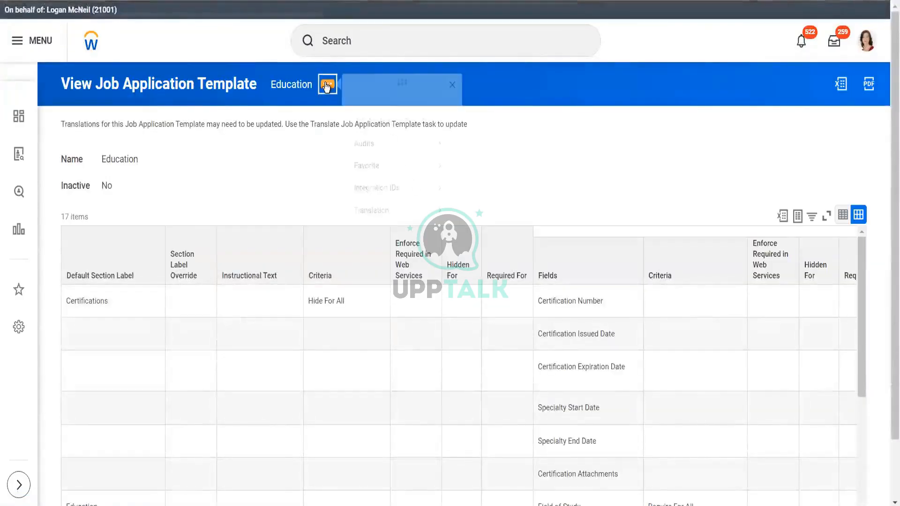
# Step: Start editing the Education template and scroll through its section and criteria grid
pyautogui.moveTo(430, 123)
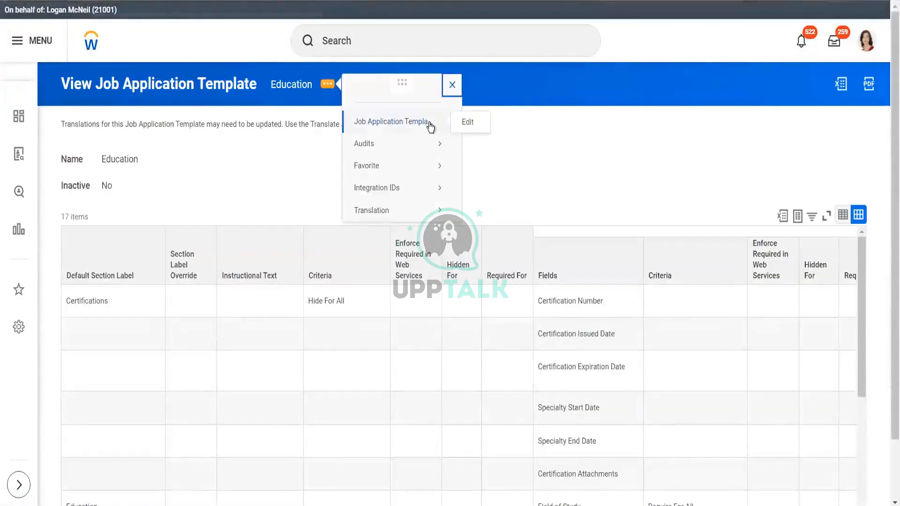
pyautogui.click(466, 123)
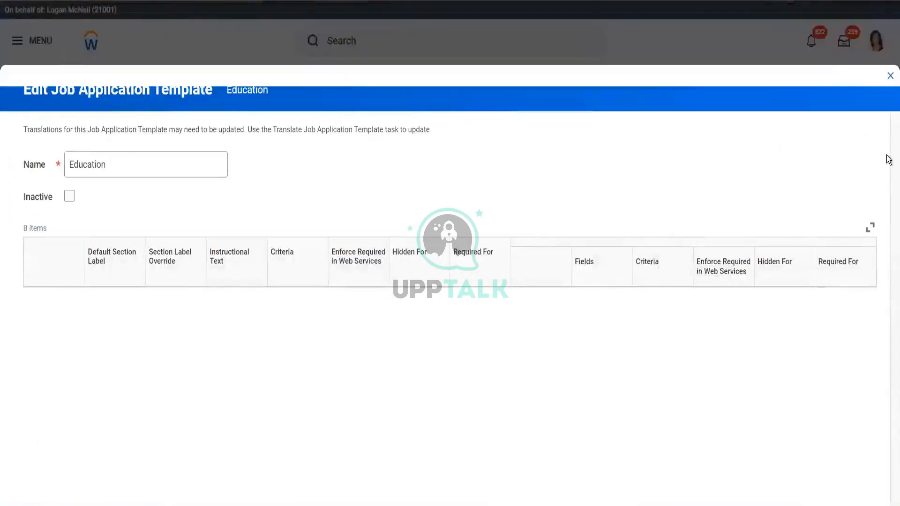
pyautogui.scroll(-3, 79, 227)
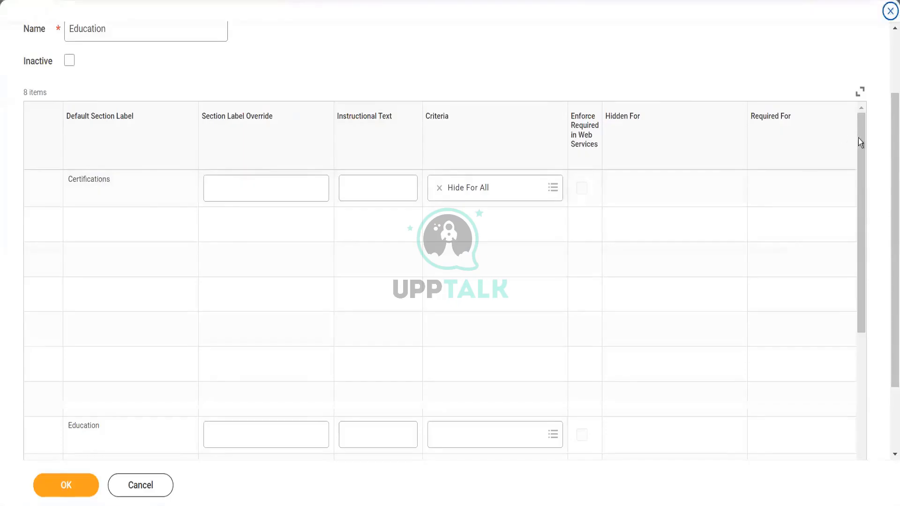
pyautogui.moveTo(861, 139); pyautogui.dragTo(855, 43)
pyautogui.scroll(-2, 888, 206)
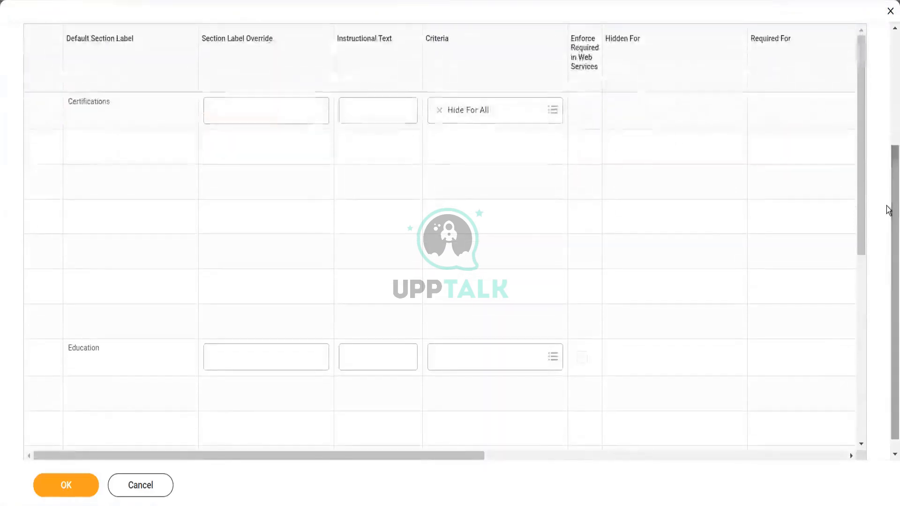
pyautogui.moveTo(865, 153); pyautogui.dragTo(888, 386)
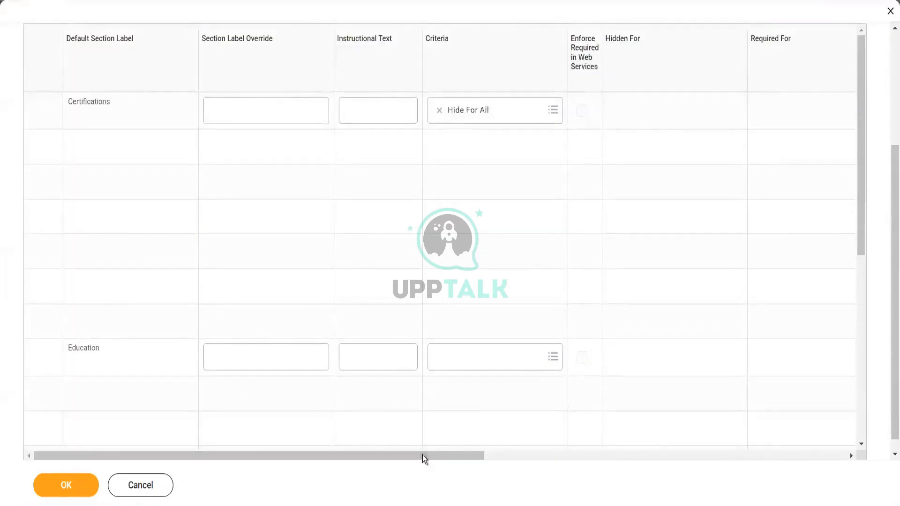
pyautogui.moveTo(422, 455); pyautogui.dragTo(494, 482)
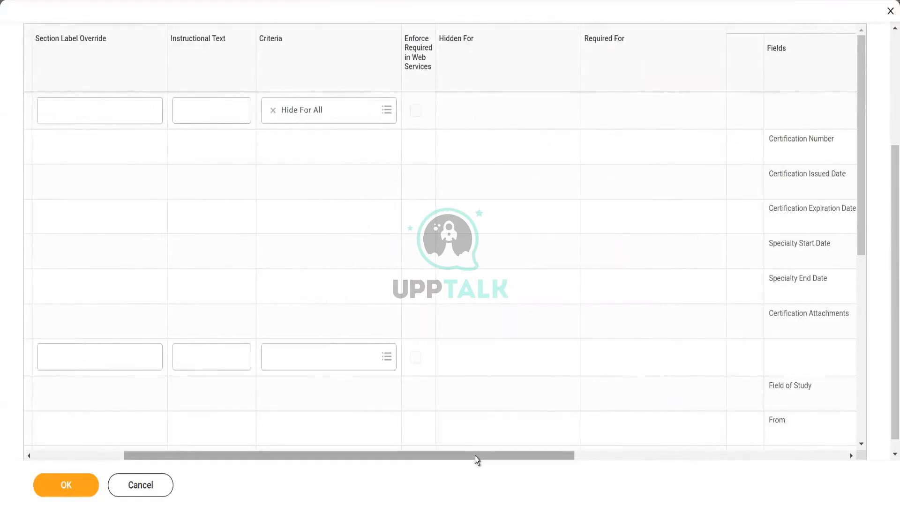
pyautogui.moveTo(474, 455); pyautogui.dragTo(366, 465)
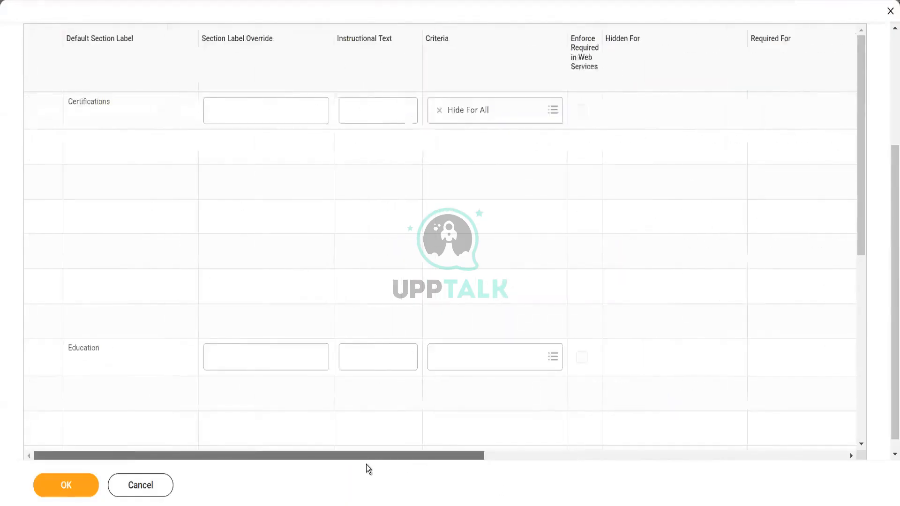
pyautogui.click(609, 457)
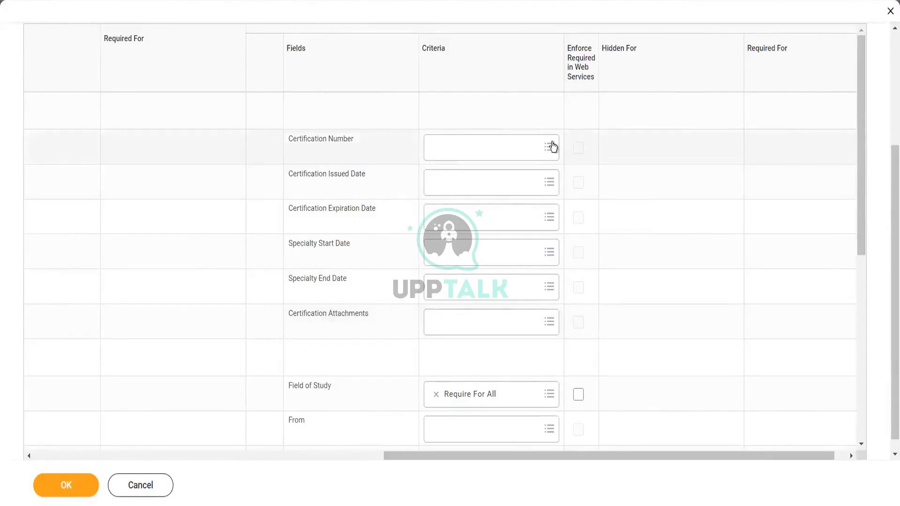
# Step: Check the Certification Number criteria choices, close them, and cancel the Education template edit
pyautogui.click(549, 147)
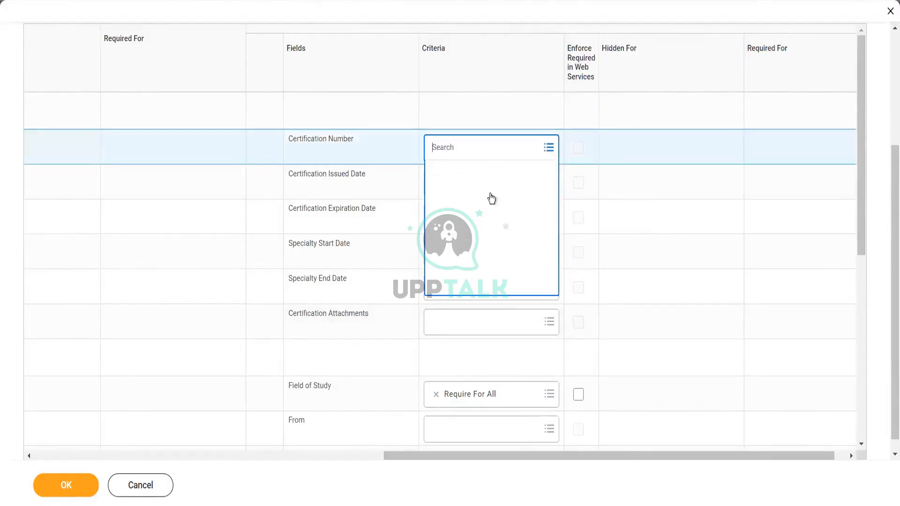
pyautogui.click(865, 172)
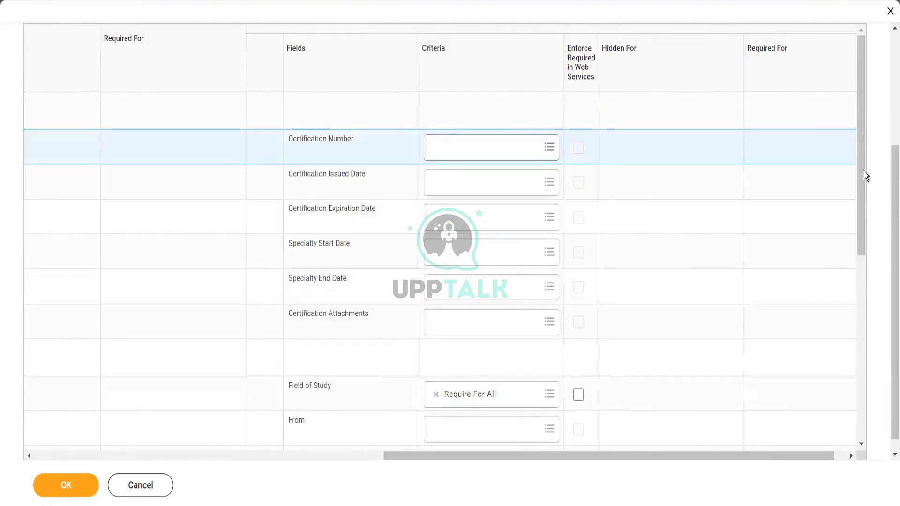
pyautogui.moveTo(860, 181); pyautogui.dragTo(875, 98)
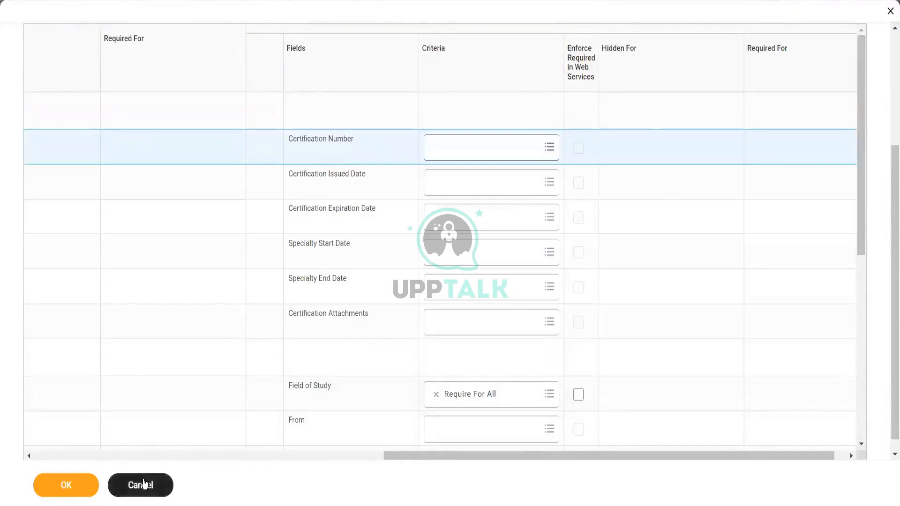
pyautogui.click(143, 485)
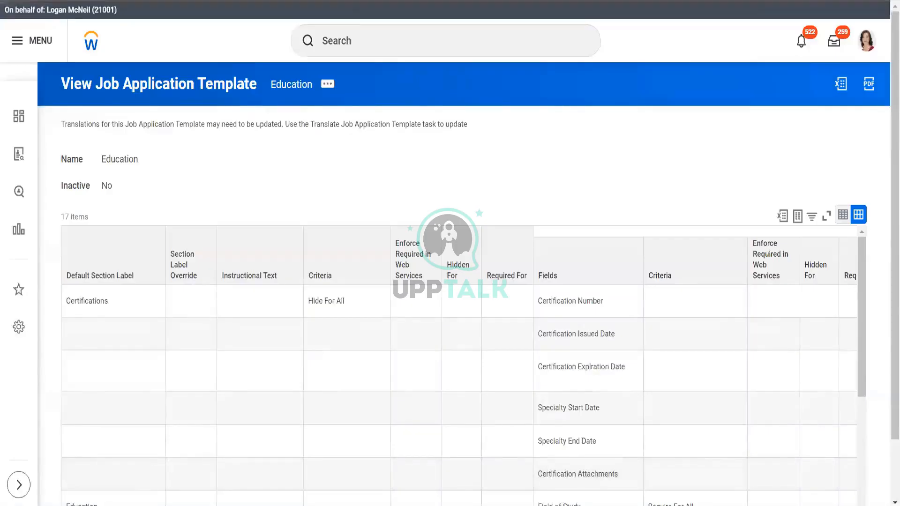
# Step: Review template choices for the macys-manager rule and the Default Template prompt
pyautogui.click(284, 1)
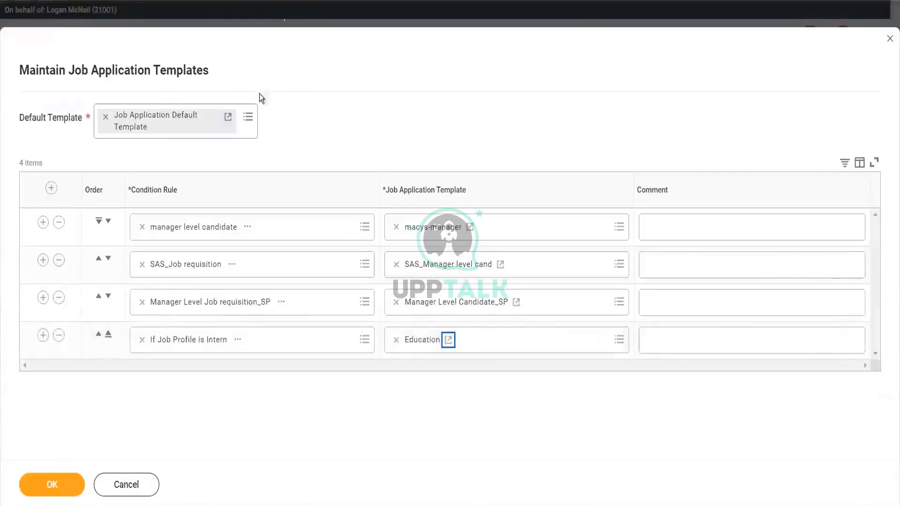
pyautogui.click(619, 226)
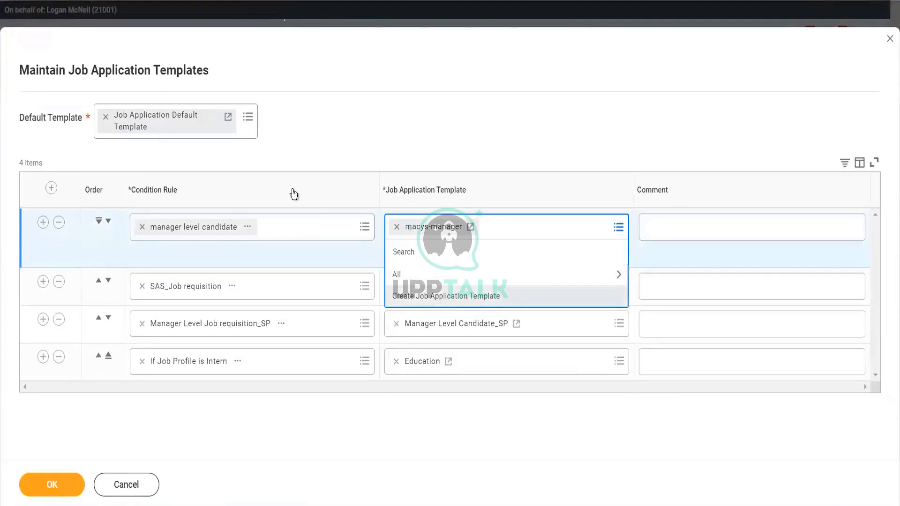
pyautogui.click(248, 118)
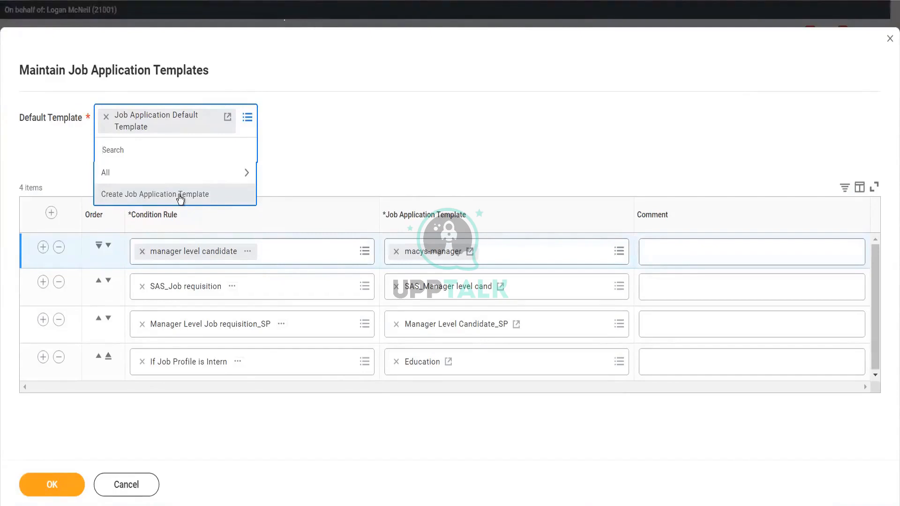
# Step: Cancel Maintain Job Application Templates without changes, returning to the Maintain Hubs list of 12 hubs
pyautogui.moveTo(28, 67); pyautogui.dragTo(221, 66)
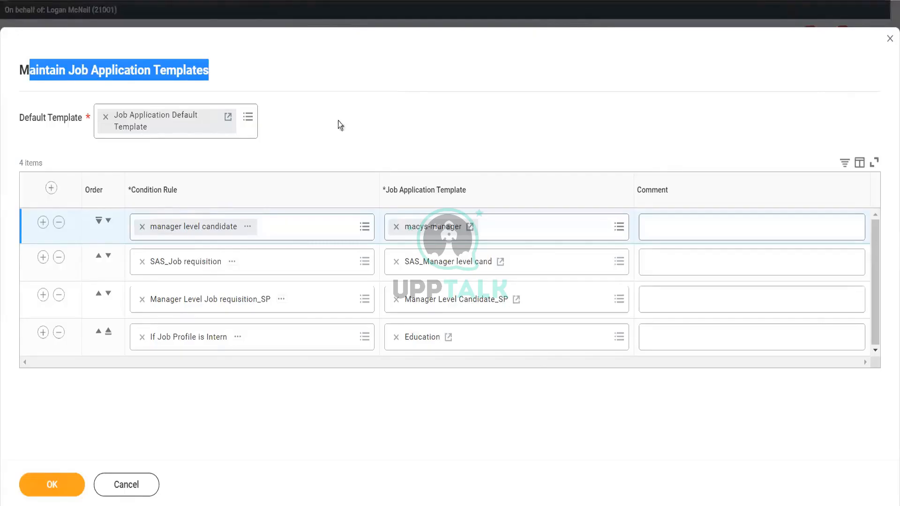
pyautogui.click(46, 64)
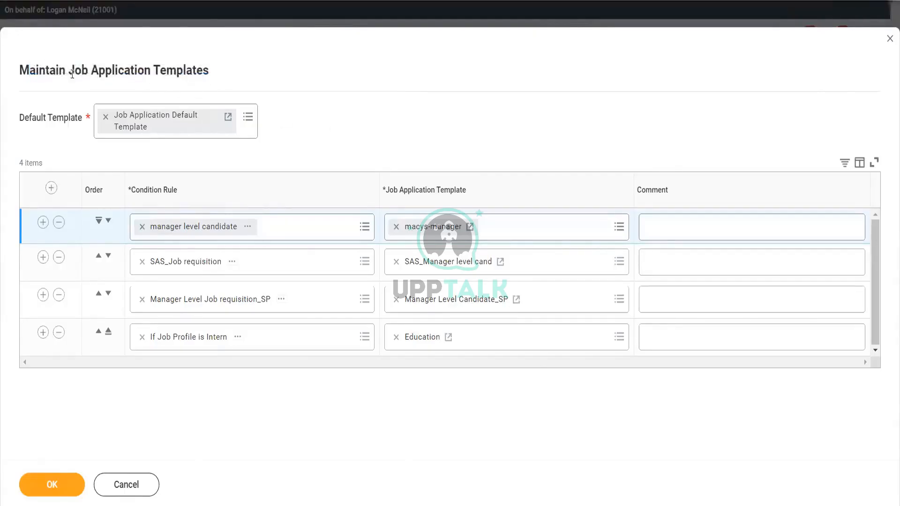
pyautogui.moveTo(70, 71); pyautogui.dragTo(212, 79)
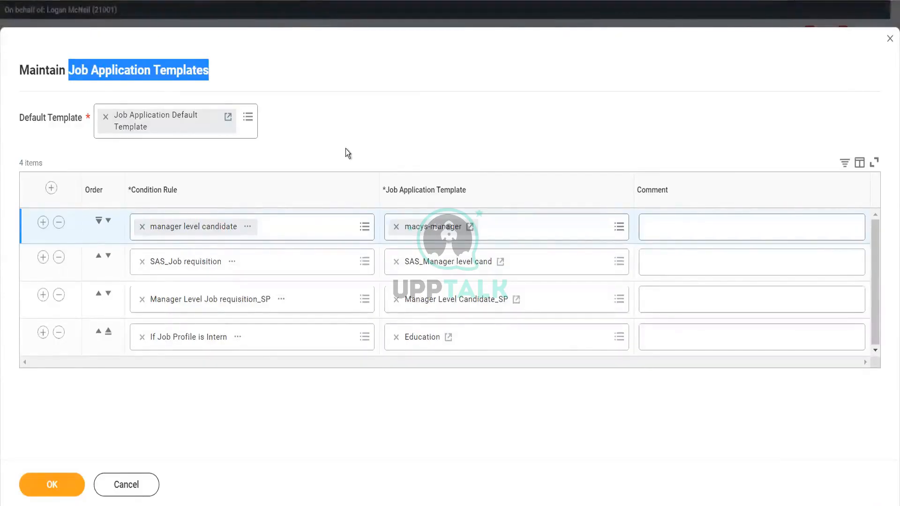
pyautogui.click(141, 492)
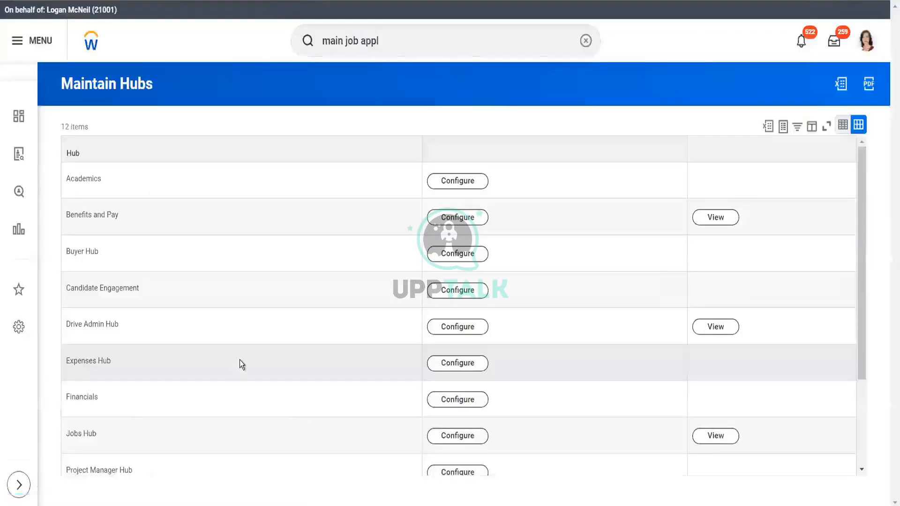
# Step: Search 'bp : job req' and open the Job Requisition for SUPER_001 ENVY_SUPER definition
pyautogui.click(407, 41)
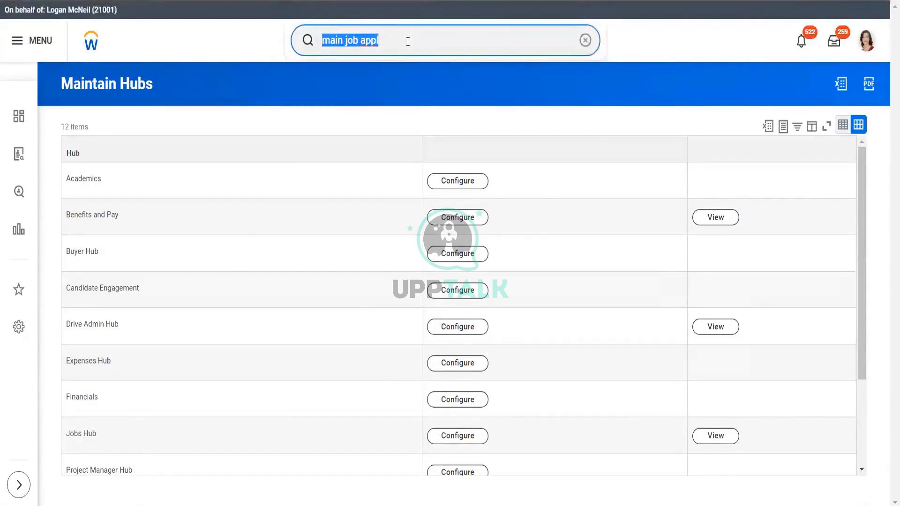
pyautogui.press('BackSpace')
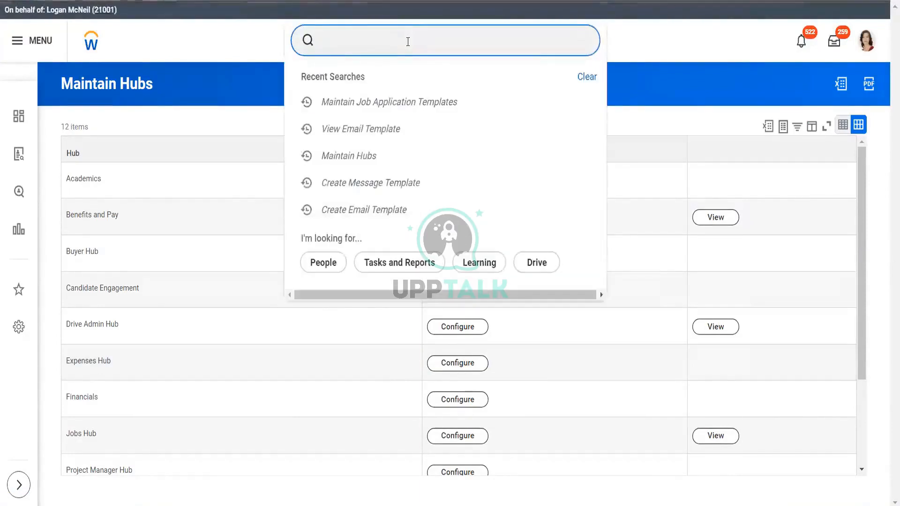
pyautogui.write('bp')
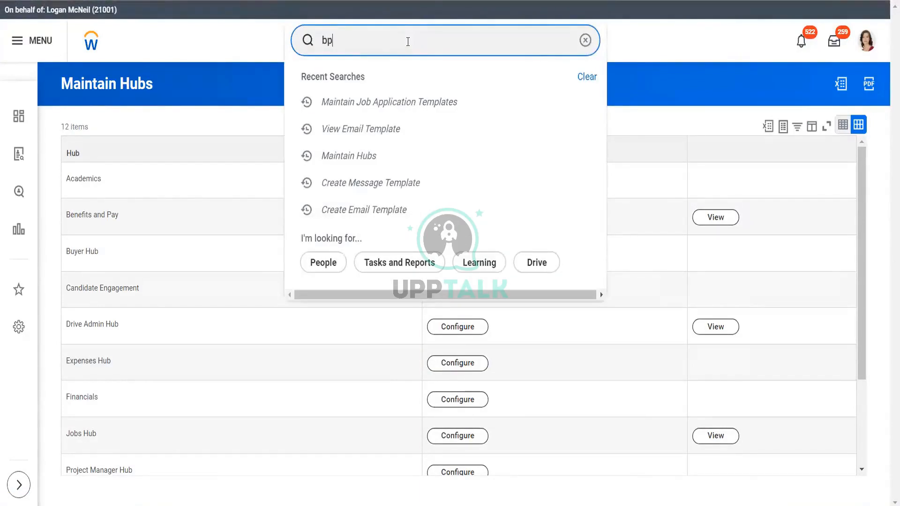
pyautogui.write(' : job req')
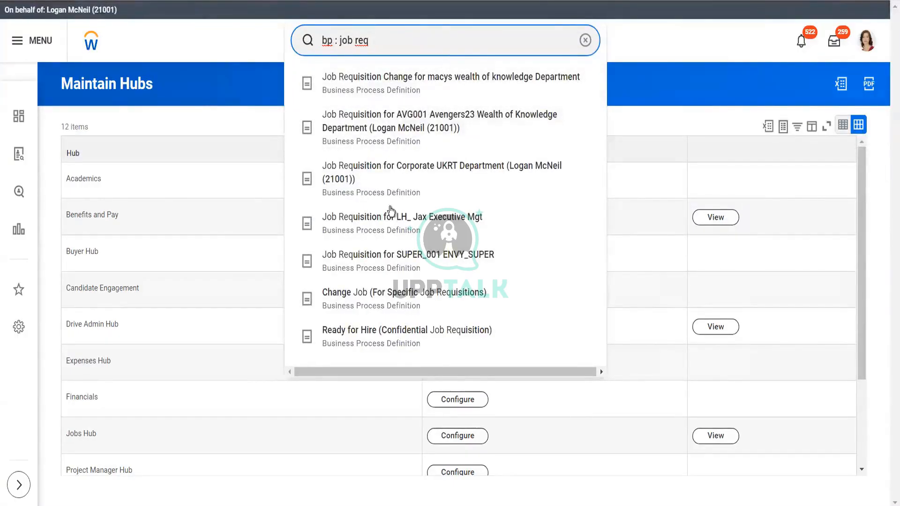
pyautogui.click(388, 256)
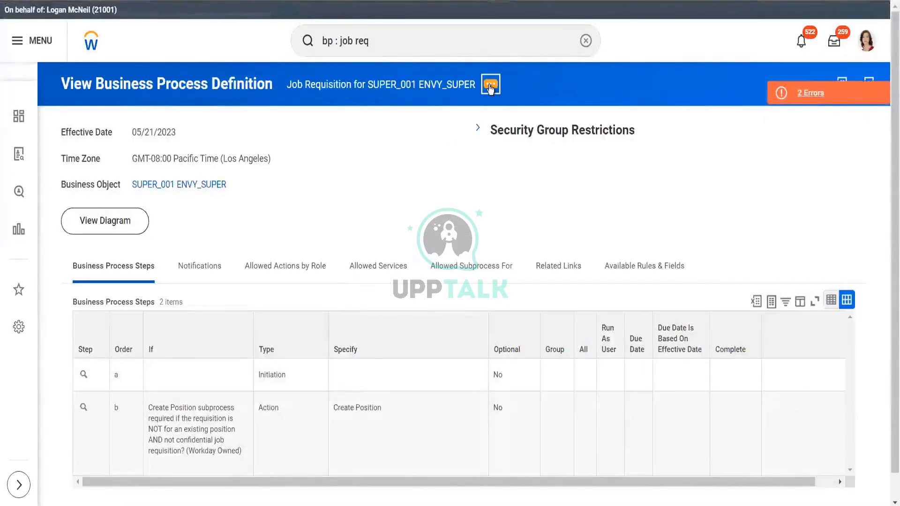
# Step: Choose Edit Definition from Business Process related actions and accept the 05/21/2023 effective date
pyautogui.click(490, 86)
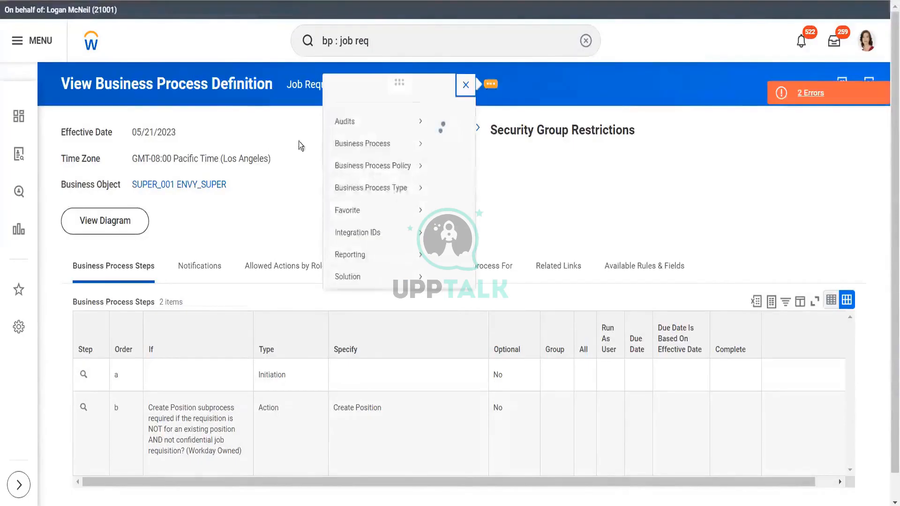
pyautogui.moveTo(155, 159)
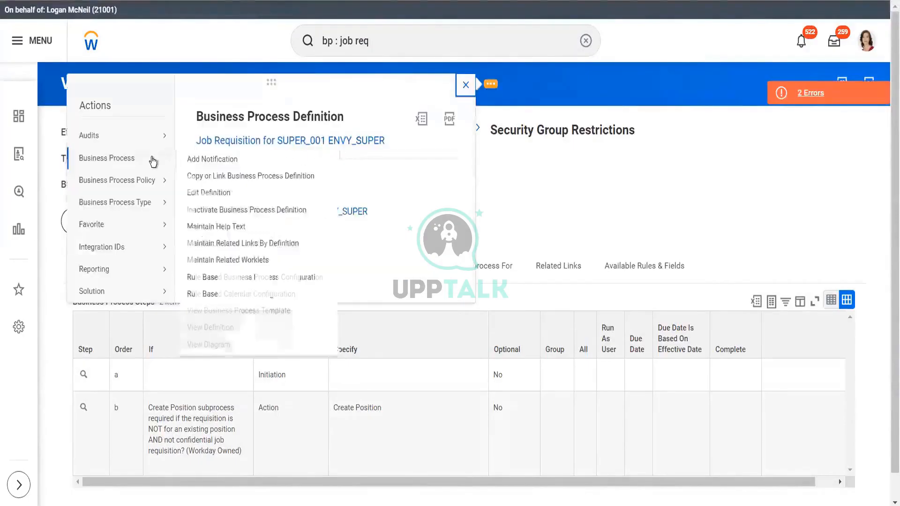
pyautogui.click(210, 193)
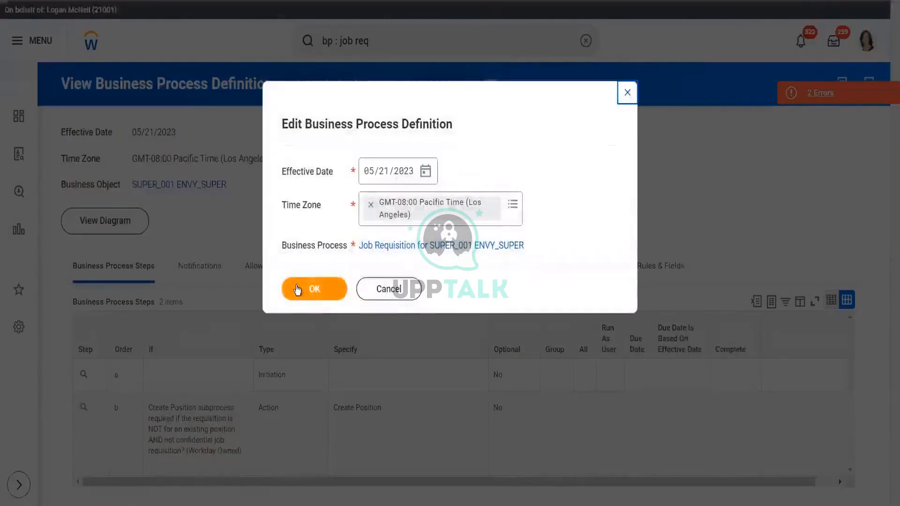
pyautogui.click(296, 288)
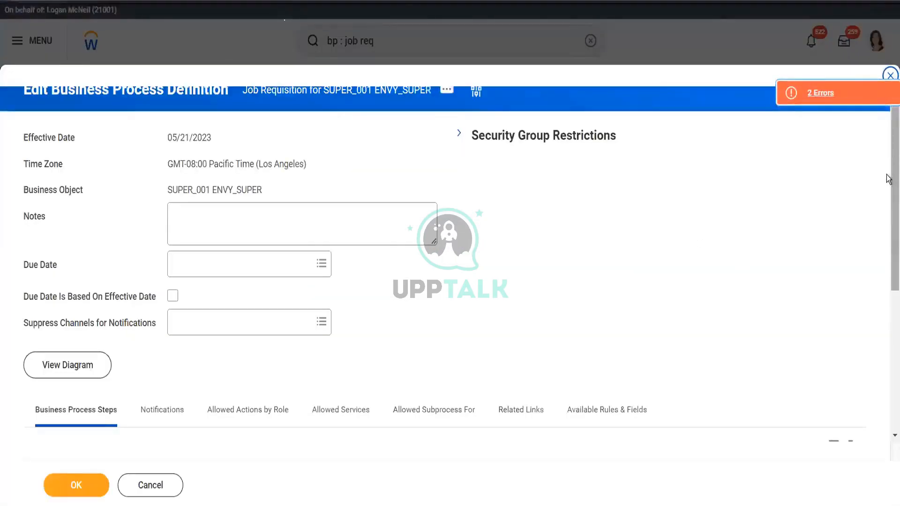
# Step: Scroll to the Business Process Steps grid and review step b's action choices, keeping Create Position
pyautogui.scroll(-5, 887, 415)
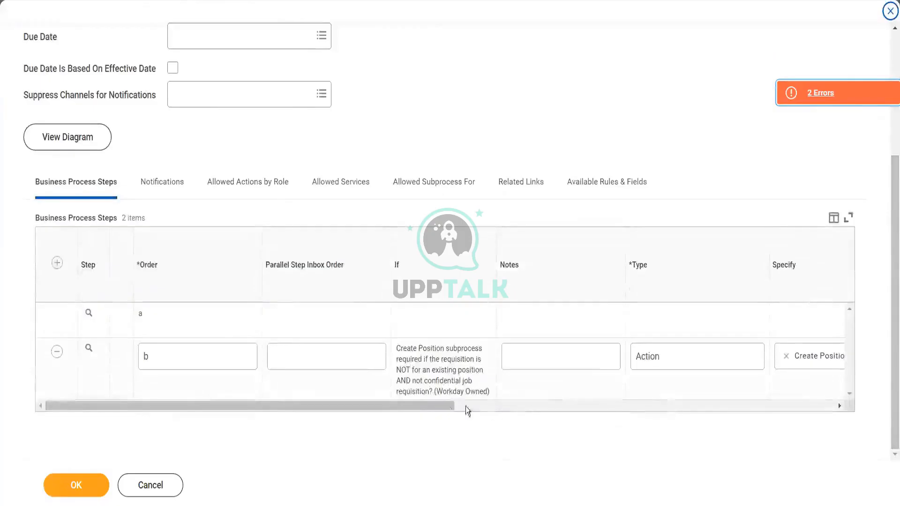
pyautogui.moveTo(435, 407); pyautogui.dragTo(663, 427)
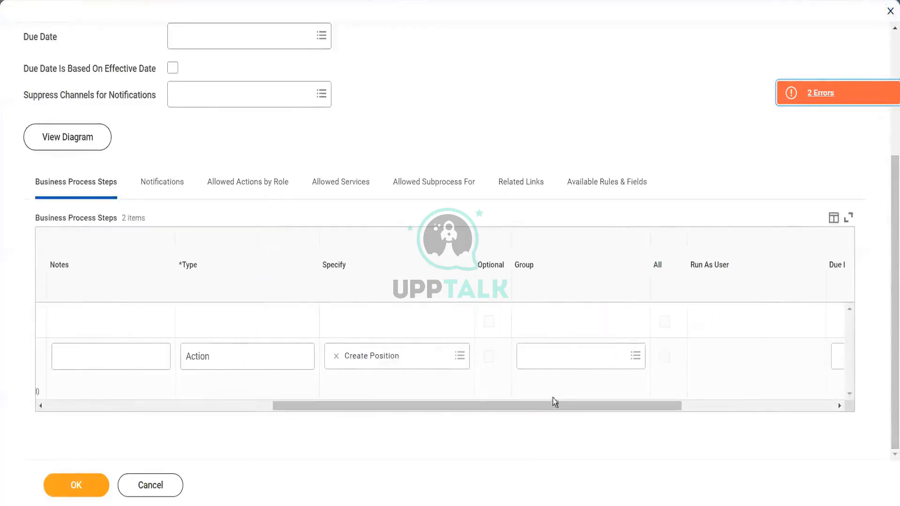
pyautogui.click(460, 357)
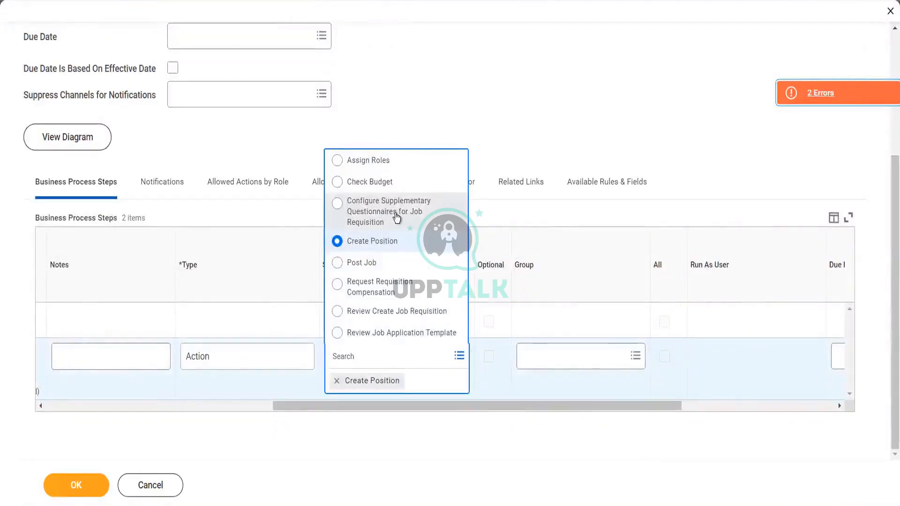
pyautogui.click(274, 357)
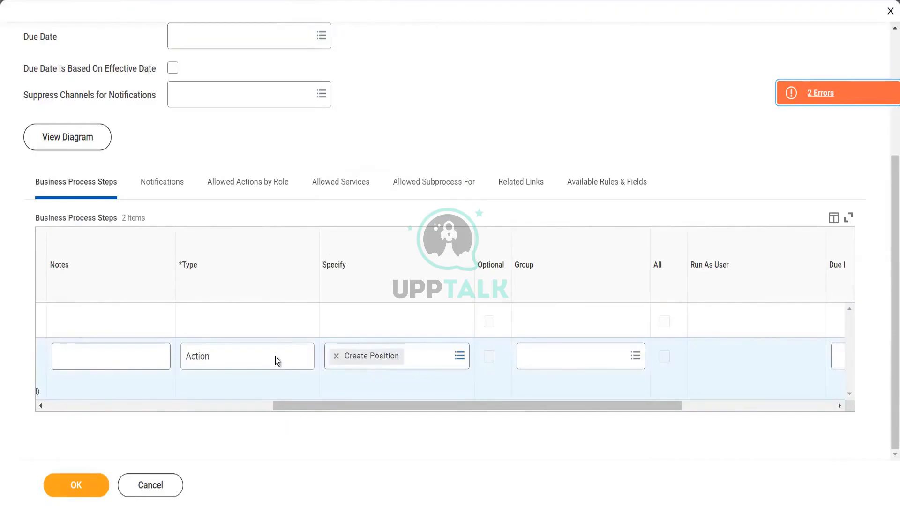
pyautogui.click(460, 357)
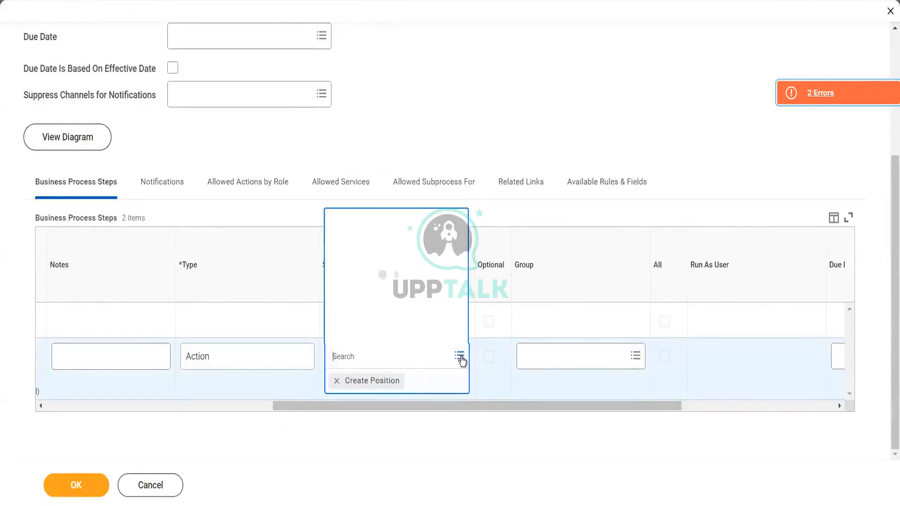
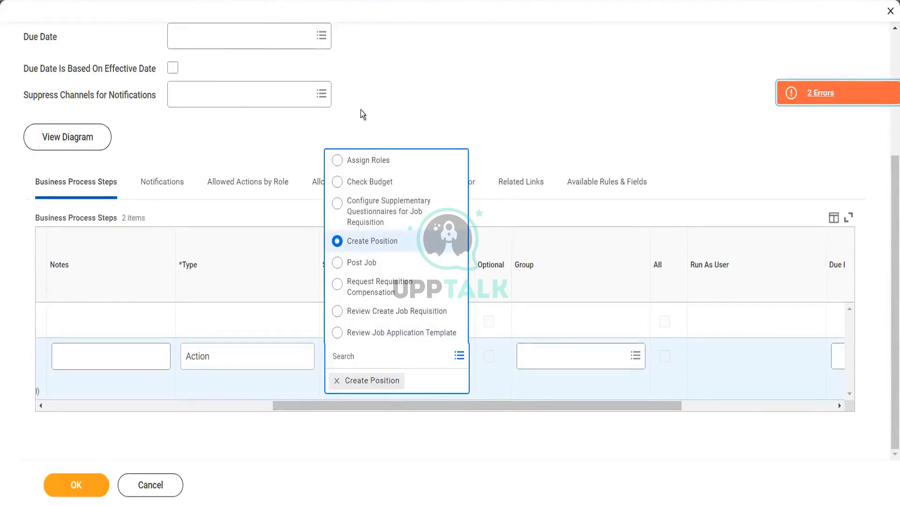
# Step: Keep Create Position as step b's action and add a third, blank step row
pyautogui.click(402, 443)
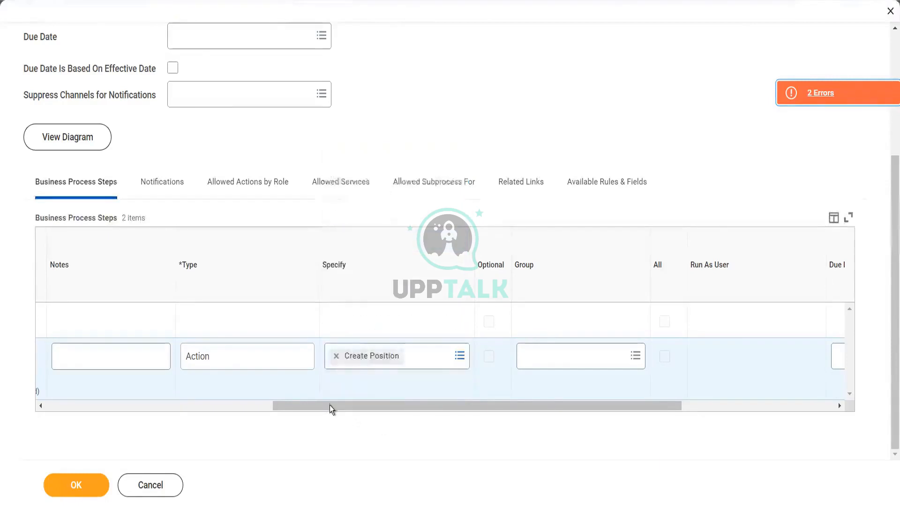
pyautogui.click(218, 410)
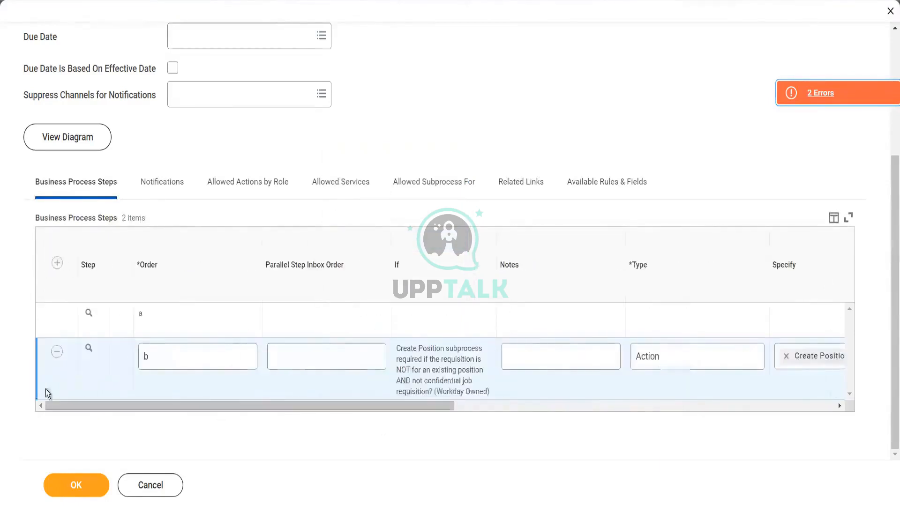
pyautogui.click(57, 263)
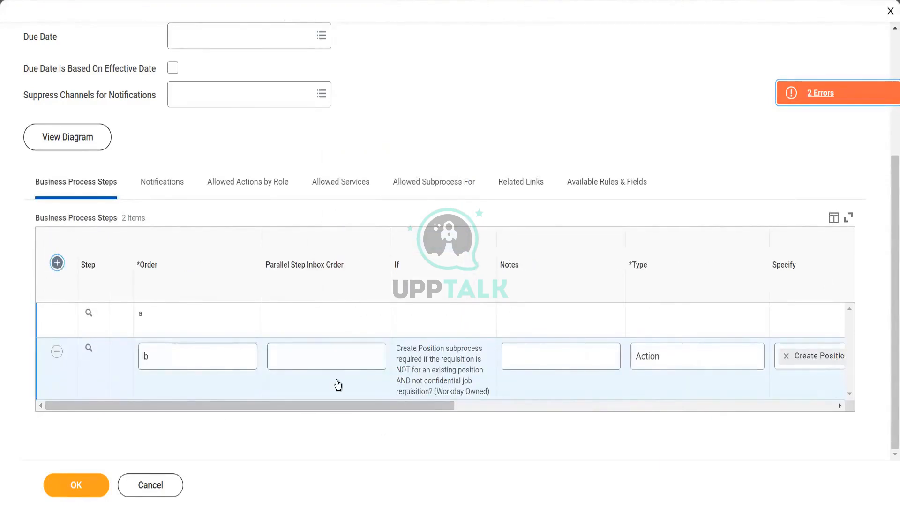
pyautogui.moveTo(305, 442); pyautogui.dragTo(438, 449)
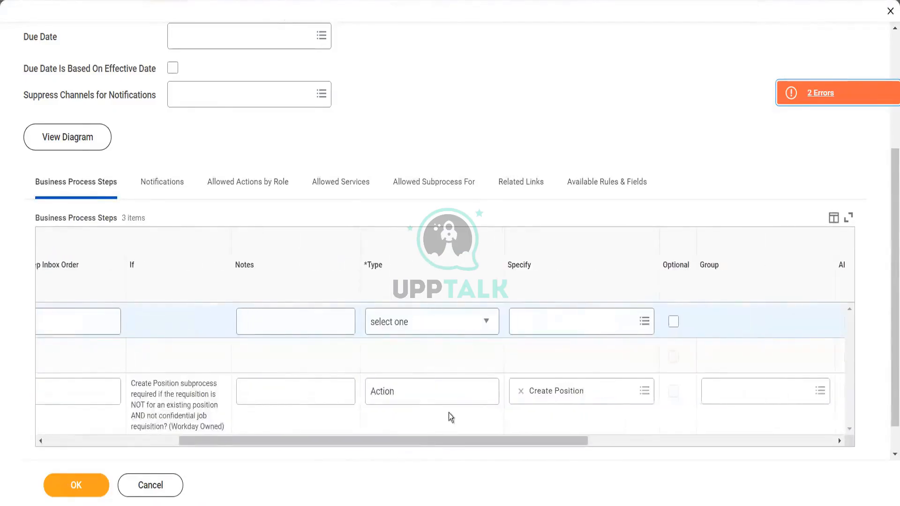
# Step: Set the new step row's Type to Complete Questionnaire and review the grid columns
pyautogui.click(465, 332)
pyautogui.click(465, 333)
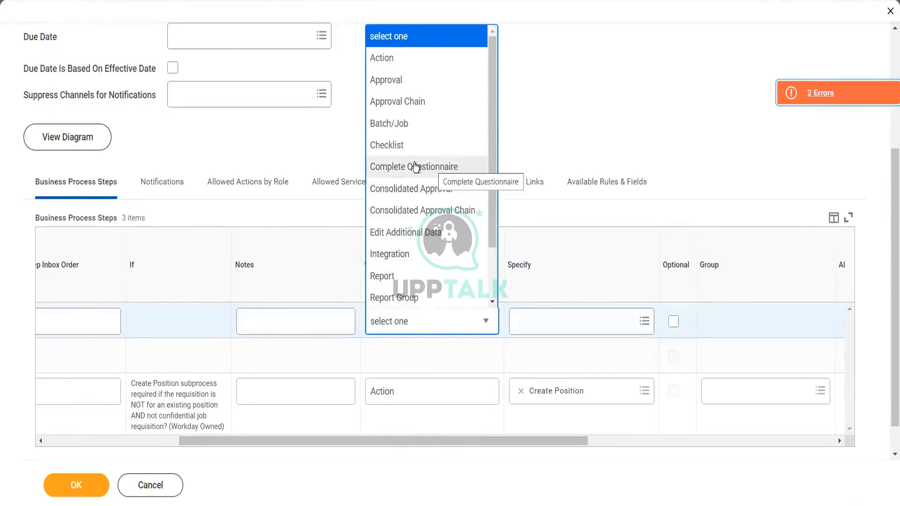
pyautogui.click(415, 167)
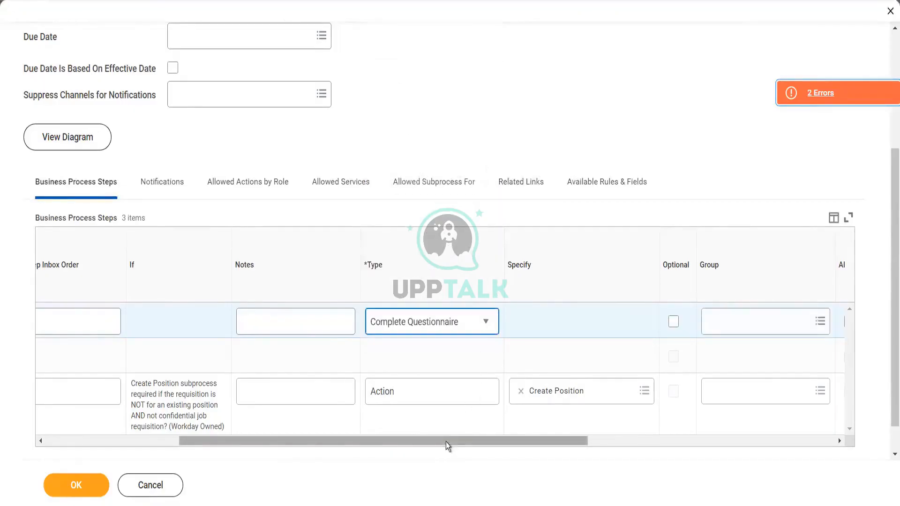
pyautogui.moveTo(446, 442); pyautogui.dragTo(549, 431)
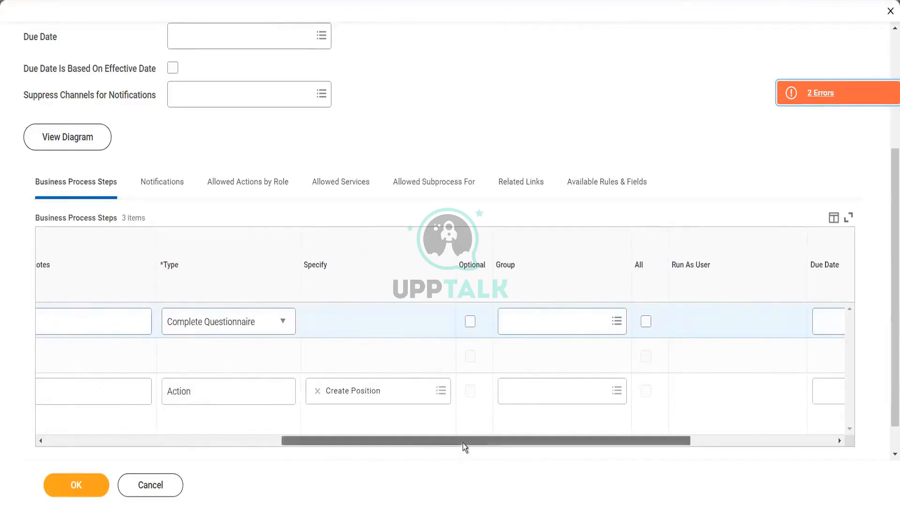
pyautogui.moveTo(462, 443); pyautogui.dragTo(175, 469)
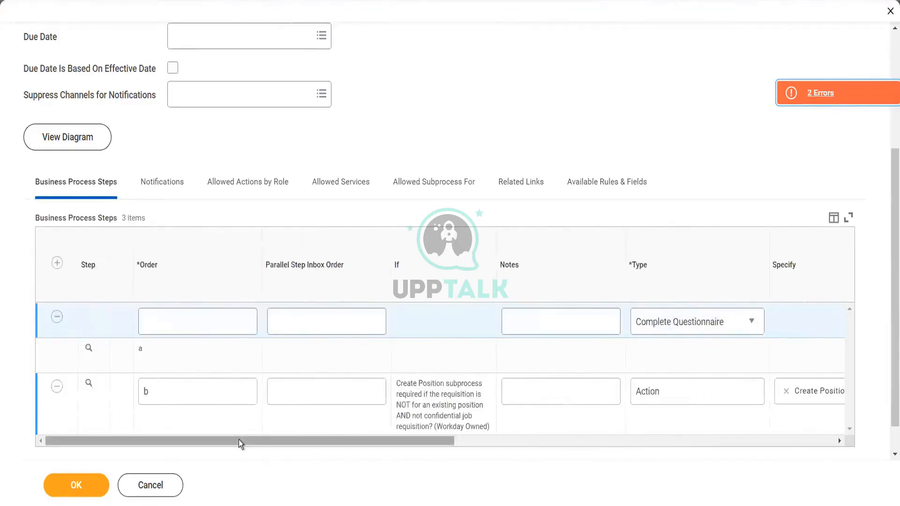
pyautogui.moveTo(238, 440); pyautogui.dragTo(476, 456)
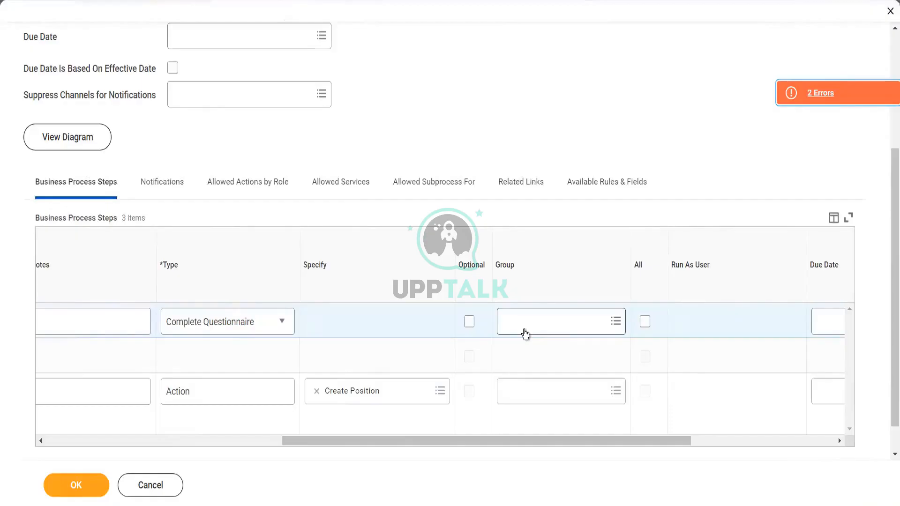
pyautogui.moveTo(494, 443); pyautogui.dragTo(429, 441)
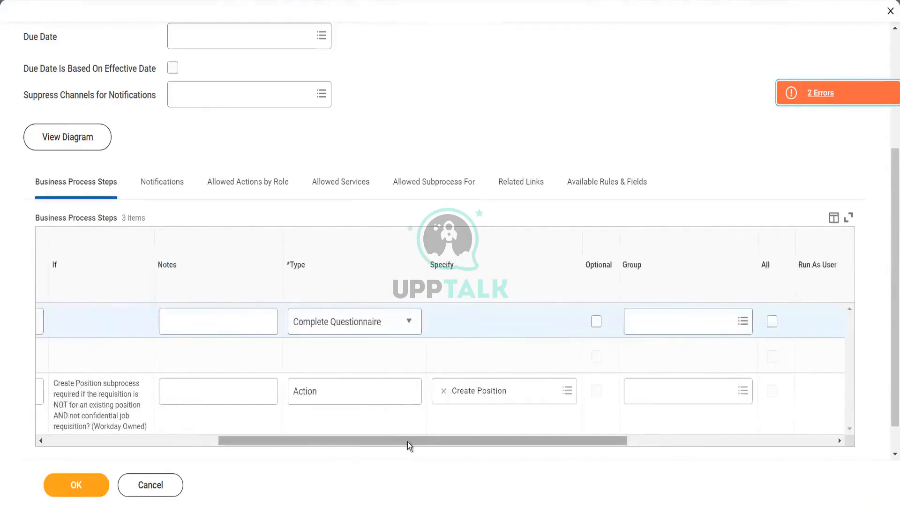
pyautogui.moveTo(408, 445); pyautogui.dragTo(181, 443)
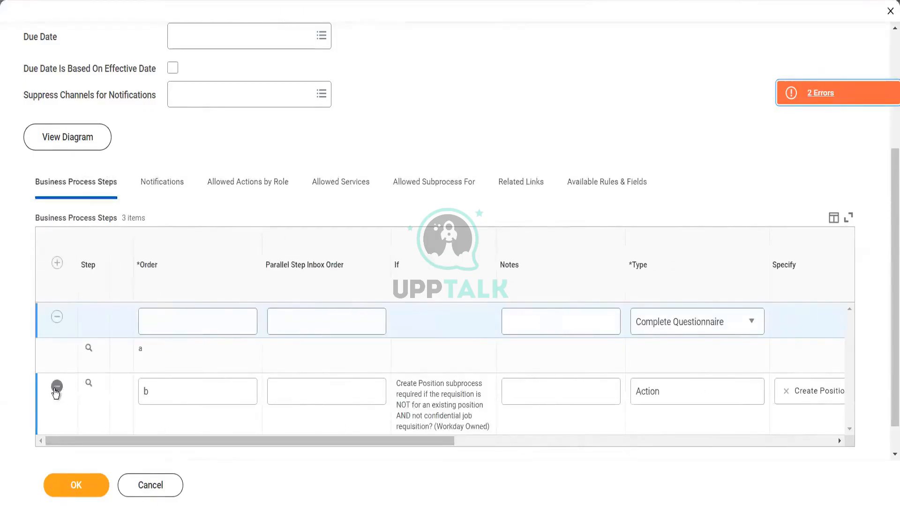
# Step: Delete the Create Position step and set the questionnaire step's Group to Recruiter
pyautogui.click(57, 390)
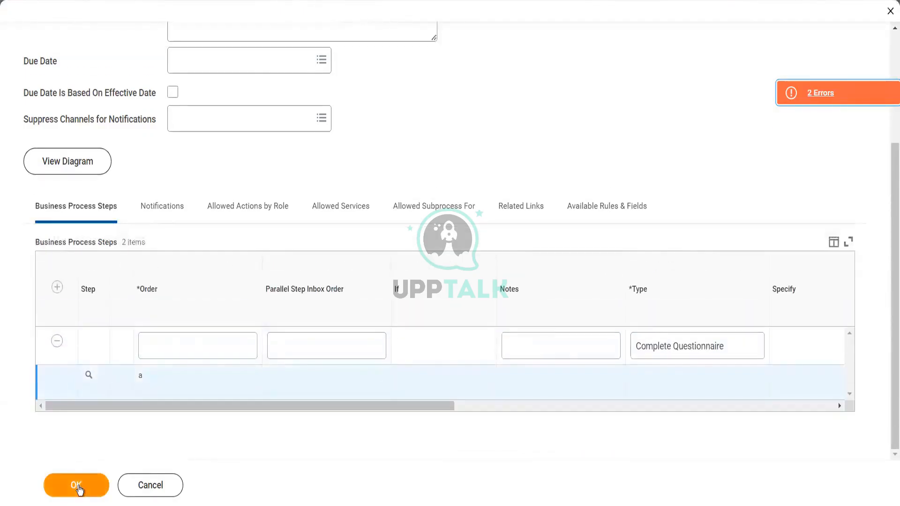
pyautogui.click(77, 486)
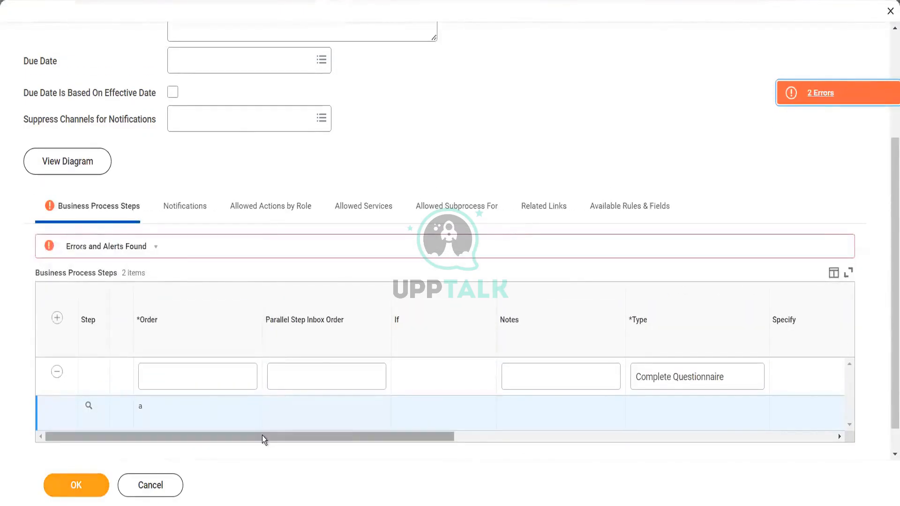
pyautogui.moveTo(262, 435); pyautogui.dragTo(500, 437)
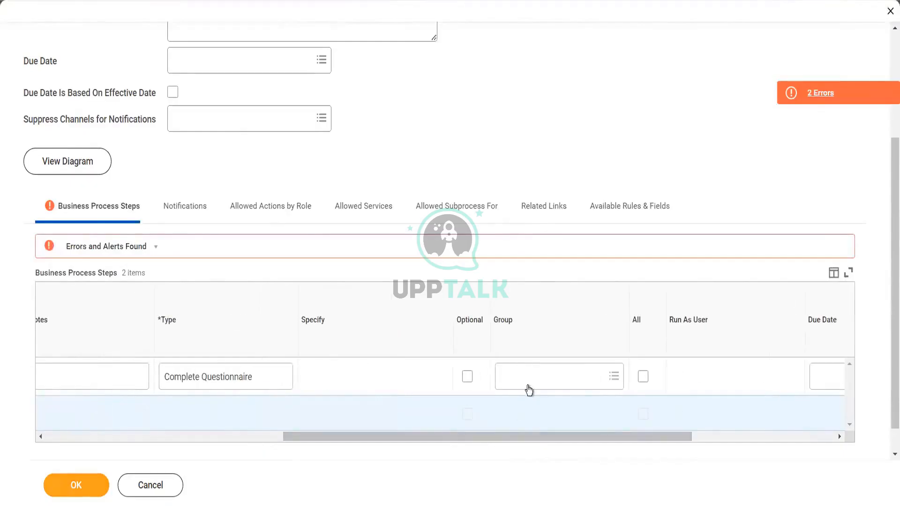
pyautogui.write('recruit')
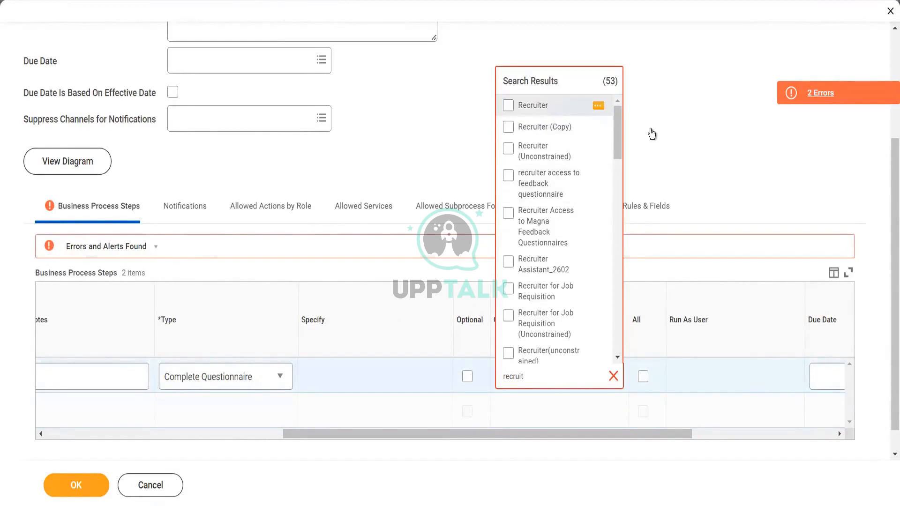
pyautogui.press('Return')
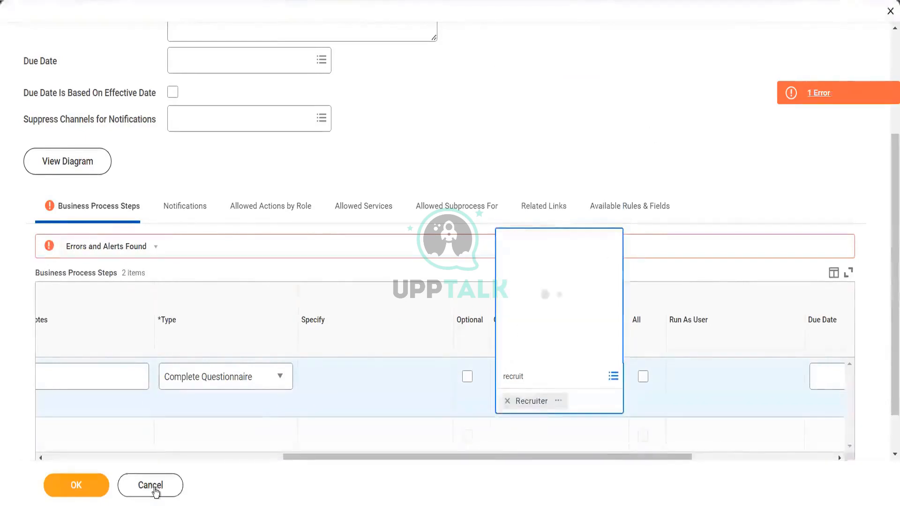
pyautogui.click(75, 485)
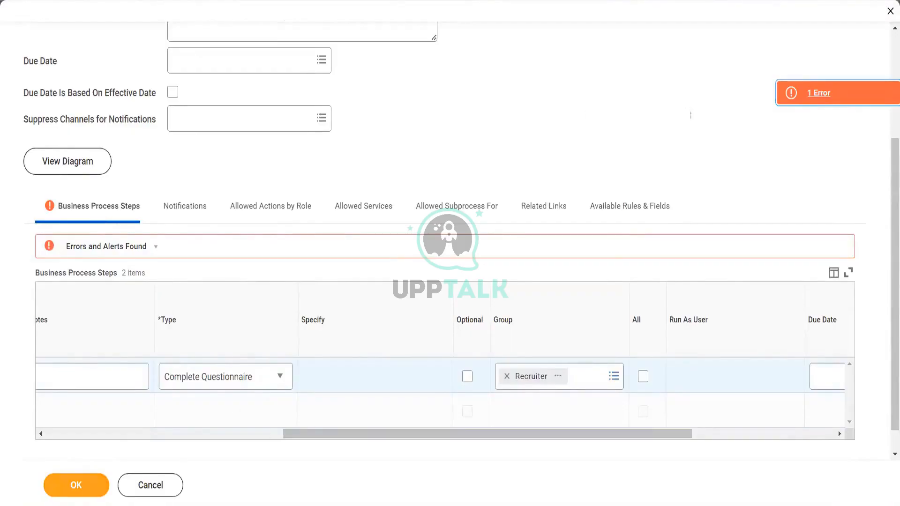
# Step: Check the remaining error, give the questionnaire step order b, and save the steps
pyautogui.click(795, 95)
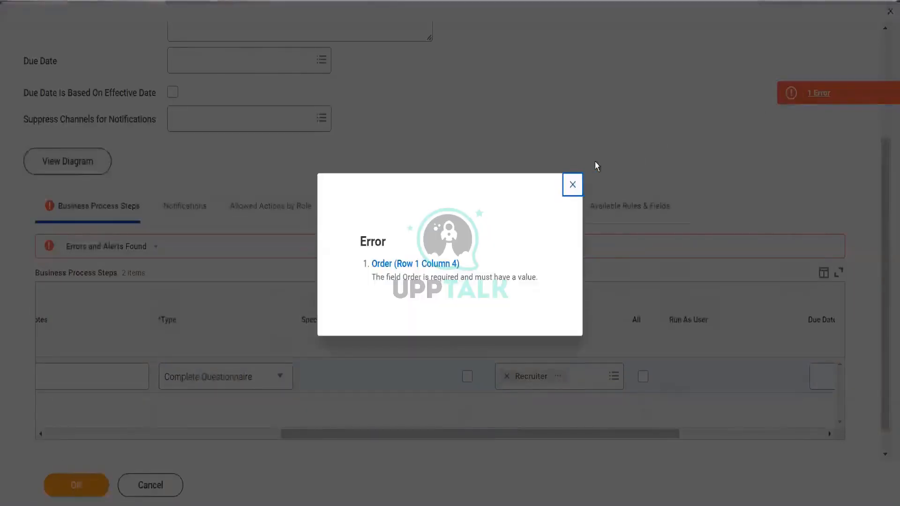
pyautogui.click(574, 186)
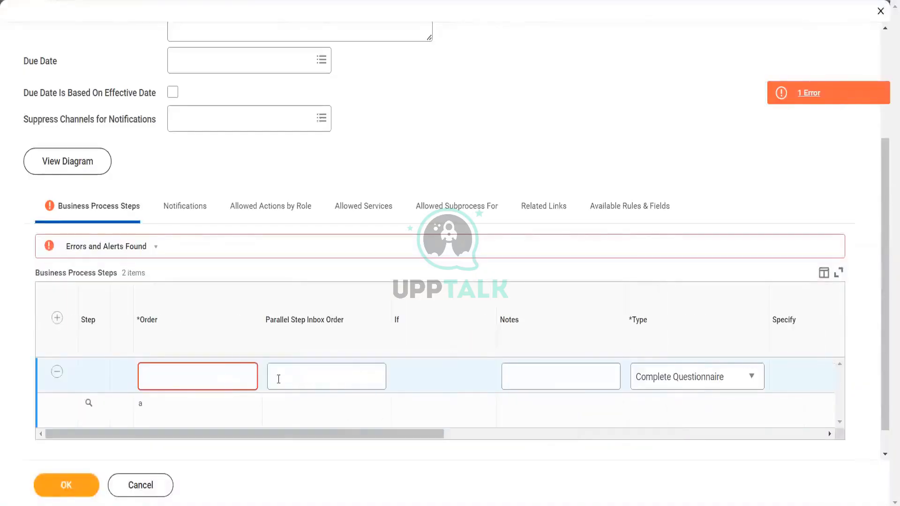
pyautogui.click(221, 380)
pyautogui.write('b')
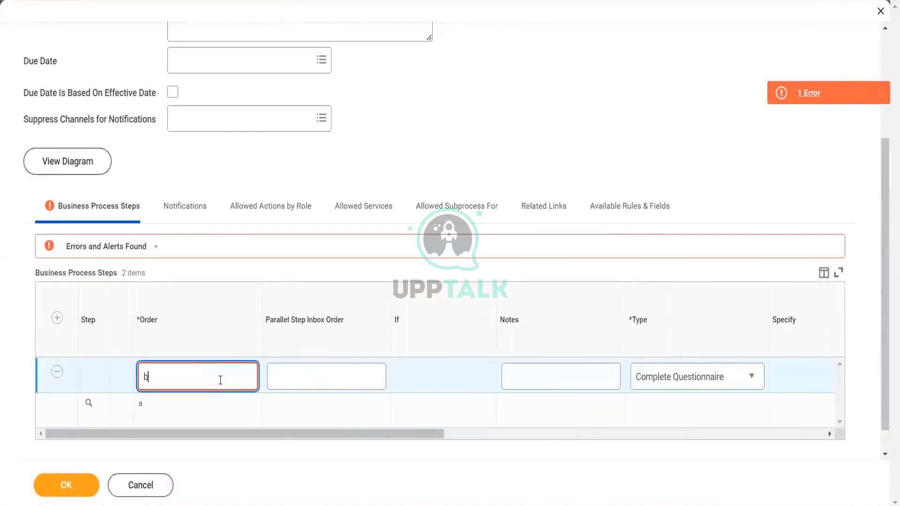
pyautogui.click(188, 457)
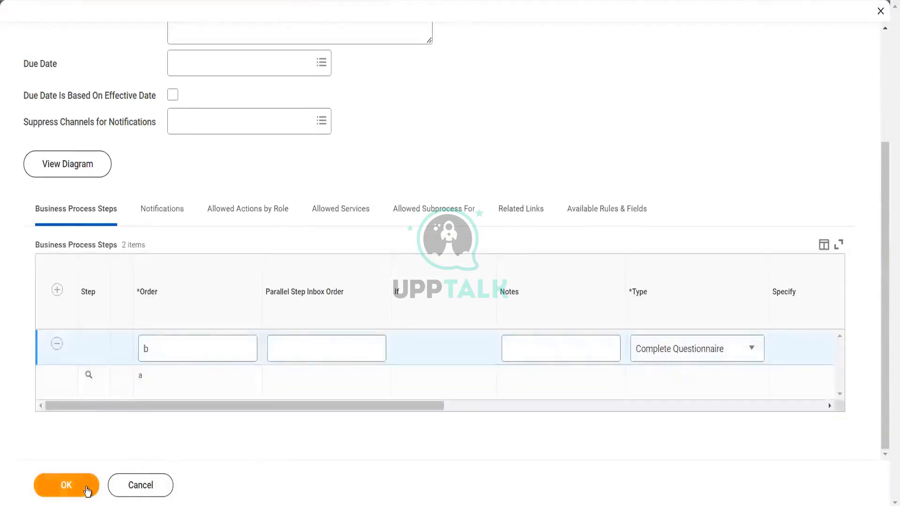
pyautogui.click(82, 488)
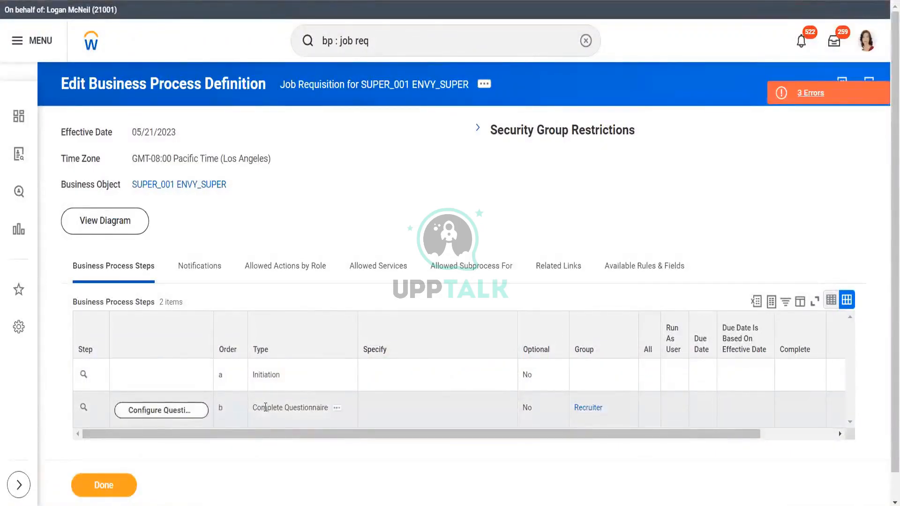
# Step: Open Configure Questionnaire Step for step b and browse the available questionnaires
pyautogui.moveTo(266, 407); pyautogui.dragTo(303, 406)
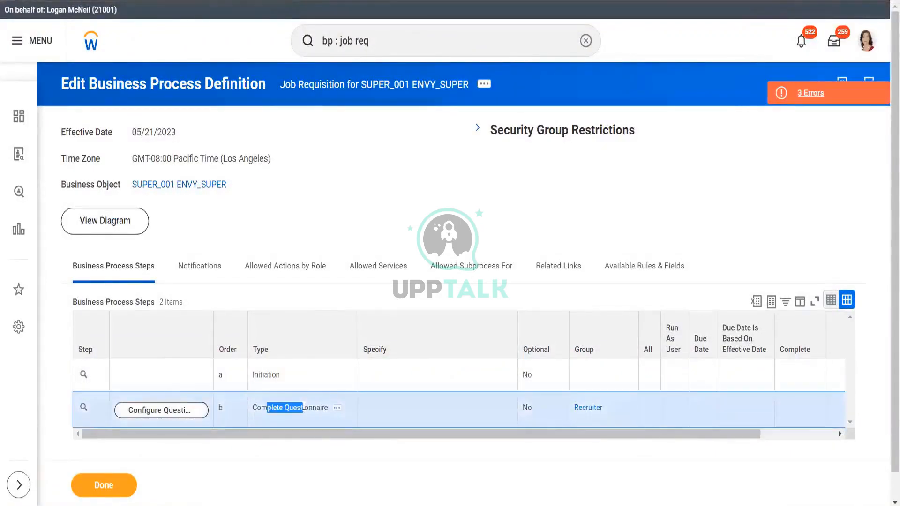
pyautogui.click(176, 413)
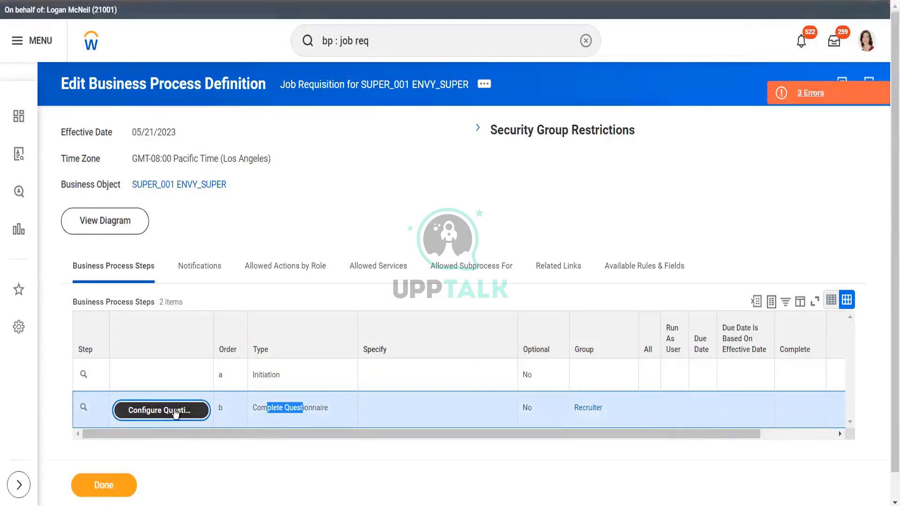
pyautogui.click(175, 412)
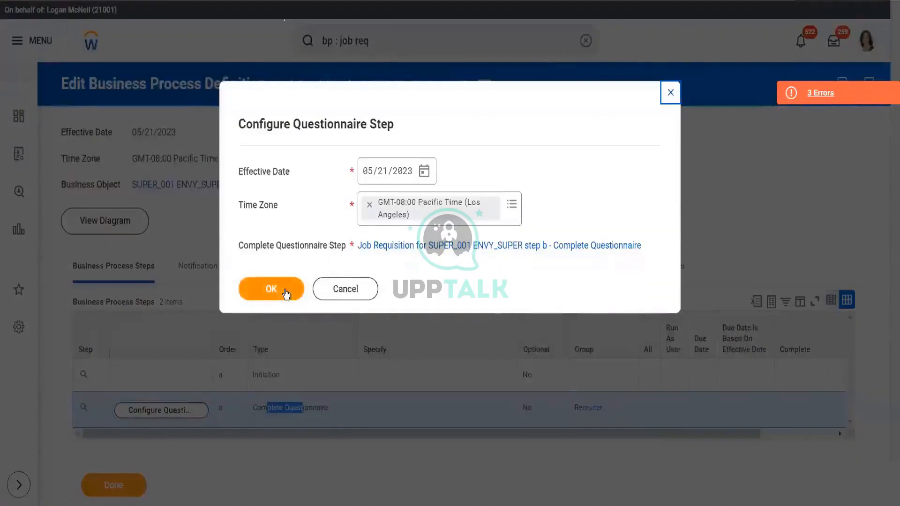
pyautogui.click(285, 289)
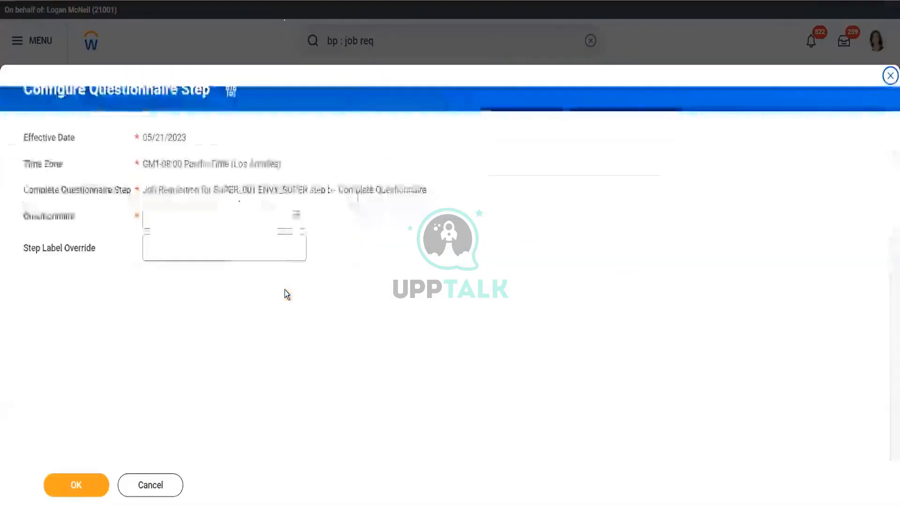
pyautogui.click(267, 209)
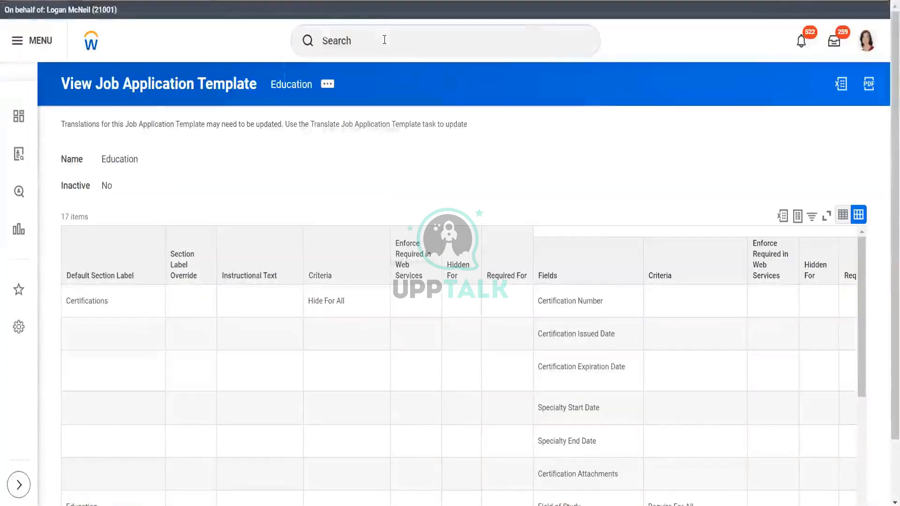
# Step: Create a new questionnaire named 'Educationestion' through the Configure Questionnaire task
pyautogui.click(384, 40)
pyautogui.write('ques')
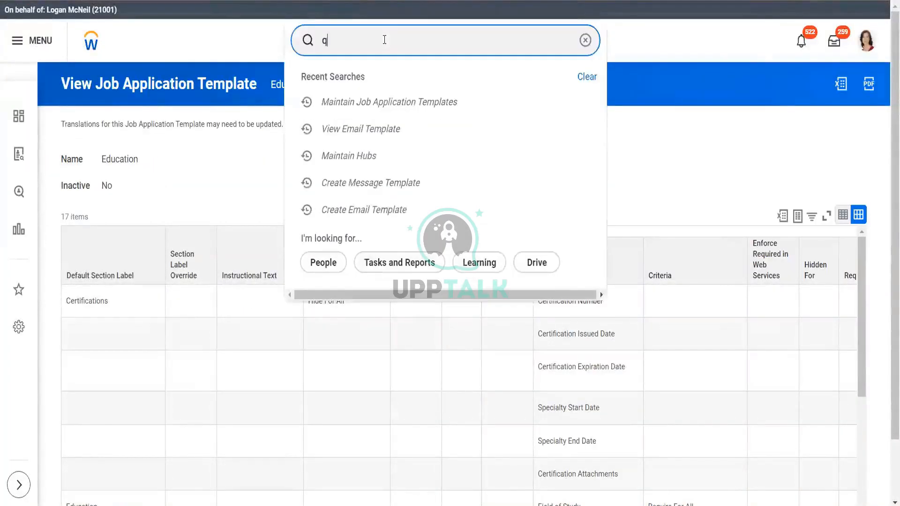
pyautogui.write('tion')
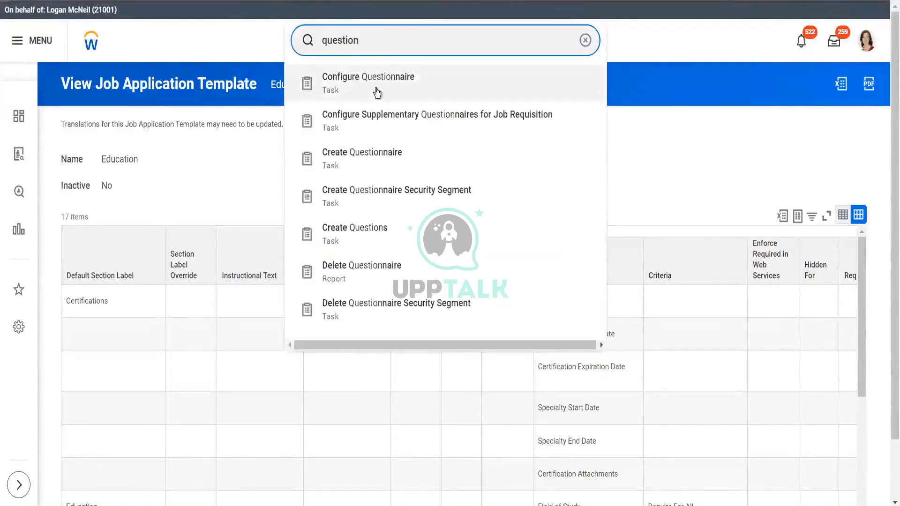
pyautogui.click(377, 93)
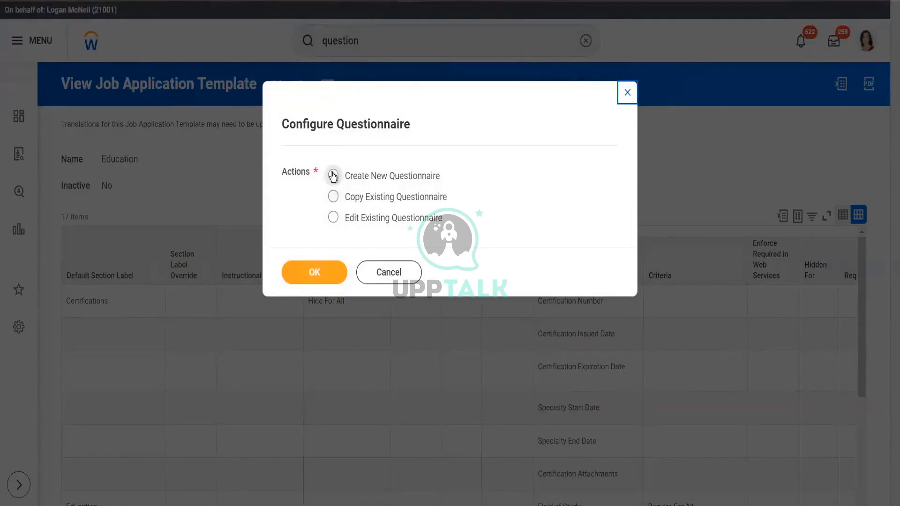
pyautogui.click(333, 176)
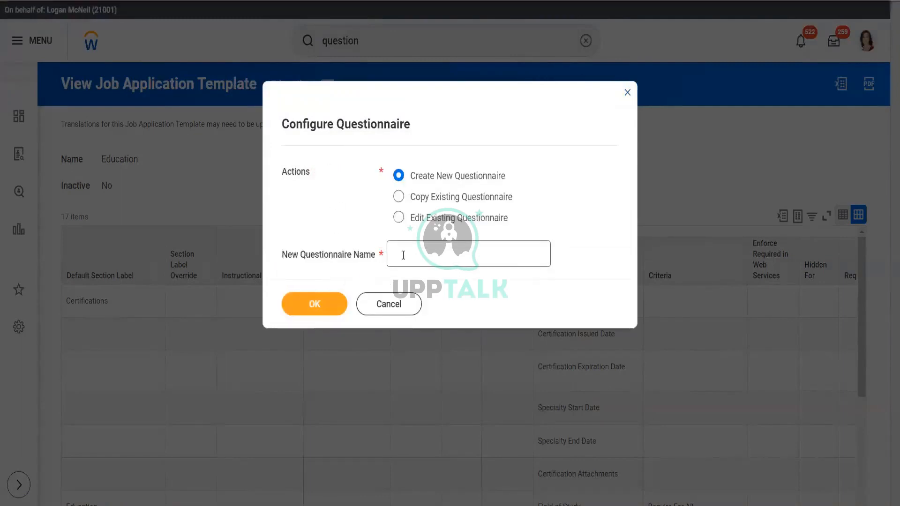
pyautogui.click(404, 255)
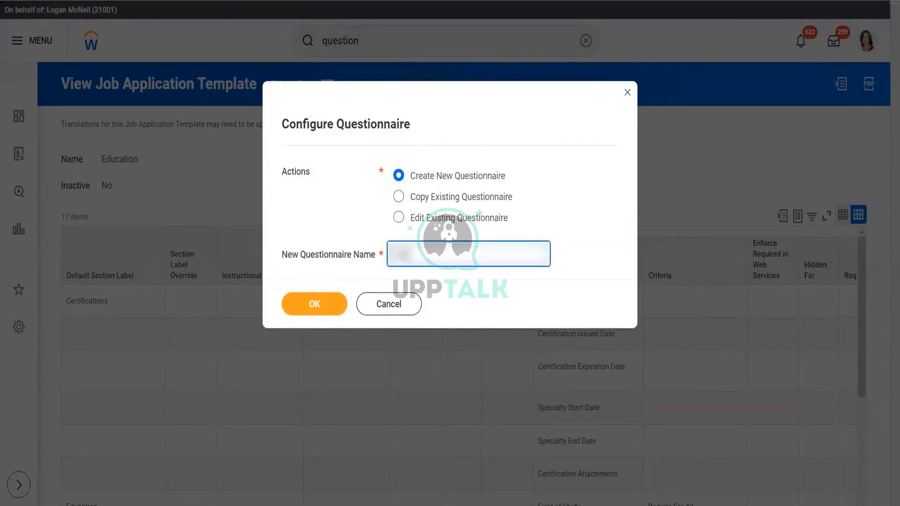
pyautogui.write('Education')
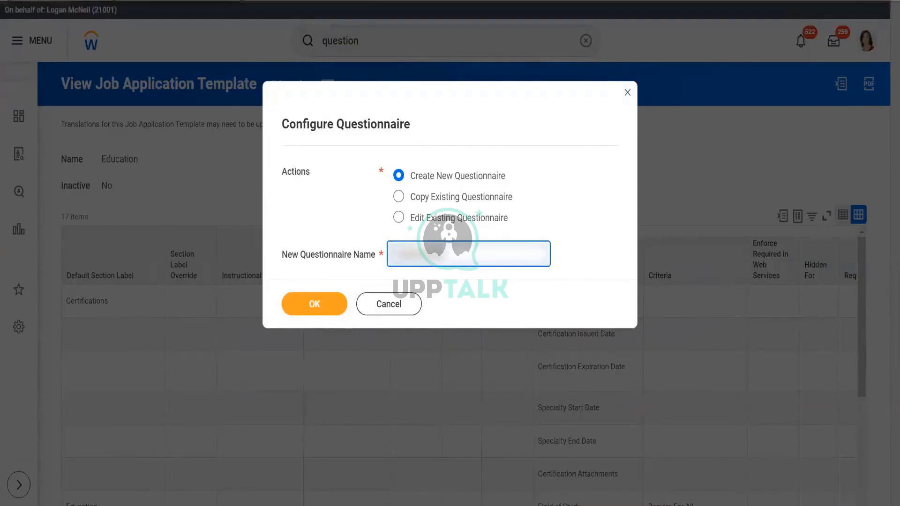
pyautogui.write('estion')
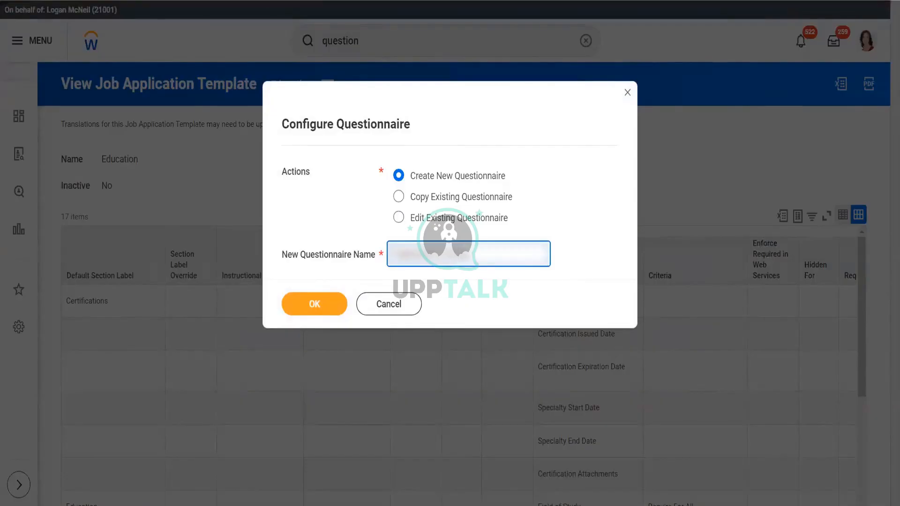
pyautogui.click(332, 306)
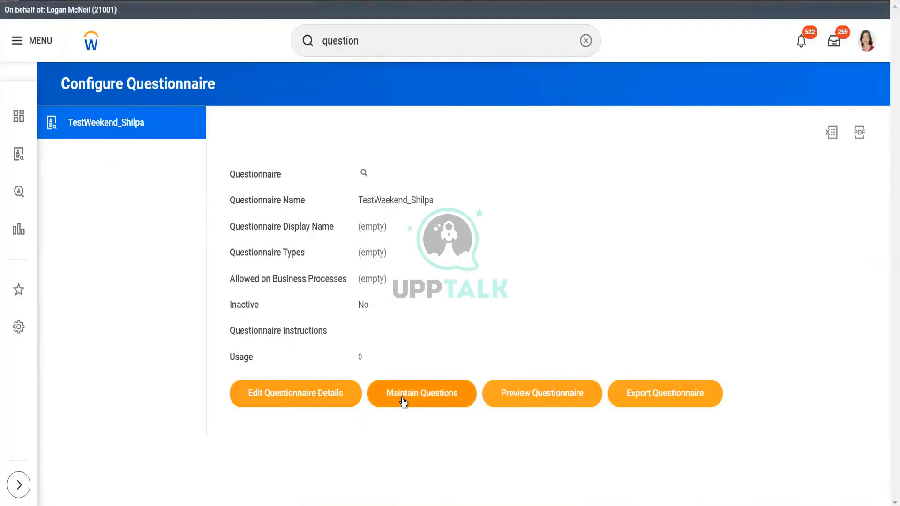
pyautogui.click(308, 396)
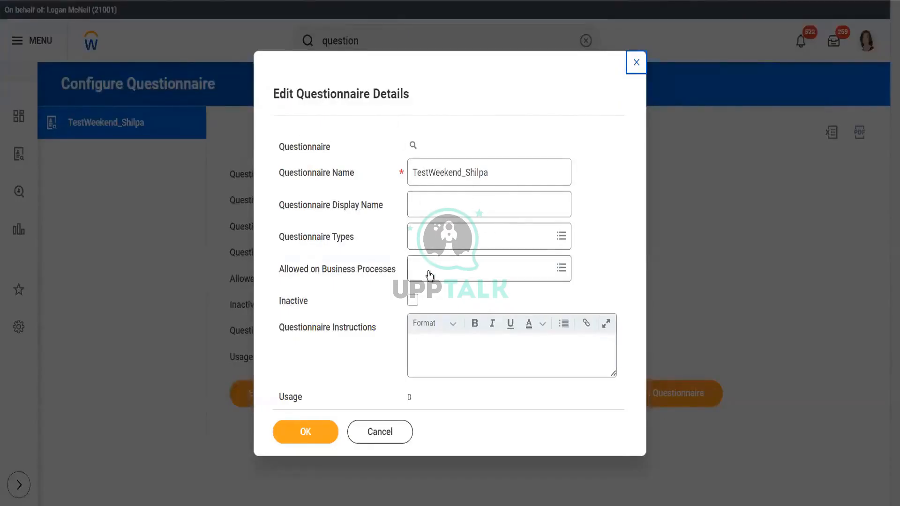
pyautogui.click(482, 269)
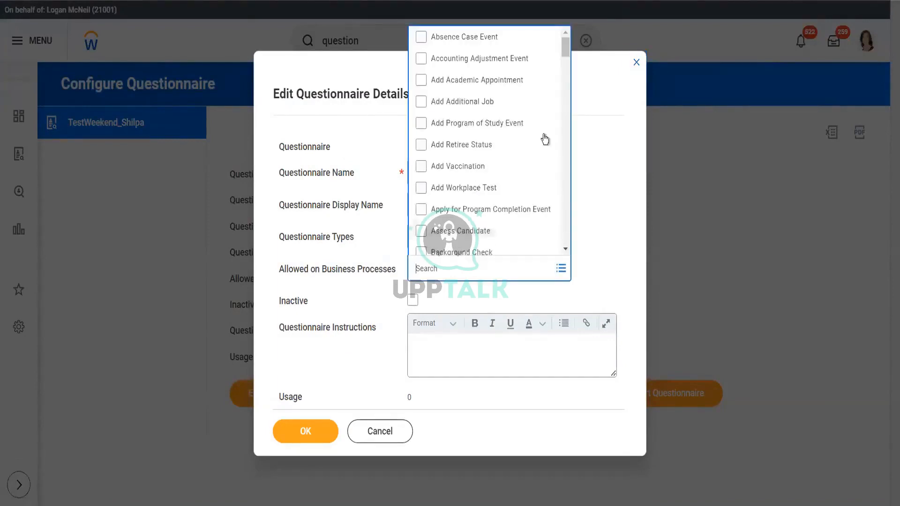
pyautogui.moveTo(564, 44); pyautogui.dragTo(564, 55)
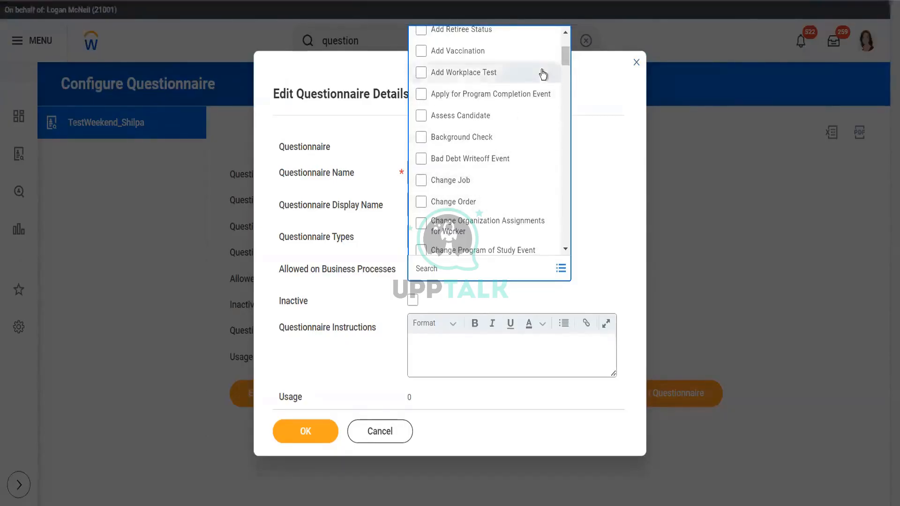
pyautogui.write('ba')
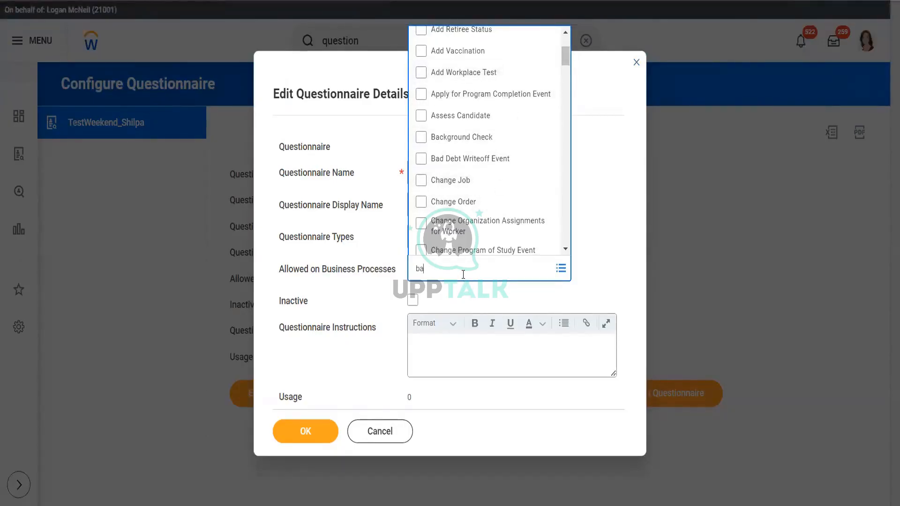
pyautogui.write('ckground')
pyautogui.press('Return')
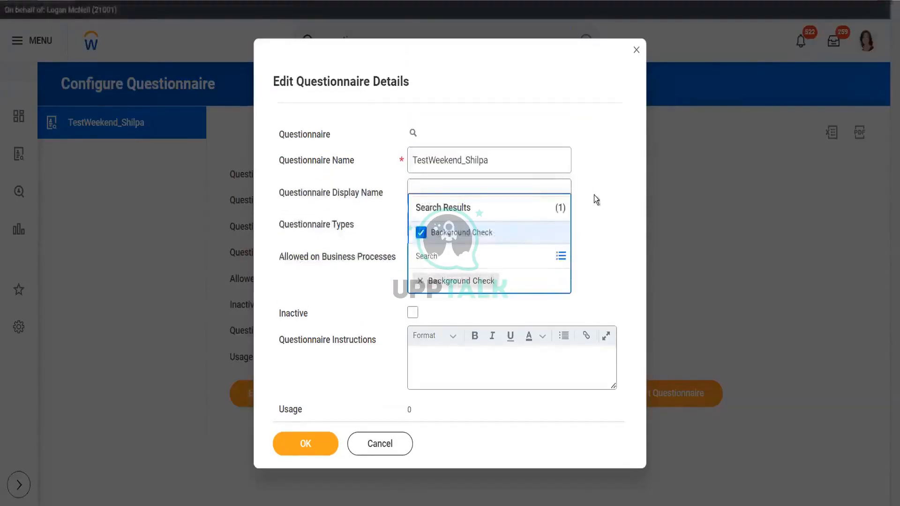
pyautogui.click(594, 195)
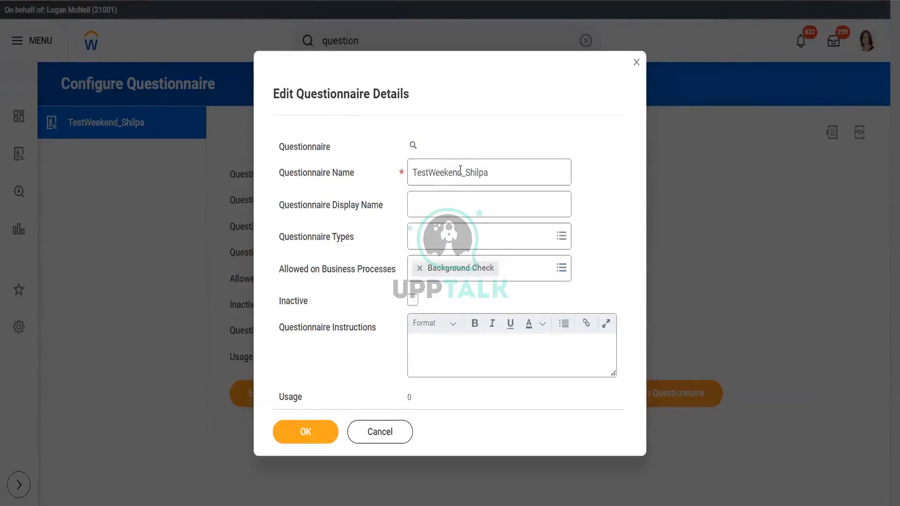
pyautogui.moveTo(495, 167); pyautogui.dragTo(384, 176)
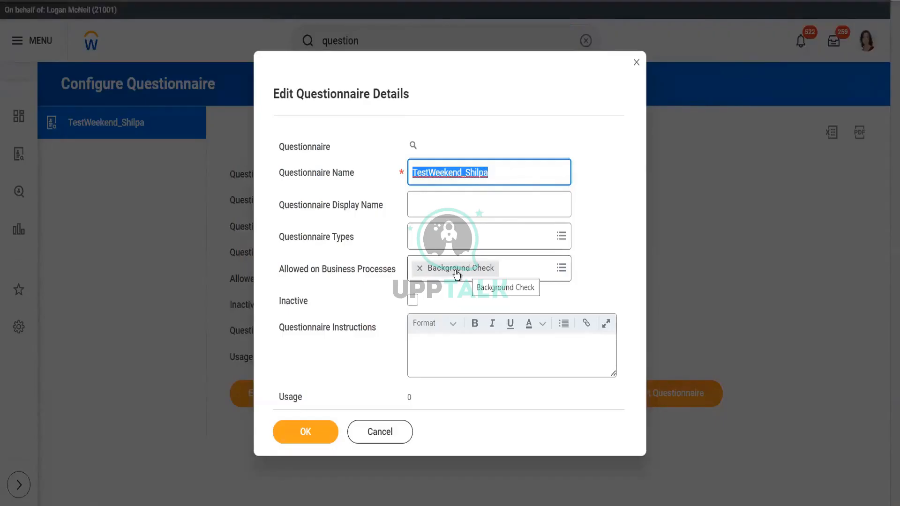
pyautogui.click(419, 268)
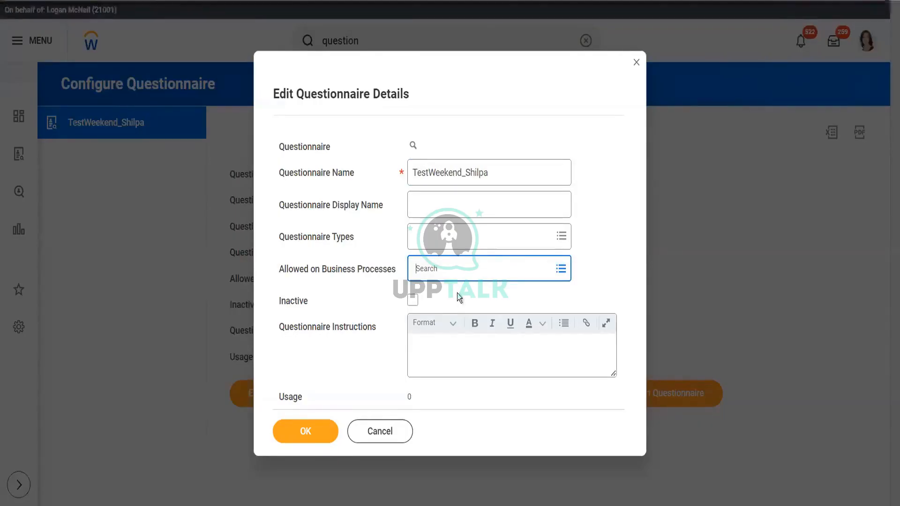
pyautogui.click(488, 267)
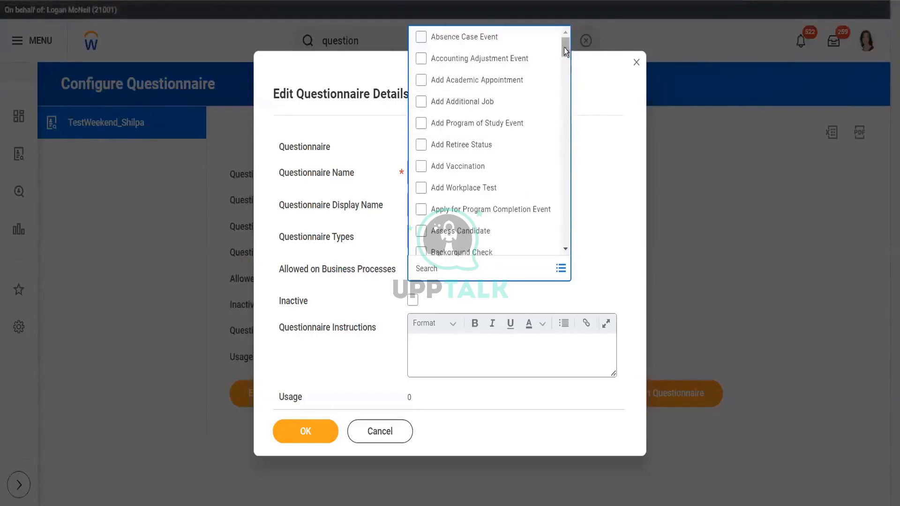
pyautogui.moveTo(563, 47)
pyautogui.mouseDown()
pyautogui.moveTo(564, 170)
pyautogui.moveTo(564, 42)
pyautogui.mouseUp()
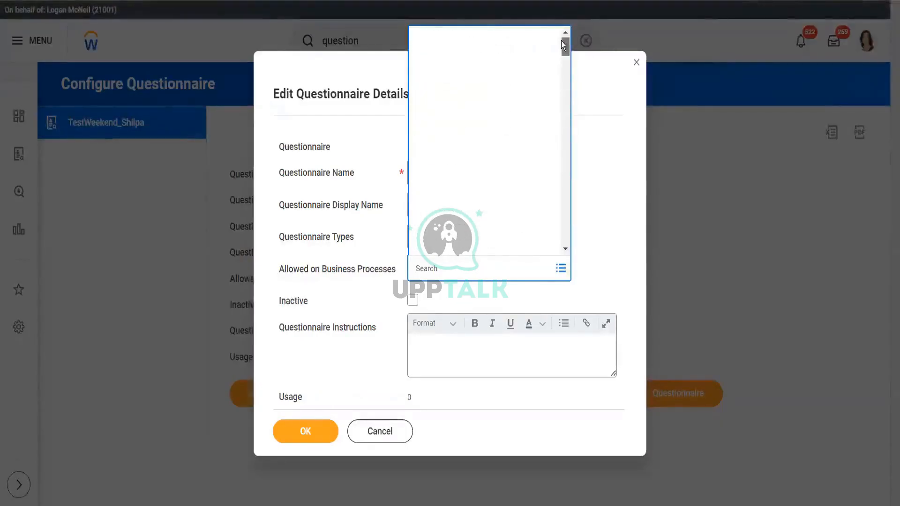
pyautogui.click(591, 238)
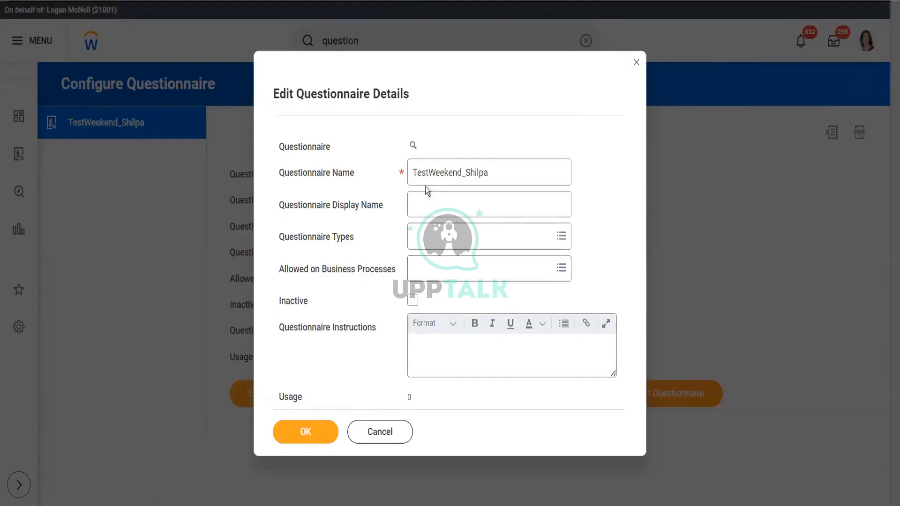
pyautogui.click(303, 430)
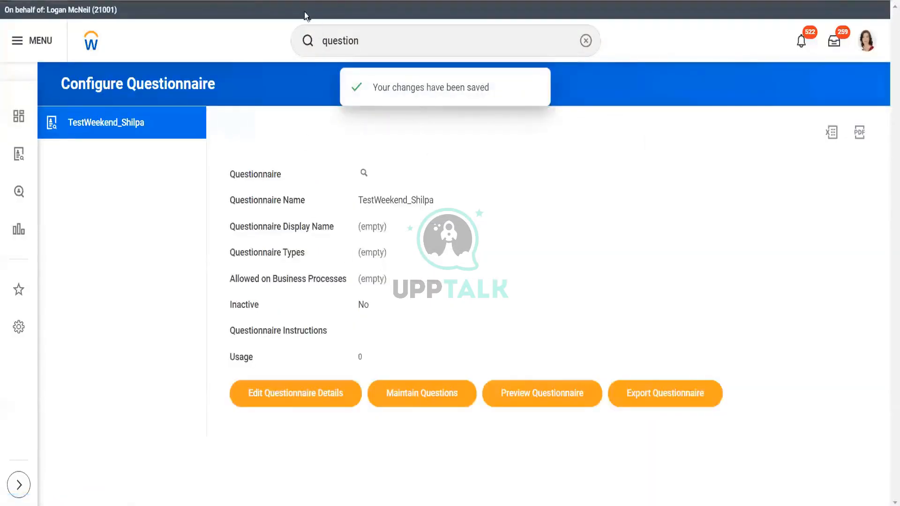
# Step: Start a new question in Maintain Questions with type Multiple Choice - Multi Select
pyautogui.click(419, 403)
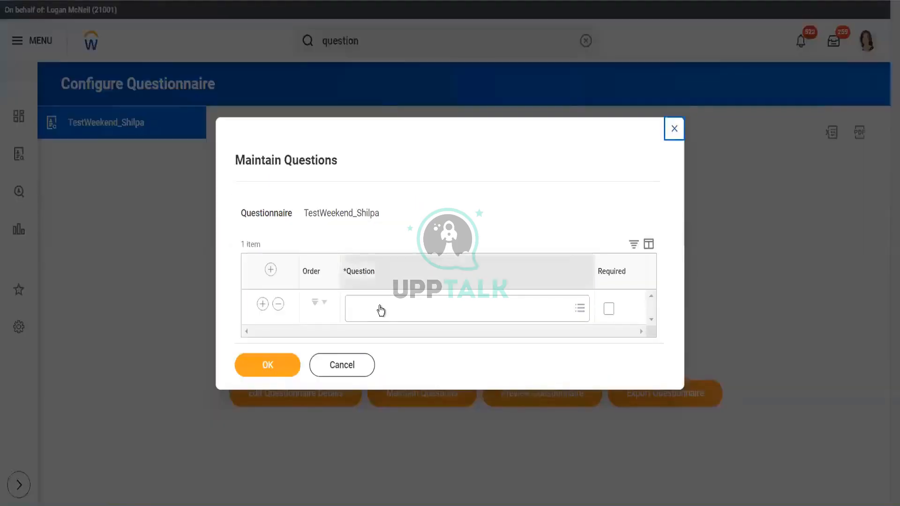
pyautogui.click(385, 308)
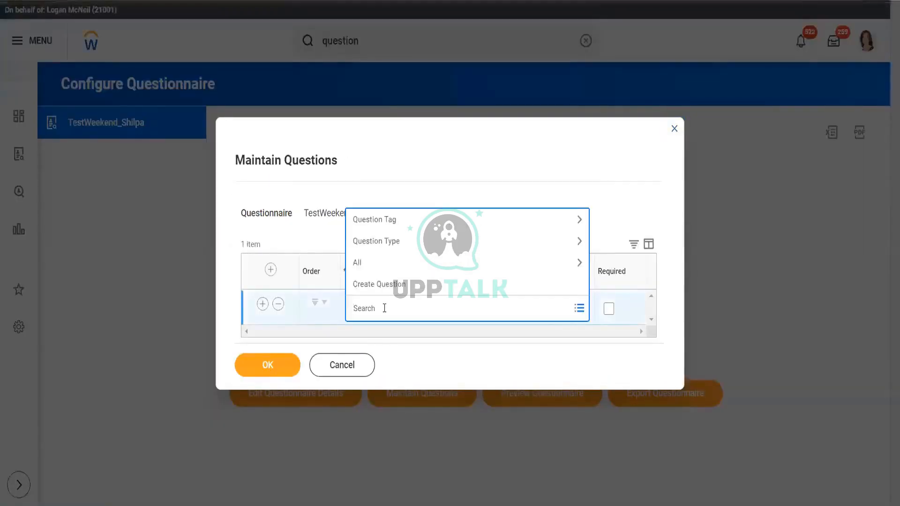
pyautogui.click(406, 285)
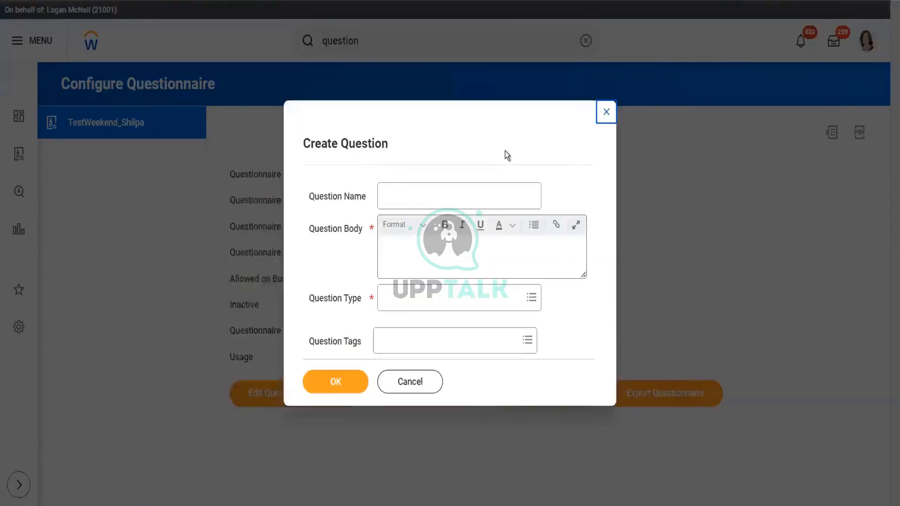
pyautogui.click(458, 258)
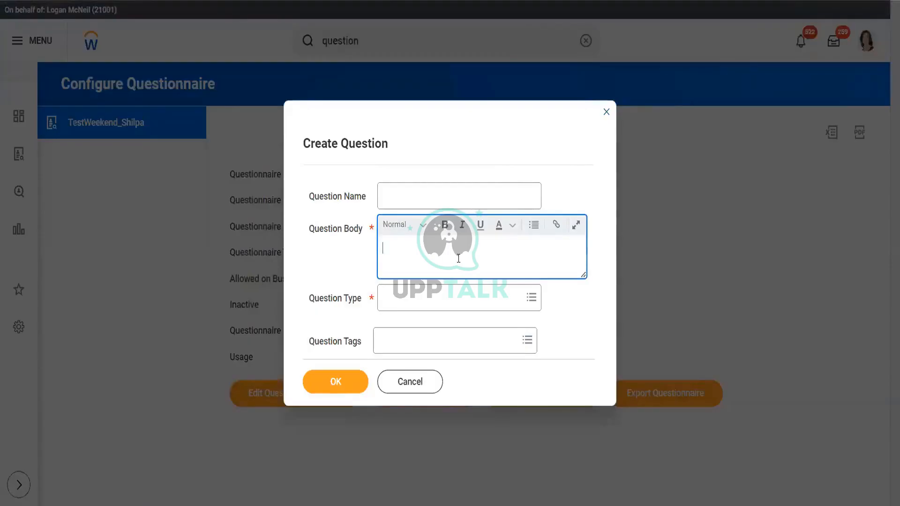
pyautogui.click(443, 298)
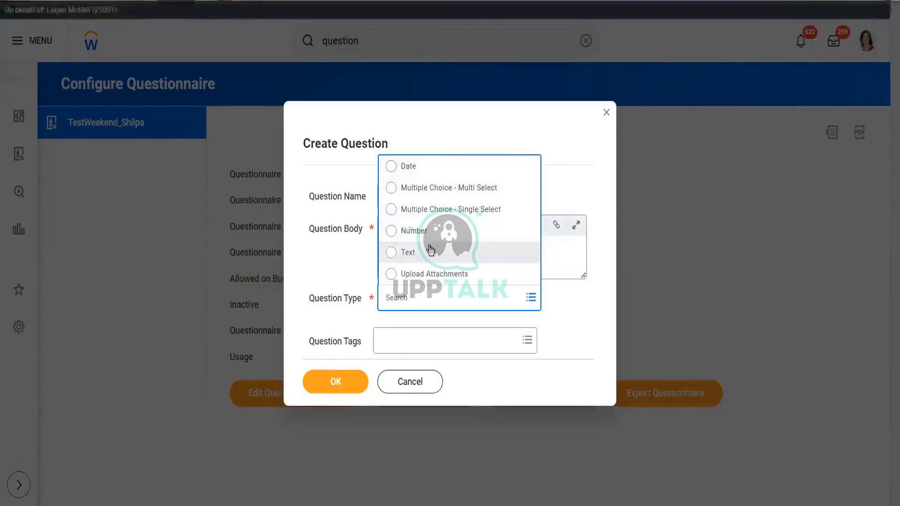
pyautogui.click(428, 196)
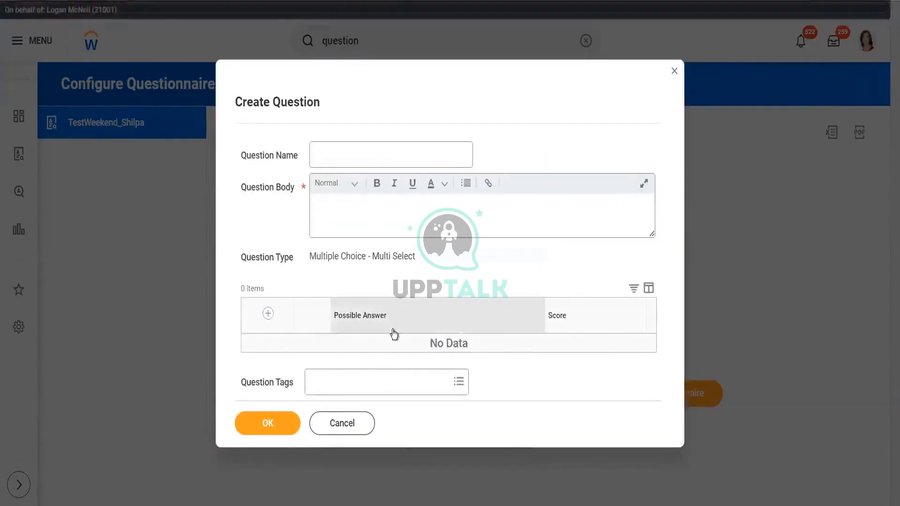
# Step: Browse the question tags without choosing any, then back out of the draft question
pyautogui.click(459, 382)
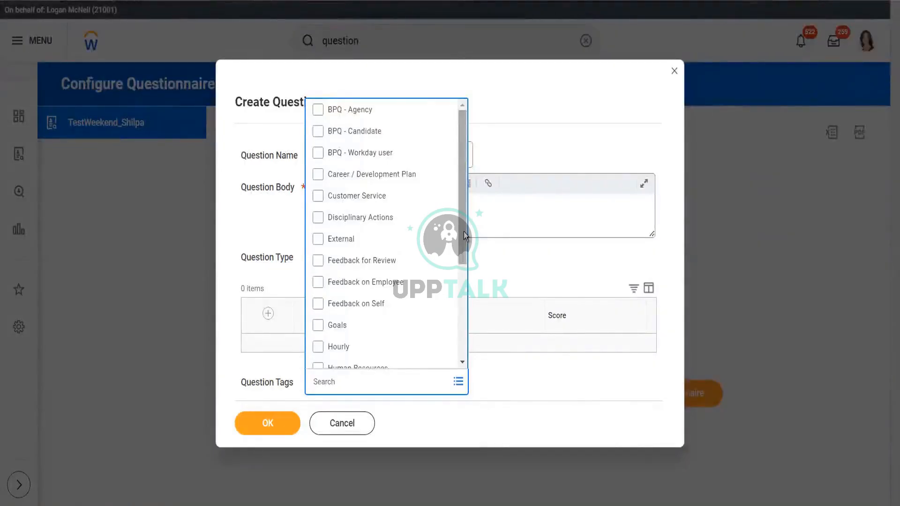
pyautogui.moveTo(463, 231); pyautogui.dragTo(464, 132)
pyautogui.click(516, 128)
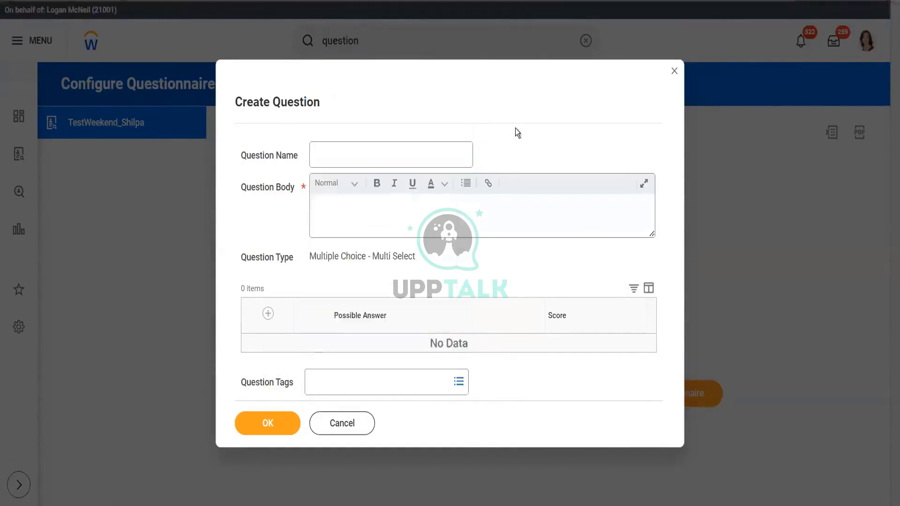
pyautogui.click(417, 212)
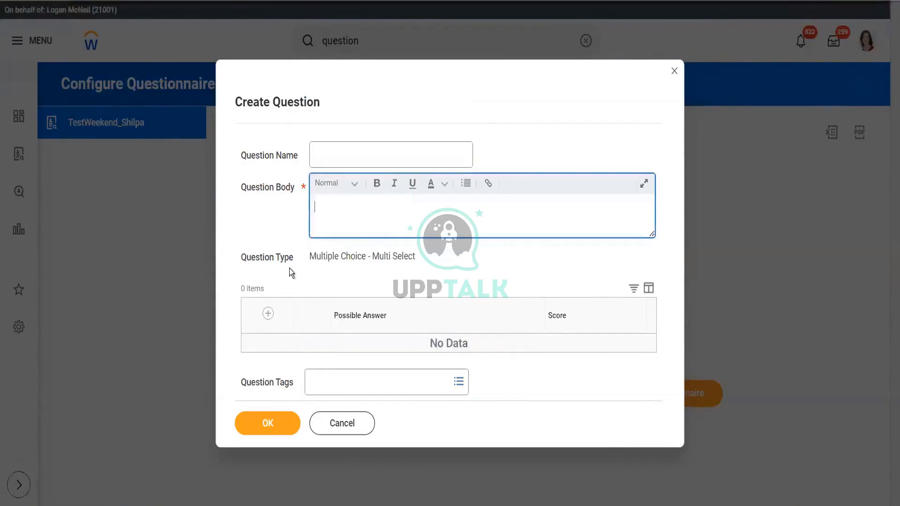
pyautogui.click(330, 424)
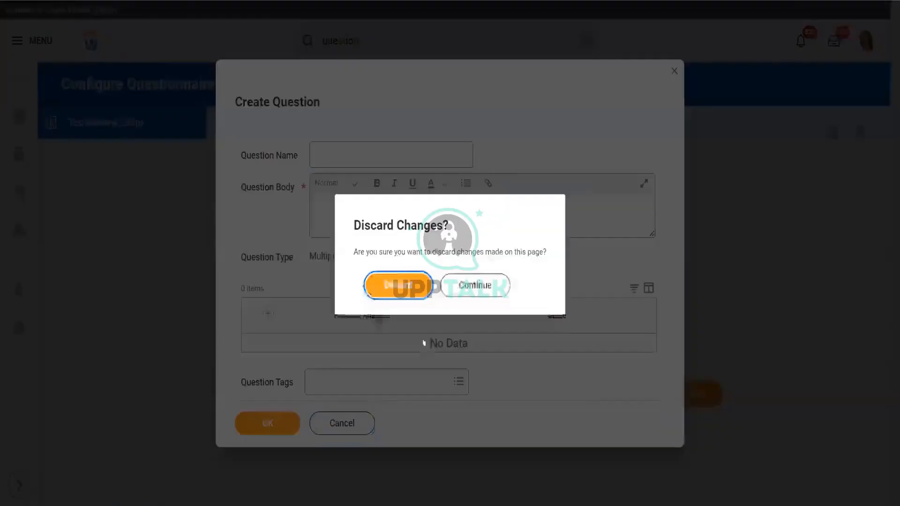
pyautogui.click(452, 284)
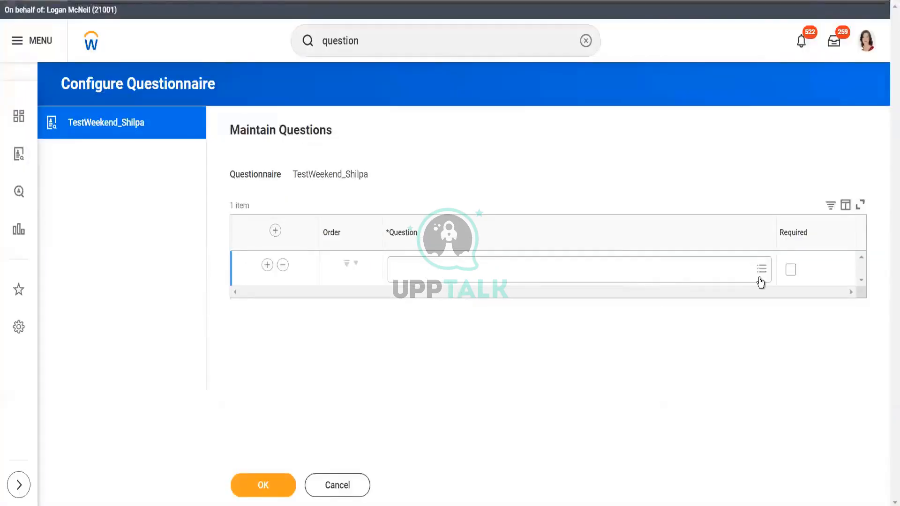
# Step: Add the Age and Acquisition Name questions from All questions and save the questionnaire
pyautogui.click(762, 277)
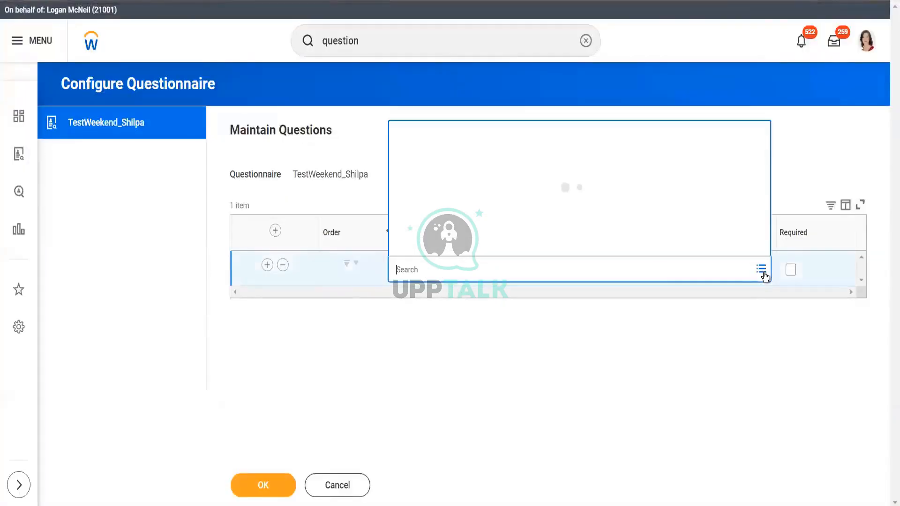
pyautogui.click(471, 228)
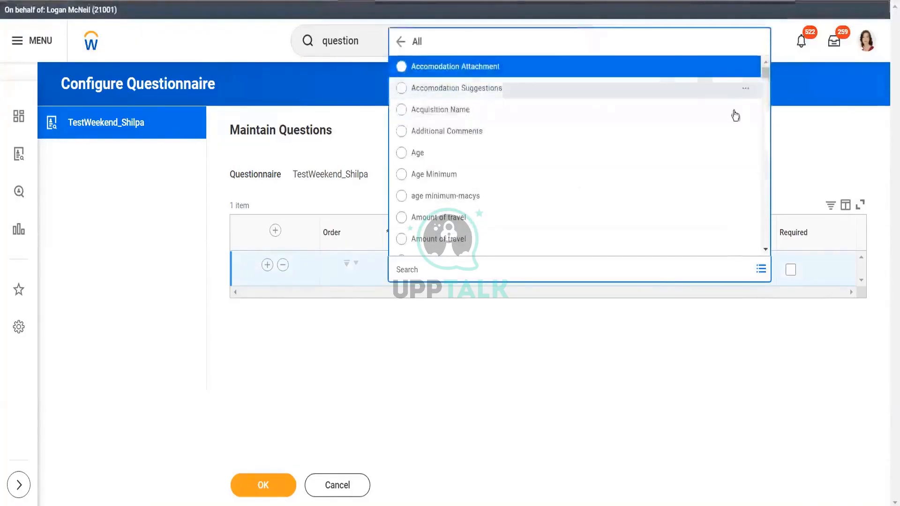
pyautogui.moveTo(764, 72)
pyautogui.mouseDown()
pyautogui.moveTo(766, 82)
pyautogui.moveTo(765, 69)
pyautogui.mouseUp()
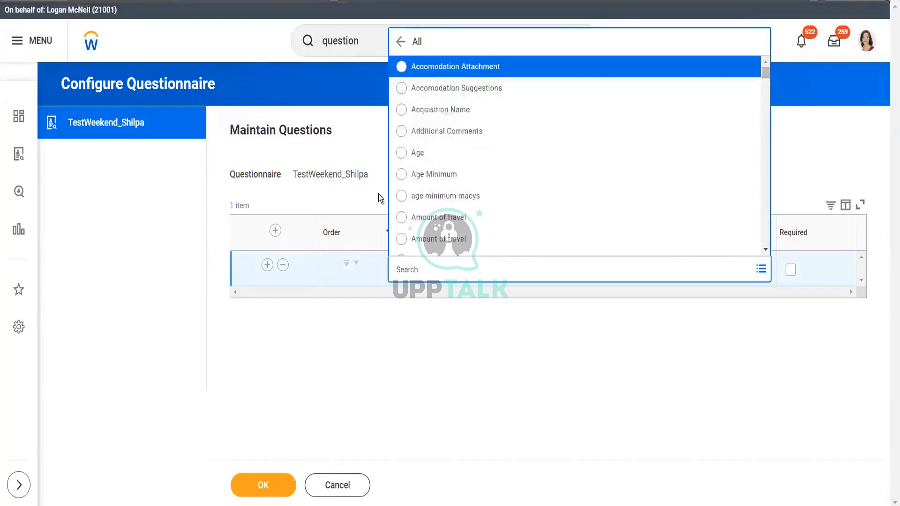
pyautogui.click(463, 160)
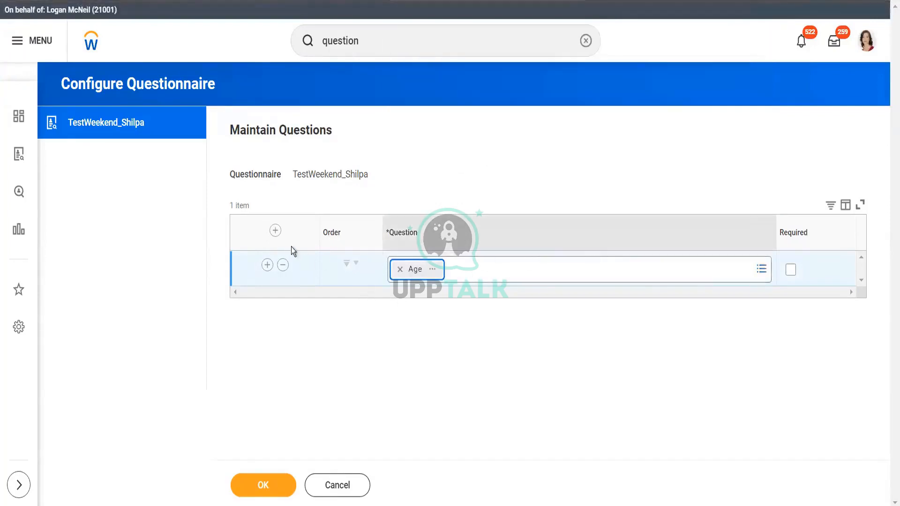
pyautogui.click(275, 231)
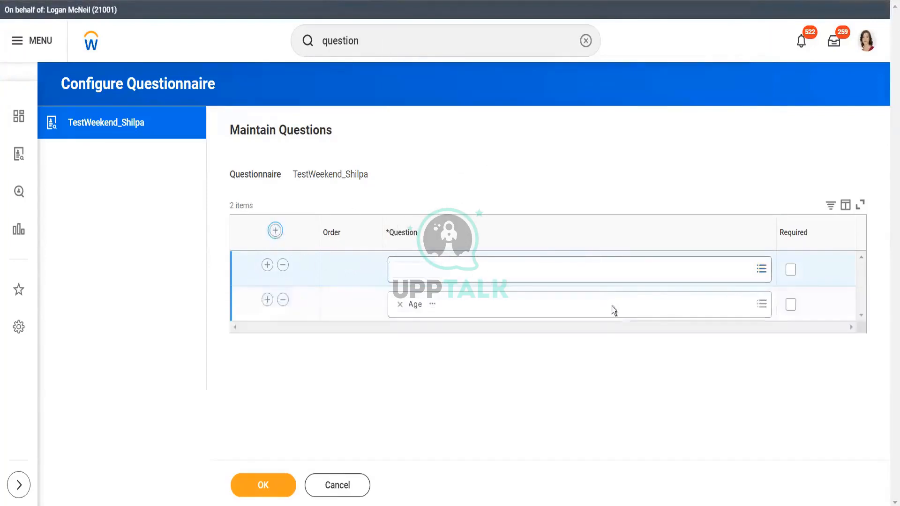
pyautogui.click(761, 269)
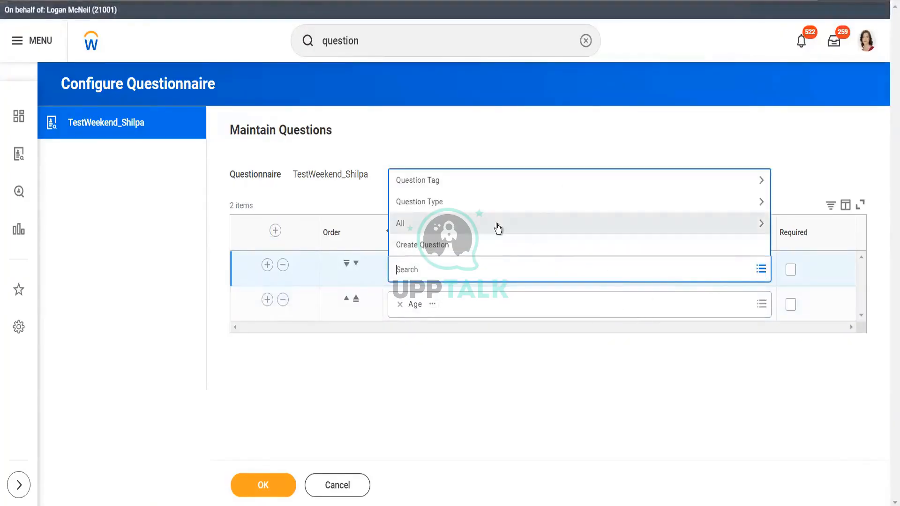
pyautogui.click(498, 229)
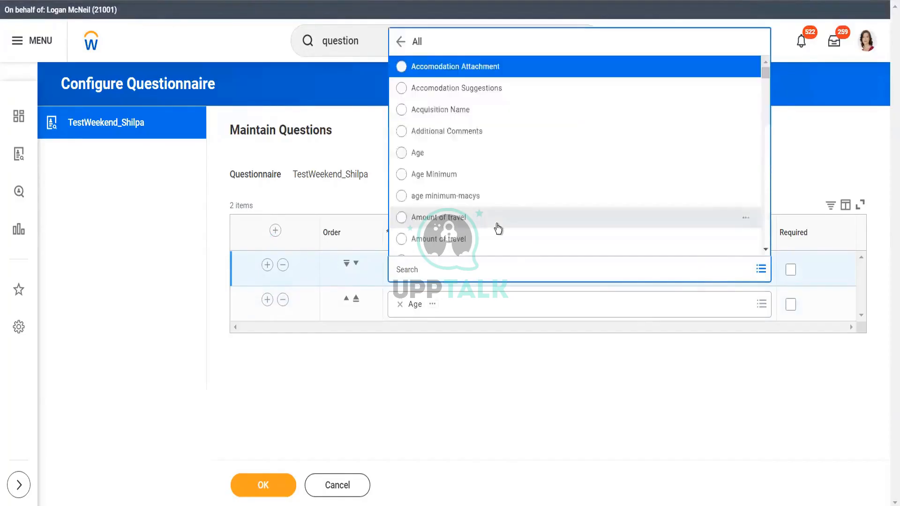
pyautogui.click(466, 111)
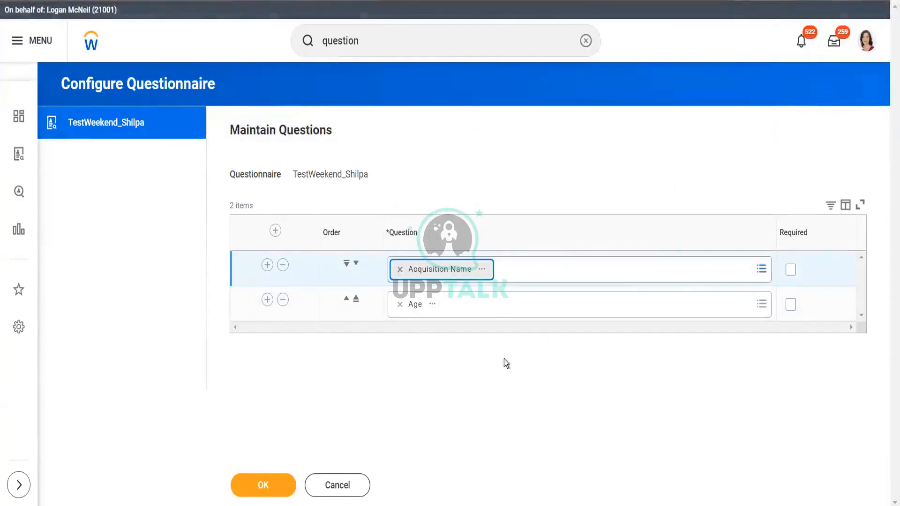
pyautogui.click(270, 487)
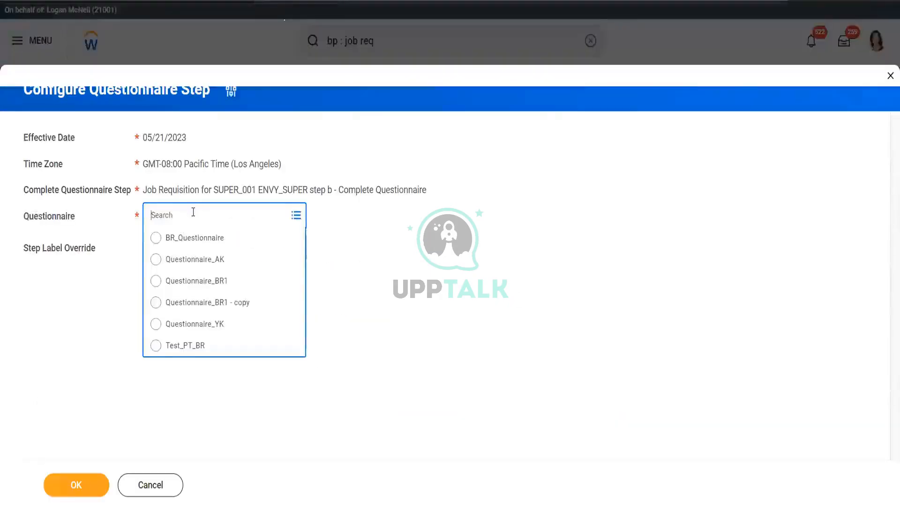
# Step: Search questionnaires for 'test', then discard the unsaved questionnaire step changes
pyautogui.click(214, 225)
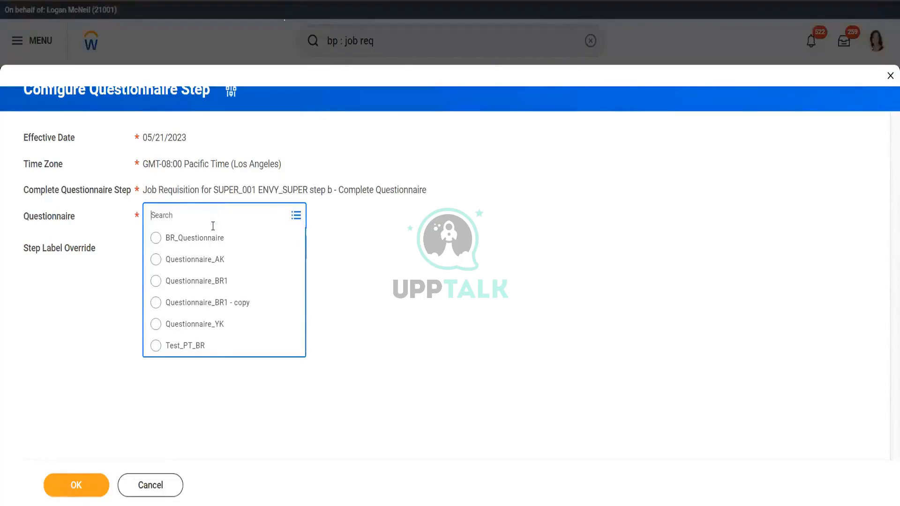
pyautogui.write('test')
pyautogui.press('Return')
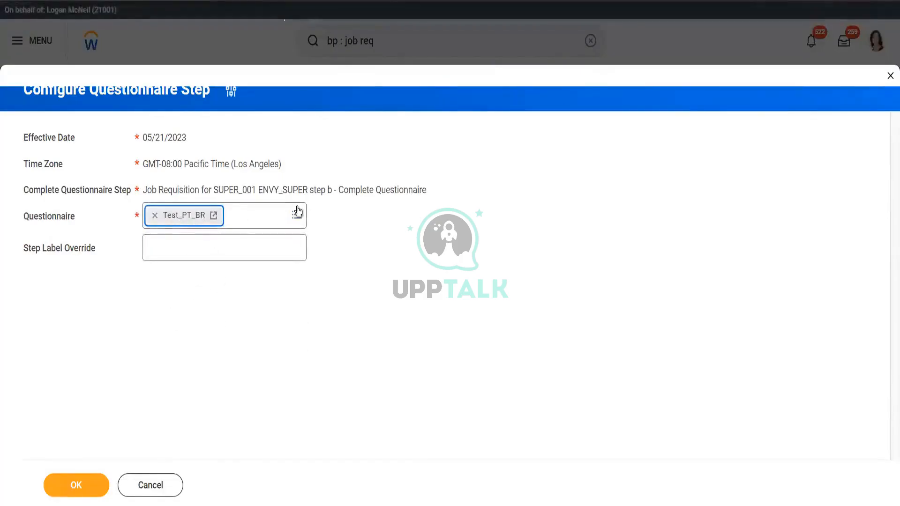
pyautogui.click(232, 93)
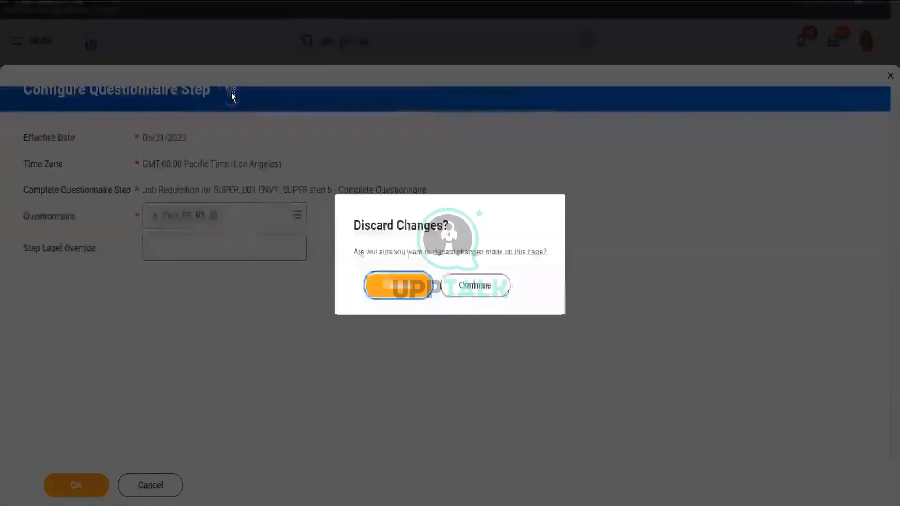
pyautogui.click(390, 284)
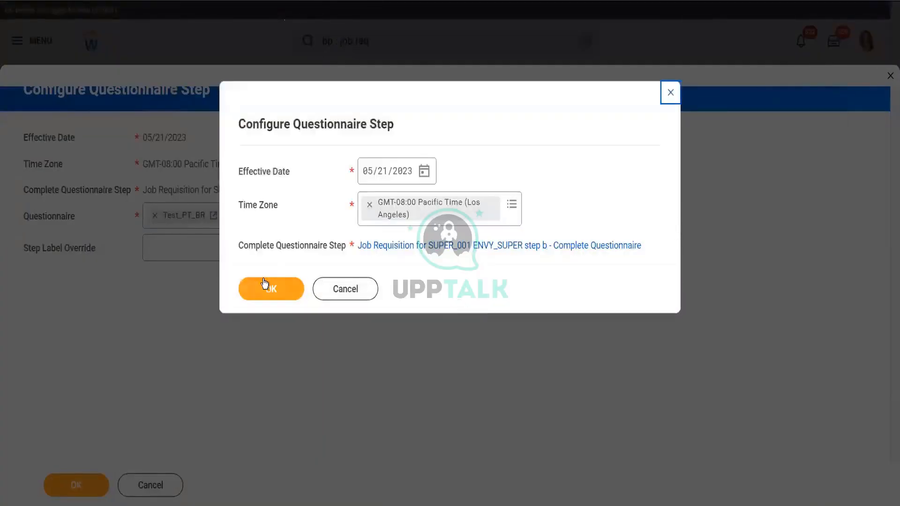
# Step: Reopen the questionnaire step, then cancel it and the Edit Business Process Definition prompt
pyautogui.click(267, 286)
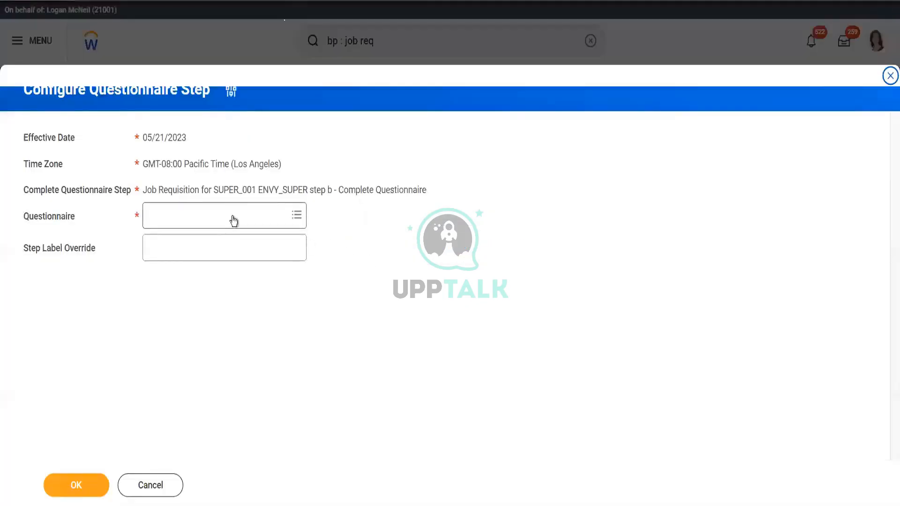
pyautogui.click(233, 216)
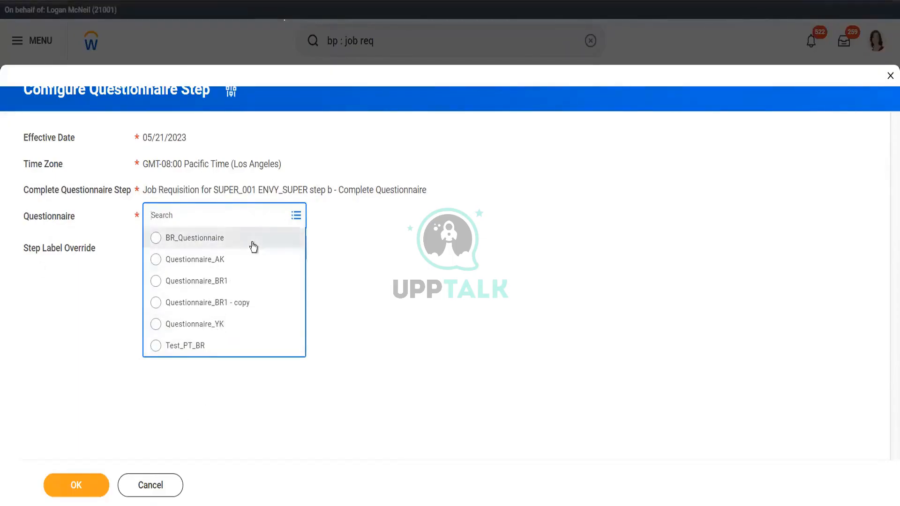
pyautogui.click(230, 417)
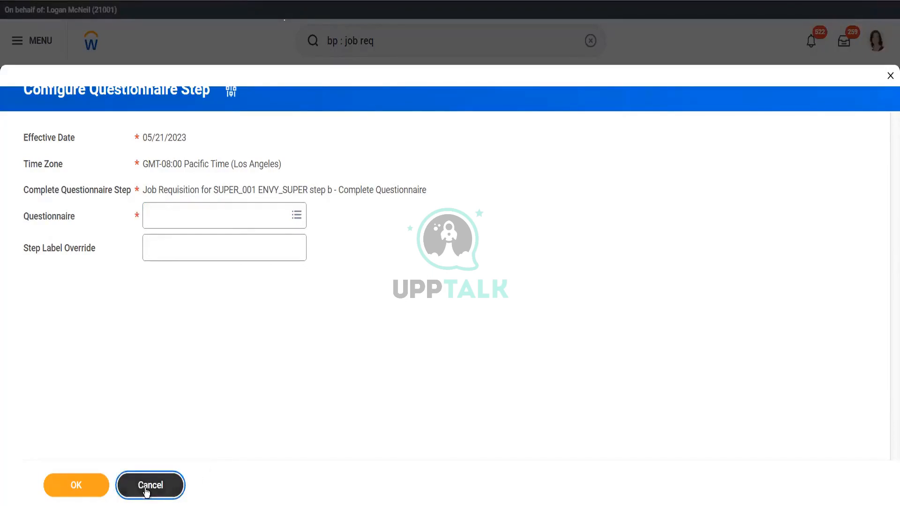
pyautogui.click(147, 490)
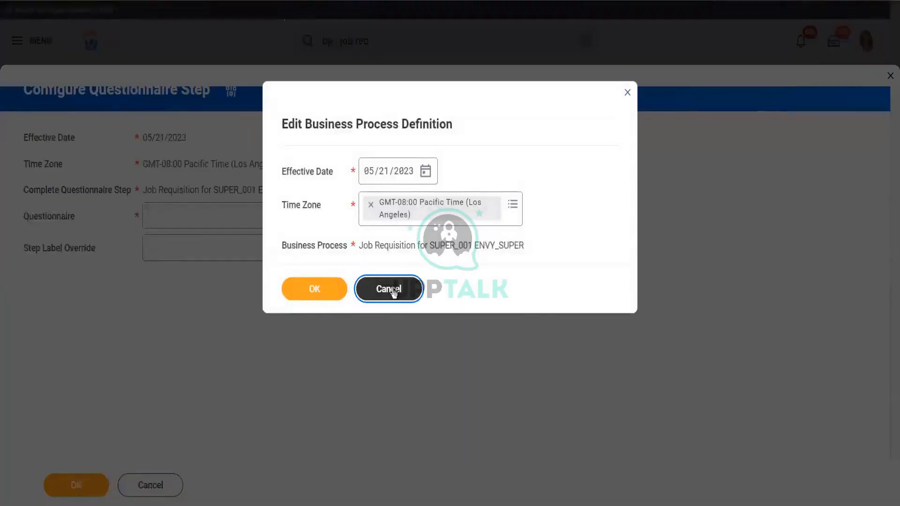
pyautogui.click(392, 290)
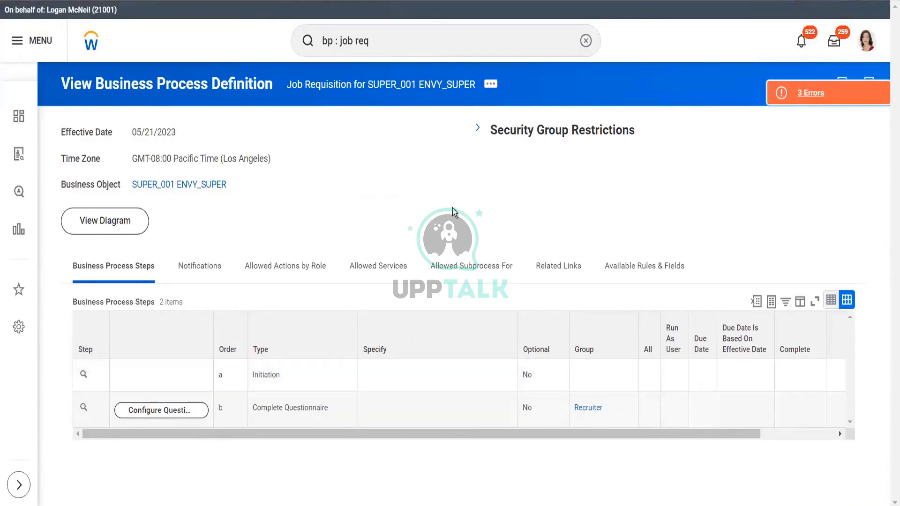
# Step: Search 'bp : post' and open the Post Job definition for Magna Info-Tech Private Limited
pyautogui.click(391, 40)
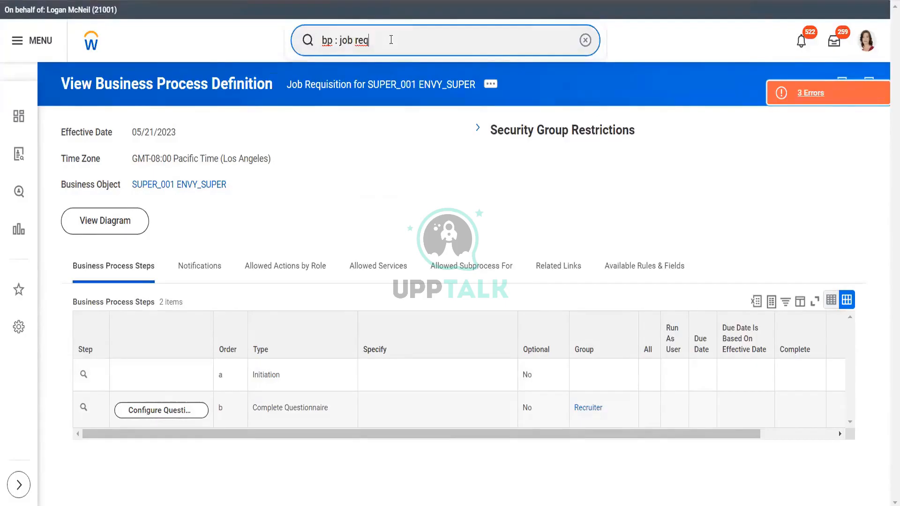
pyautogui.press('BackSpace')
pyautogui.press('BackSpace')
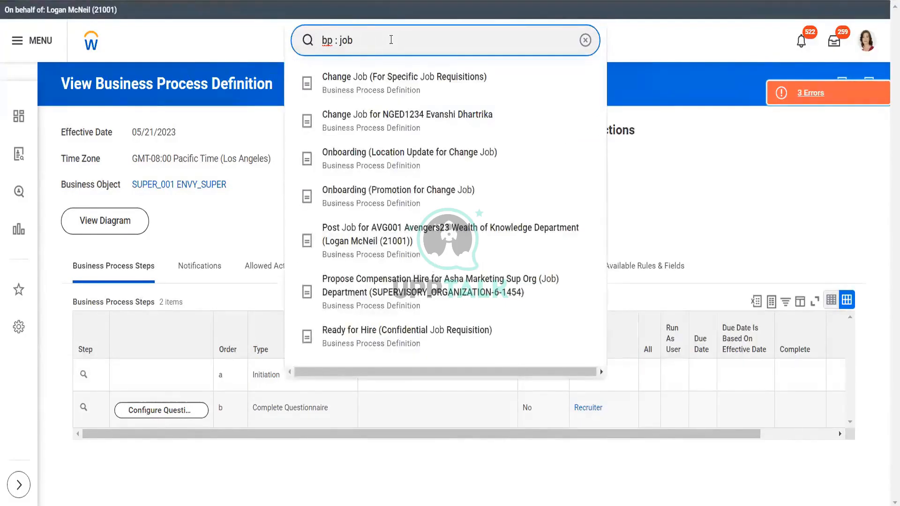
pyautogui.press('BackSpace')
pyautogui.press('BackSpace')
pyautogui.write('post')
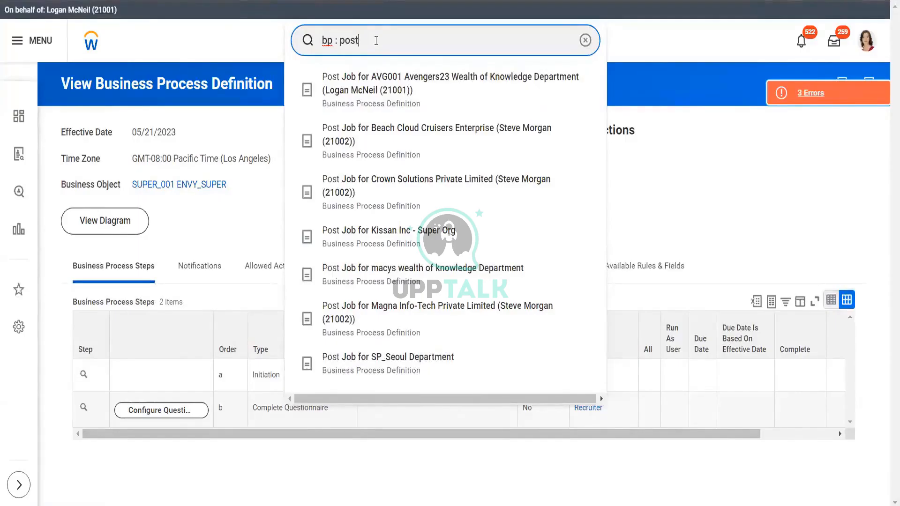
pyautogui.click(420, 306)
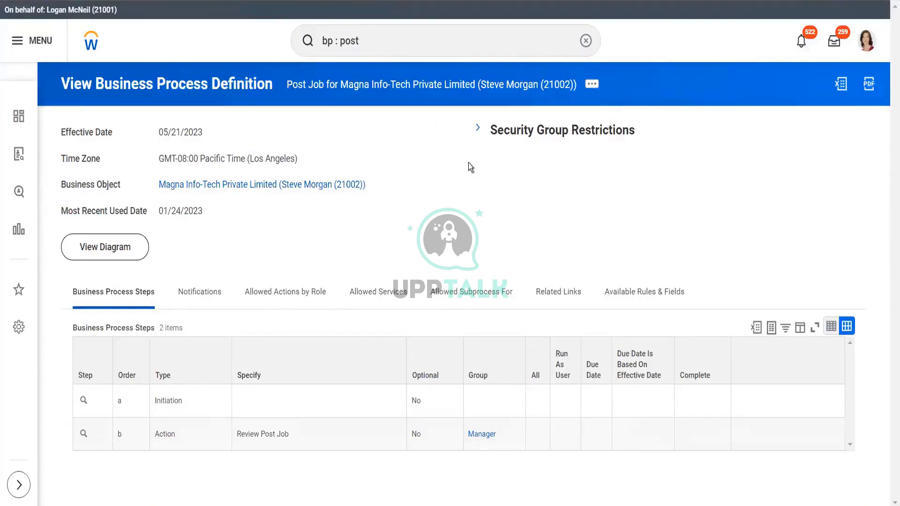
# Step: Start editing the Post Job business process definition, confirming its effective date
pyautogui.click(592, 84)
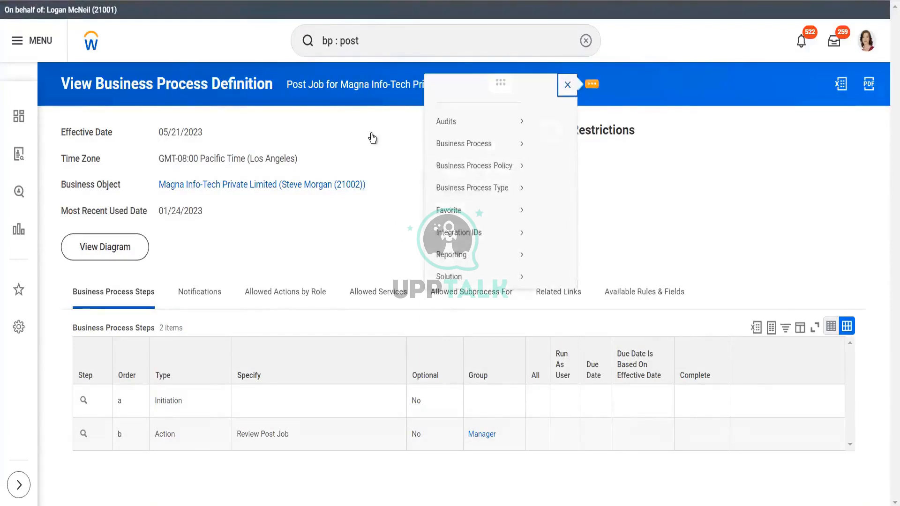
pyautogui.moveTo(150, 158)
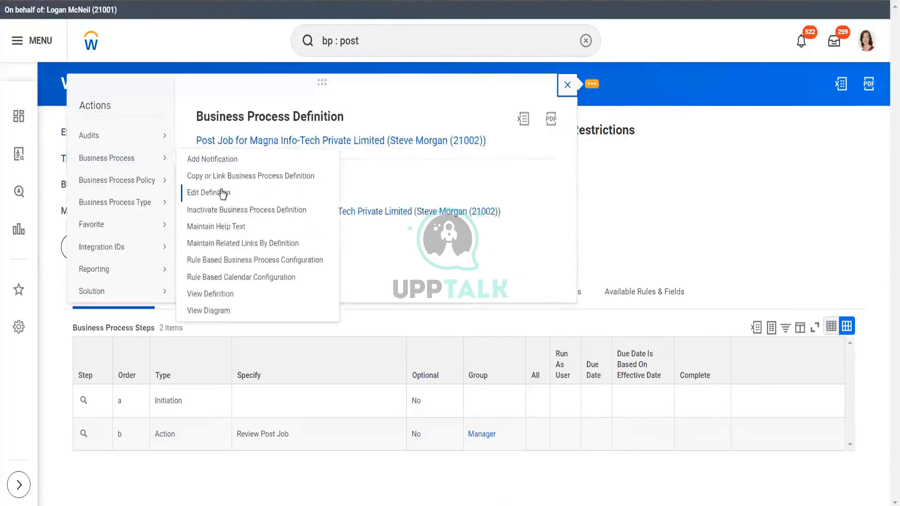
pyautogui.click(221, 189)
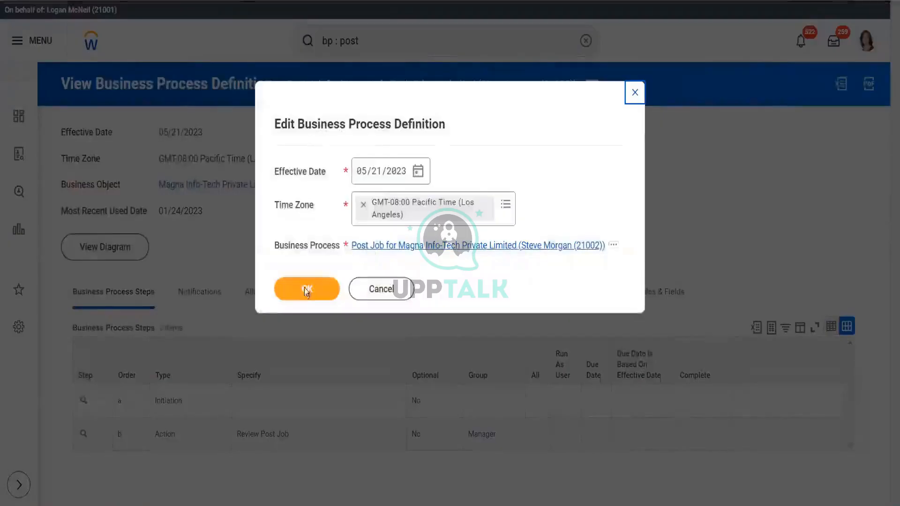
pyautogui.click(305, 293)
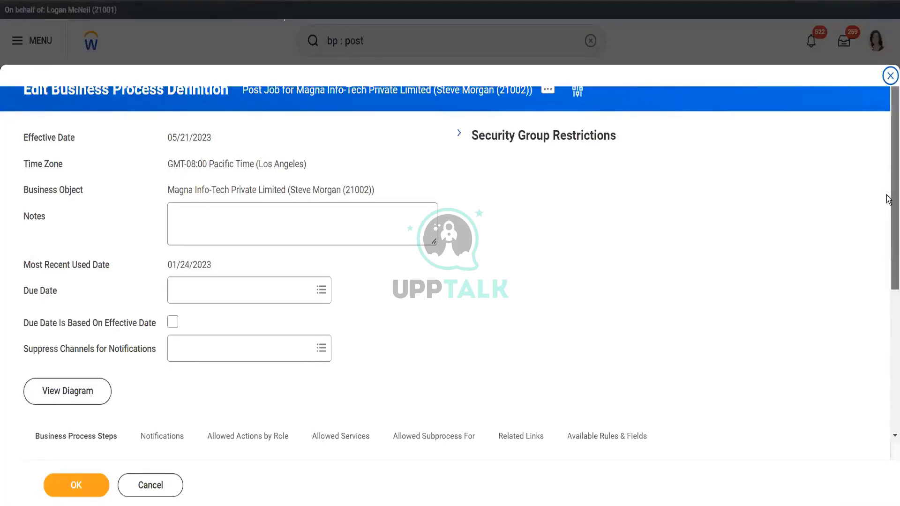
# Step: Set step b to Review Post Job for the Manager group, then cancel the edits unsaved
pyautogui.scroll(-5, 888, 200)
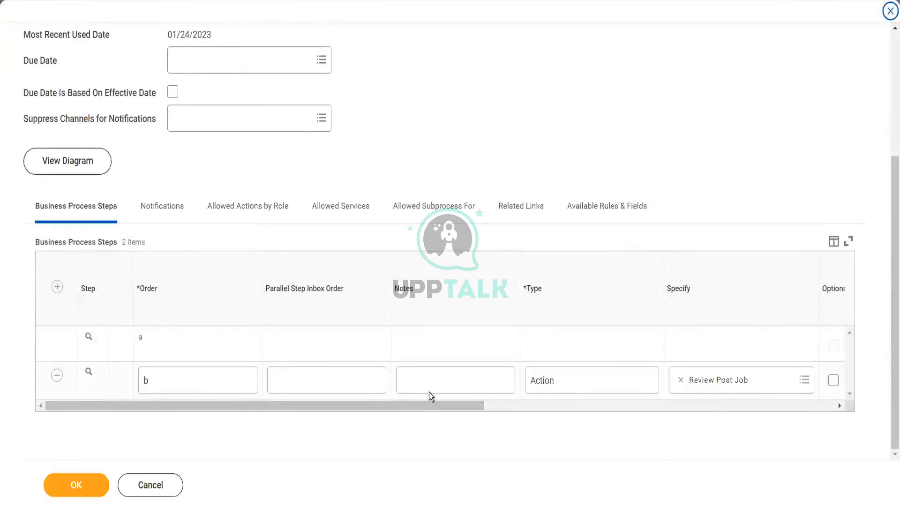
pyautogui.moveTo(428, 404); pyautogui.dragTo(588, 406)
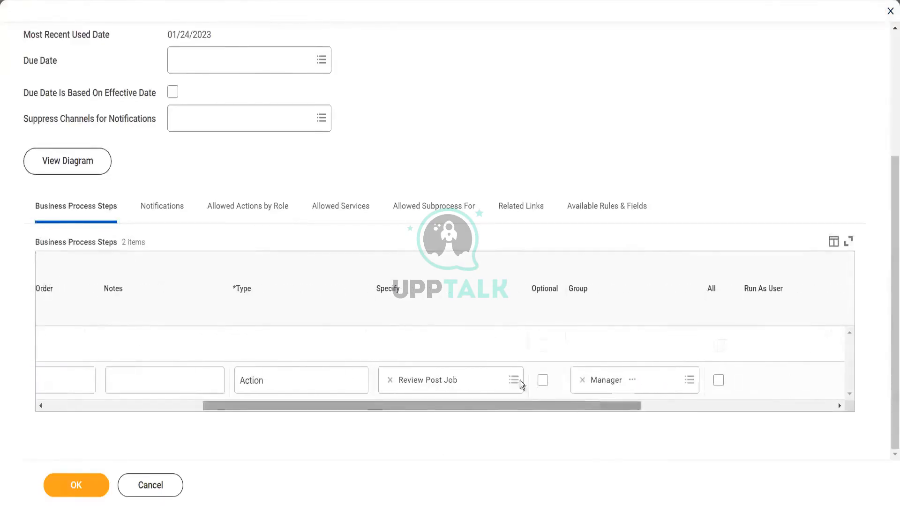
pyautogui.click(513, 380)
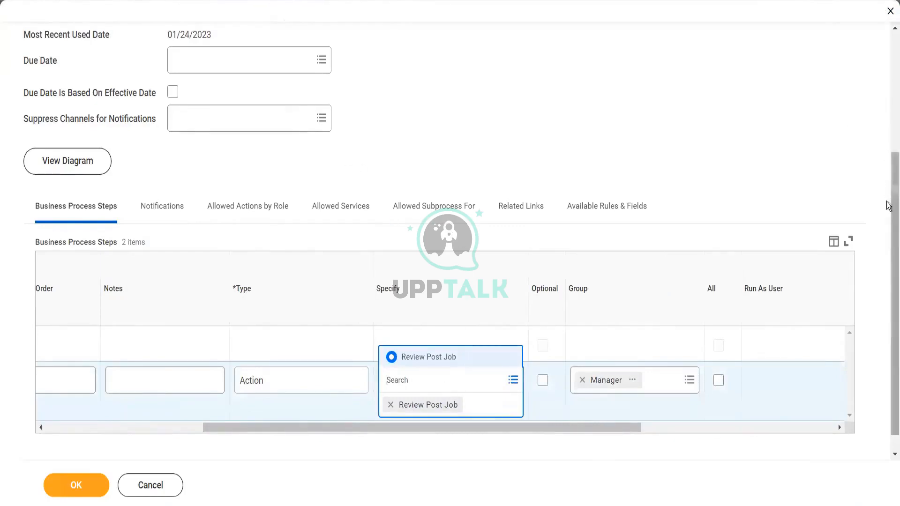
pyautogui.moveTo(890, 202)
pyautogui.mouseDown()
pyautogui.moveTo(890, 94)
pyautogui.moveTo(890, 211)
pyautogui.mouseUp()
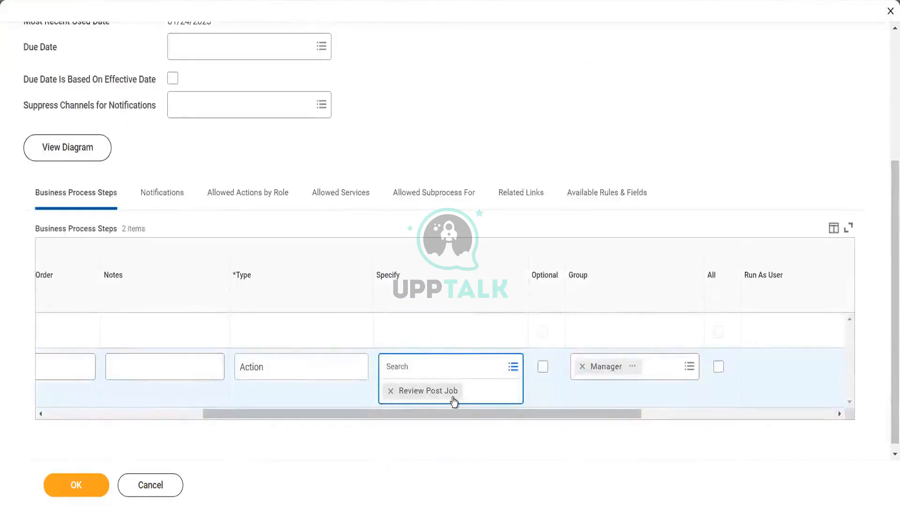
pyautogui.click(497, 429)
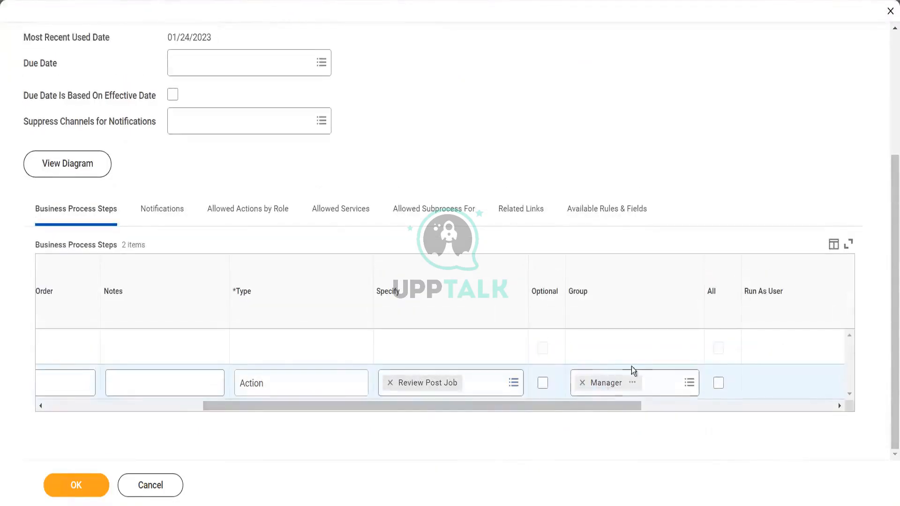
pyautogui.moveTo(611, 405); pyautogui.dragTo(494, 424)
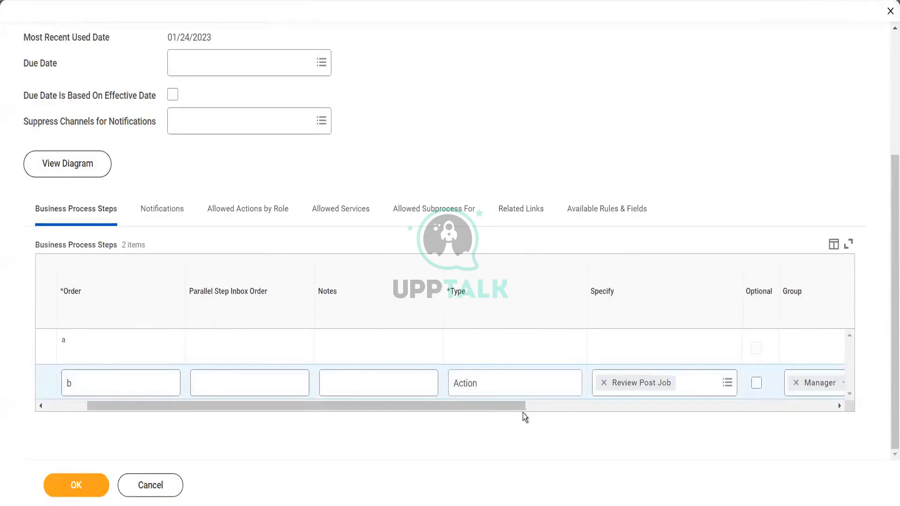
pyautogui.moveTo(520, 410); pyautogui.dragTo(631, 413)
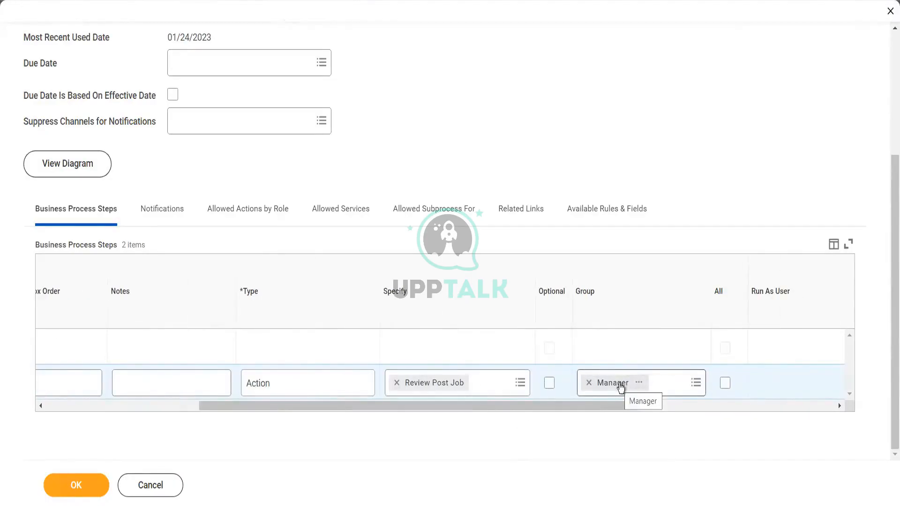
pyautogui.click(168, 492)
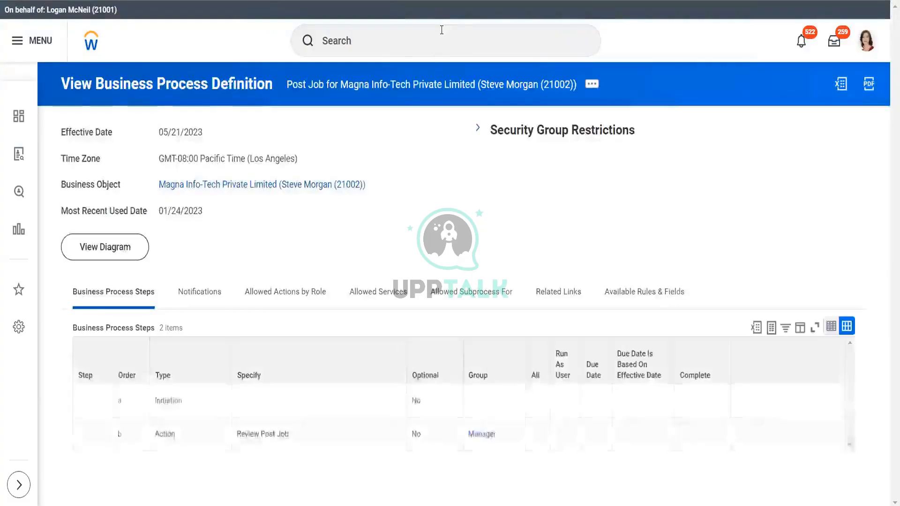
# Step: Search 'bp : job applica' to list the nine Job Application definitions, then clear the query
pyautogui.click(441, 30)
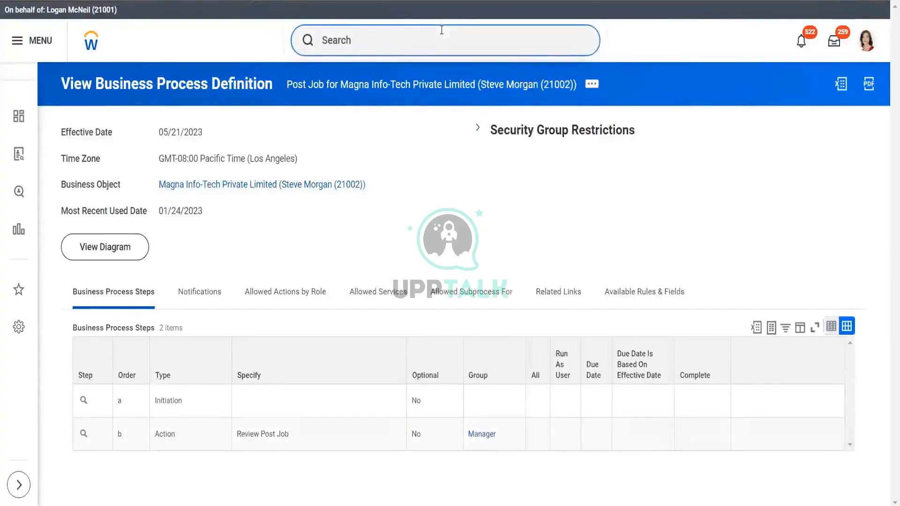
pyautogui.write('bp : jo')
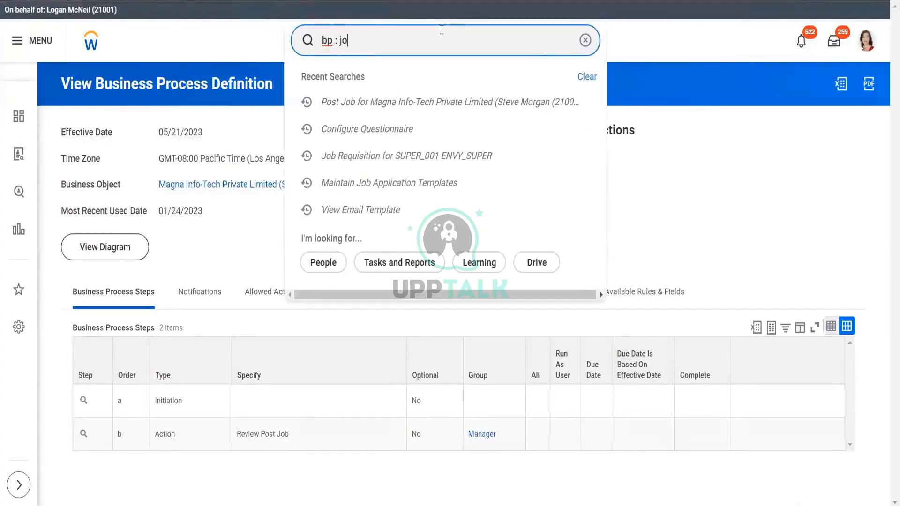
pyautogui.write('b applica')
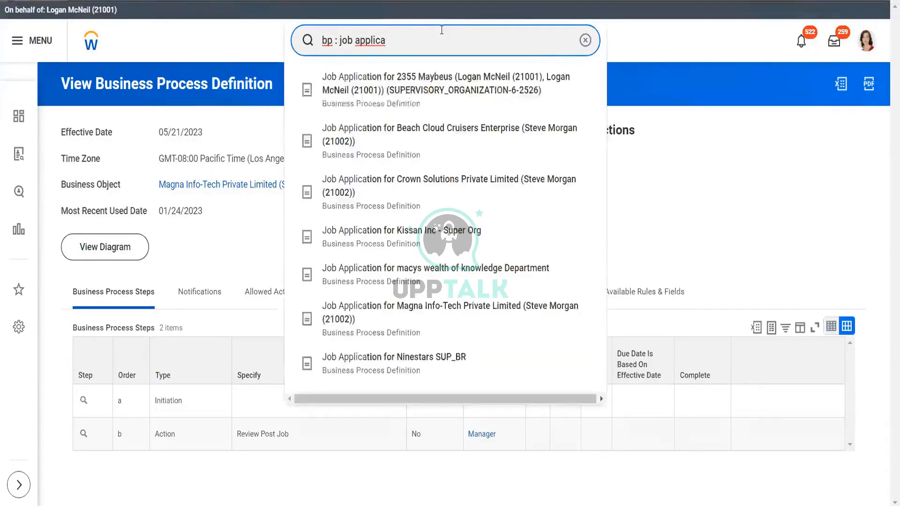
pyautogui.press('Escape')
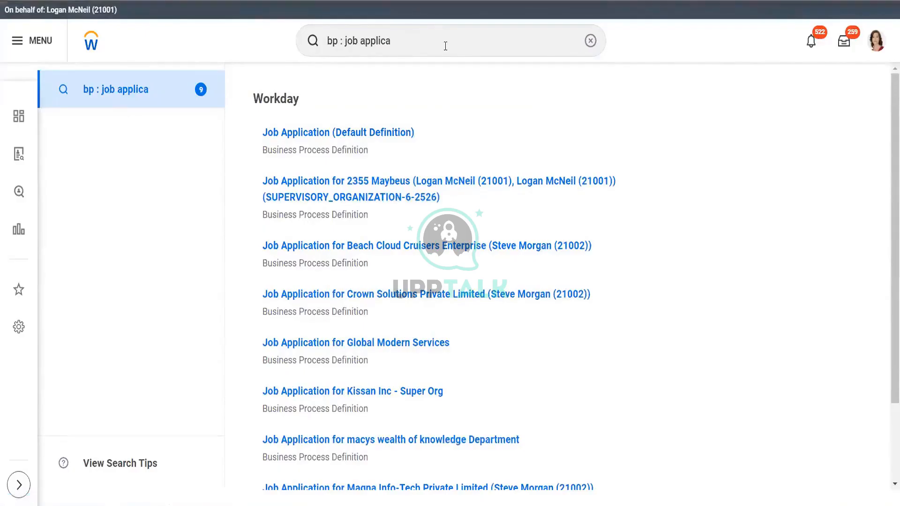
pyautogui.tripleClick(402, 47)
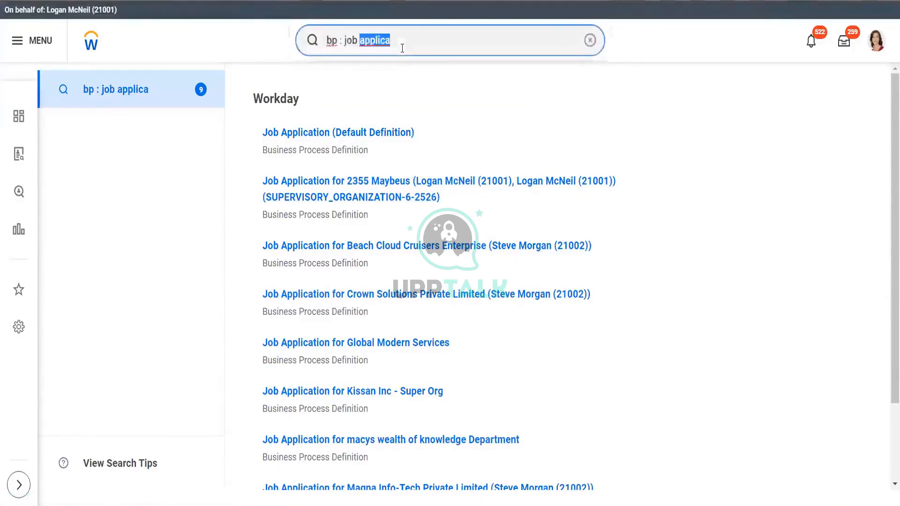
pyautogui.press('BackSpace')
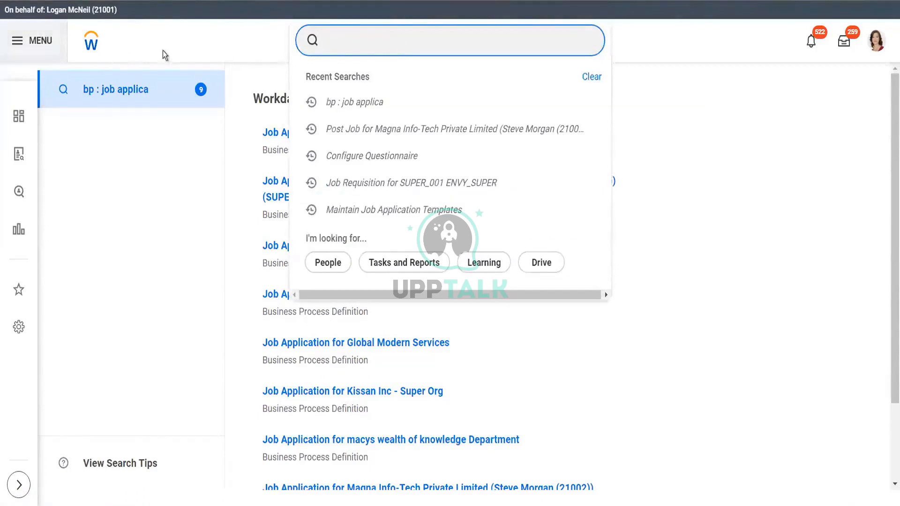
pyautogui.click(877, 41)
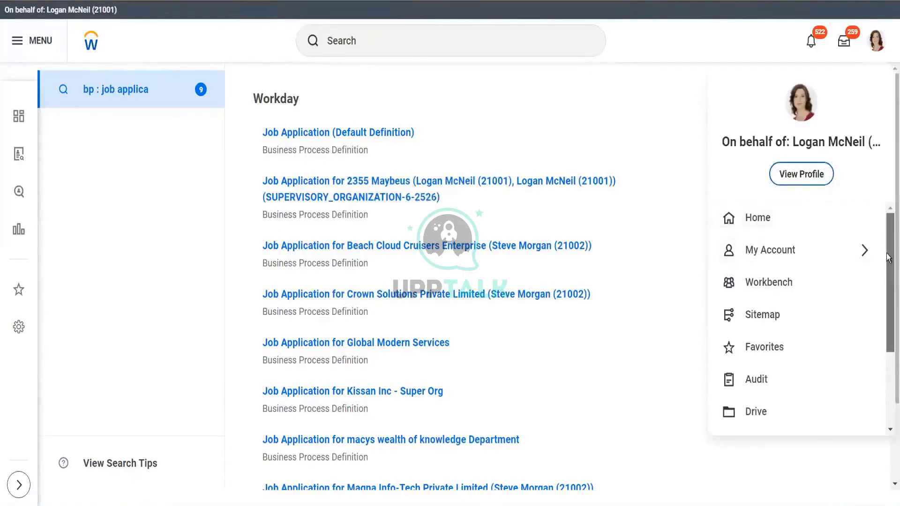
# Step: Open Drive and view its Templates, starting a new folder and then cancelling it
pyautogui.scroll(-1, 888, 237)
pyautogui.click(774, 364)
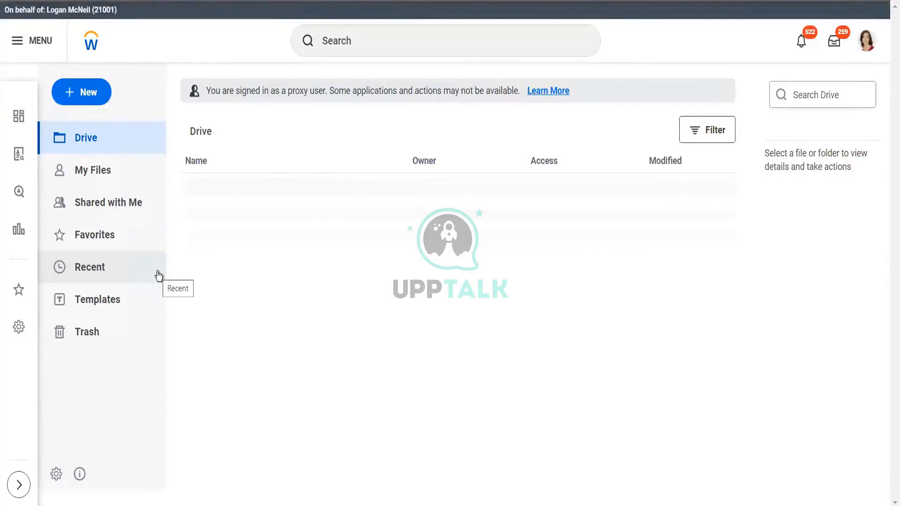
pyautogui.click(89, 309)
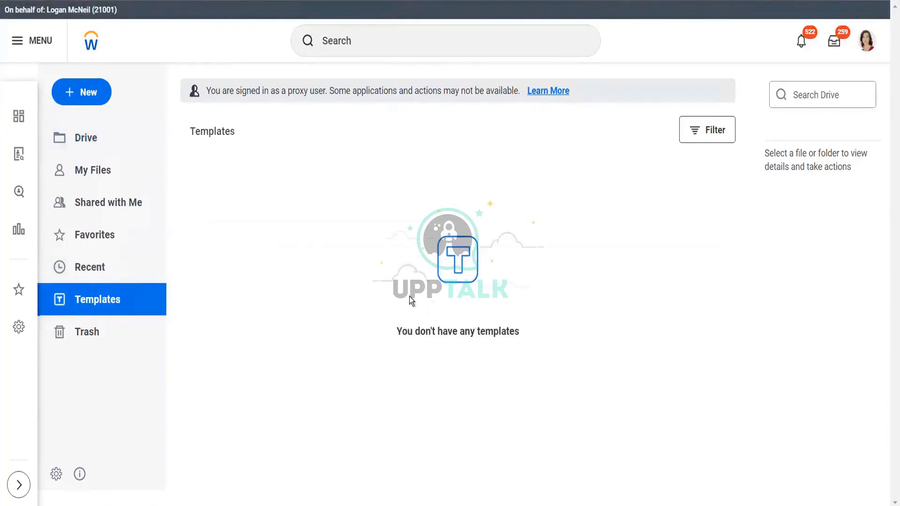
pyautogui.click(88, 90)
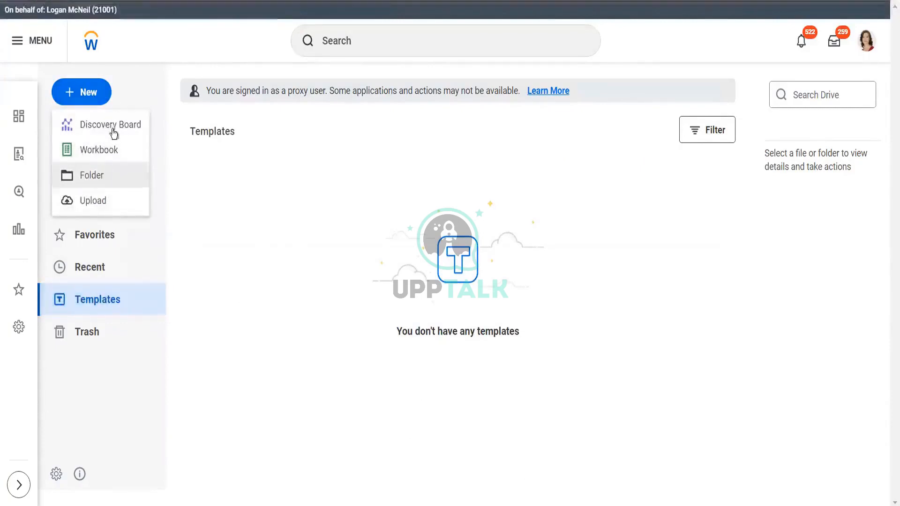
pyautogui.click(108, 178)
pyautogui.click(423, 304)
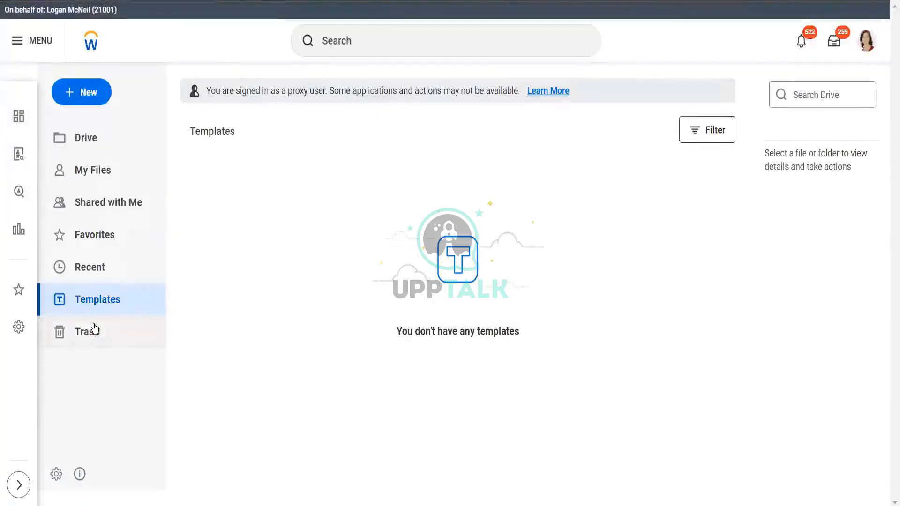
pyautogui.click(99, 305)
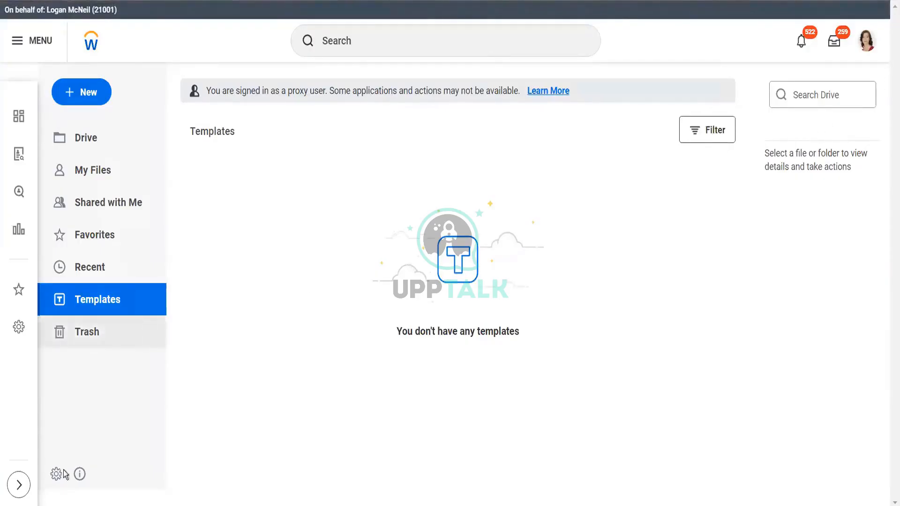
# Step: Check the Drive file filters and My Files, ending on the main Drive listing
pyautogui.click(701, 131)
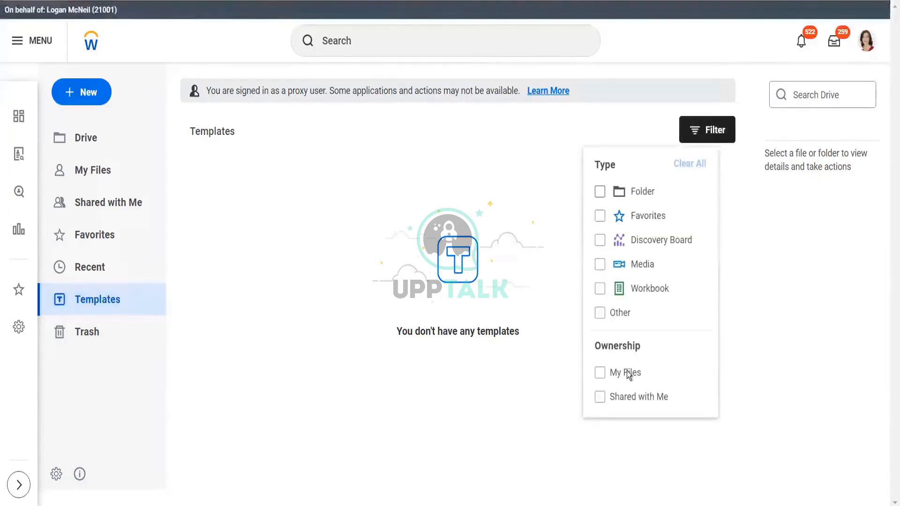
pyautogui.click(403, 234)
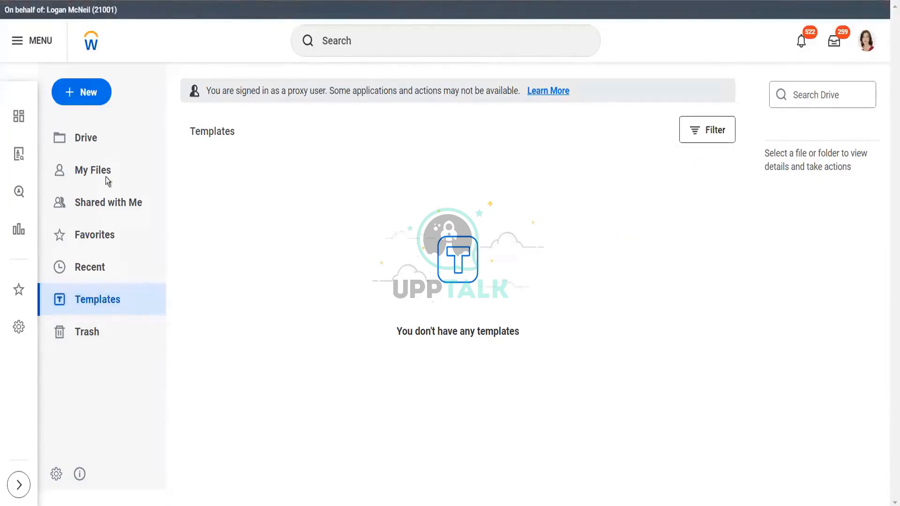
pyautogui.click(88, 169)
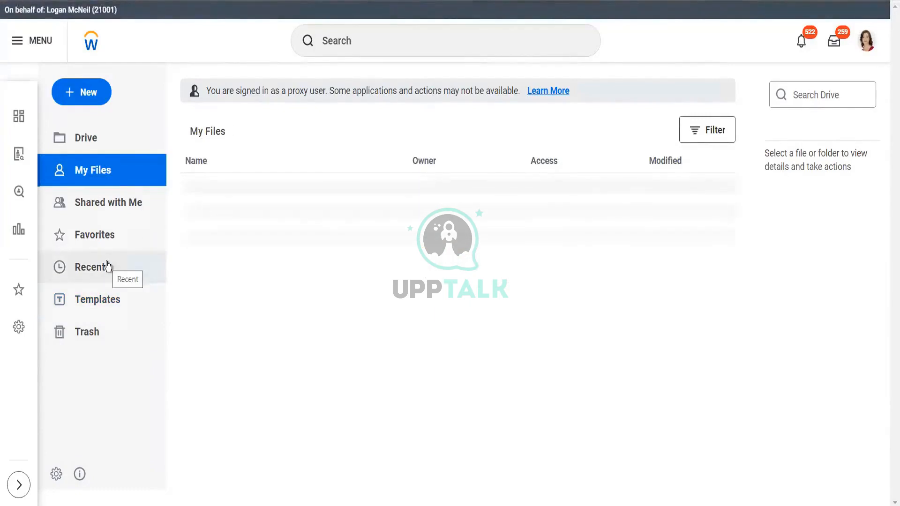
pyautogui.click(91, 140)
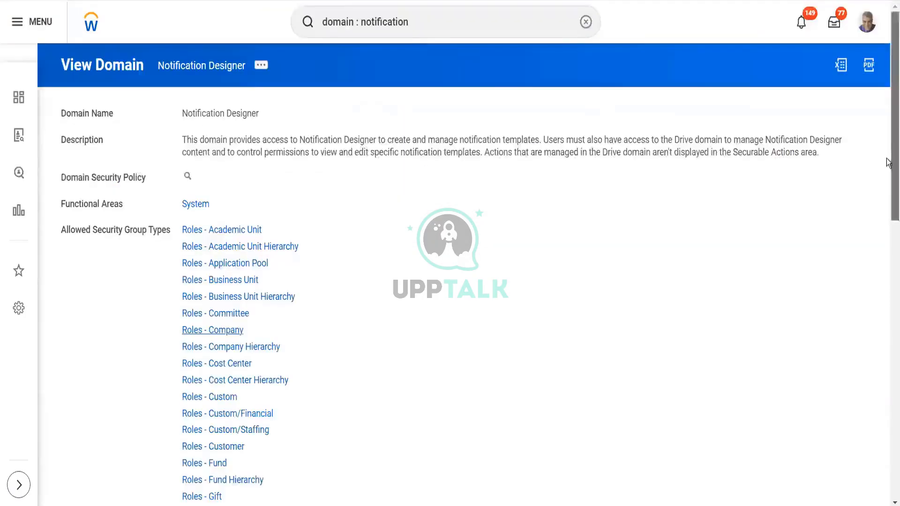
# Step: Open the Notification Designer domain's security policy permissions for editing
pyautogui.scroll(-6, 887, 187)
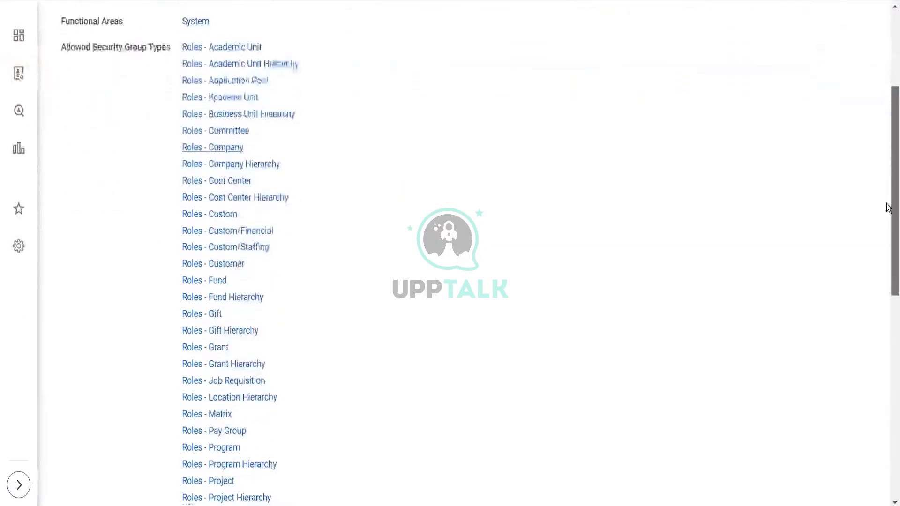
pyautogui.moveTo(887, 230); pyautogui.dragTo(886, 47)
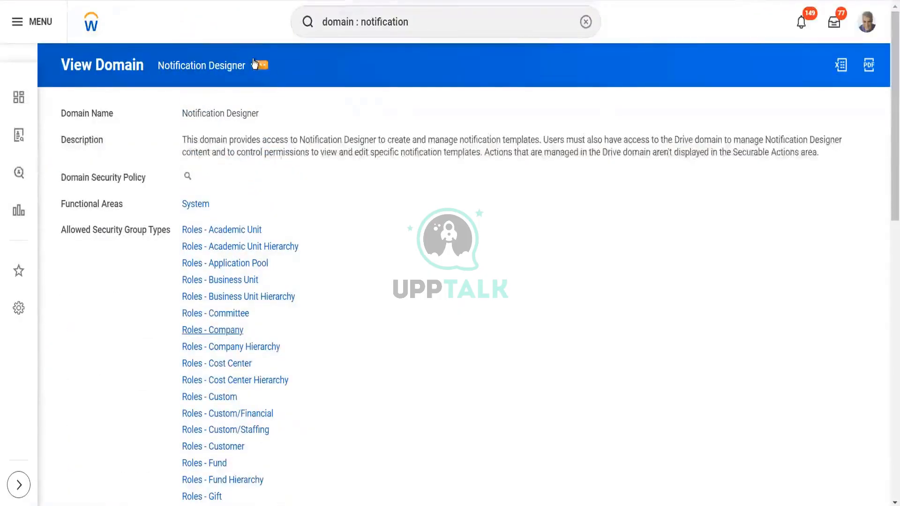
pyautogui.click(259, 67)
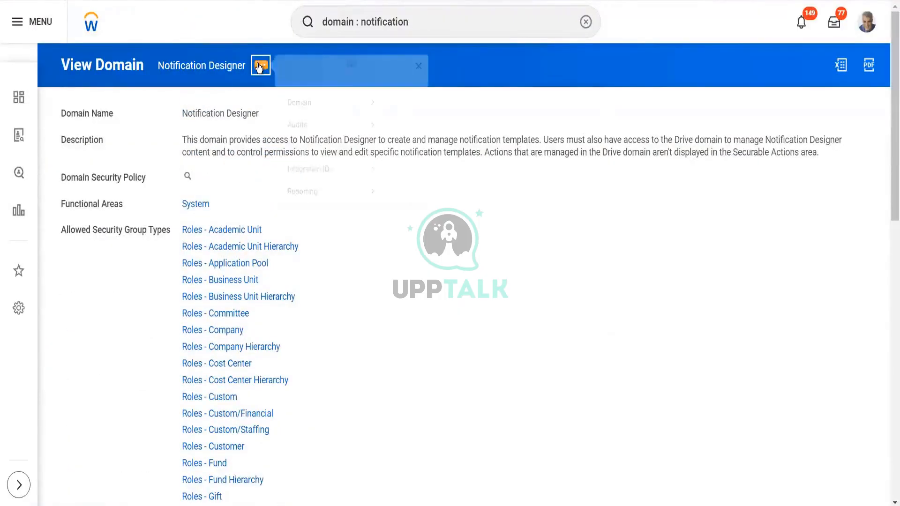
pyautogui.moveTo(370, 120)
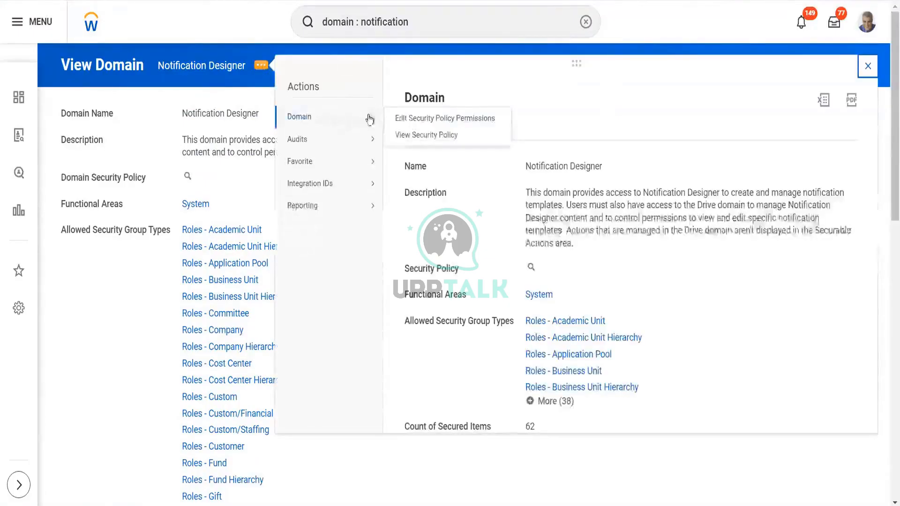
pyautogui.click(405, 119)
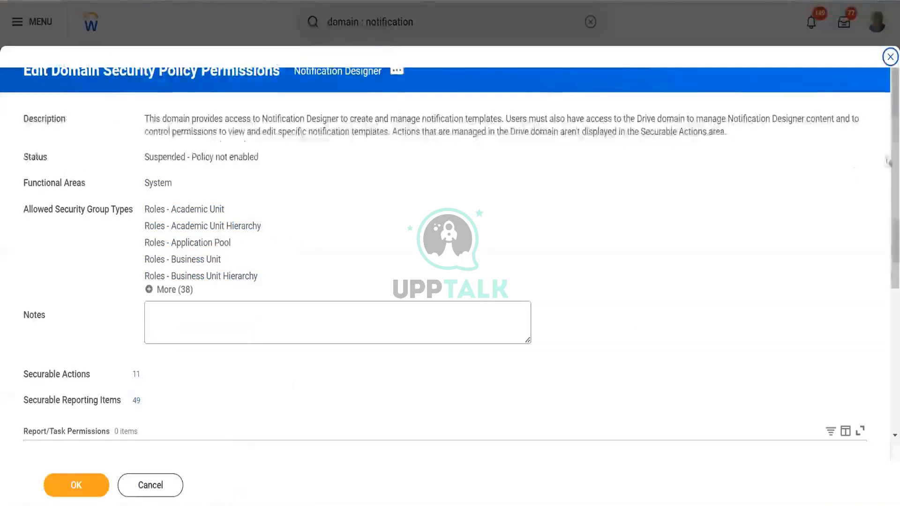
pyautogui.scroll(-5, 888, 355)
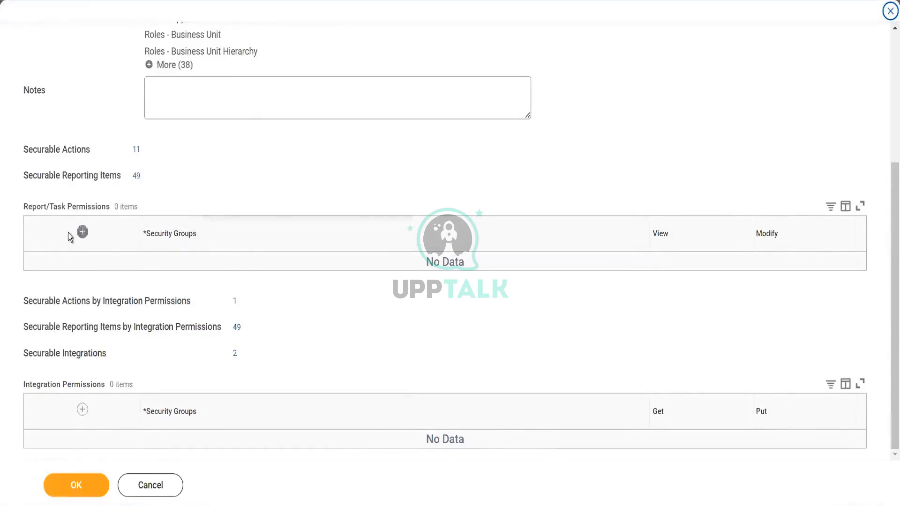
# Step: Add a permission row giving the Implementers and Recruiter groups Modify access
pyautogui.click(83, 235)
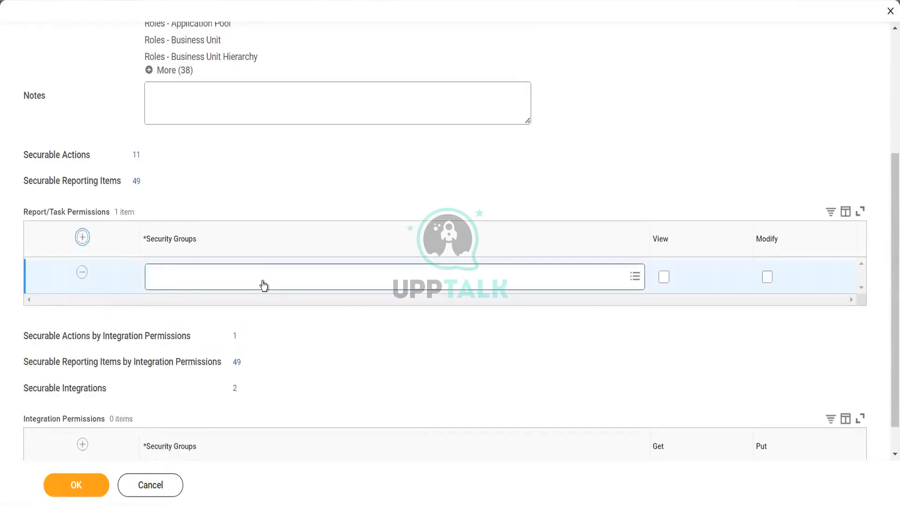
pyautogui.click(263, 284)
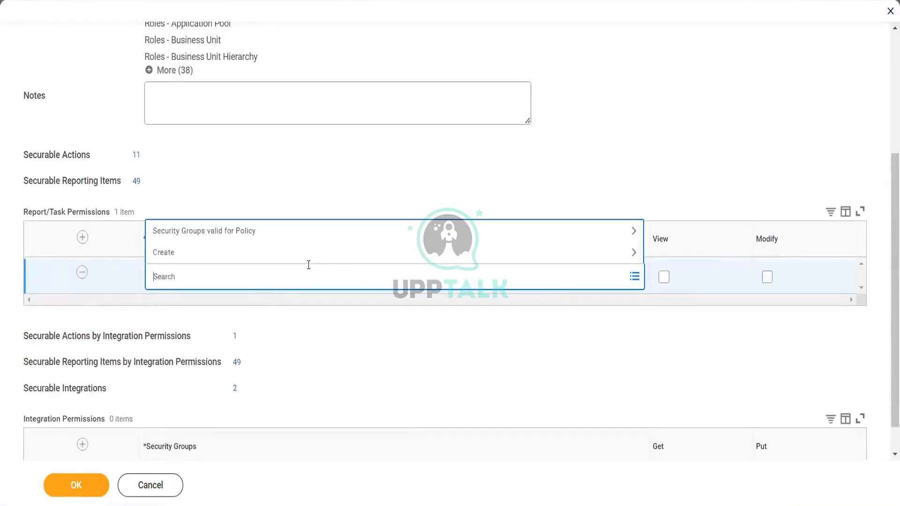
pyautogui.click(282, 231)
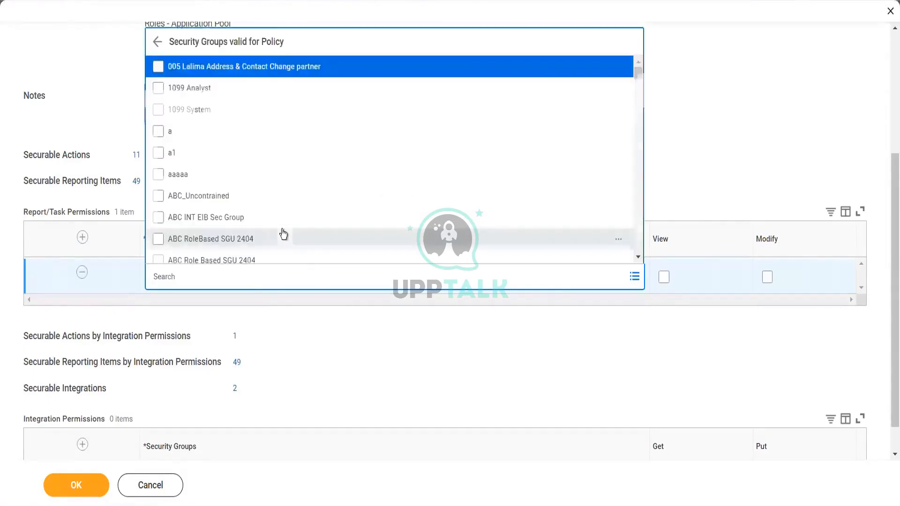
pyautogui.click(280, 277)
pyautogui.write('imple')
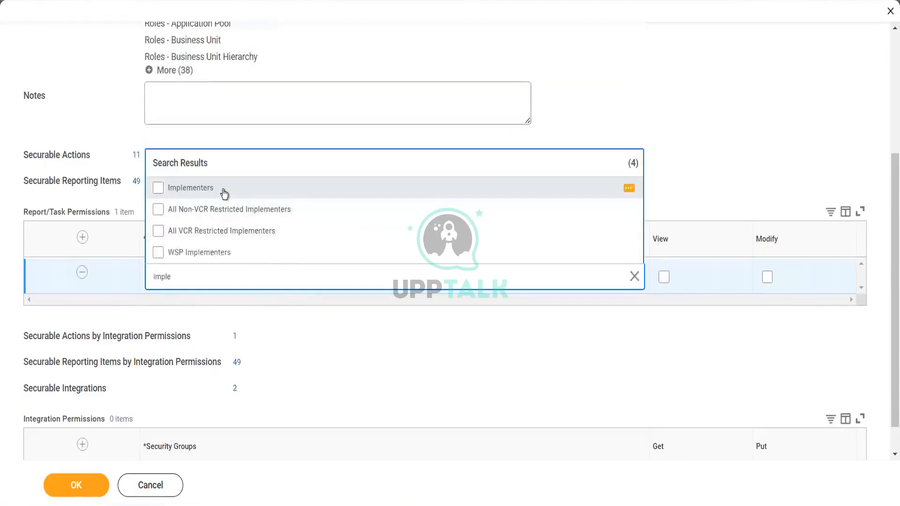
pyautogui.click(224, 193)
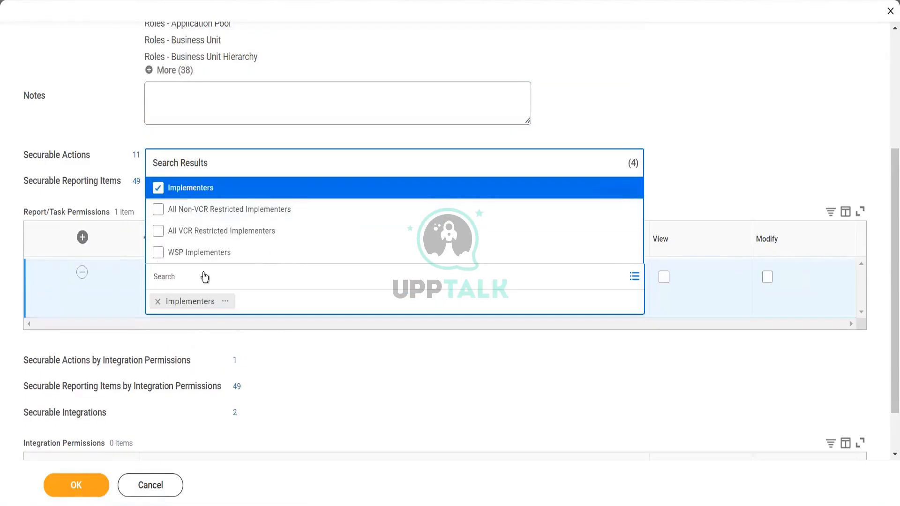
pyautogui.click(197, 290)
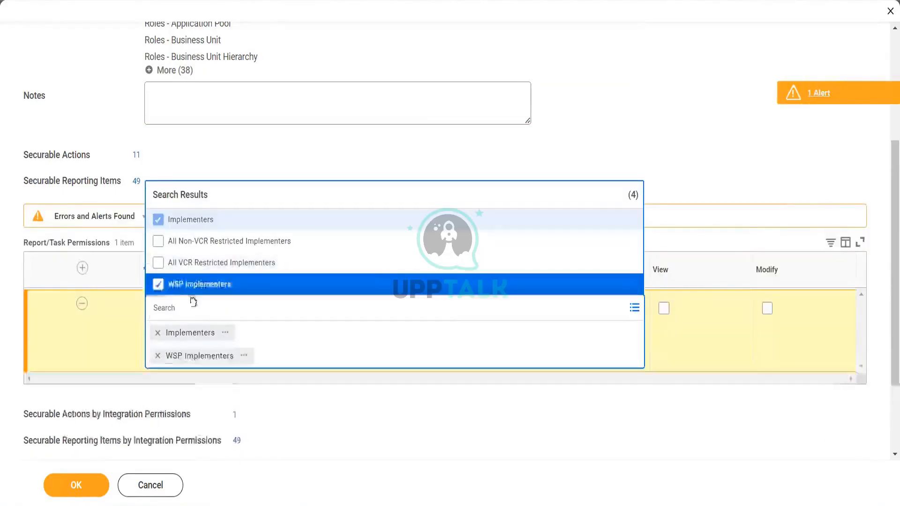
pyautogui.click(188, 287)
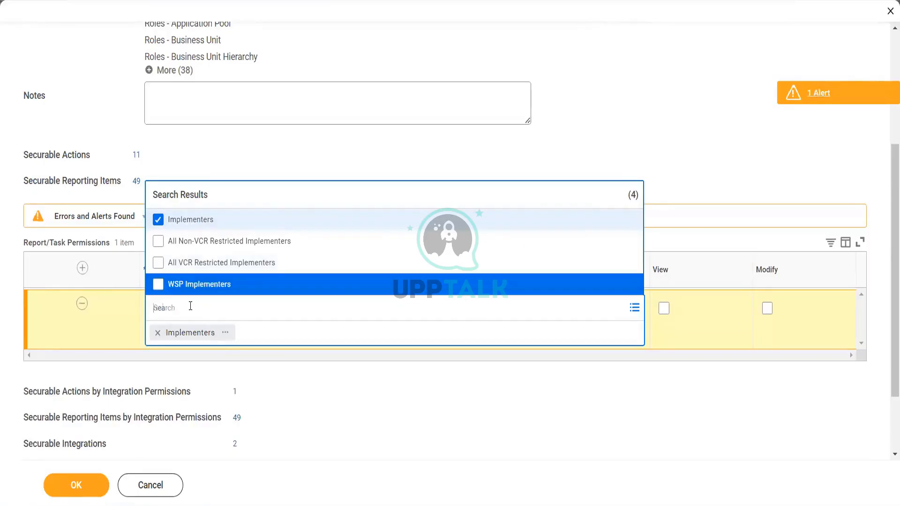
pyautogui.write('recru')
pyautogui.press('Return')
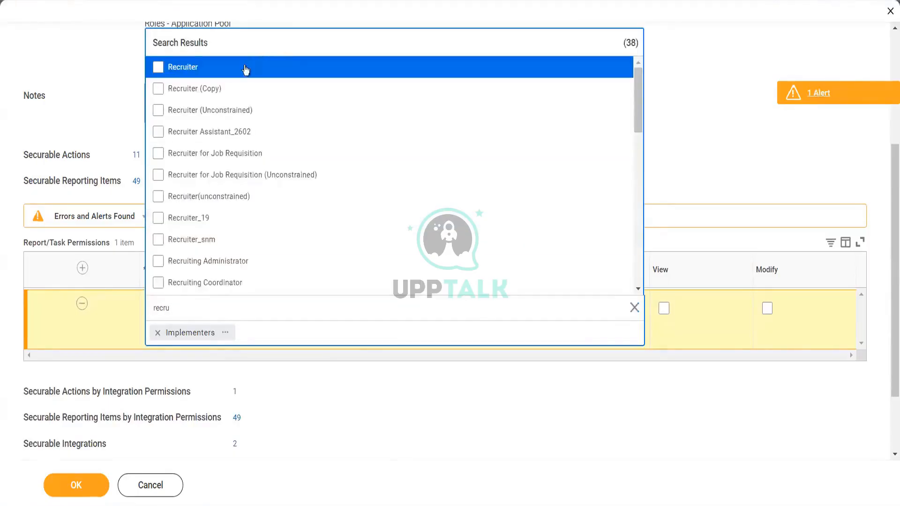
pyautogui.click(245, 70)
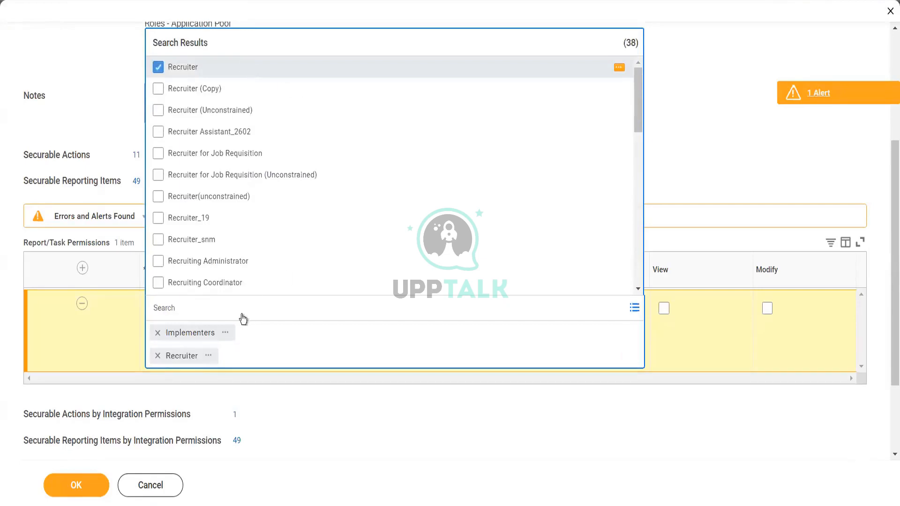
pyautogui.click(542, 373)
pyautogui.click(767, 309)
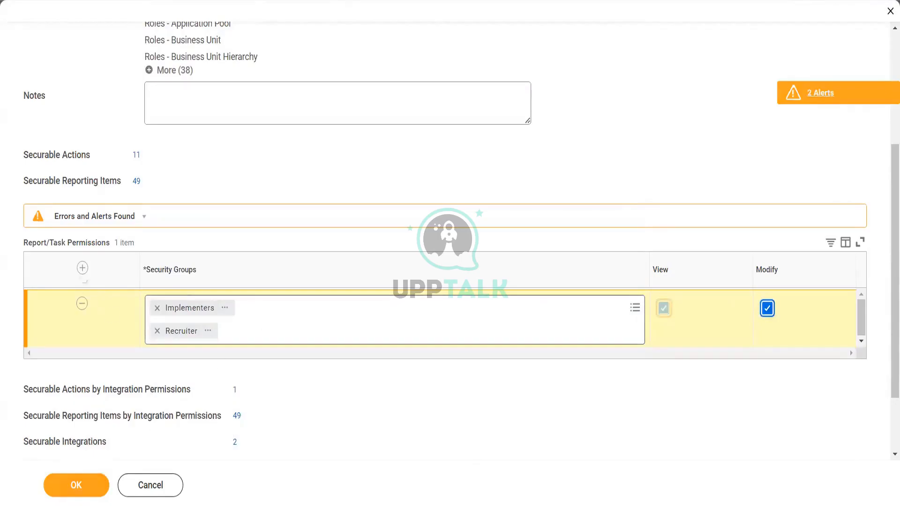
# Step: Add a Manager row with Modify, save the policy, and search 'activ pend'
pyautogui.click(82, 268)
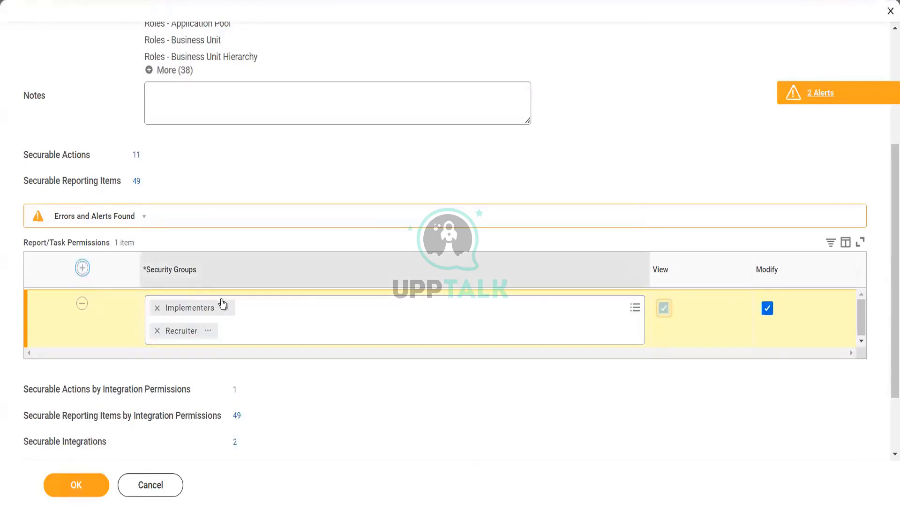
pyautogui.click(229, 305)
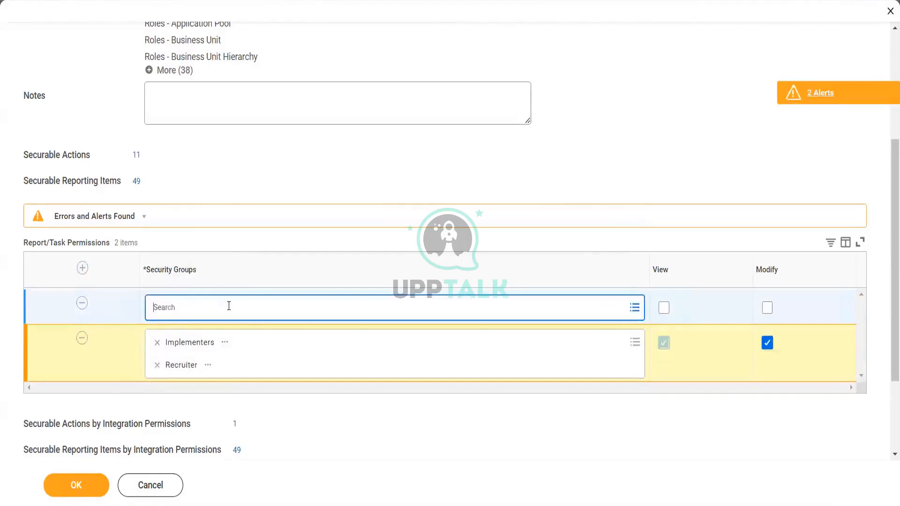
pyautogui.write('manager')
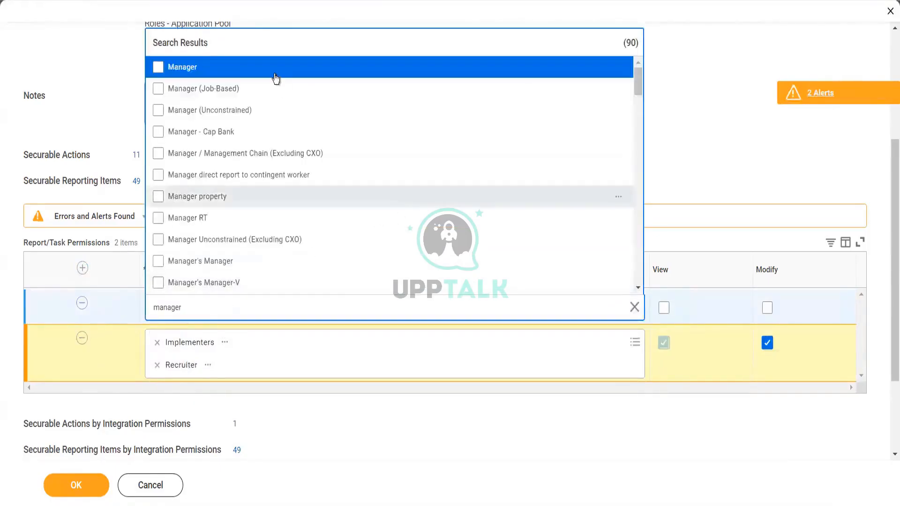
pyautogui.click(274, 70)
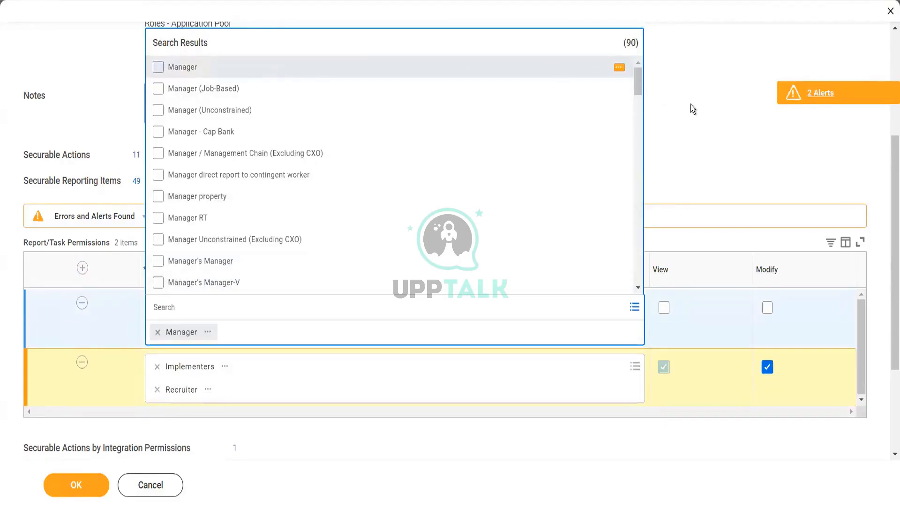
pyautogui.click(771, 308)
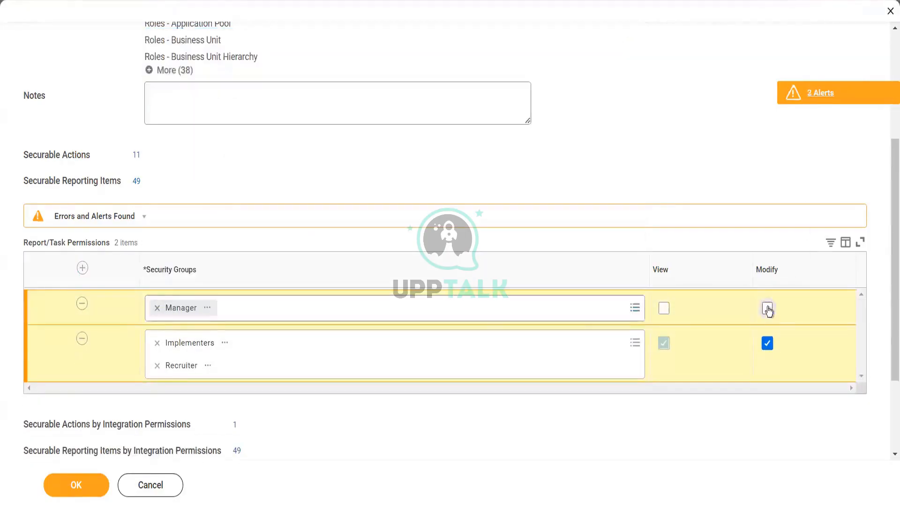
pyautogui.click(767, 308)
pyautogui.click(75, 487)
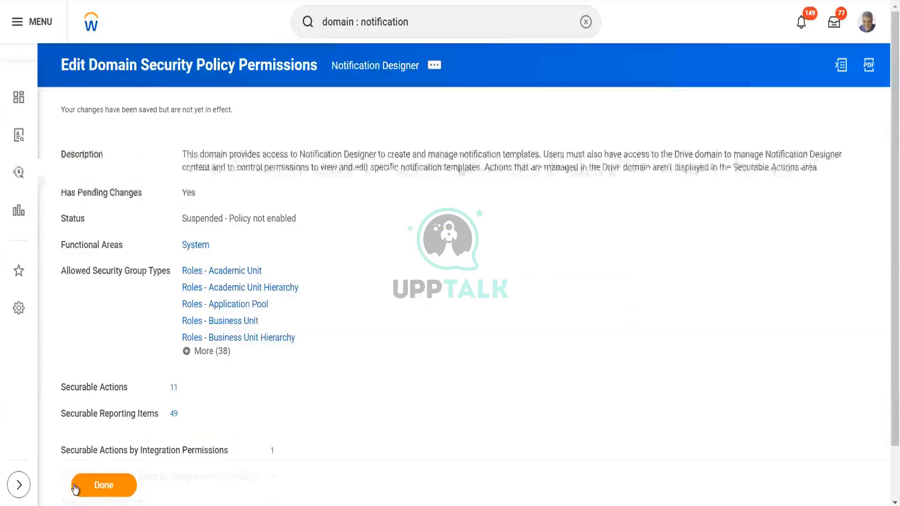
pyautogui.click(88, 489)
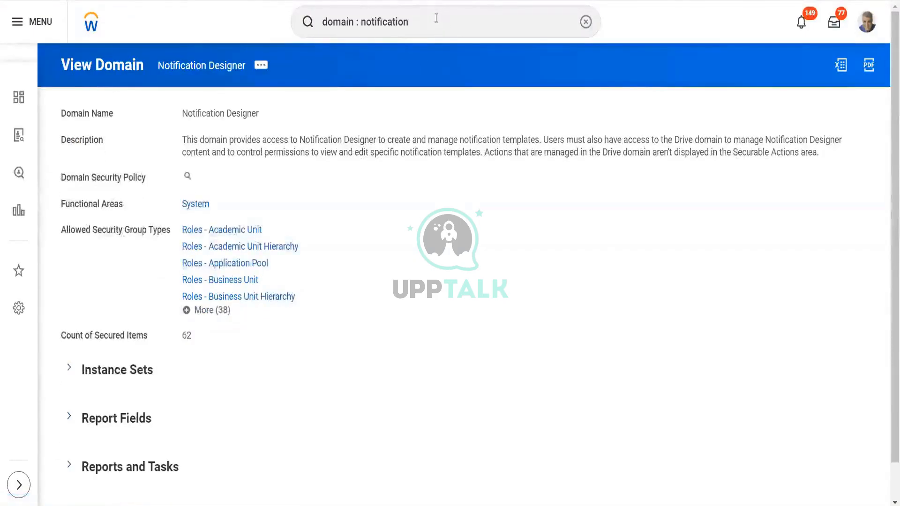
pyautogui.click(430, 11)
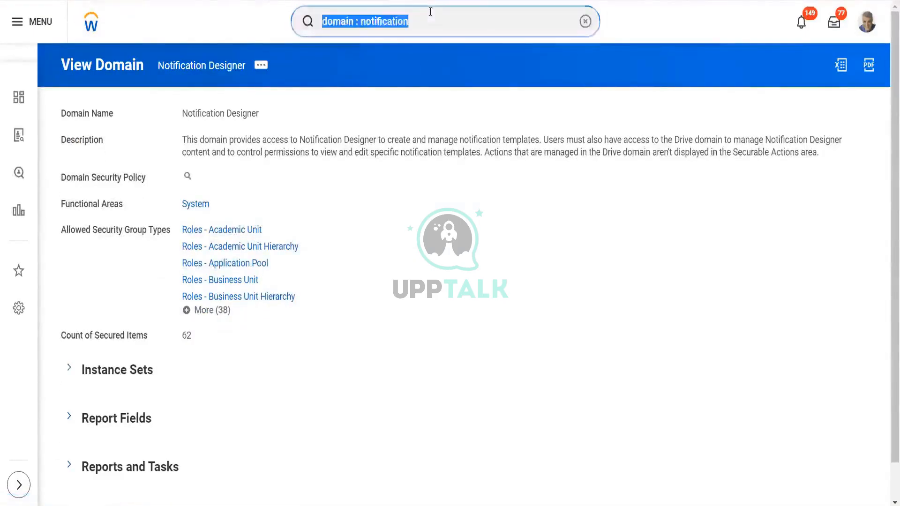
pyautogui.write('activ')
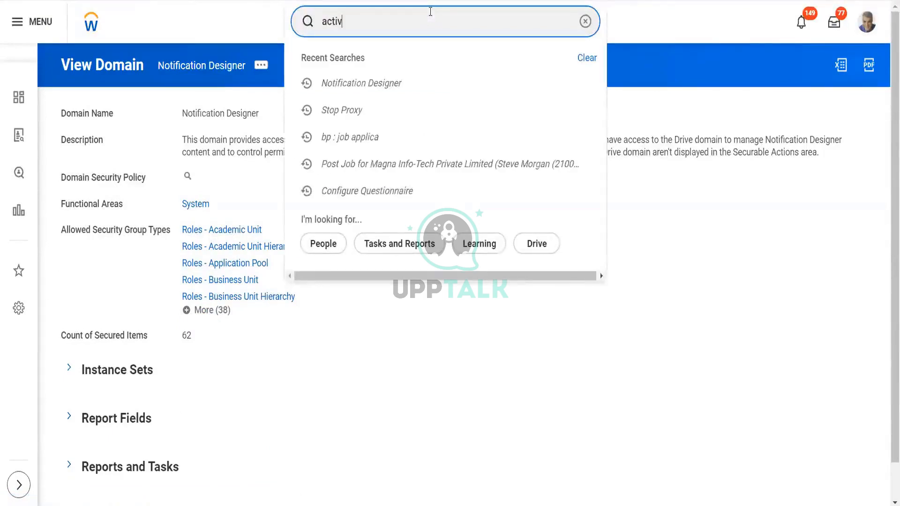
pyautogui.write(' pend sec')
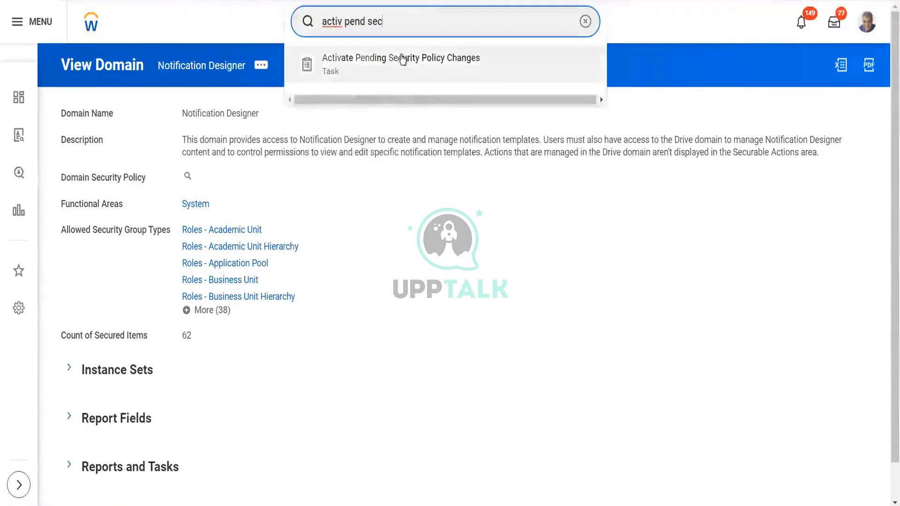
# Step: Activate Pending Security Policy Changes with the comment 'Test' and confirm the activation
pyautogui.click(401, 56)
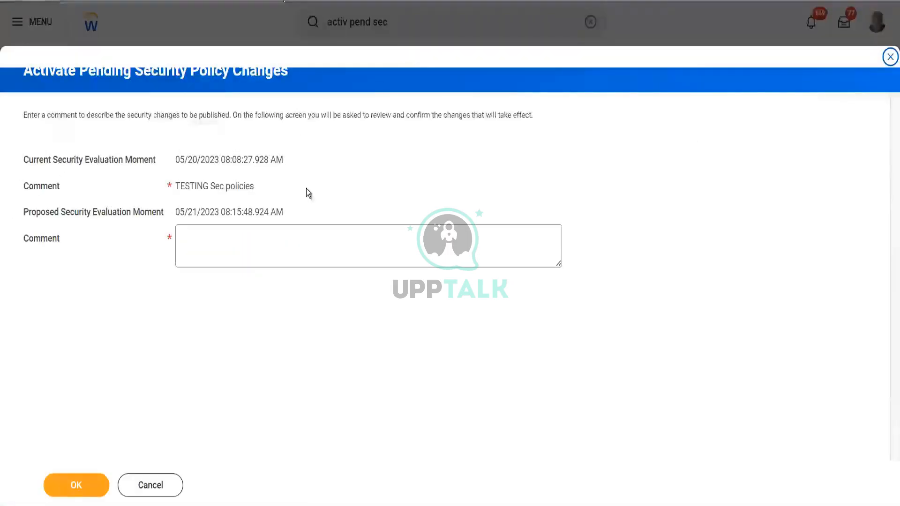
pyautogui.click(263, 253)
pyautogui.write('Test')
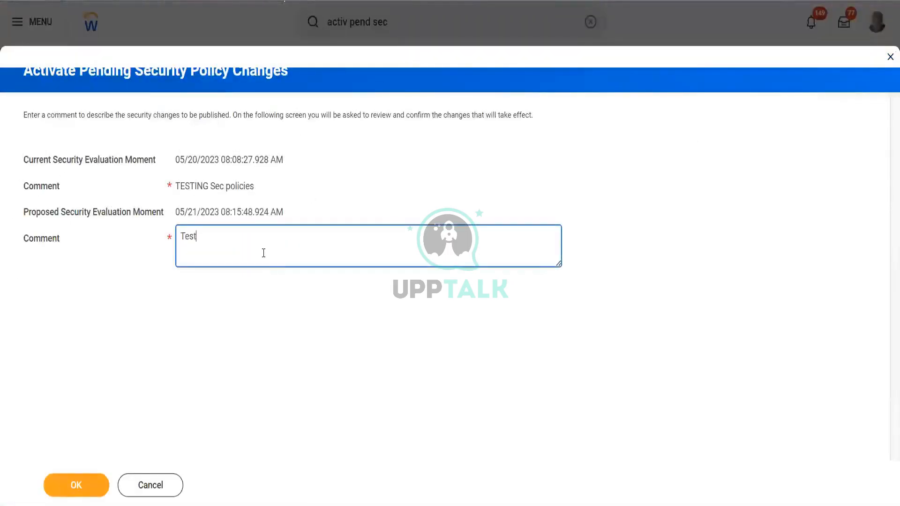
pyautogui.click(77, 489)
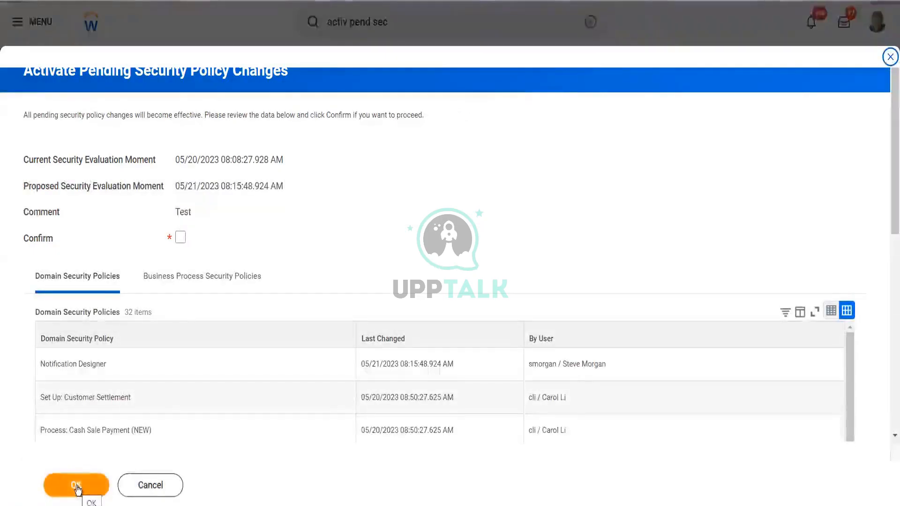
pyautogui.click(76, 488)
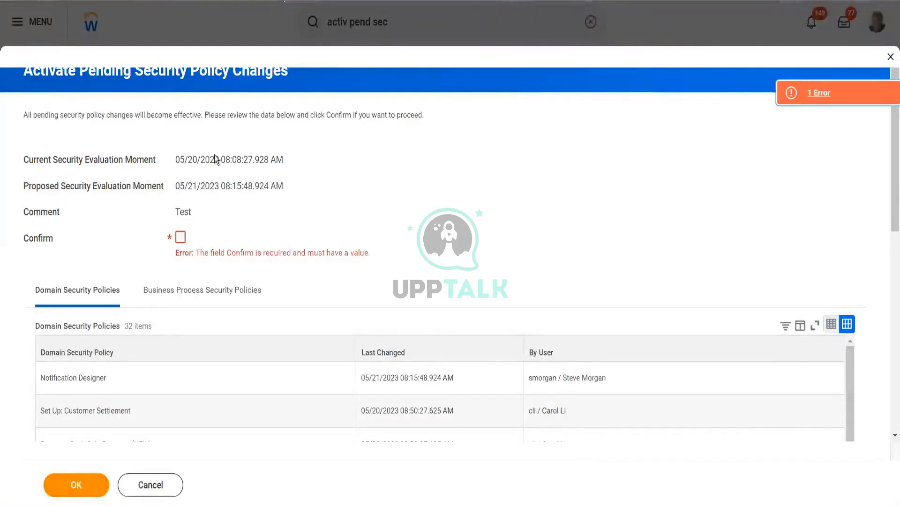
pyautogui.click(180, 238)
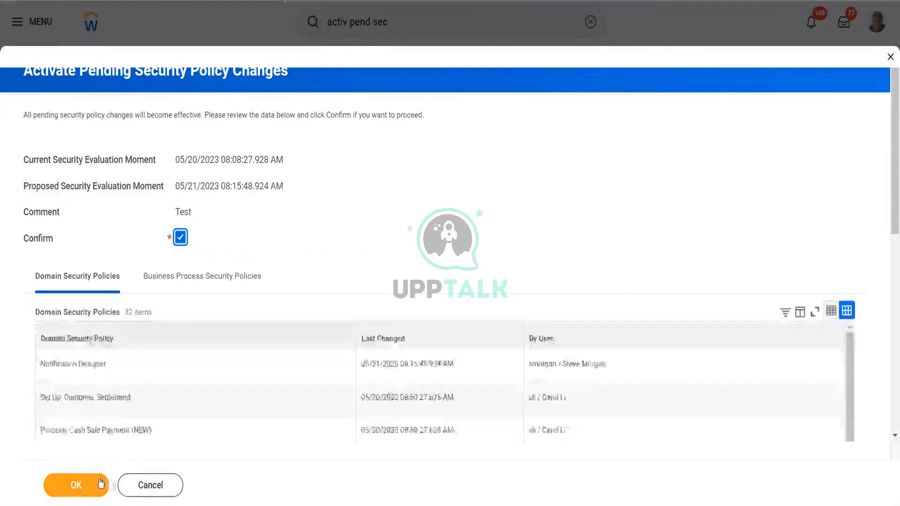
pyautogui.click(93, 483)
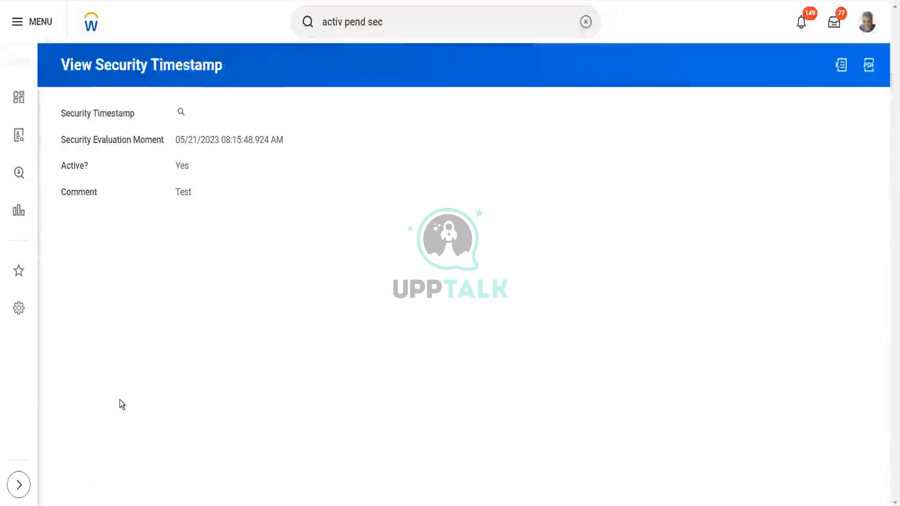
# Step: Clear the old search text and go to the Drive Templates section, checking the New menu
pyautogui.click(411, 19)
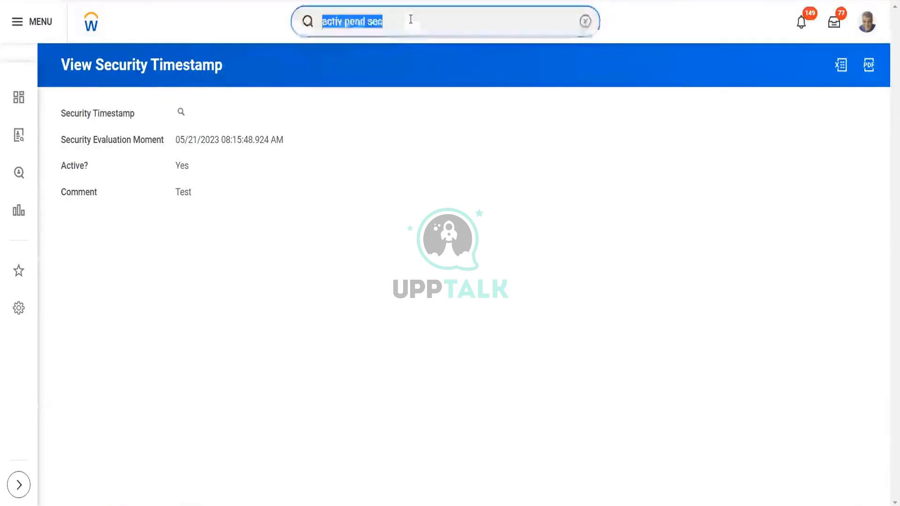
pyautogui.press('BackSpace')
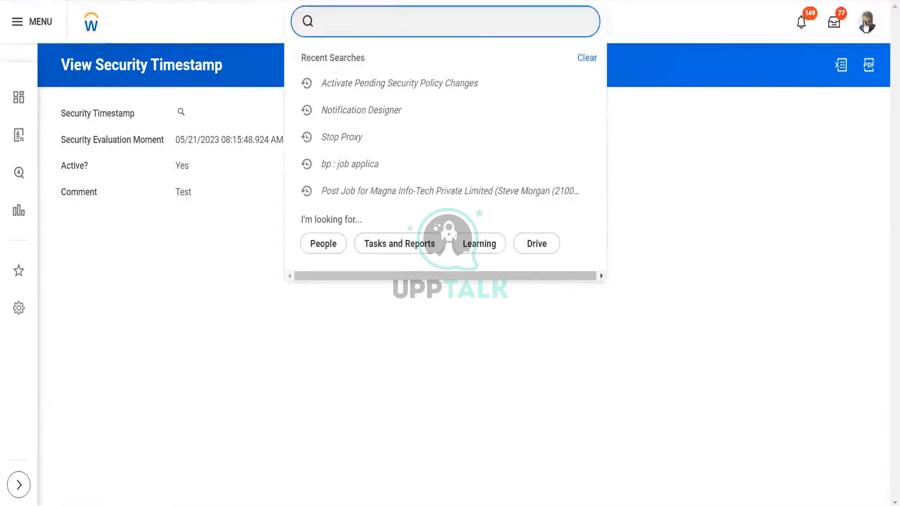
pyautogui.click(866, 26)
pyautogui.click(773, 327)
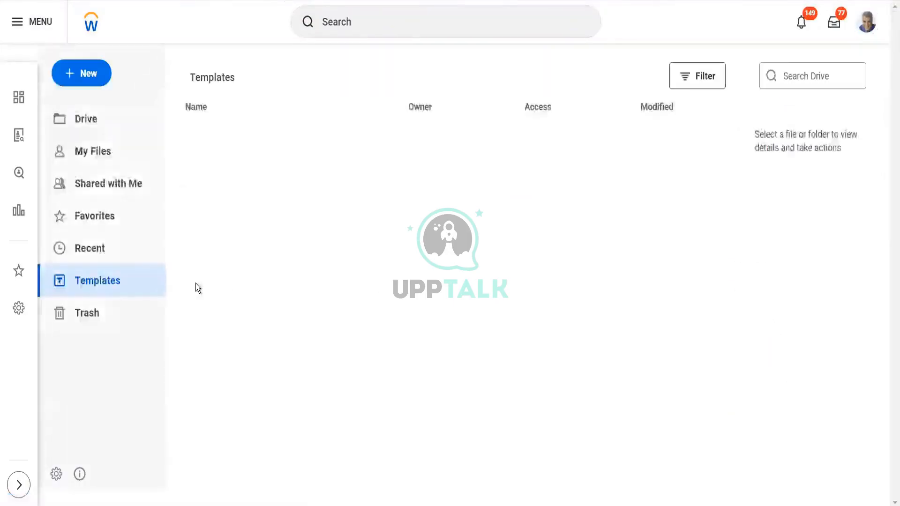
pyautogui.click(121, 280)
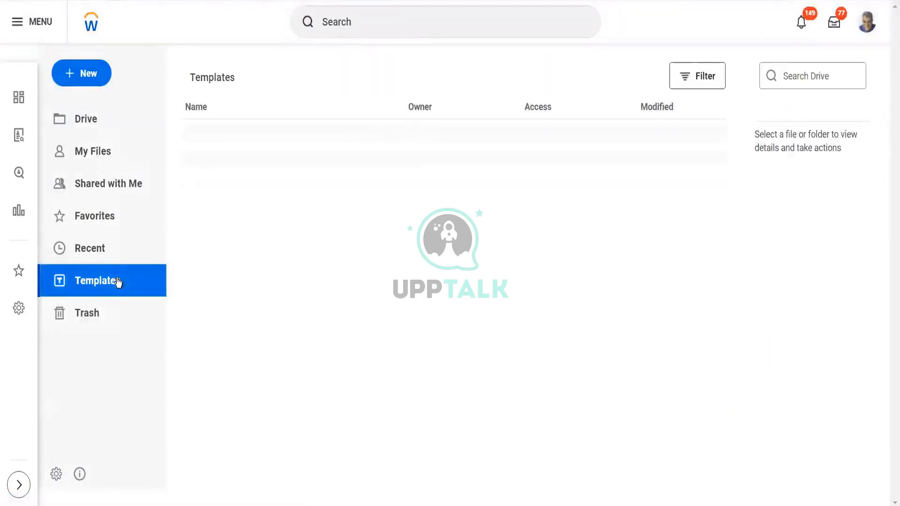
pyautogui.click(91, 82)
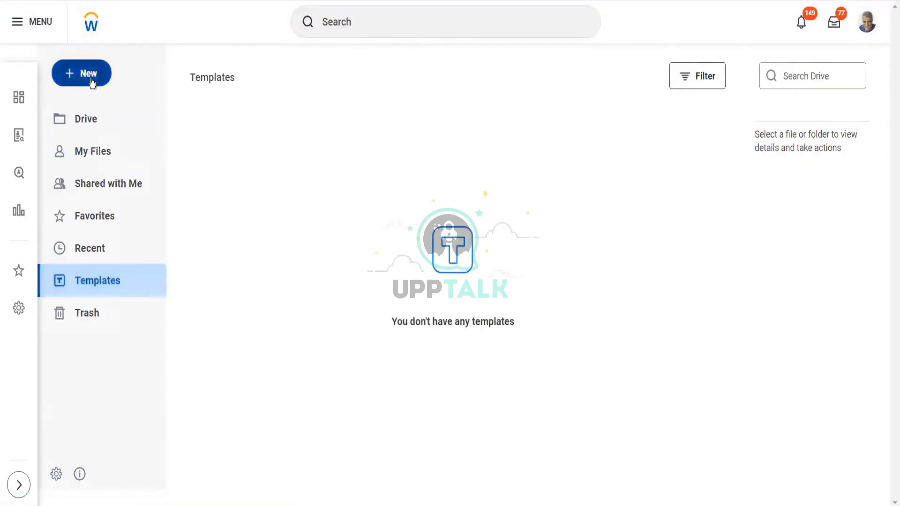
pyautogui.click(289, 142)
# Step: Search 'noti temp', then replace it with 'start pro' to find the Start Proxy task
pyautogui.click(436, 22)
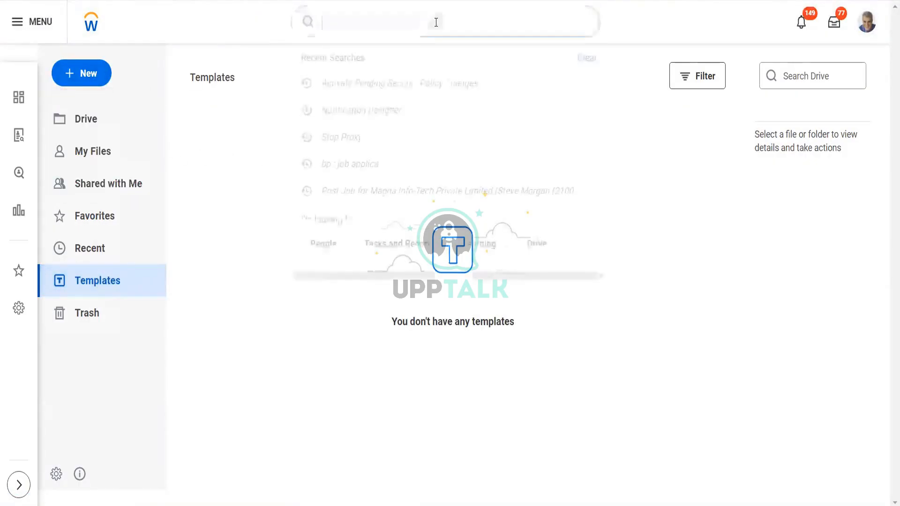
pyautogui.write('noti ')
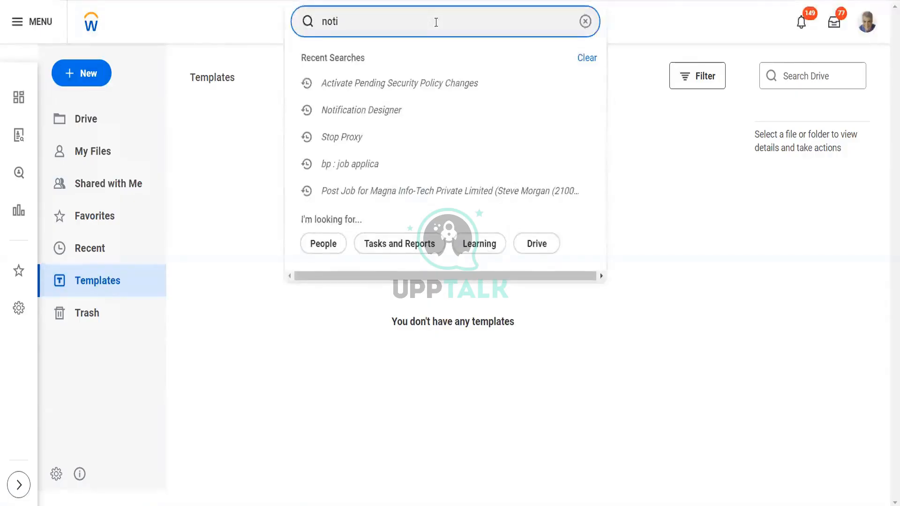
pyautogui.write('templ')
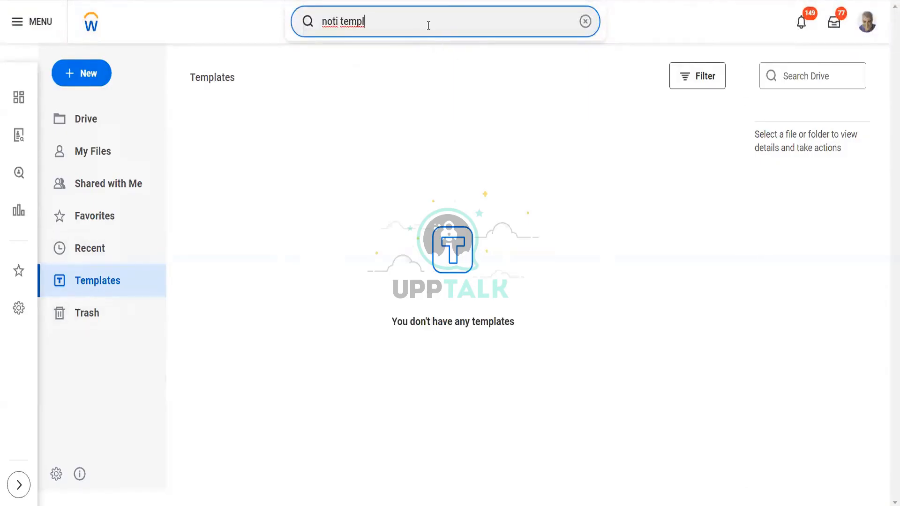
pyautogui.hotkey('ctrl', 'shift', 'Left')
pyautogui.hotkey('ctrl', 'shift', 'Left')
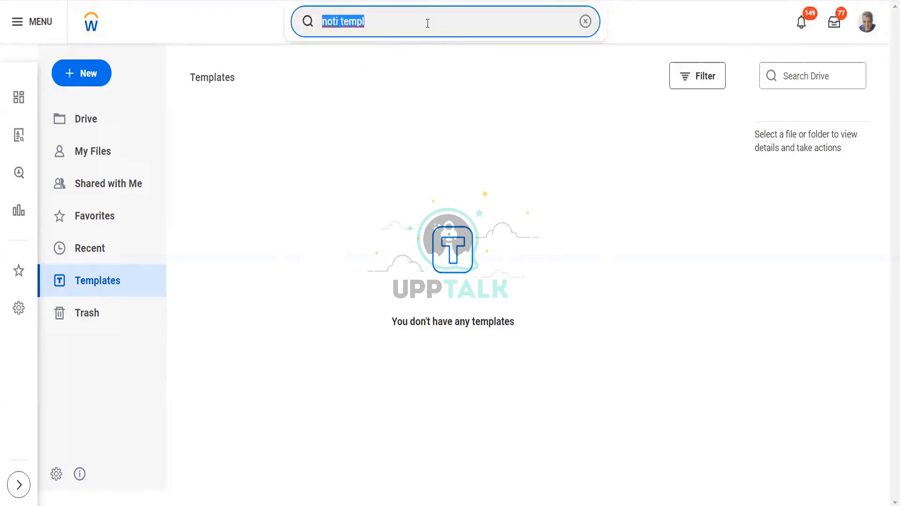
pyautogui.write('start proxy')
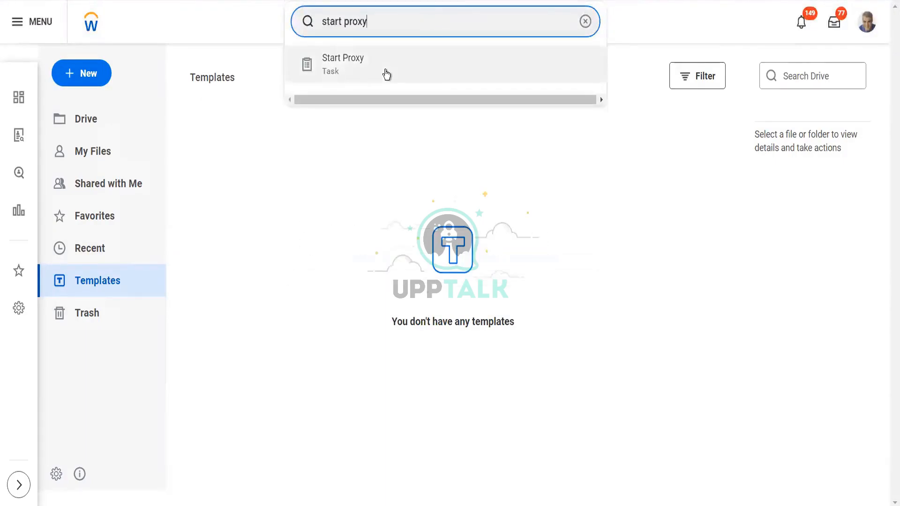
# Step: Start a proxy session with the worker found by name in the Act As field
pyautogui.click(385, 70)
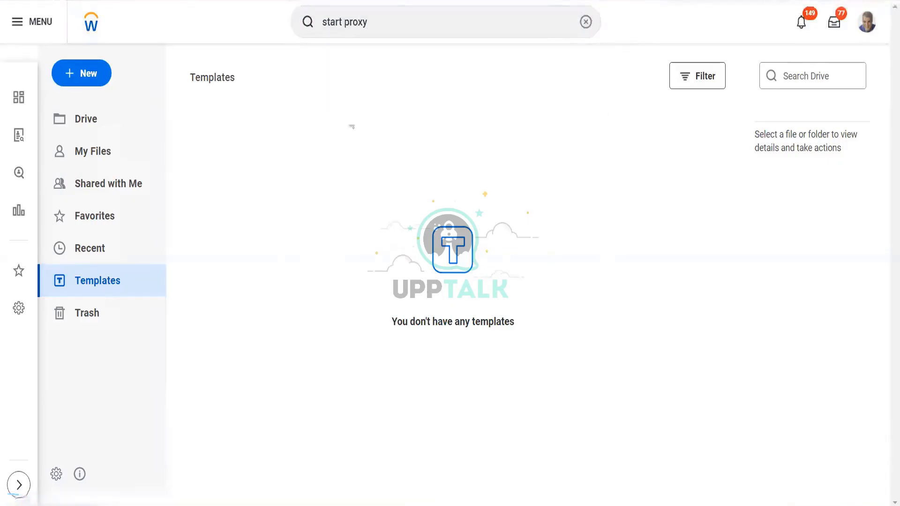
pyautogui.click(214, 147)
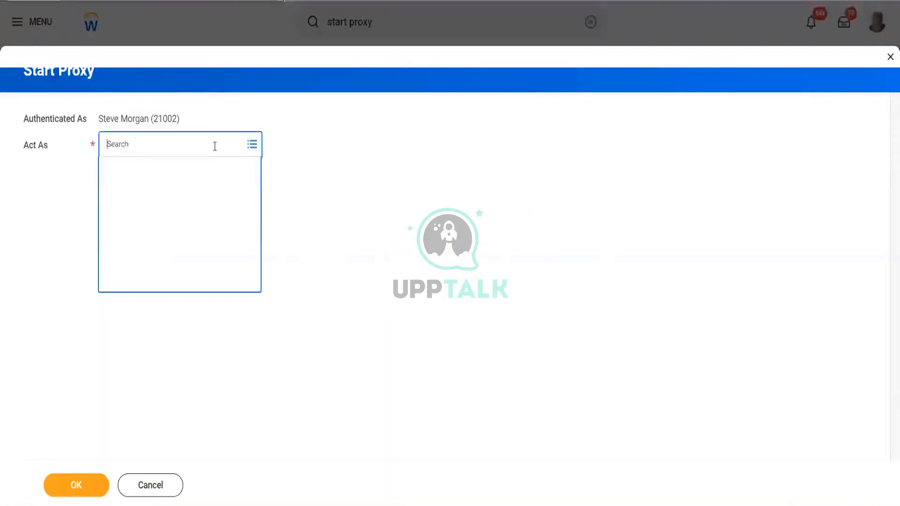
pyautogui.write('logan')
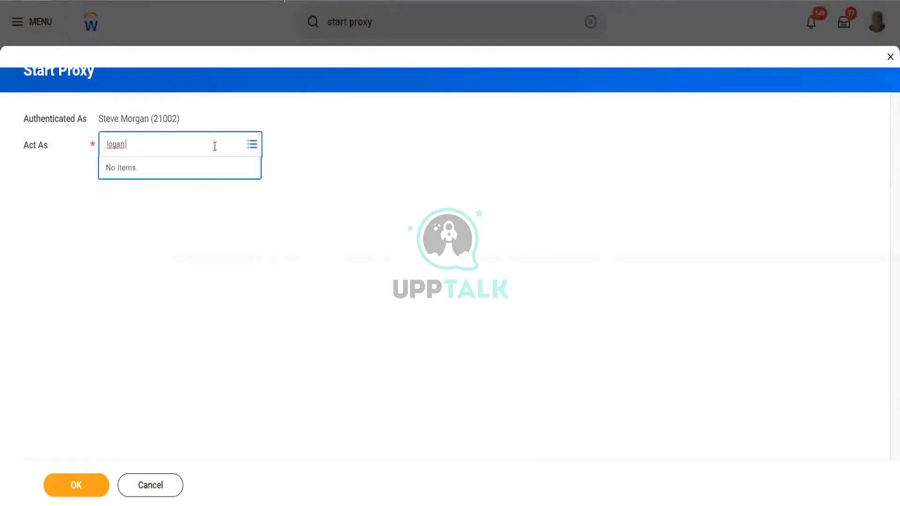
pyautogui.press('Return')
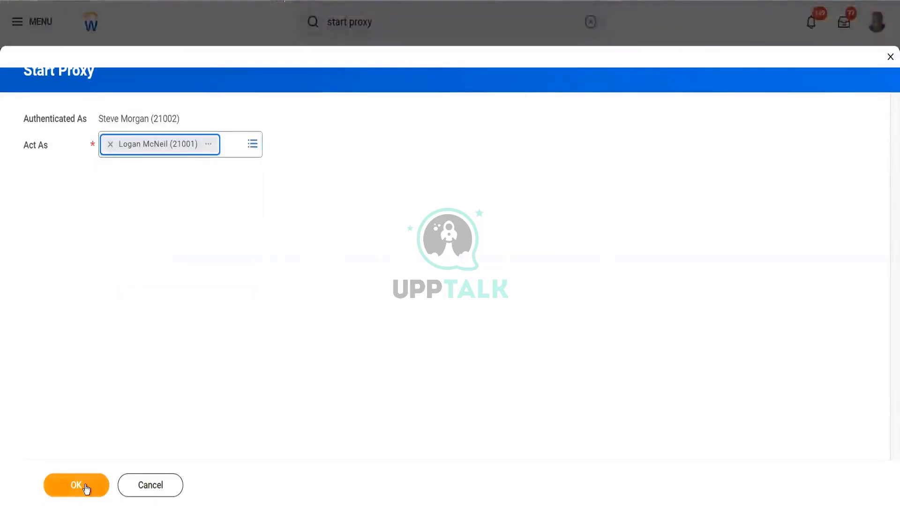
pyautogui.click(86, 488)
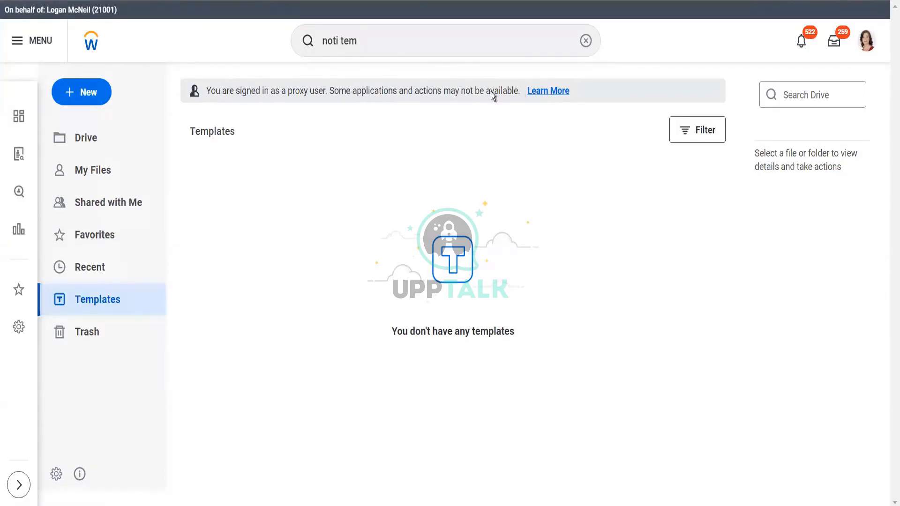
# Step: Open and close Drive's New menu, then delete the leftover global search text
pyautogui.click(549, 91)
pyautogui.click(89, 97)
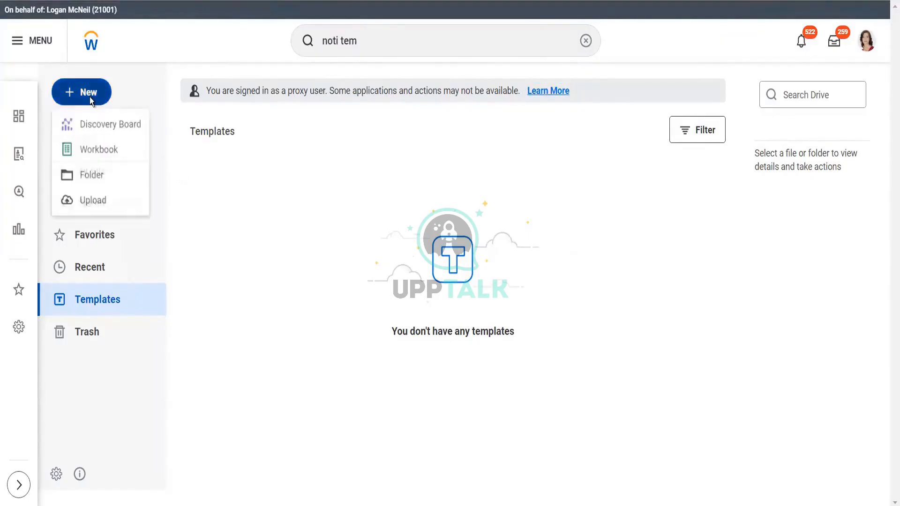
pyautogui.click(274, 217)
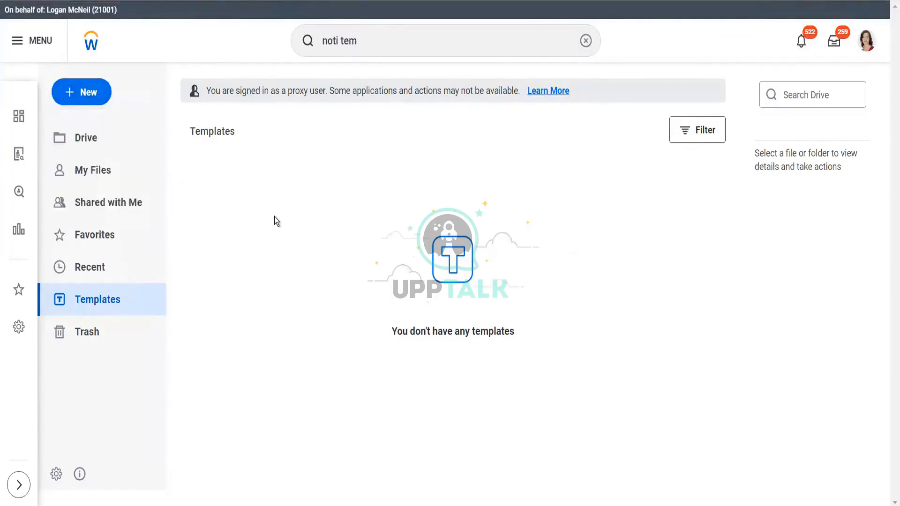
pyautogui.doubleClick(374, 32)
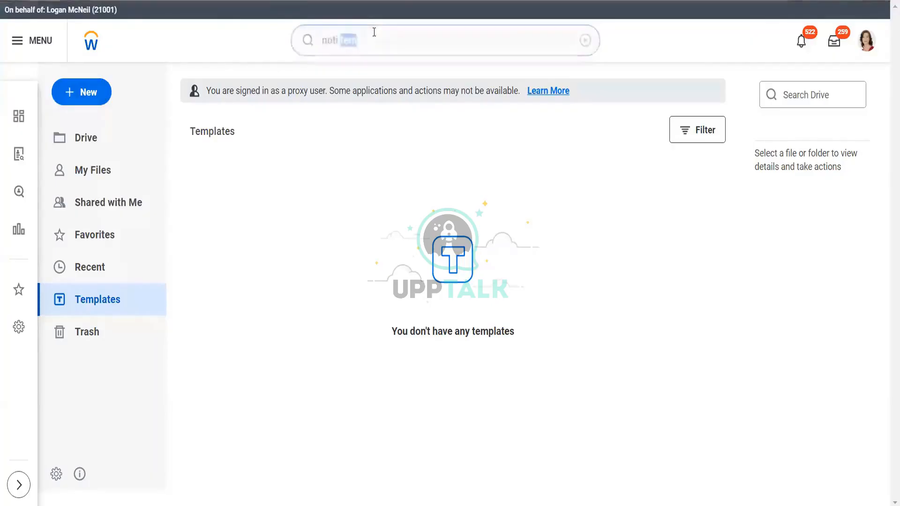
pyautogui.click(374, 32)
pyautogui.press('BackSpace')
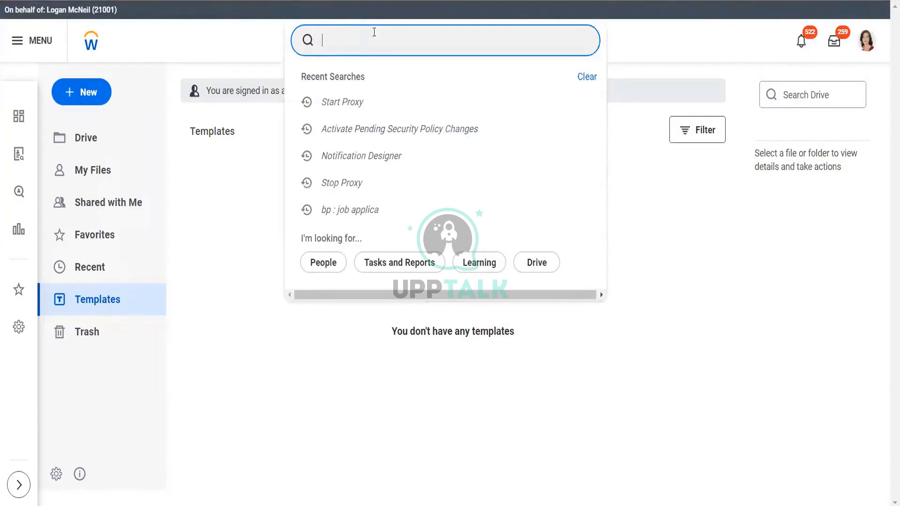
pyautogui.click(683, 334)
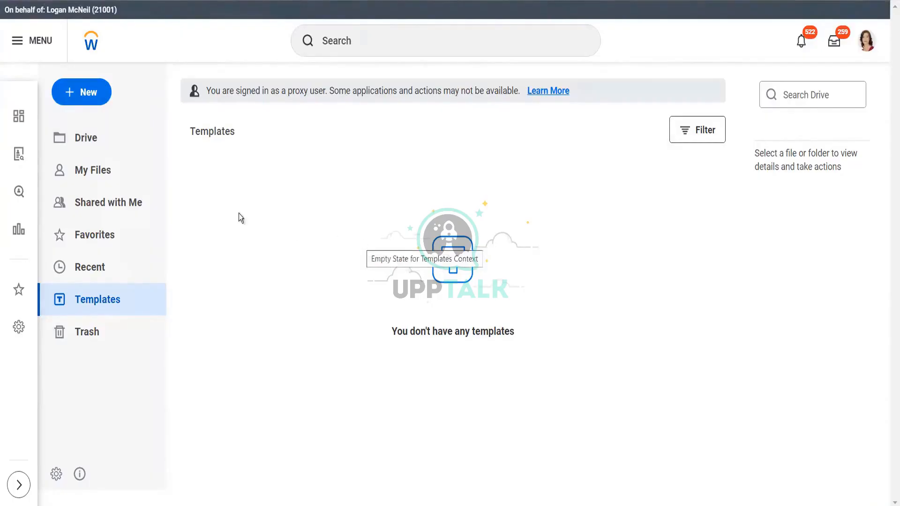
# Step: Browse Drive, My Files and Templates, then close the Drive menu settings without saving
pyautogui.click(78, 150)
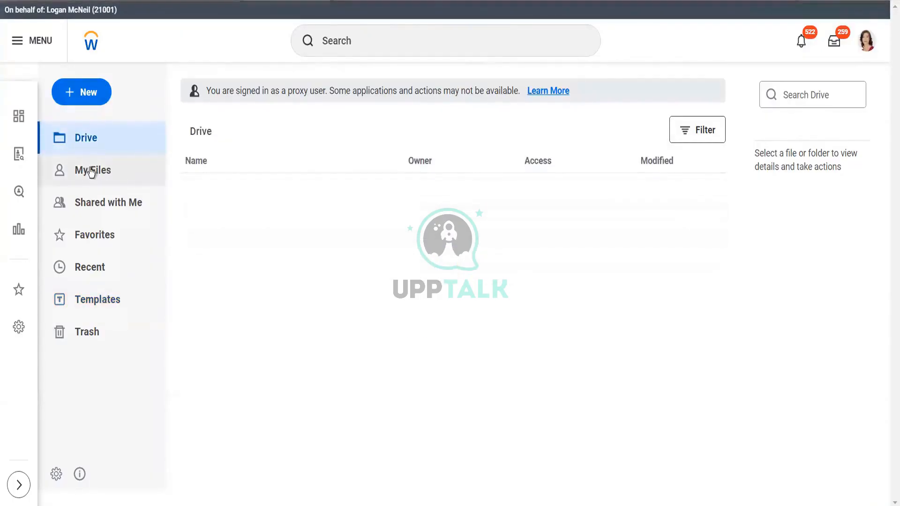
pyautogui.click(93, 171)
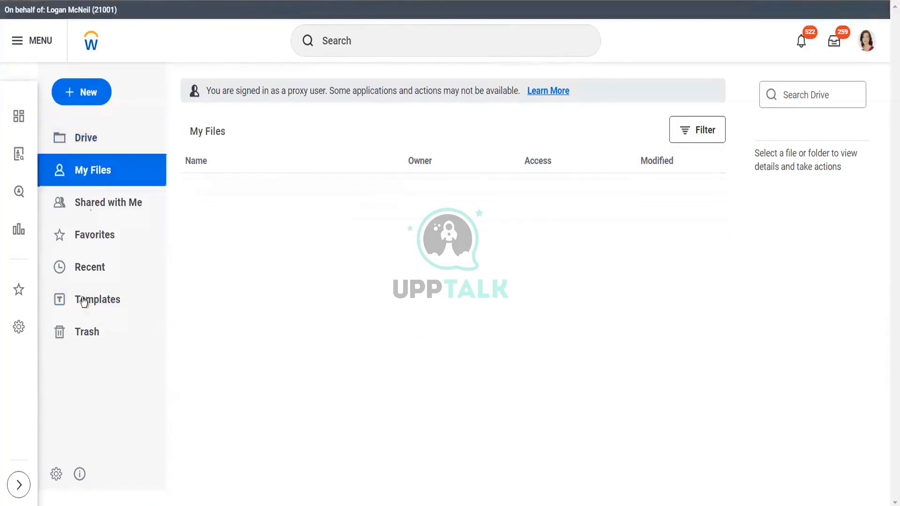
pyautogui.click(117, 305)
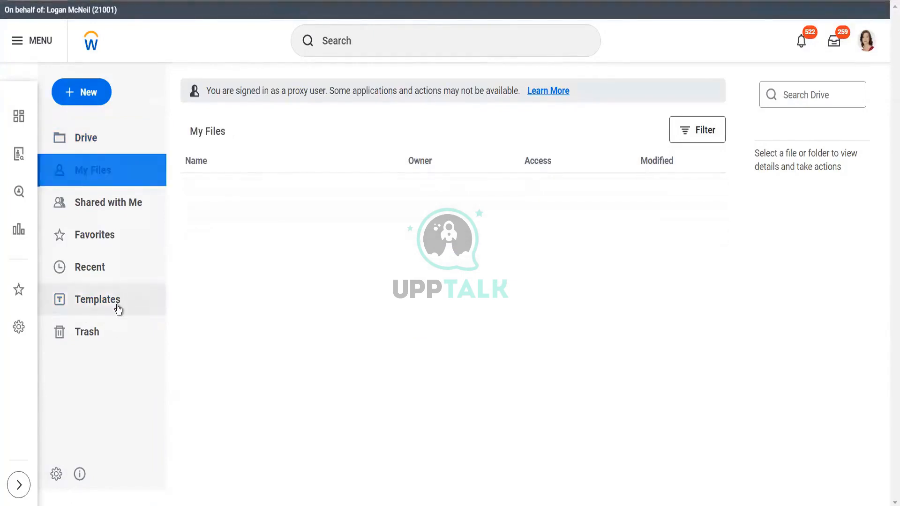
pyautogui.click(55, 475)
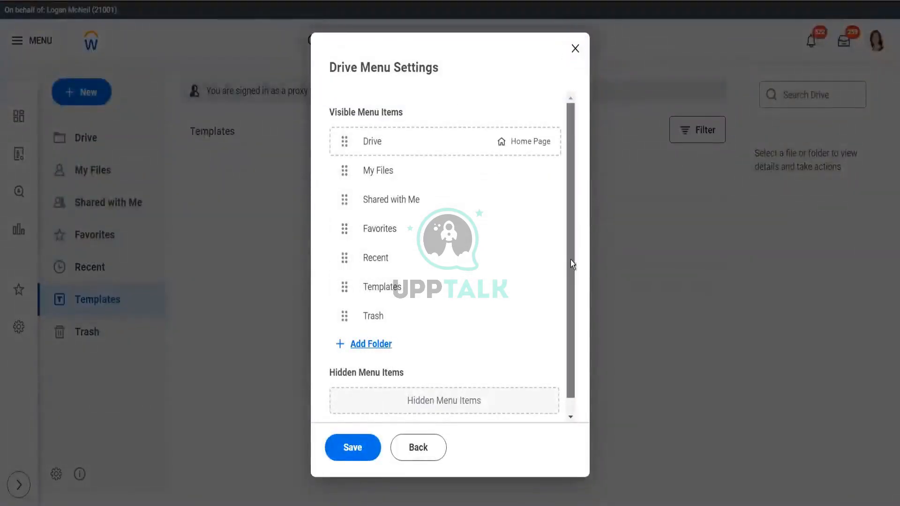
pyautogui.moveTo(570, 260); pyautogui.dragTo(570, 279)
pyautogui.click(416, 449)
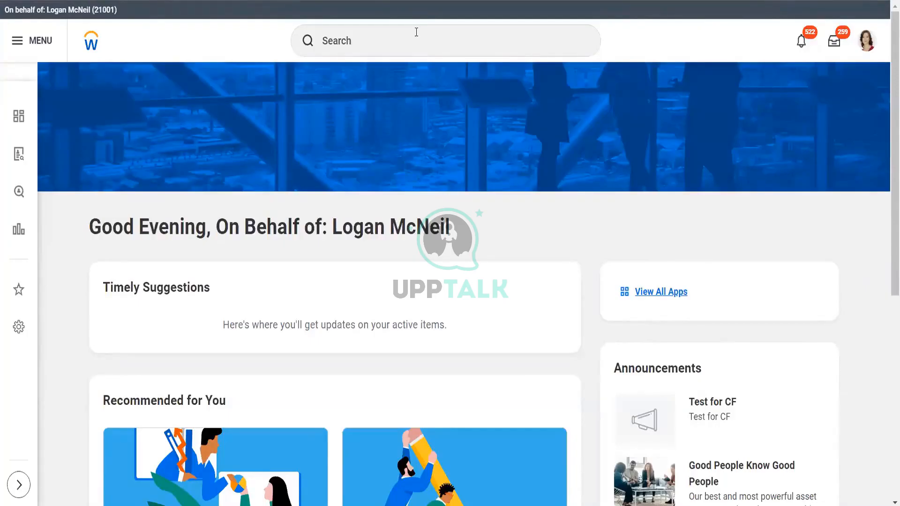
# Step: Search 'fin open job' and open the Find Open Jobs report showing 152 results
pyautogui.click(417, 32)
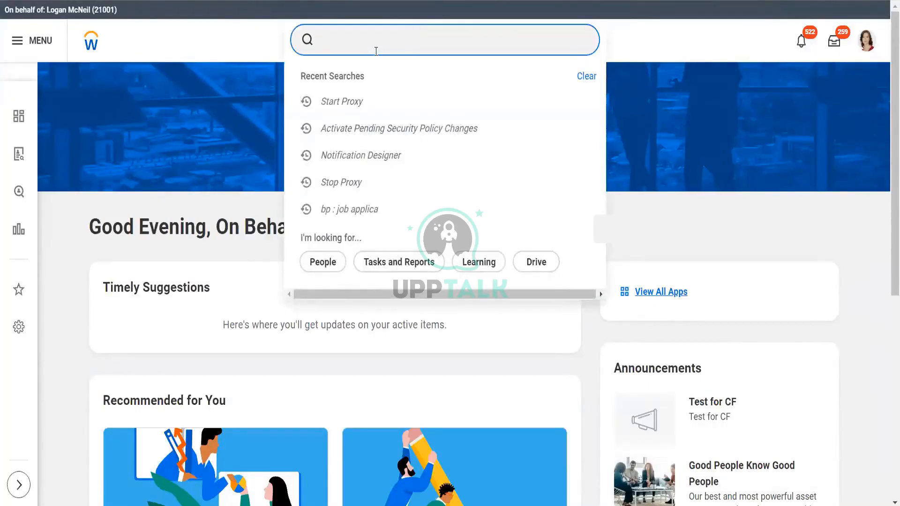
pyautogui.write('repo')
pyautogui.press('BackSpace')
pyautogui.press('BackSpace')
pyautogui.press('BackSpace')
pyautogui.press('BackSpace')
pyautogui.write('fin open')
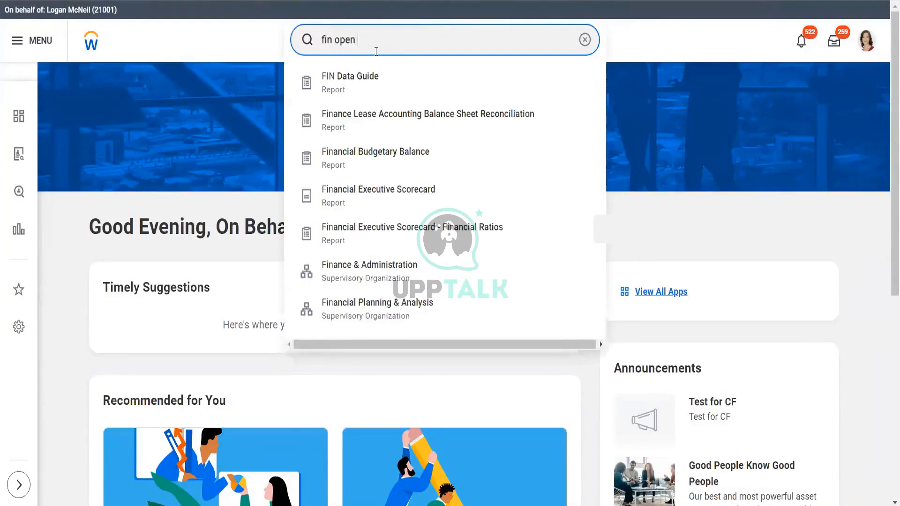
pyautogui.write(' job')
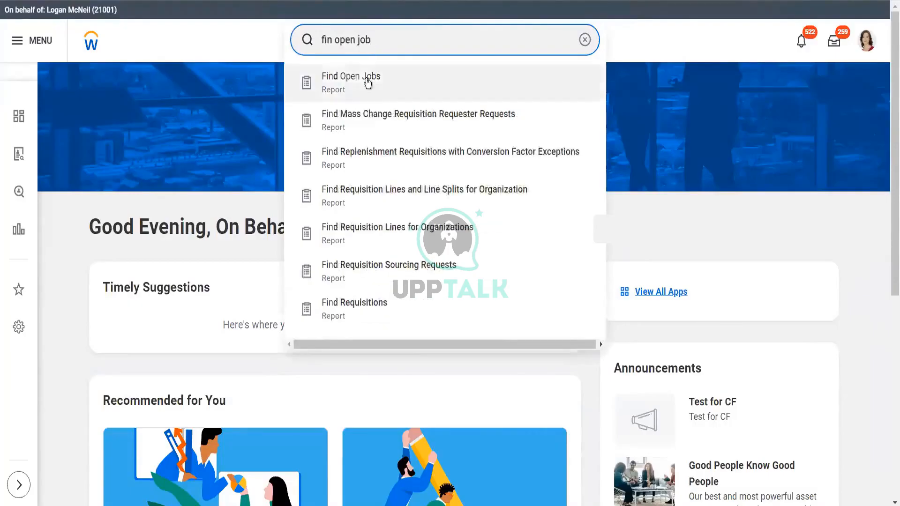
pyautogui.click(368, 83)
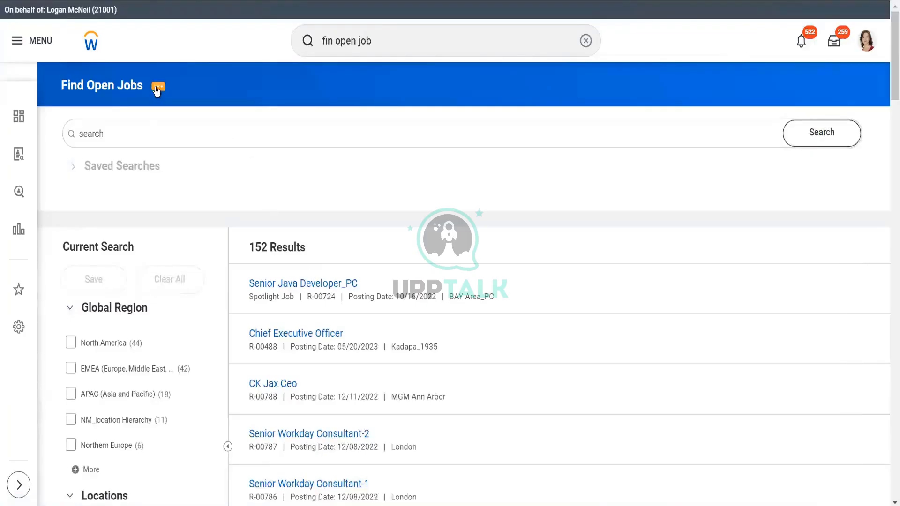
# Step: Edit the Find Open Jobs custom report and open its Job Posting Anchor data source in a new tab
pyautogui.click(157, 88)
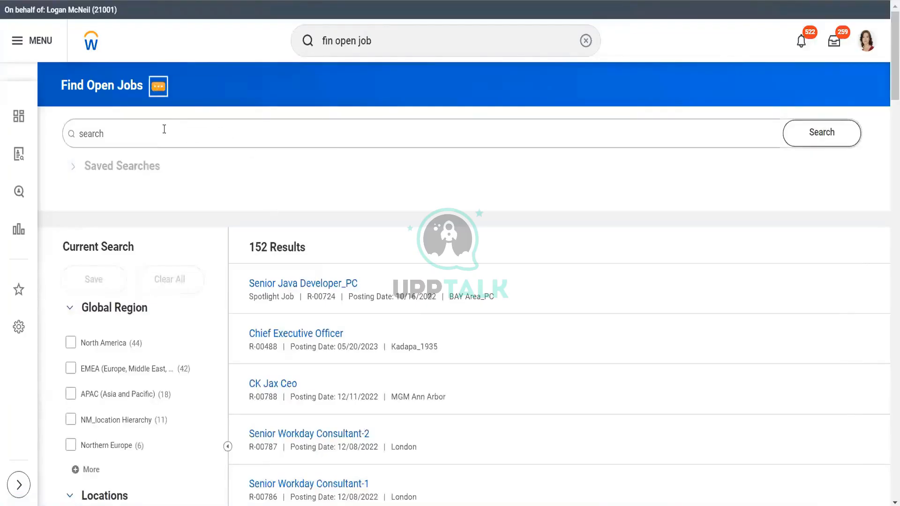
pyautogui.moveTo(235, 130)
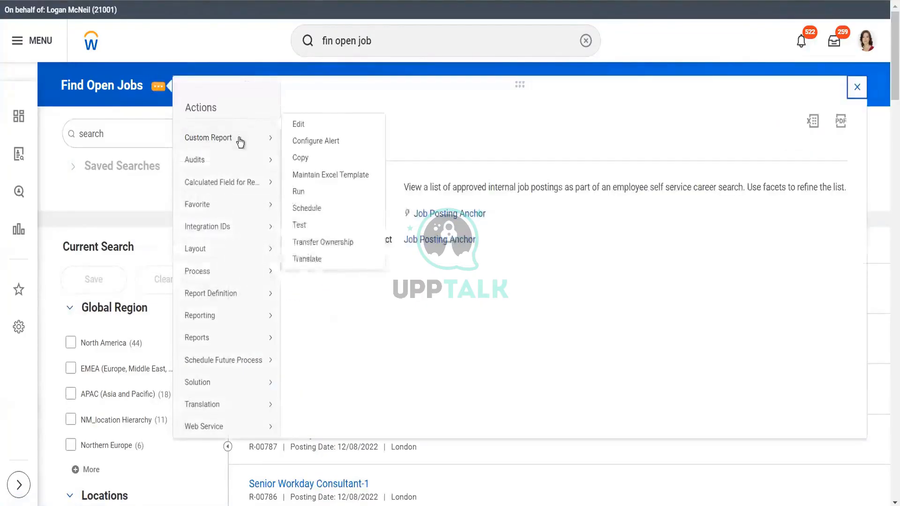
pyautogui.click(303, 139)
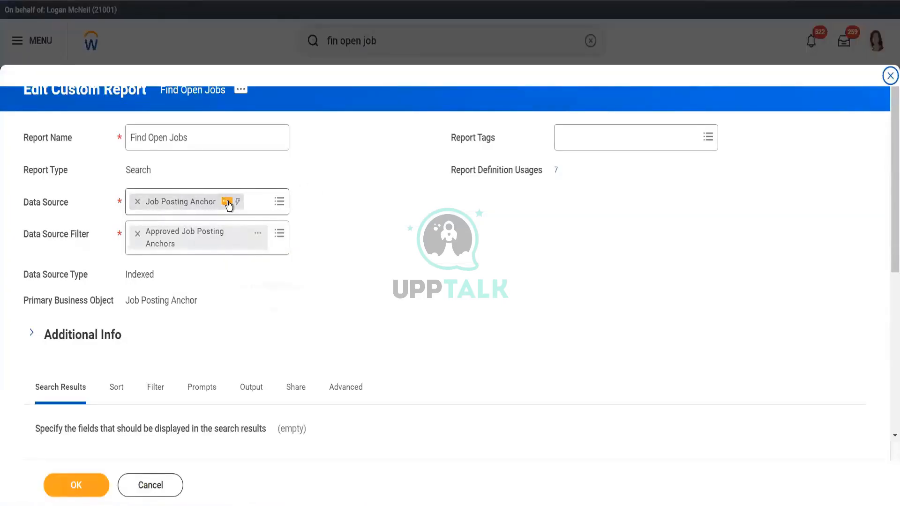
pyautogui.click(227, 203)
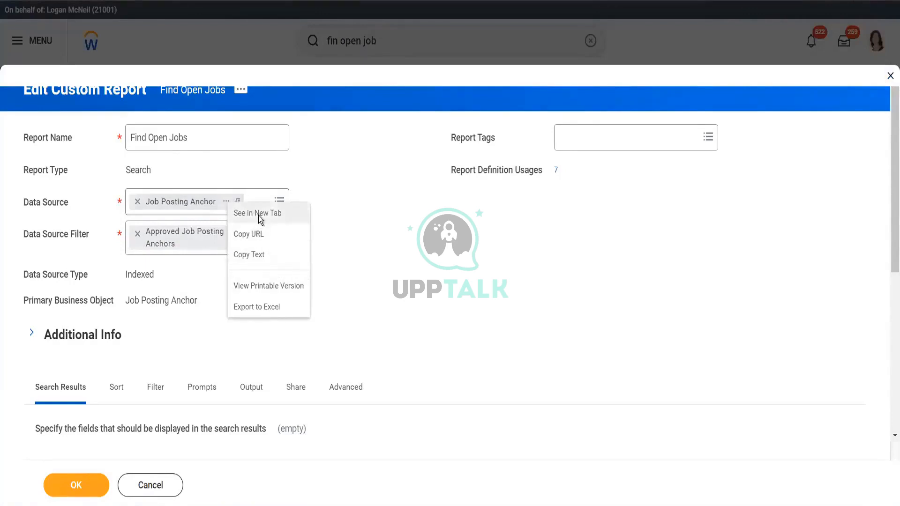
pyautogui.click(259, 215)
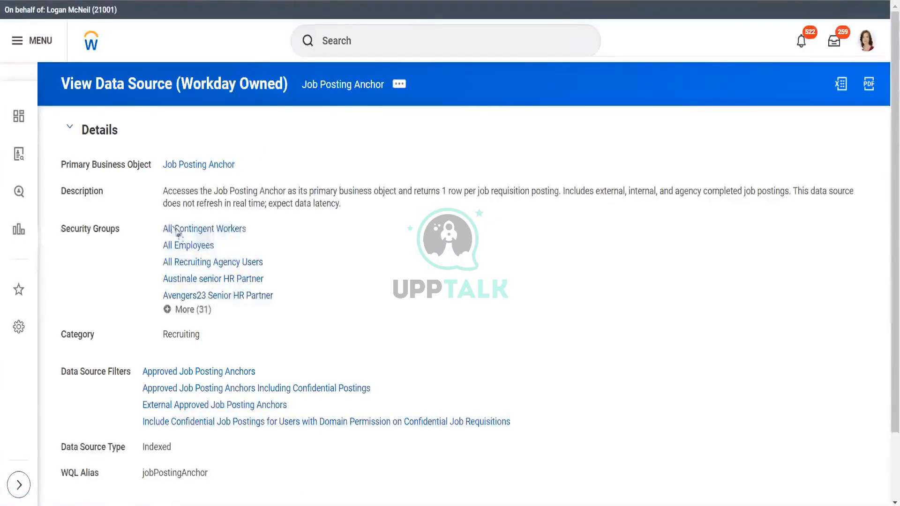
# Step: Scroll to the Job Posting Anchor data source filters and open Approved Job Posting Anchors
pyautogui.click(193, 311)
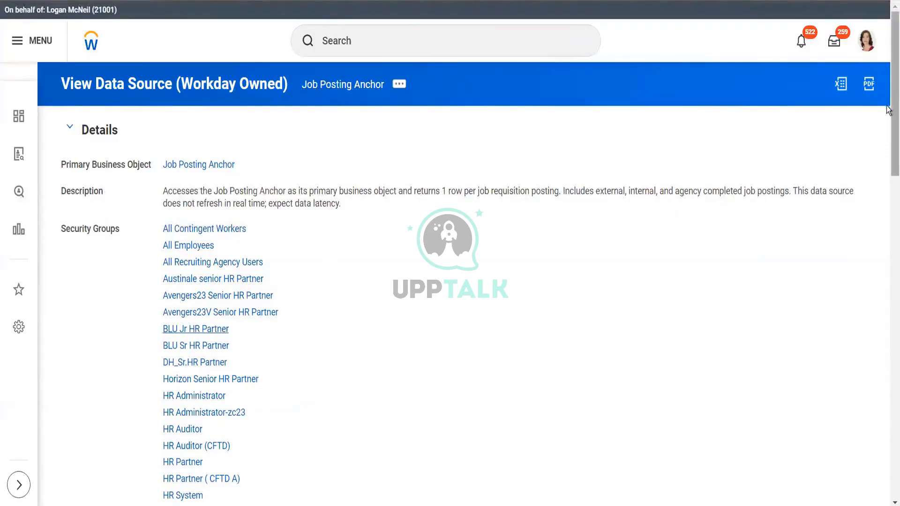
pyautogui.moveTo(889, 110); pyautogui.dragTo(887, 315)
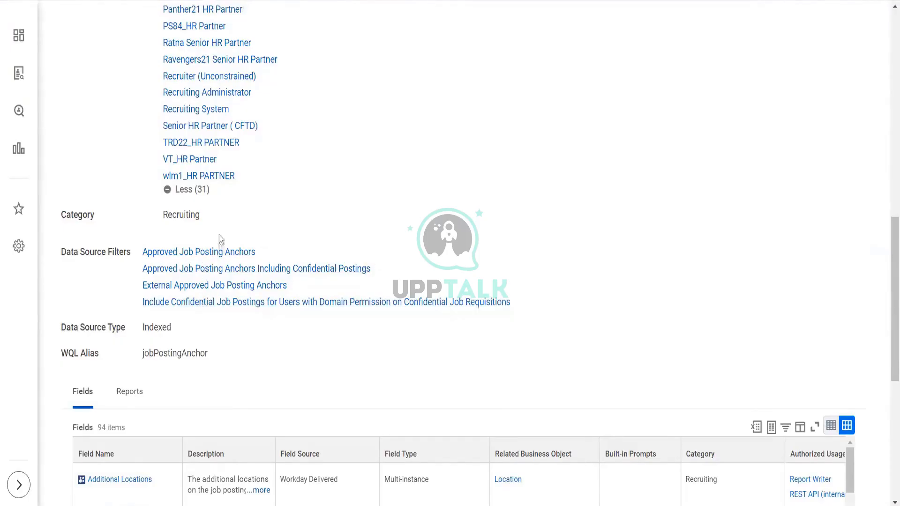
pyautogui.click(203, 254)
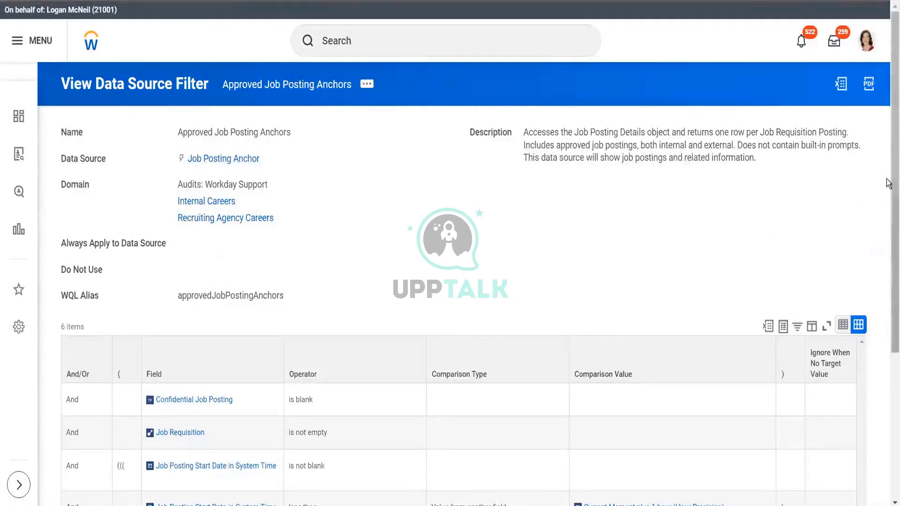
# Step: Review the filter conditions, then expand all 31 security groups of the Job Posting Anchor data source
pyautogui.scroll(-5, 888, 188)
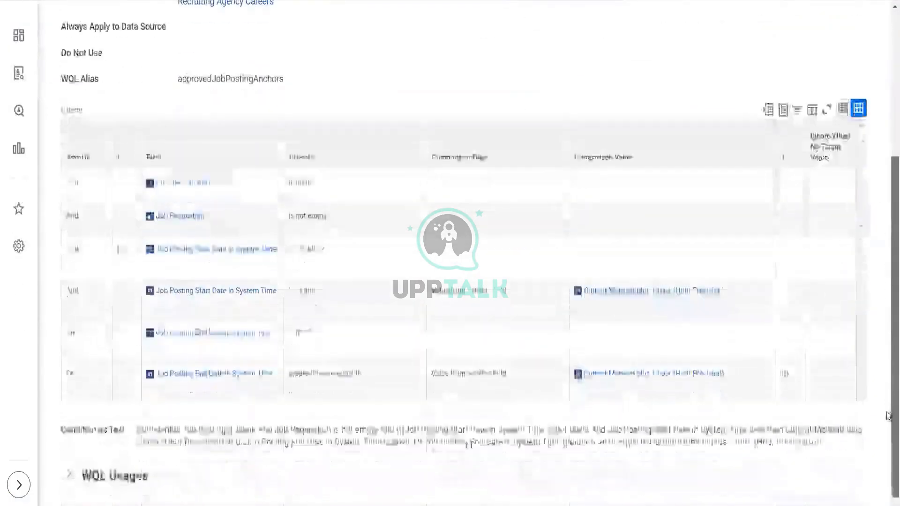
pyautogui.scroll(5, 888, 66)
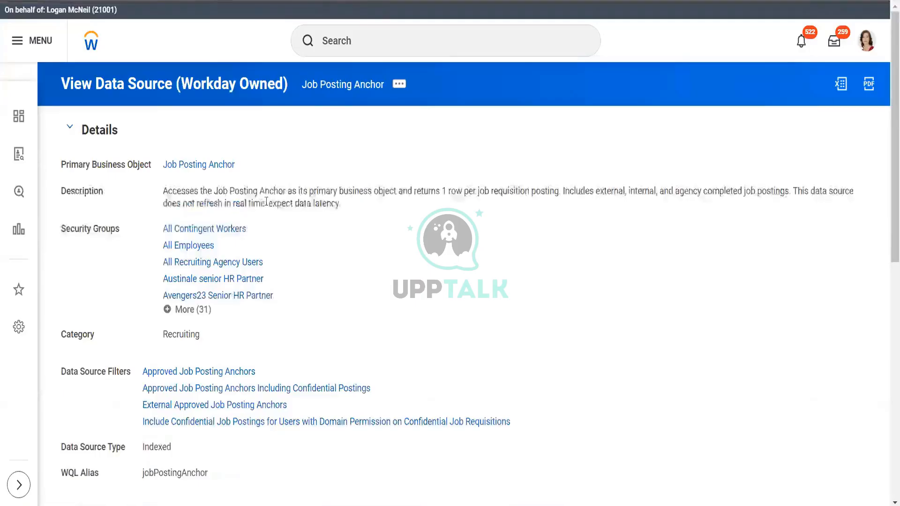
pyautogui.click(177, 310)
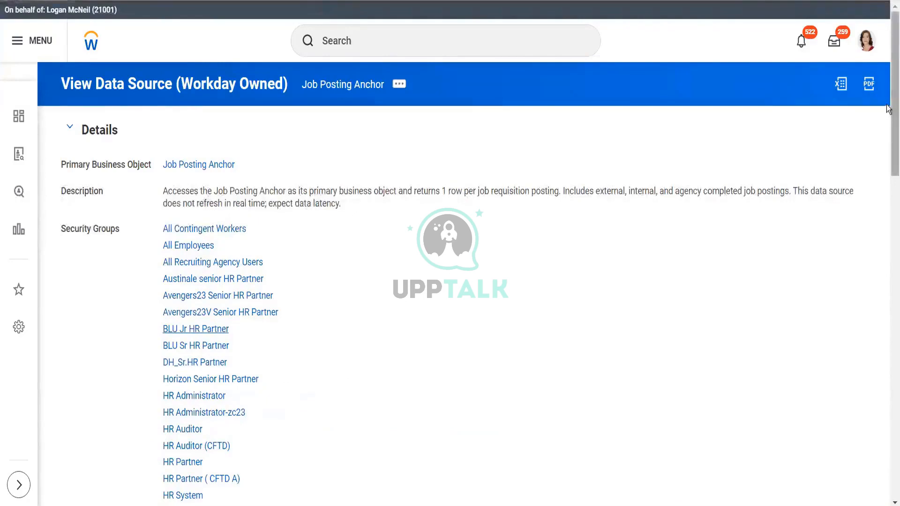
pyautogui.moveTo(887, 109); pyautogui.dragTo(889, 1)
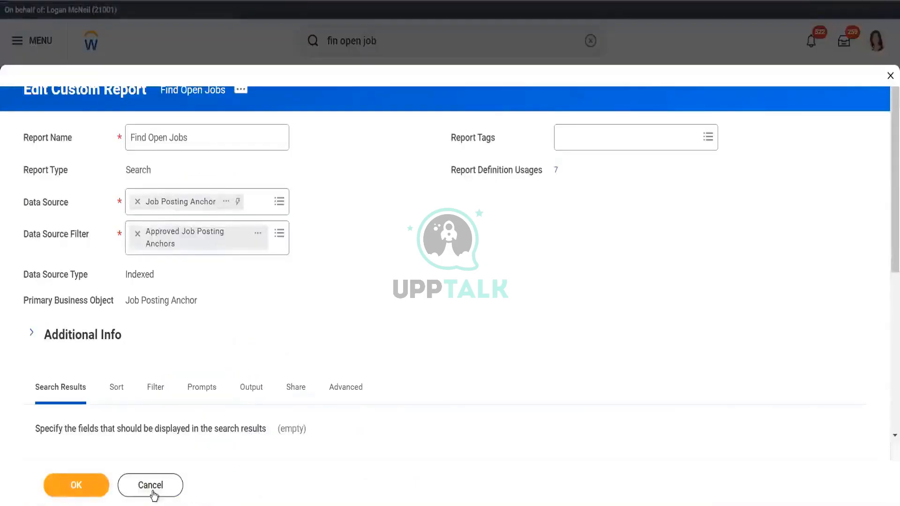
# Step: Cancel the report editor without saving and run Find Open Jobs, showing 152 results
pyautogui.click(151, 488)
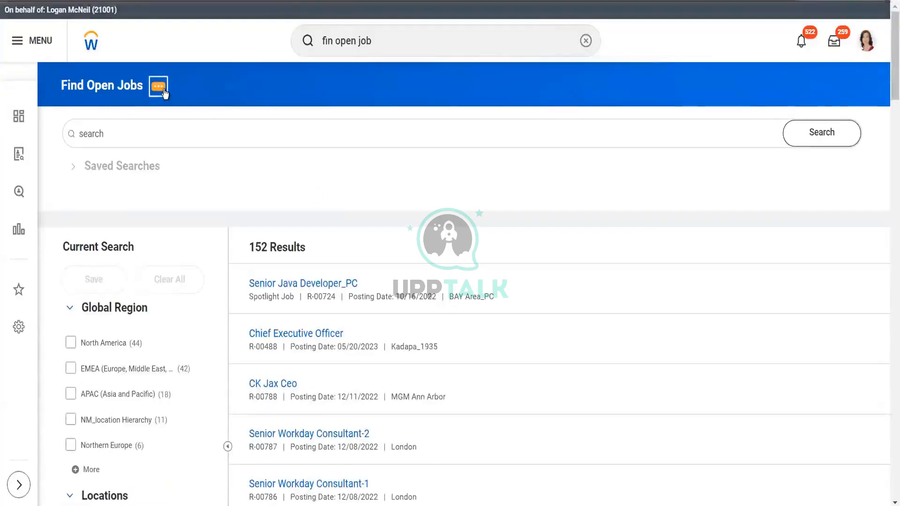
pyautogui.click(159, 87)
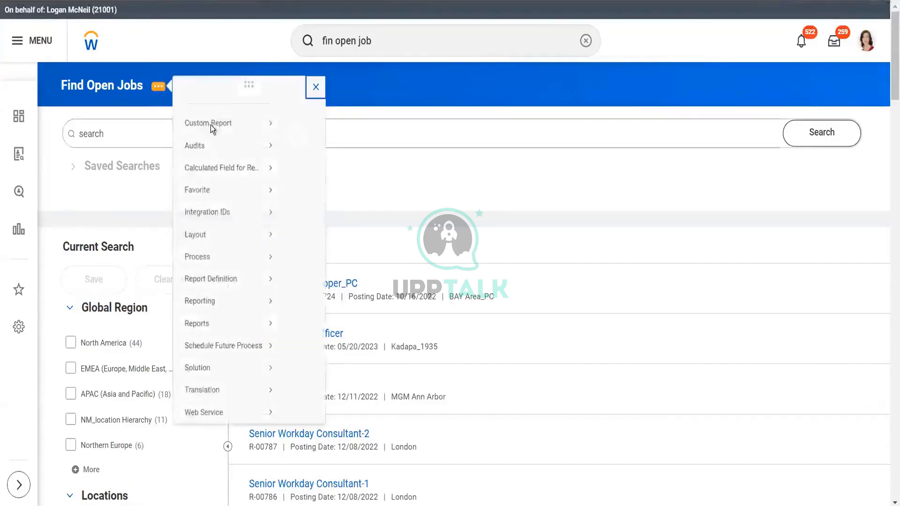
pyautogui.moveTo(218, 140)
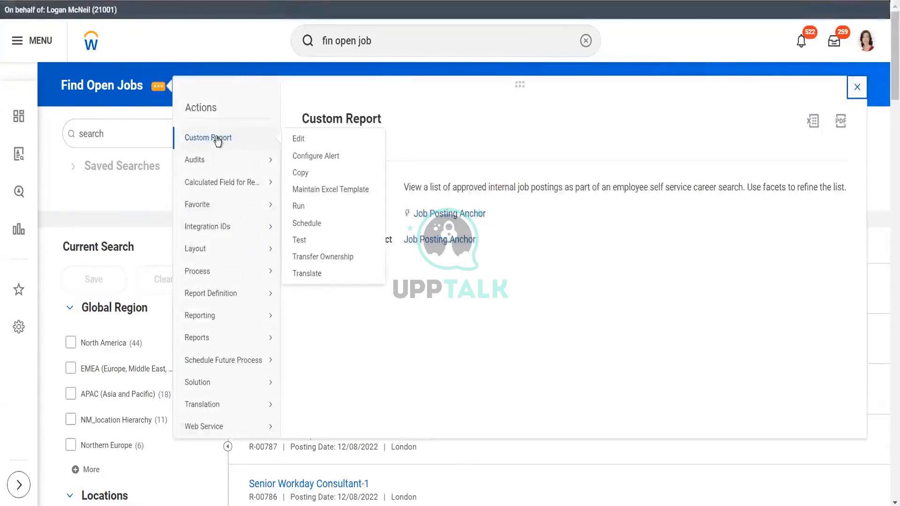
pyautogui.click(299, 206)
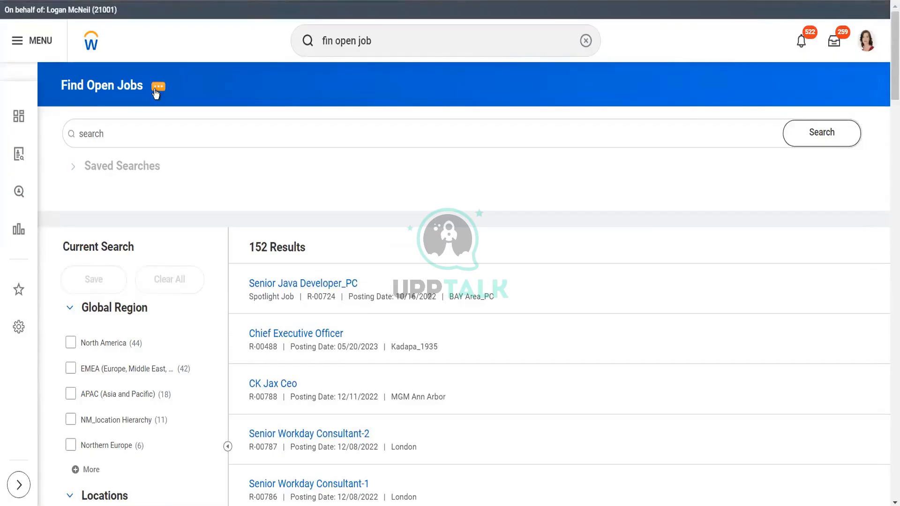
pyautogui.click(156, 94)
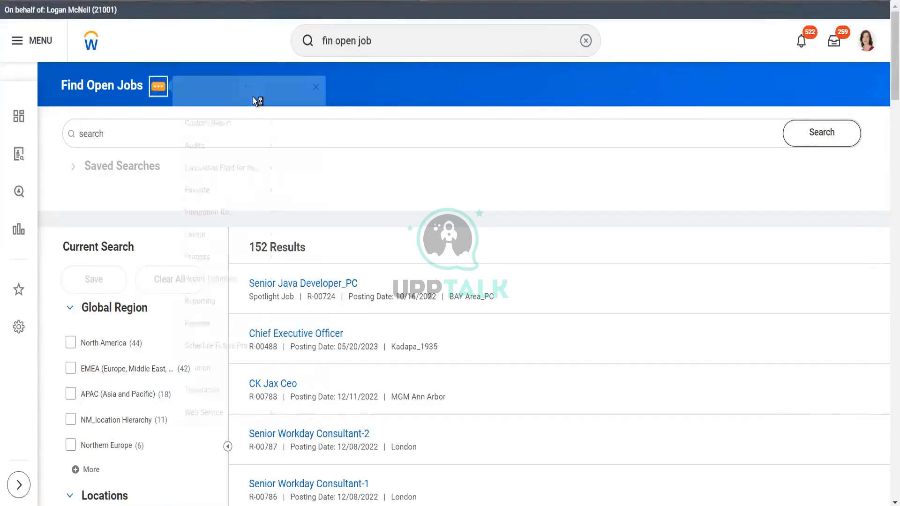
pyautogui.moveTo(248, 139)
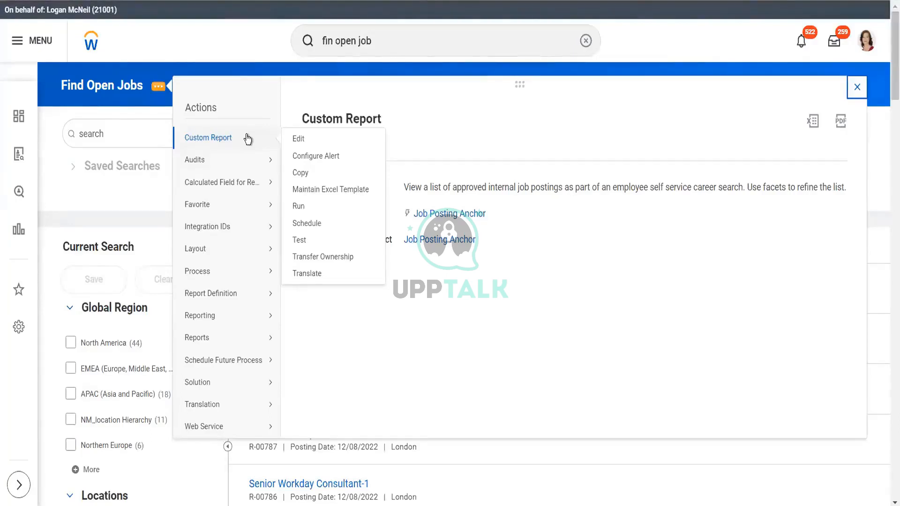
pyautogui.click(385, 45)
pyautogui.click(385, 45)
# Step: Clear the old 'fin open job' text from the global search bar
pyautogui.press('BackSpace')
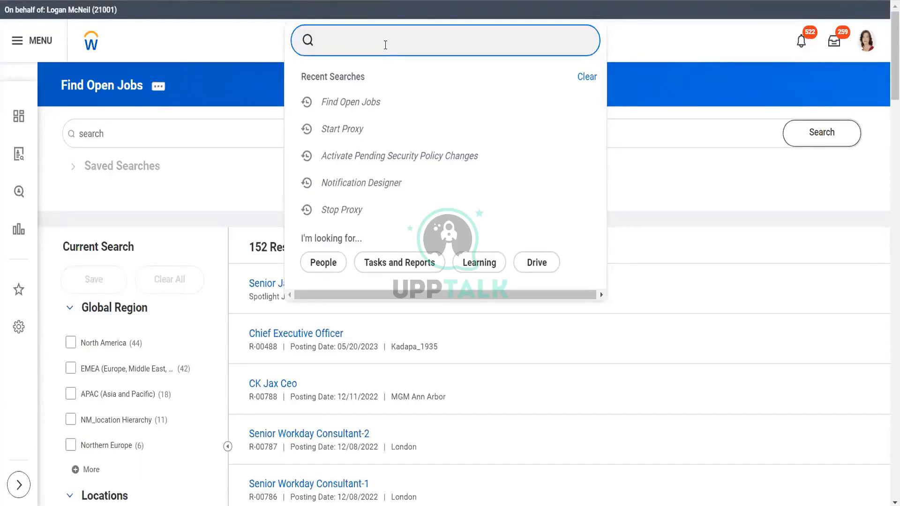
# Step: Bring up the Find Open Jobs report's related actions and dismiss them without choosing an option
pyautogui.click(162, 87)
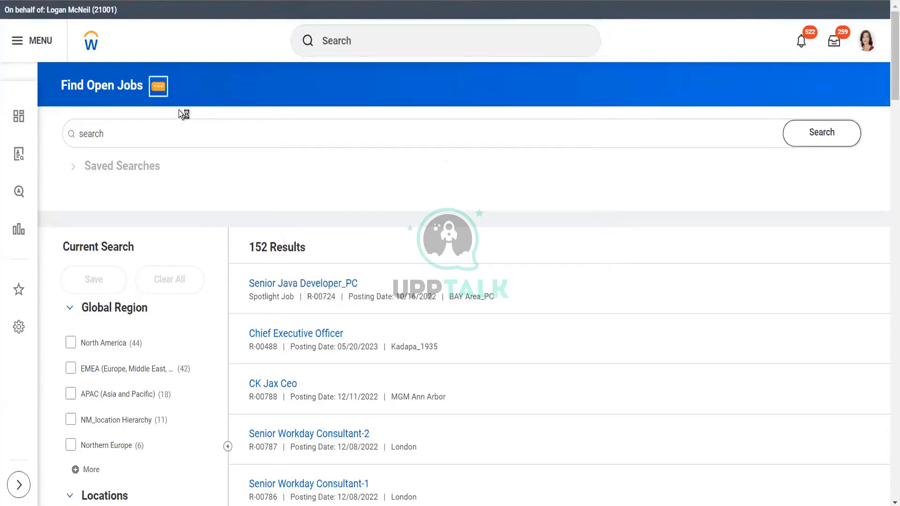
pyautogui.moveTo(230, 138)
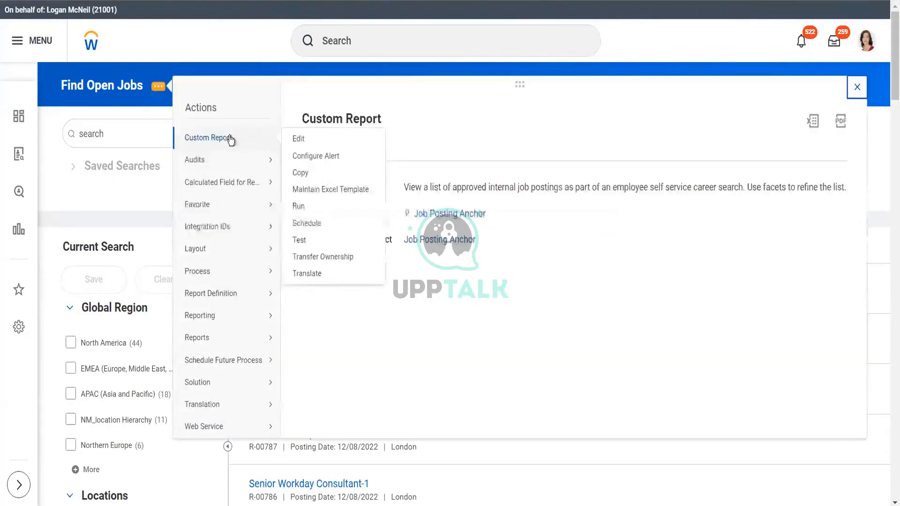
pyautogui.click(300, 139)
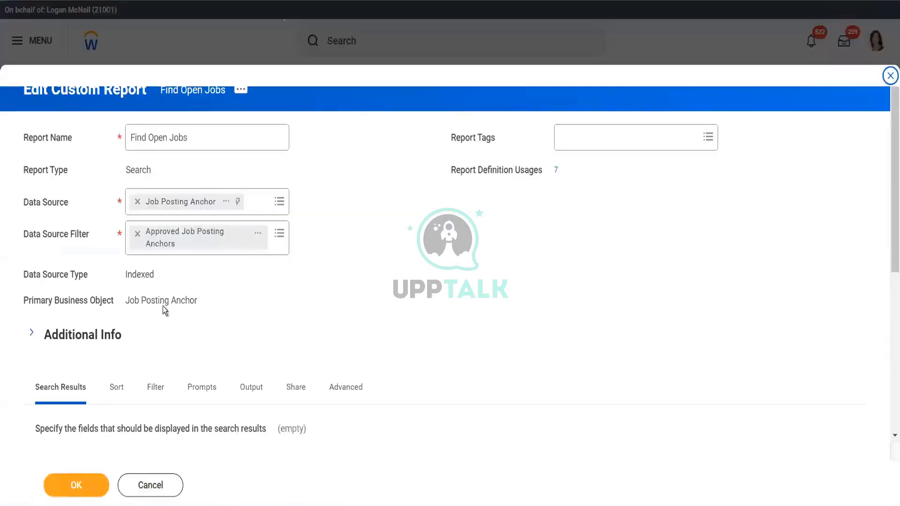
pyautogui.moveTo(200, 302)
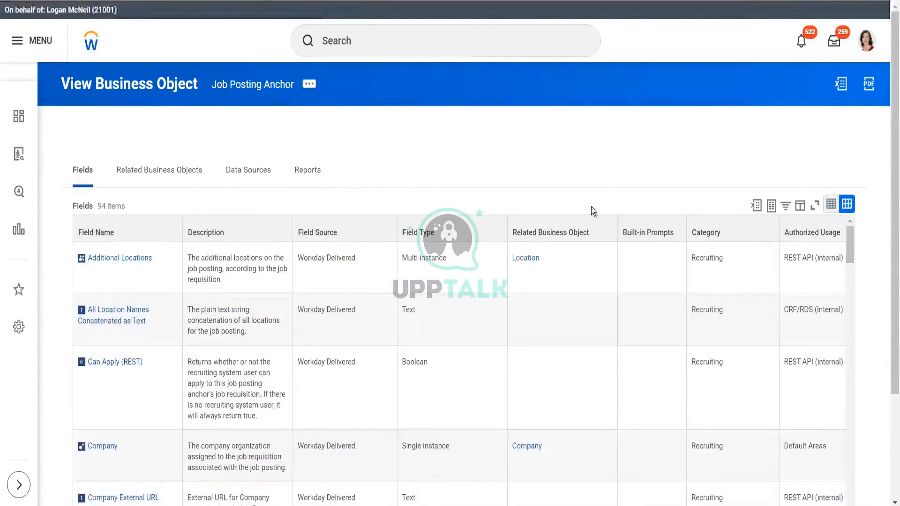
pyautogui.click(135, 178)
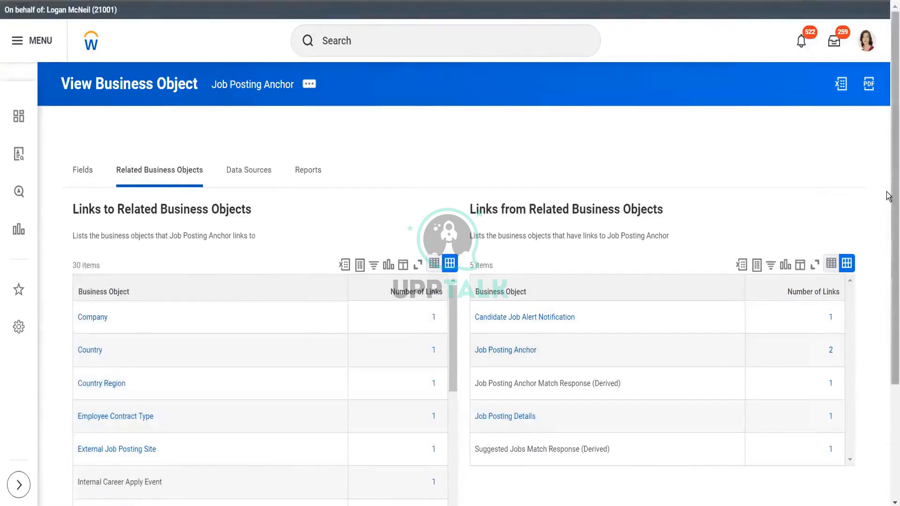
pyautogui.scroll(-3, 887, 195)
pyautogui.scroll(1, 887, 201)
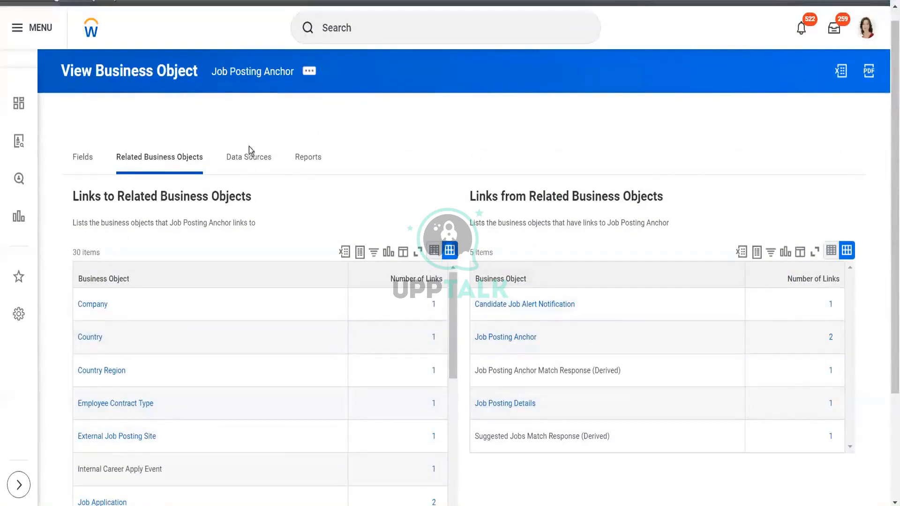
pyautogui.click(257, 161)
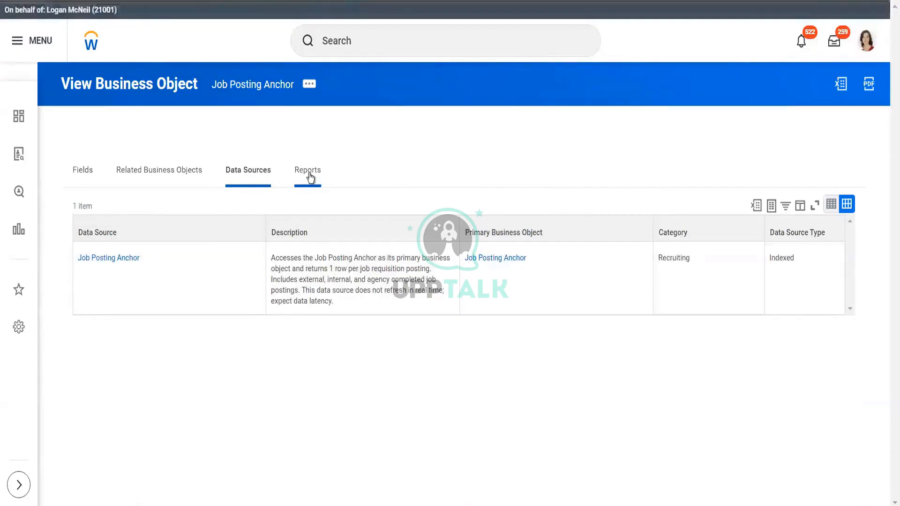
pyautogui.click(308, 174)
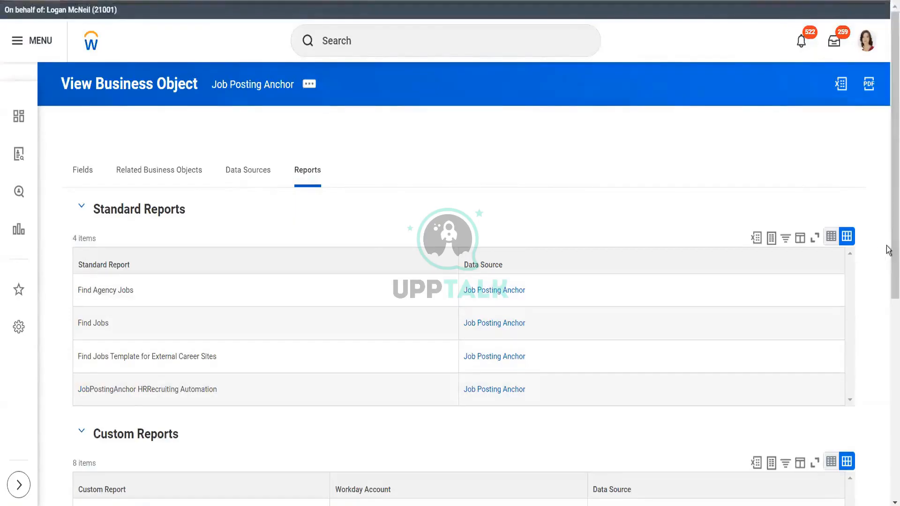
pyautogui.moveTo(888, 230); pyautogui.dragTo(888, 429)
pyautogui.scroll(8, 858, 156)
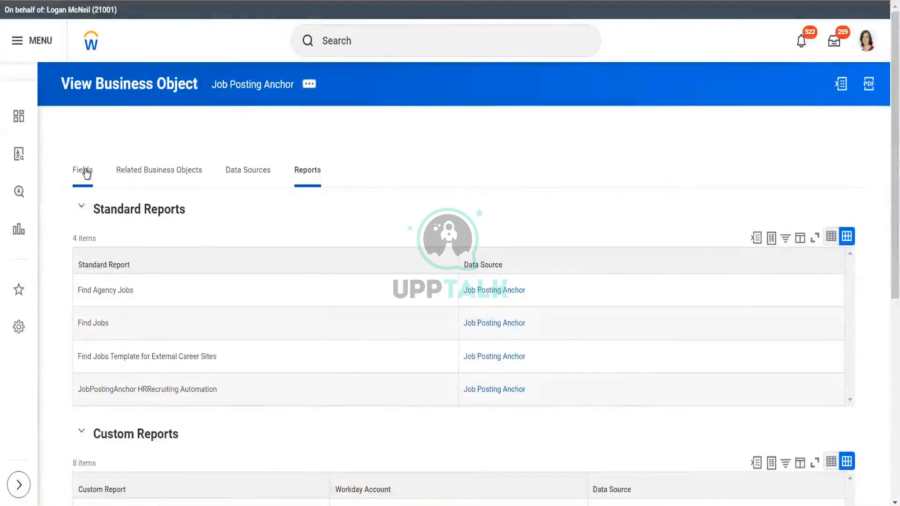
pyautogui.click(85, 171)
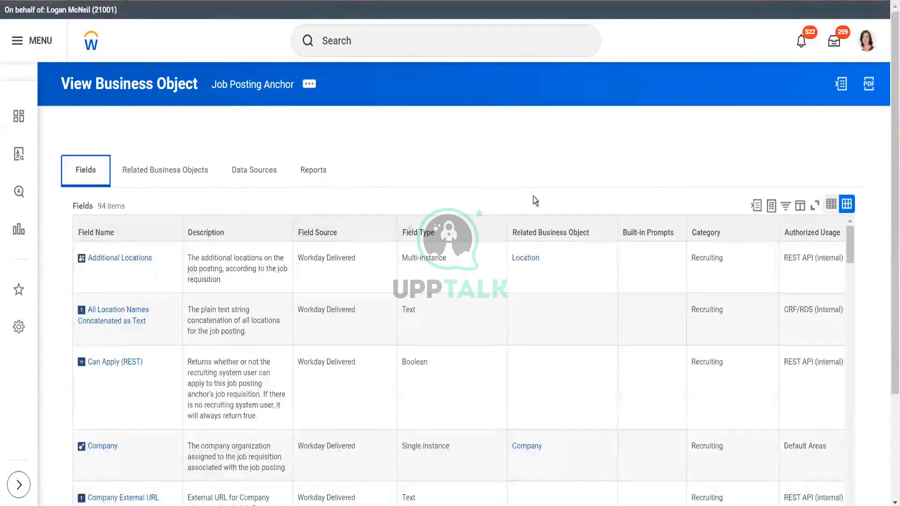
pyautogui.scroll(-1, 887, 202)
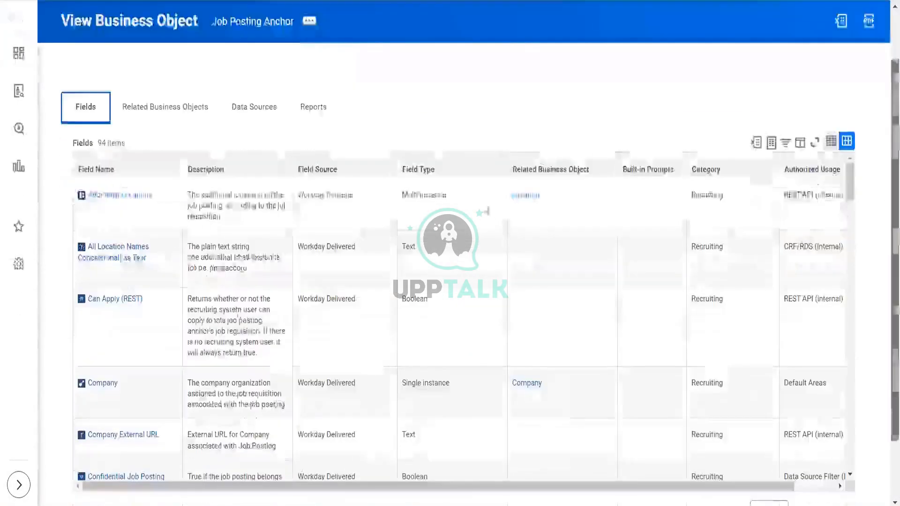
# Step: Open the Location business object and view its Business Object Details
pyautogui.click(525, 197)
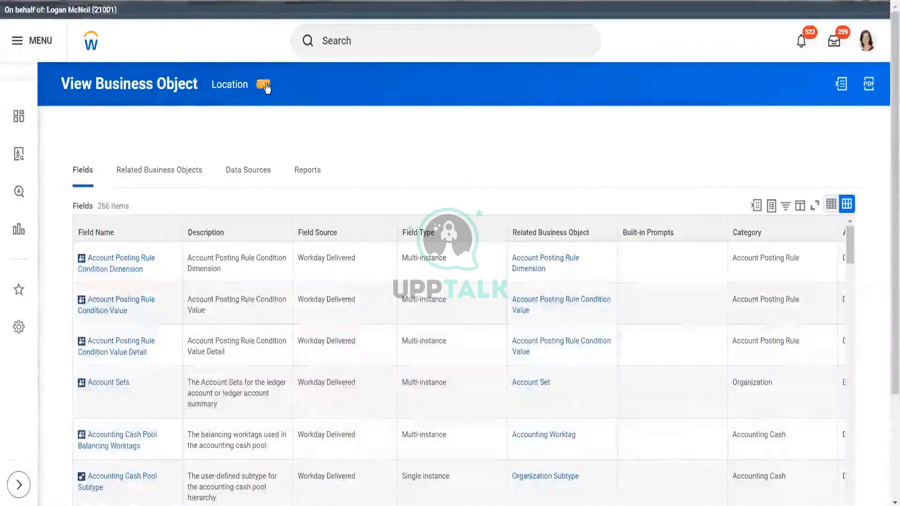
pyautogui.click(265, 86)
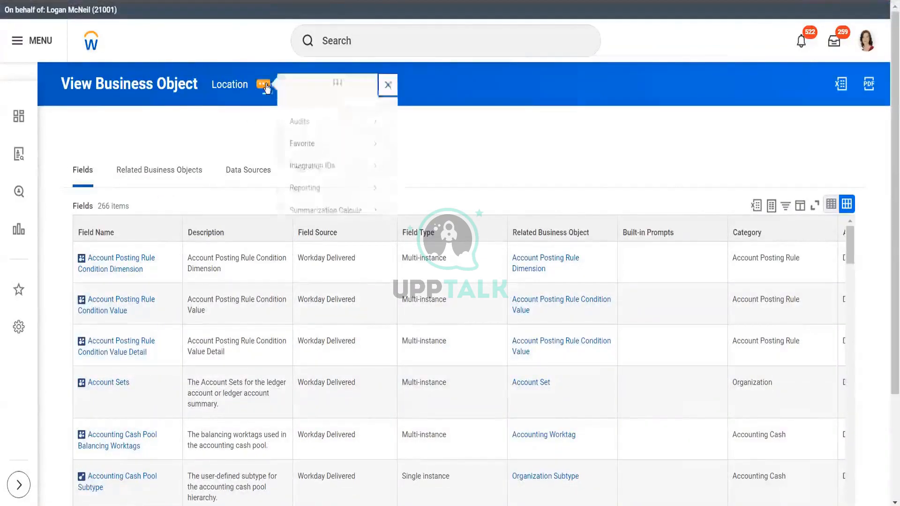
pyautogui.moveTo(364, 150)
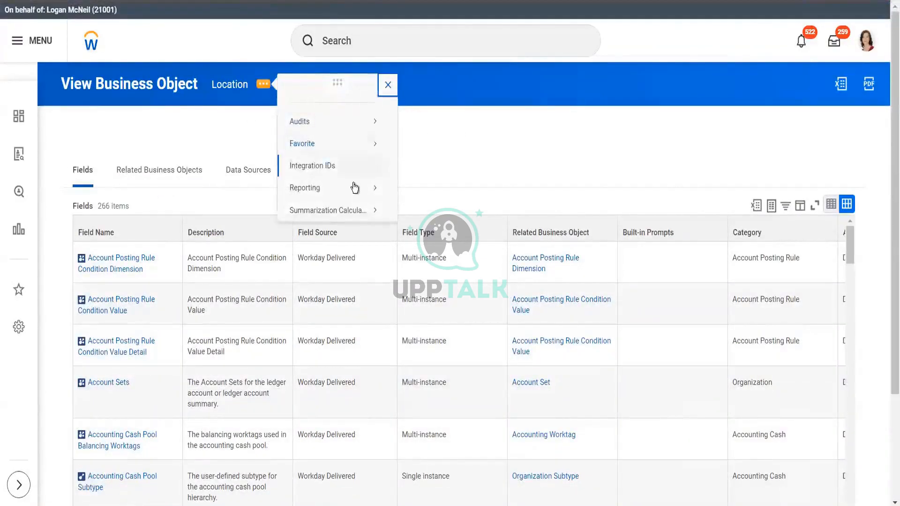
pyautogui.moveTo(352, 189)
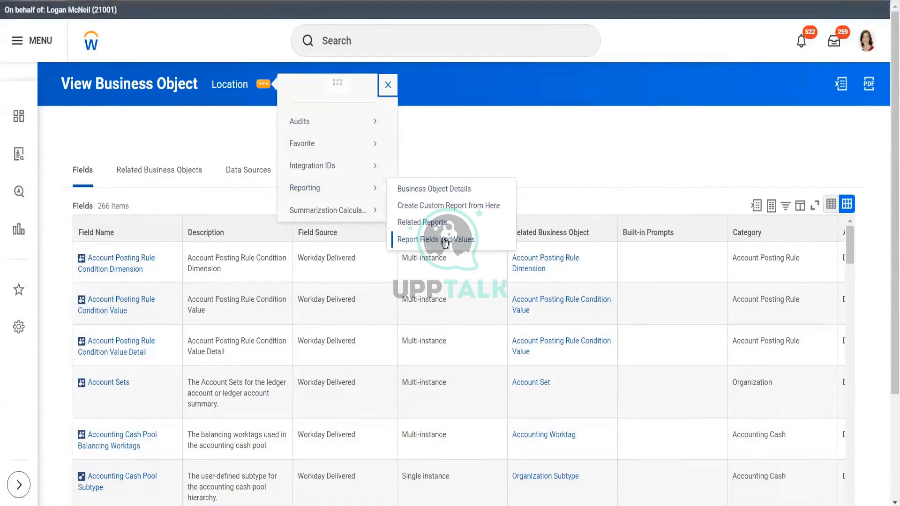
pyautogui.click(434, 189)
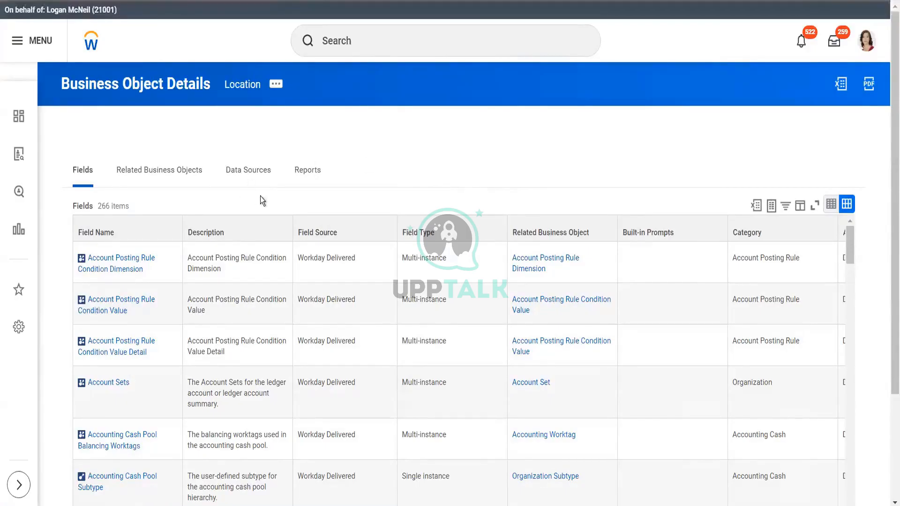
# Step: From Location's business object details, open the Account Posting Rule Condition Dimension field
pyautogui.click(276, 89)
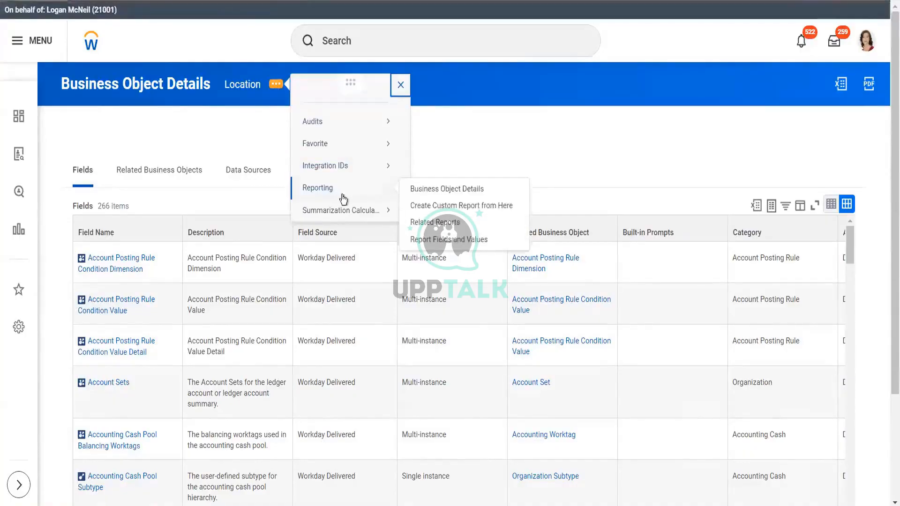
pyautogui.click(427, 189)
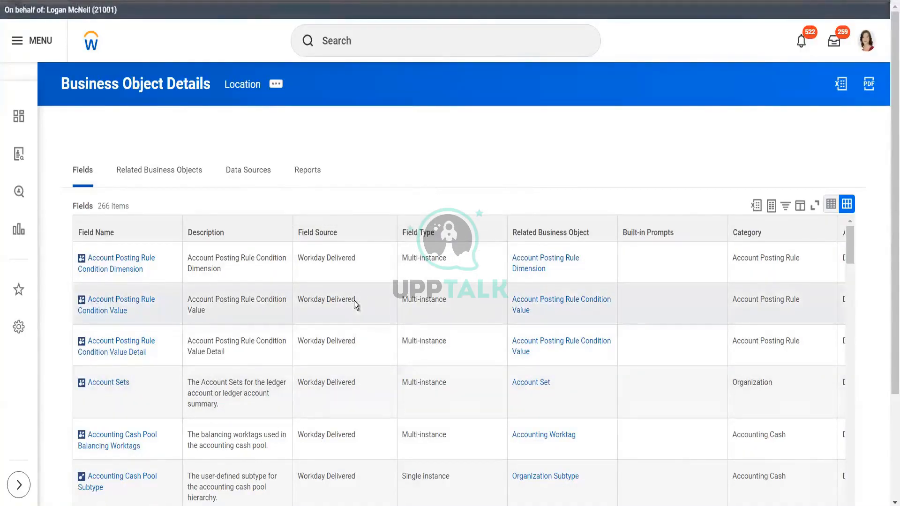
pyautogui.click(123, 272)
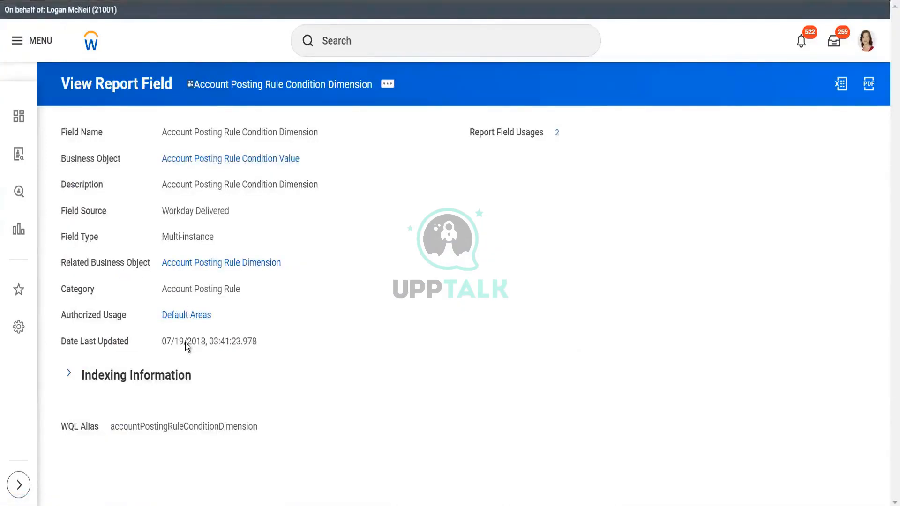
# Step: Expand the field's Indexing Information, scan its rows, and return to Location's 266 fields
pyautogui.click(70, 375)
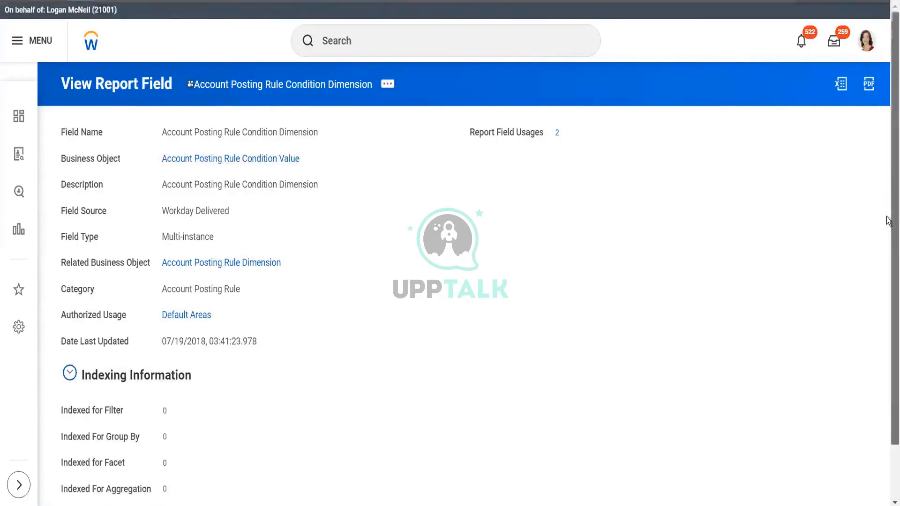
pyautogui.scroll(-2, 887, 147)
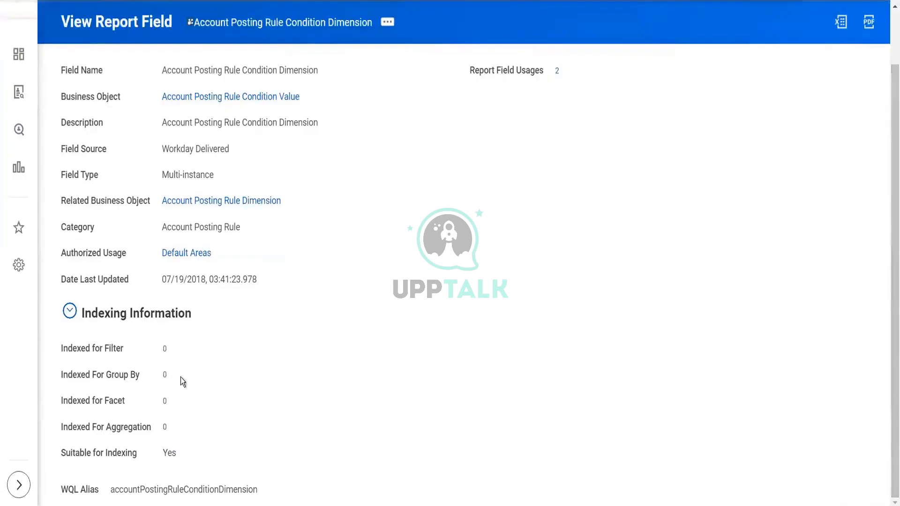
pyautogui.scroll(2, 449, 253)
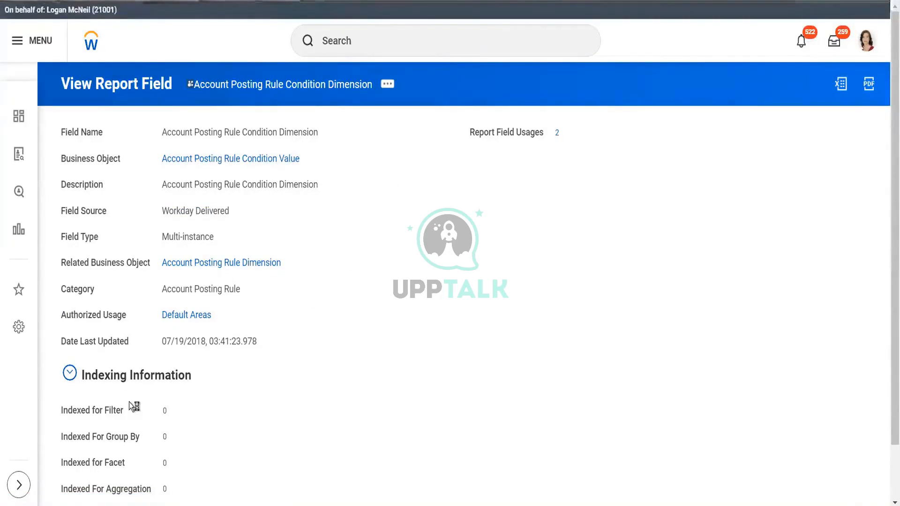
pyautogui.click(17, 1)
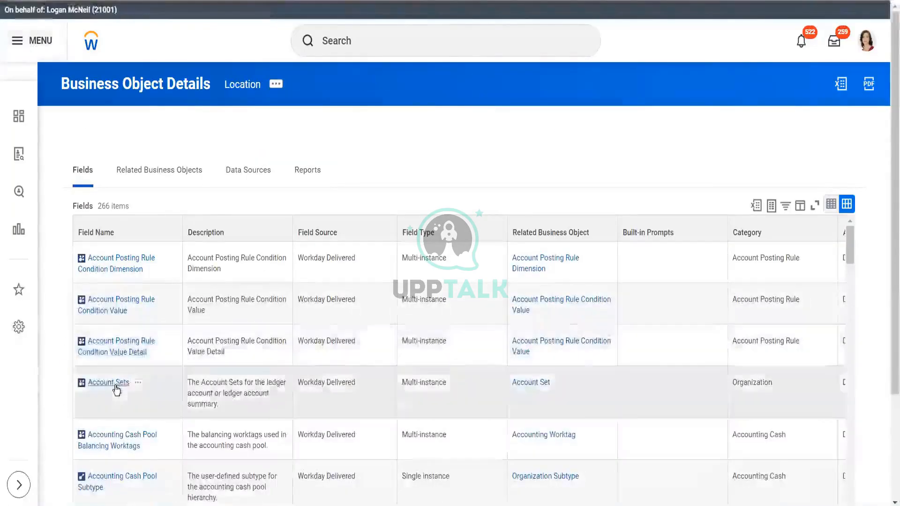
# Step: Open the Account Sets field and review its Indexing Information
pyautogui.click(117, 384)
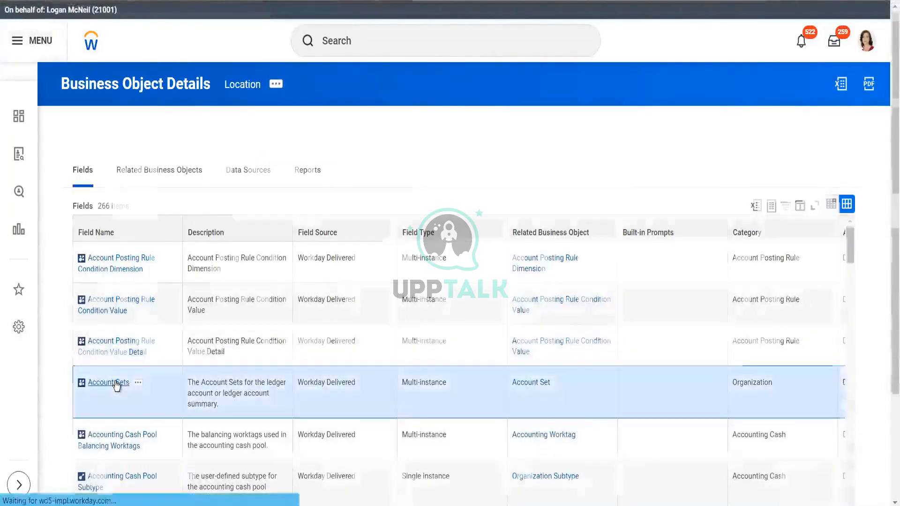
pyautogui.click(69, 377)
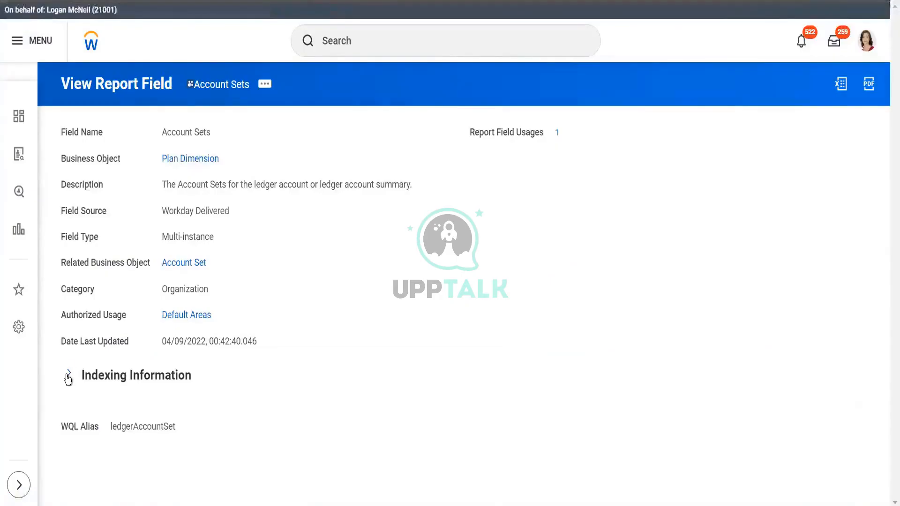
pyautogui.scroll(-2, 887, 179)
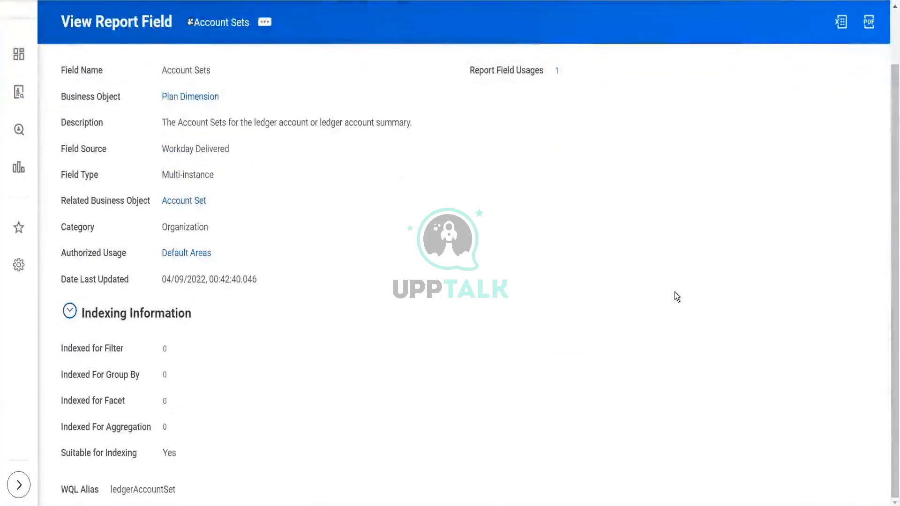
pyautogui.scroll(2, 888, 144)
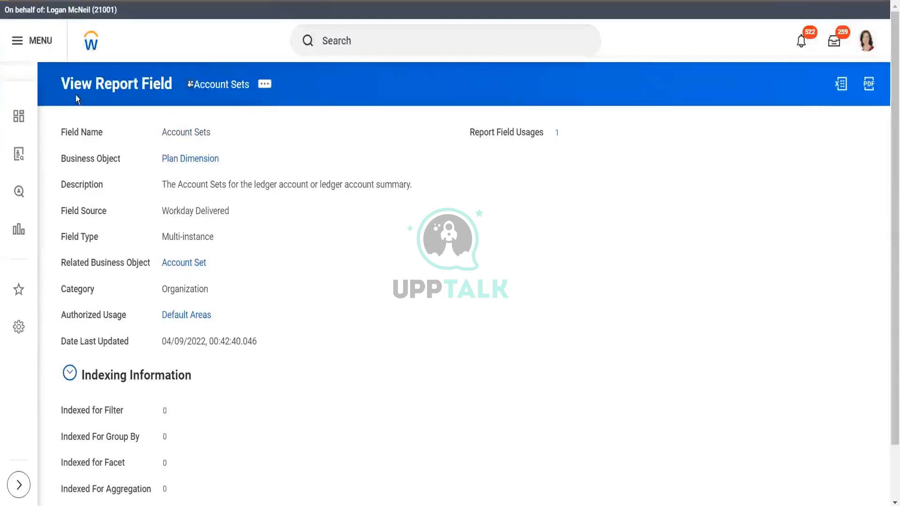
# Step: Bring up the security groups that can access the Account Sets report field
pyautogui.click(215, 263)
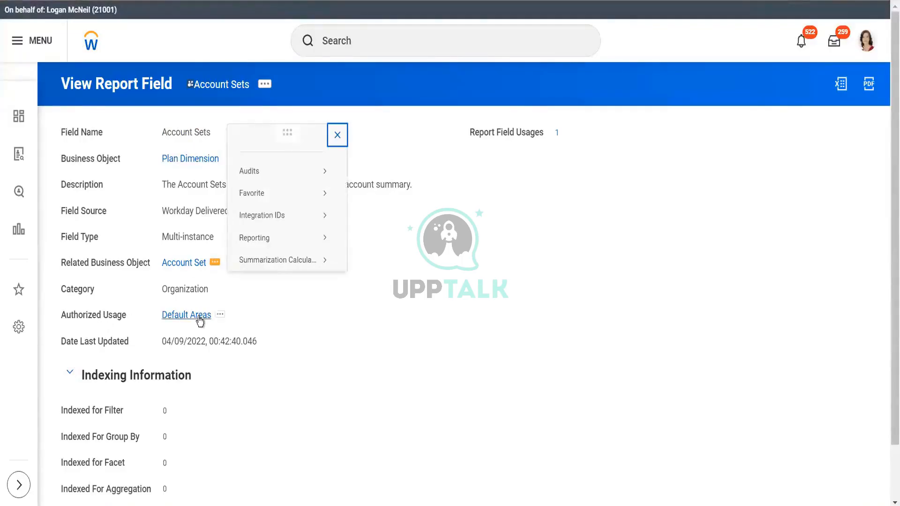
pyautogui.click(263, 86)
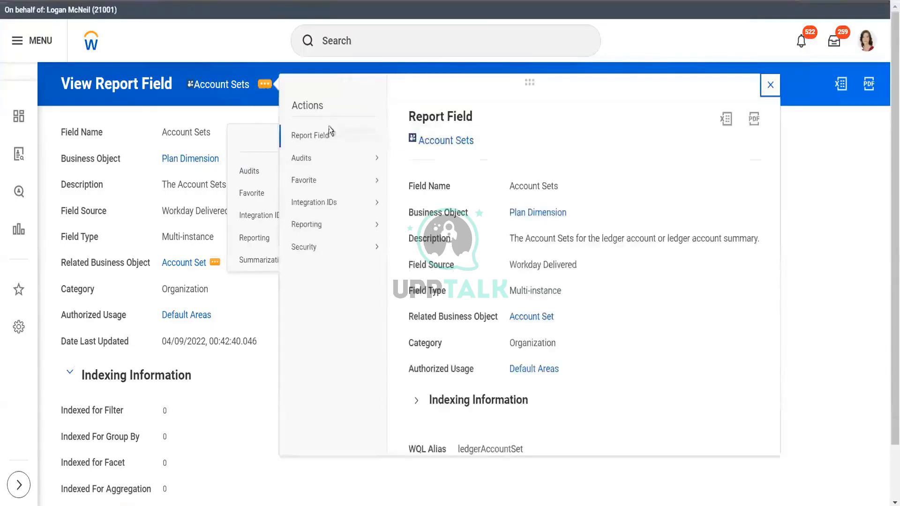
pyautogui.moveTo(328, 139)
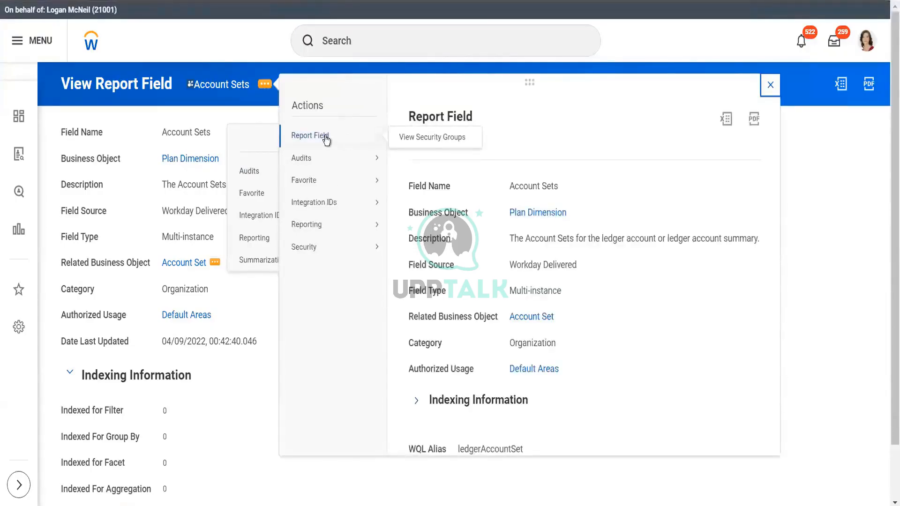
pyautogui.click(434, 141)
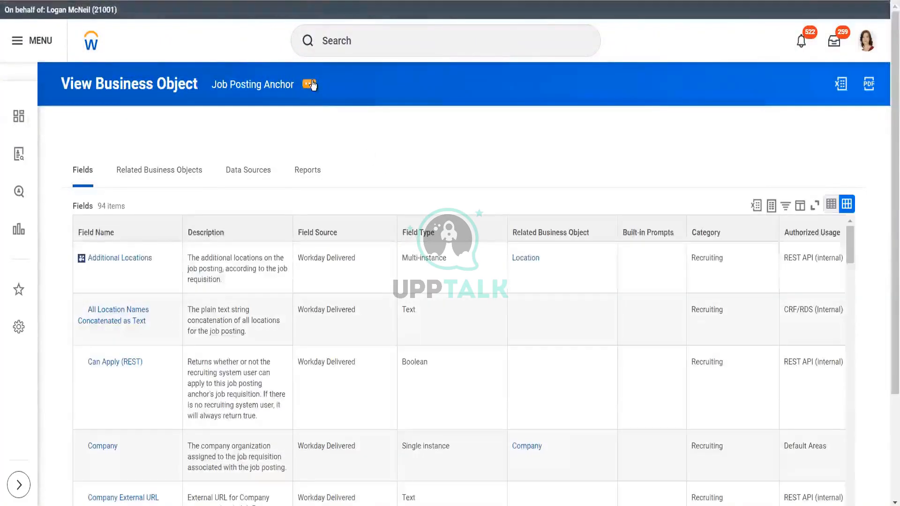
# Step: Show Job Posting Anchor's 8 report fields and values via Reporting > Report Fields and Values
pyautogui.moveTo(311, 87)
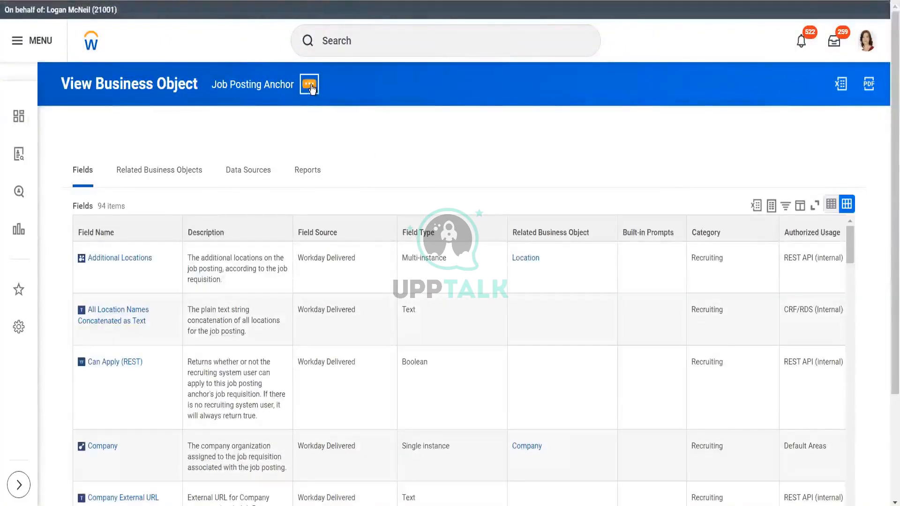
pyautogui.click(311, 87)
pyautogui.moveTo(387, 192)
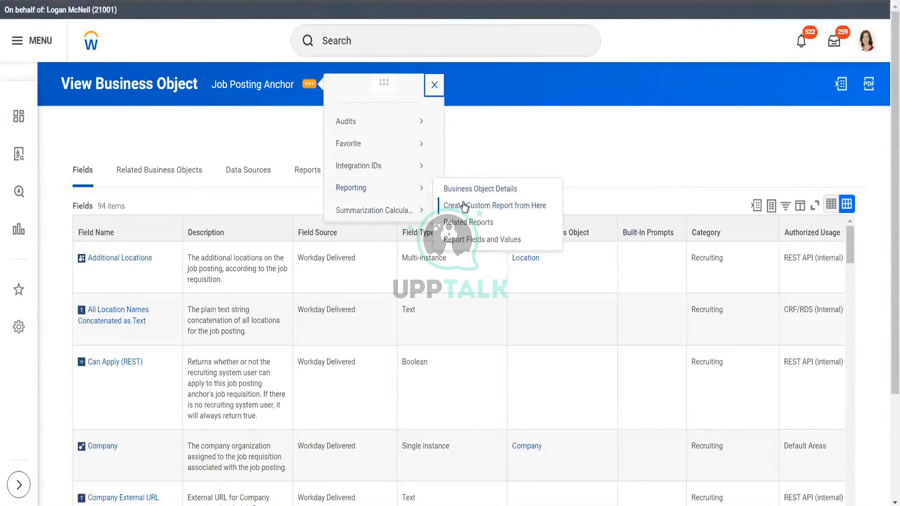
pyautogui.click(469, 239)
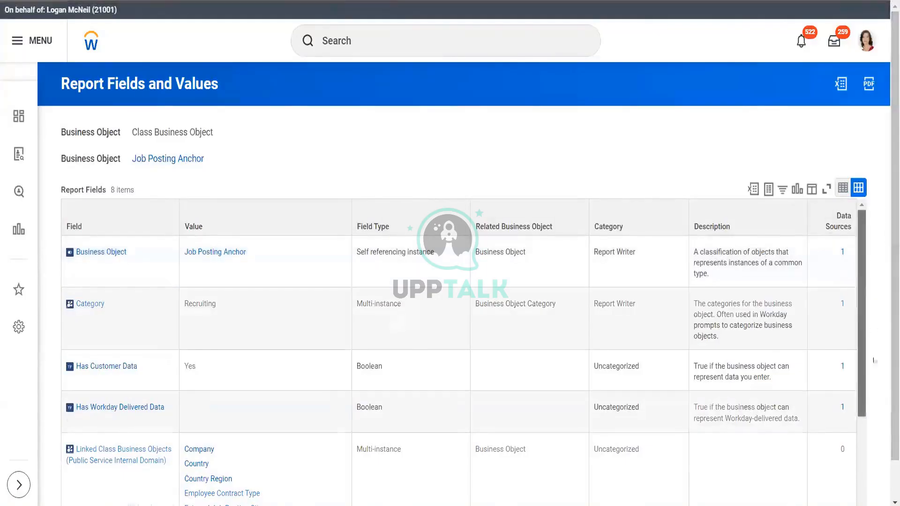
pyautogui.scroll(-4, 874, 360)
pyautogui.scroll(4, 874, 360)
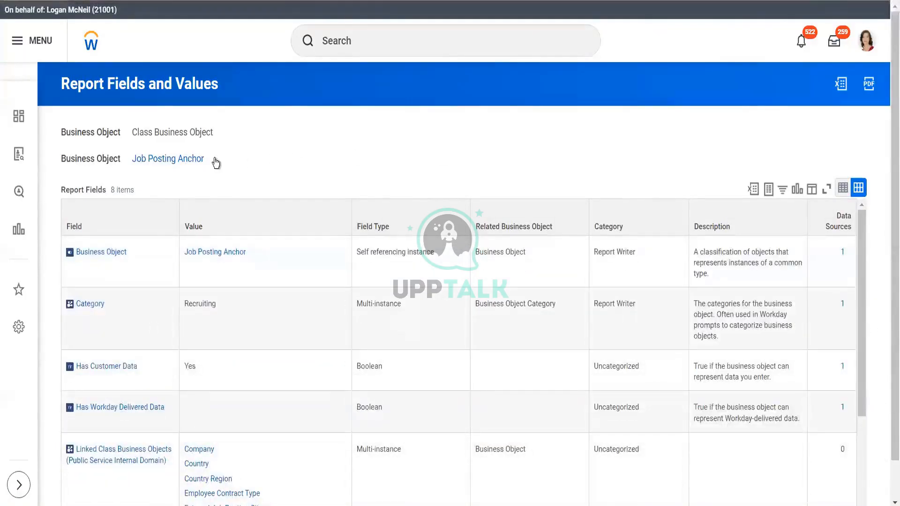
# Step: Open Job Posting Anchor's Reporting actions and view its report fields: Category Recruiting, Has Customer Data Yes
pyautogui.moveTo(214, 161)
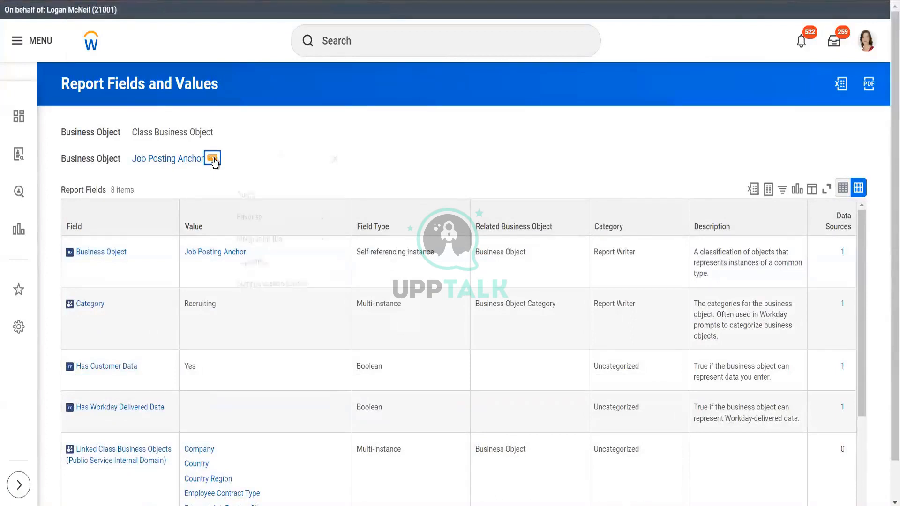
pyautogui.click(214, 161)
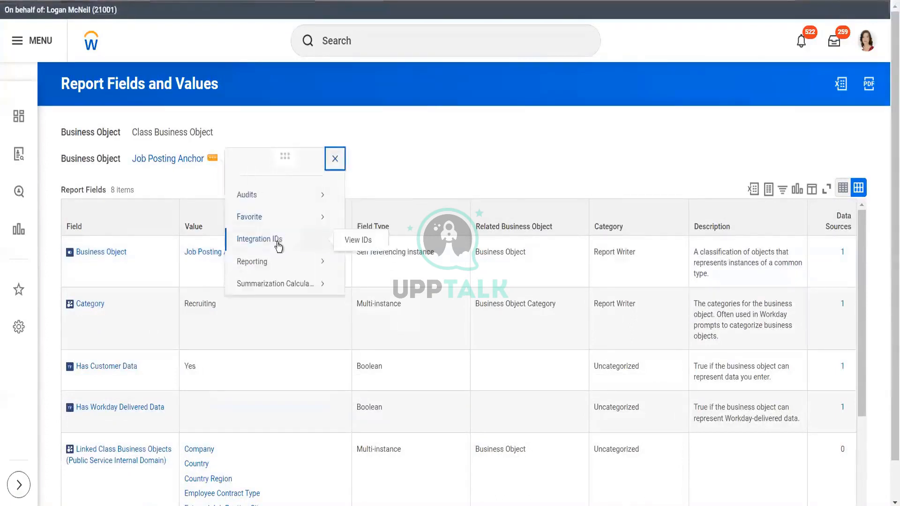
pyautogui.moveTo(280, 266)
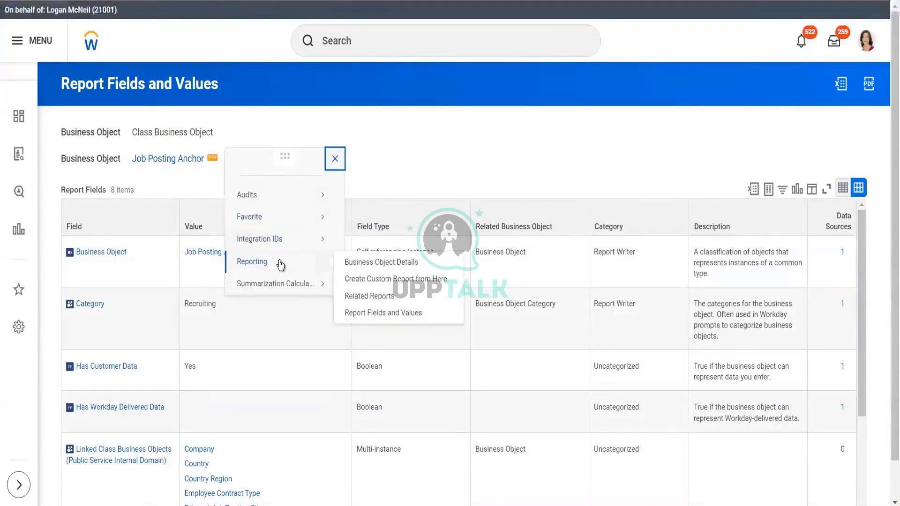
pyautogui.moveTo(286, 284)
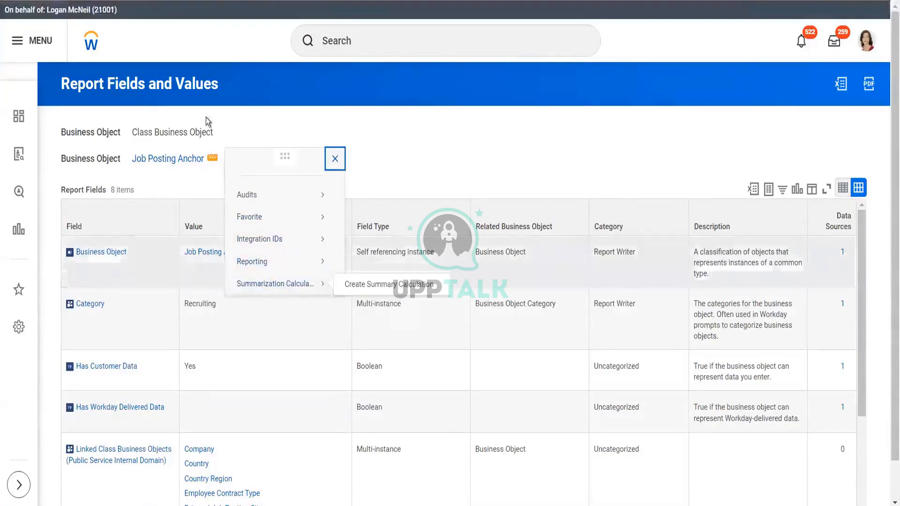
pyautogui.click(421, 144)
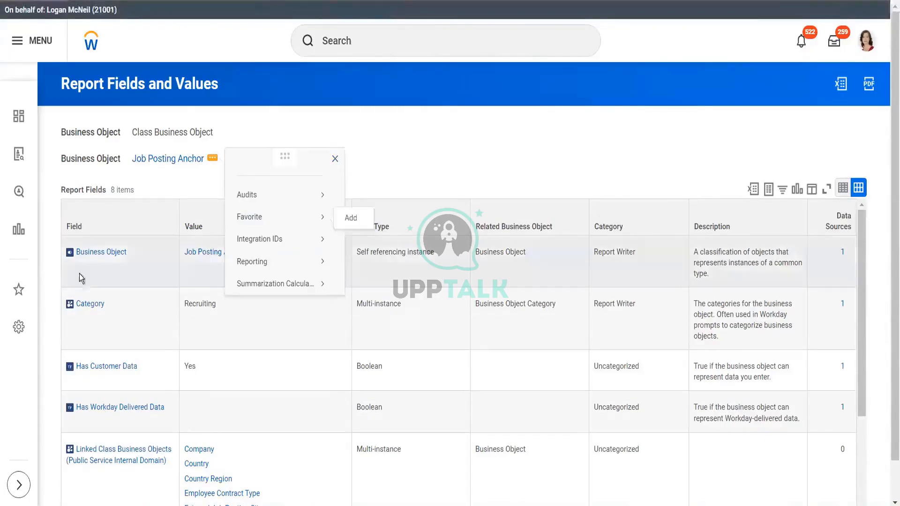
pyautogui.moveTo(88, 252)
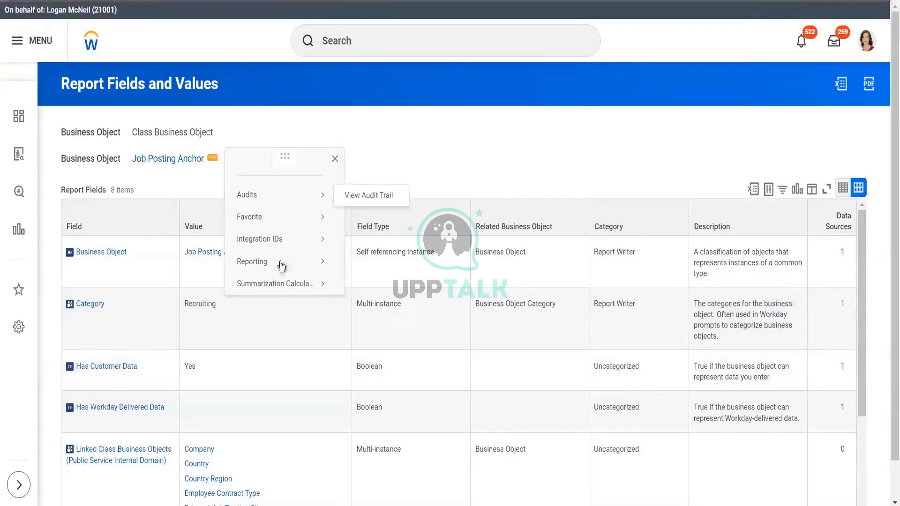
pyautogui.moveTo(281, 266)
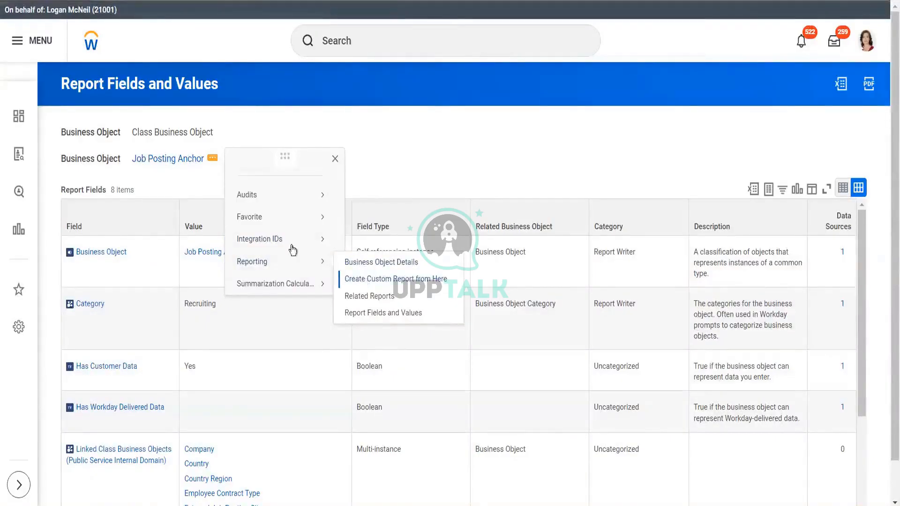
pyautogui.moveTo(281, 251)
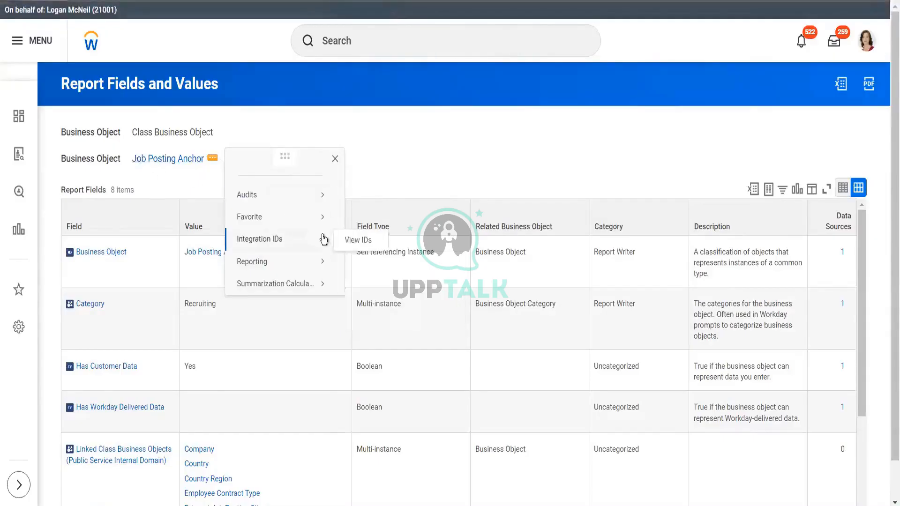
pyautogui.moveTo(312, 292)
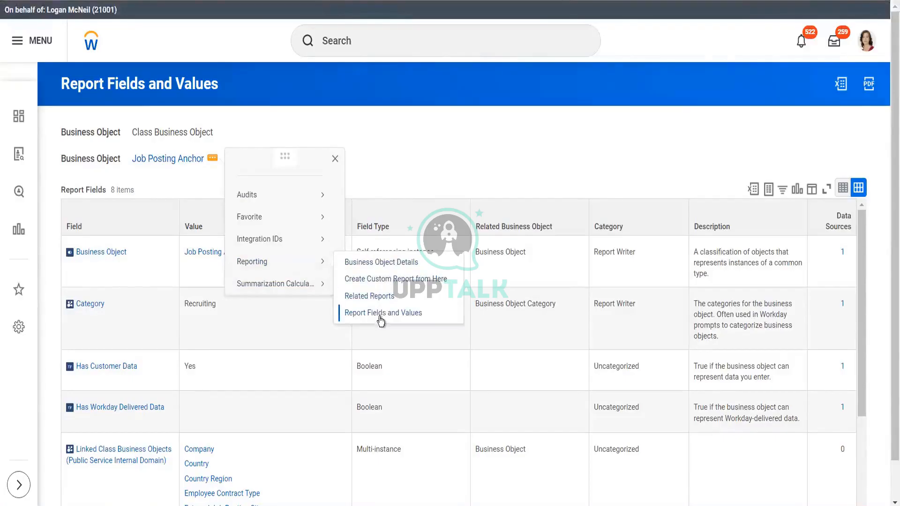
pyautogui.moveTo(280, 222)
pyautogui.moveTo(284, 195)
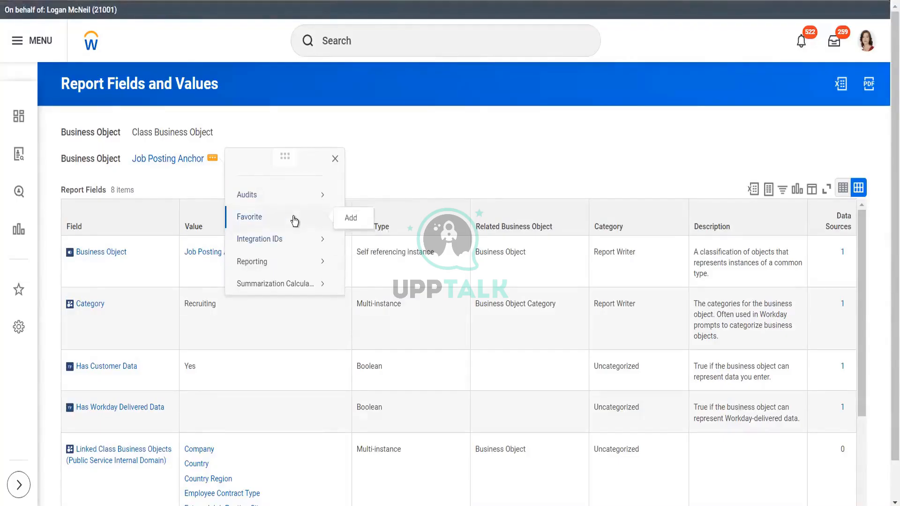
pyautogui.click(432, 41)
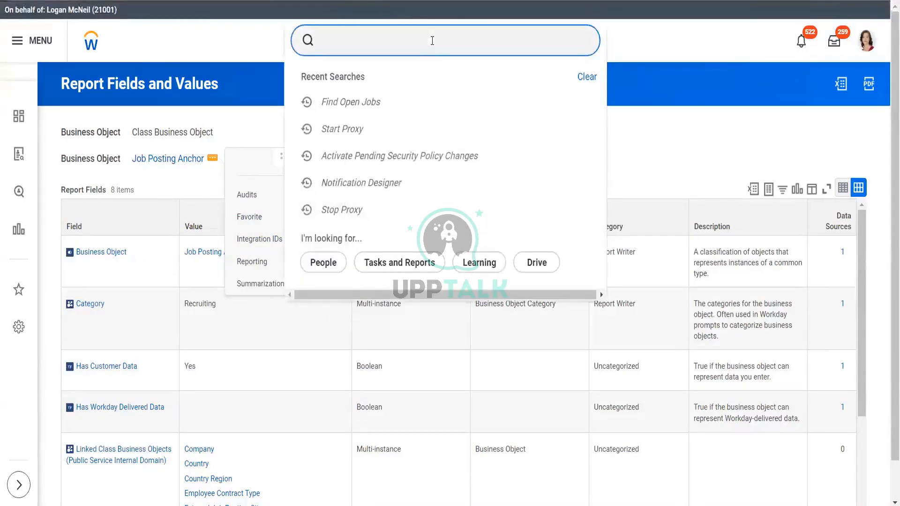
pyautogui.write('view inter')
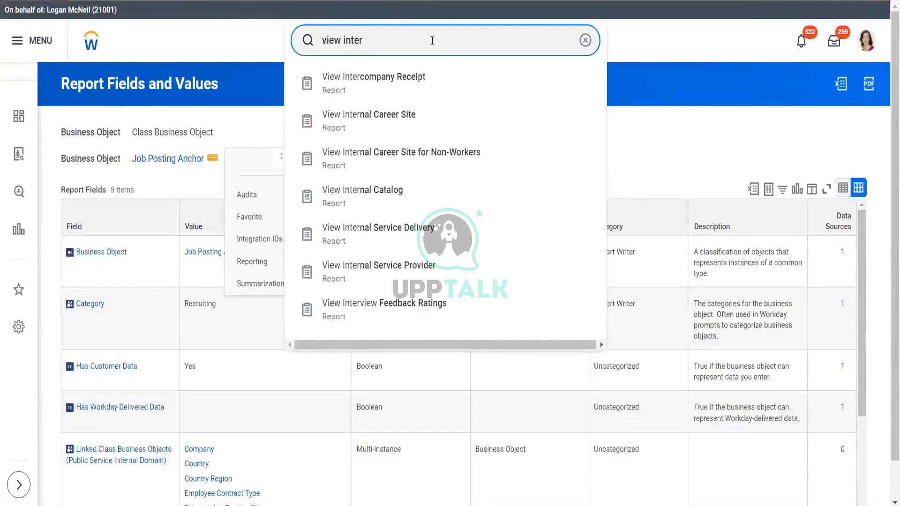
pyautogui.press('BackSpace')
pyautogui.press('BackSpace')
pyautogui.press('BackSpace')
pyautogui.press('BackSpace')
pyautogui.press('BackSpace')
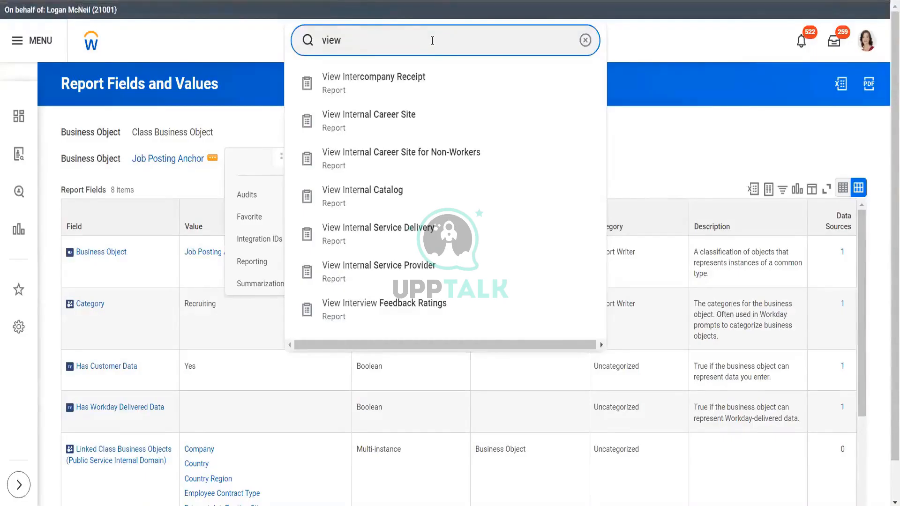
pyautogui.write('sec grou')
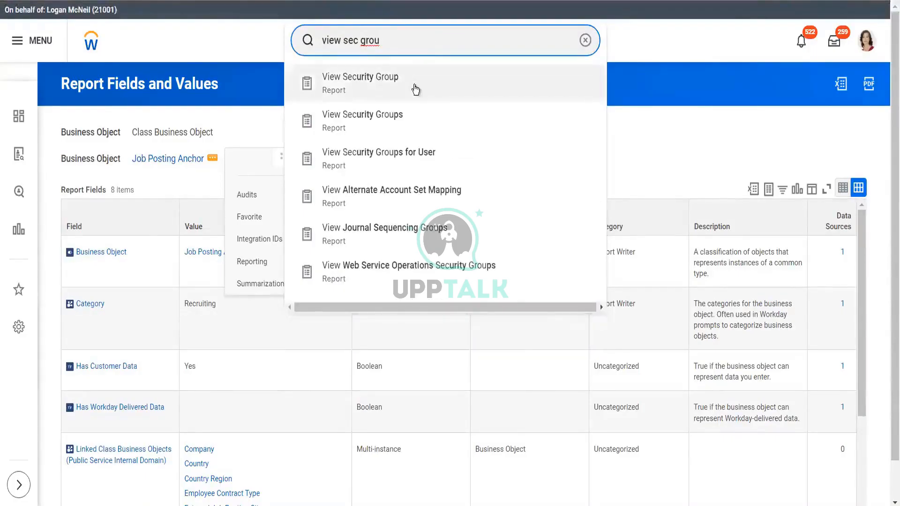
pyautogui.click(415, 84)
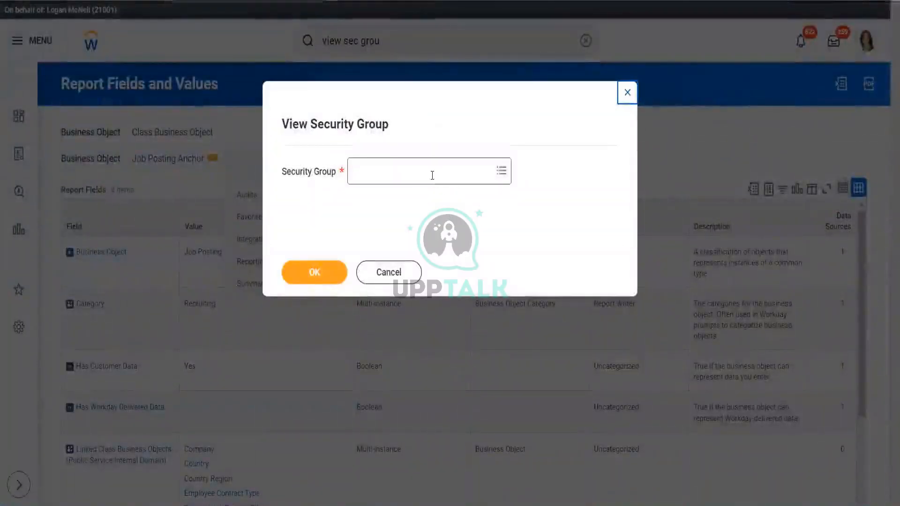
pyautogui.click(431, 174)
pyautogui.write('intersec')
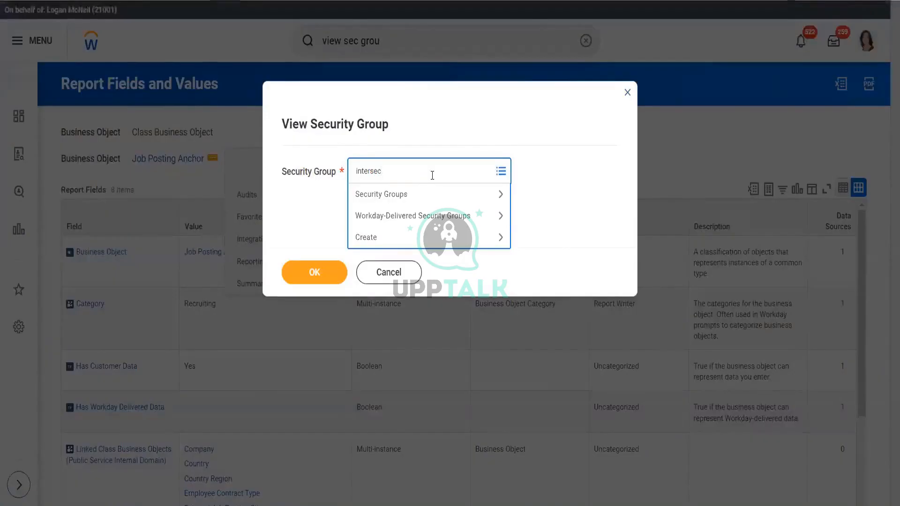
pyautogui.press('Return')
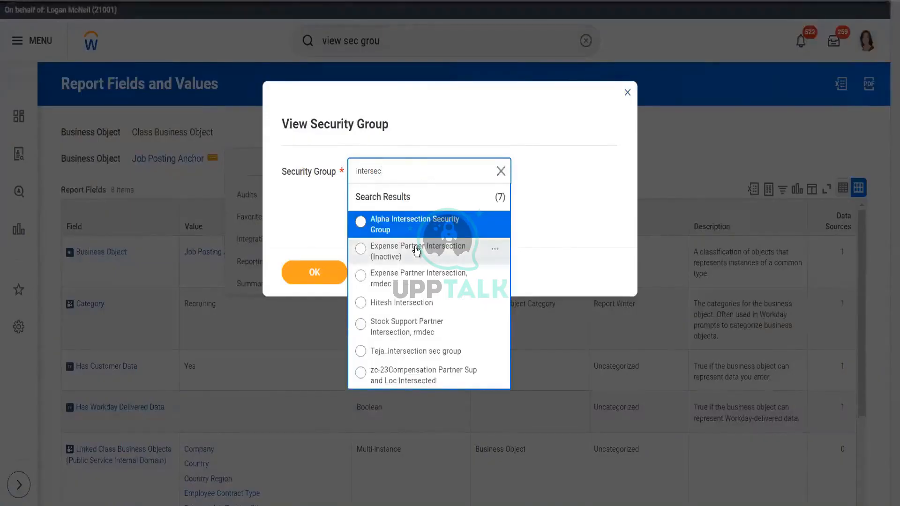
pyautogui.click(544, 214)
pyautogui.click(394, 272)
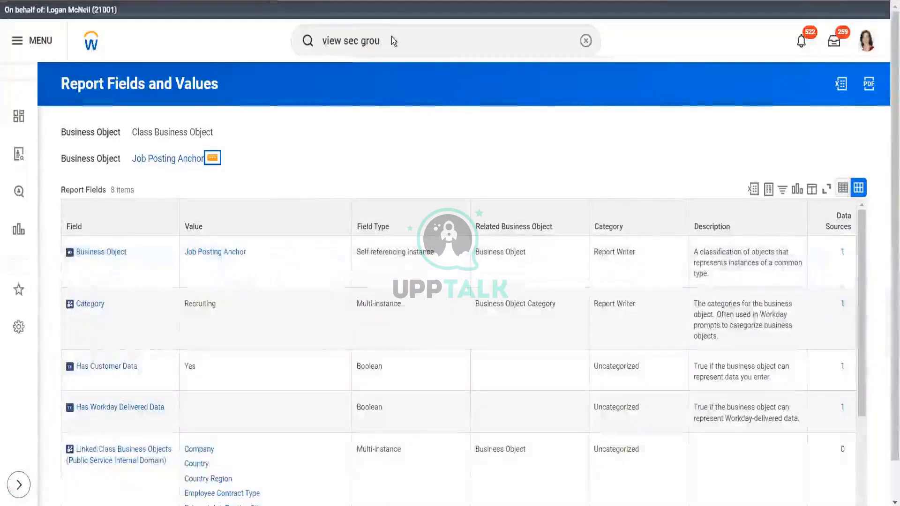
# Step: Search 'creat sec grou' to start Create Security Group, choosing the Intersection Security Group type
pyautogui.click(391, 36)
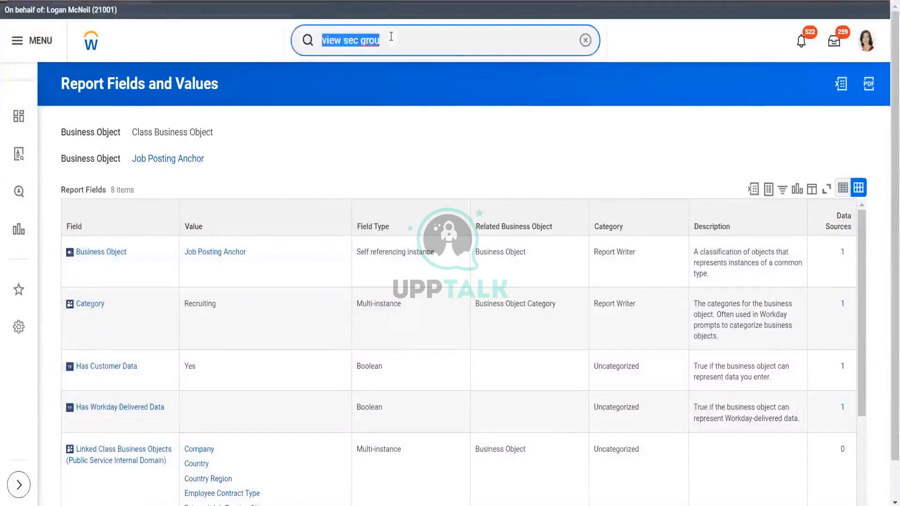
pyautogui.write('creat')
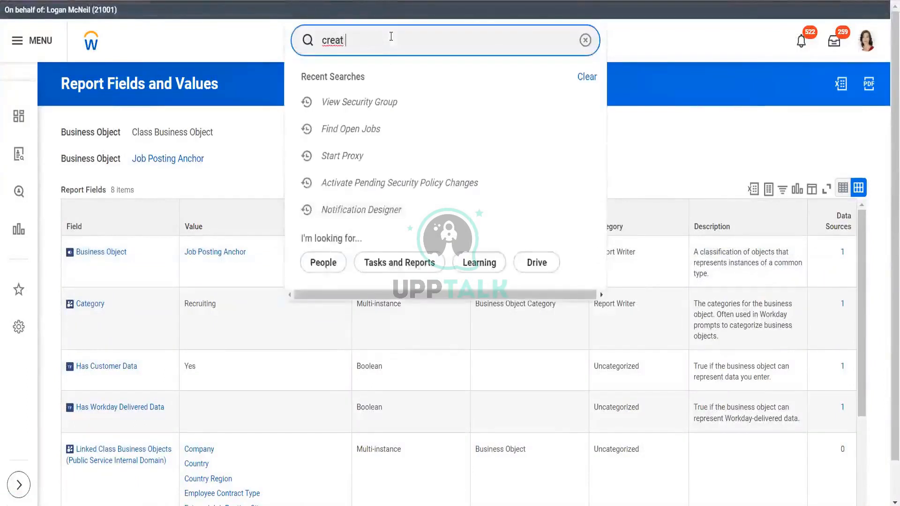
pyautogui.write(' sec grou')
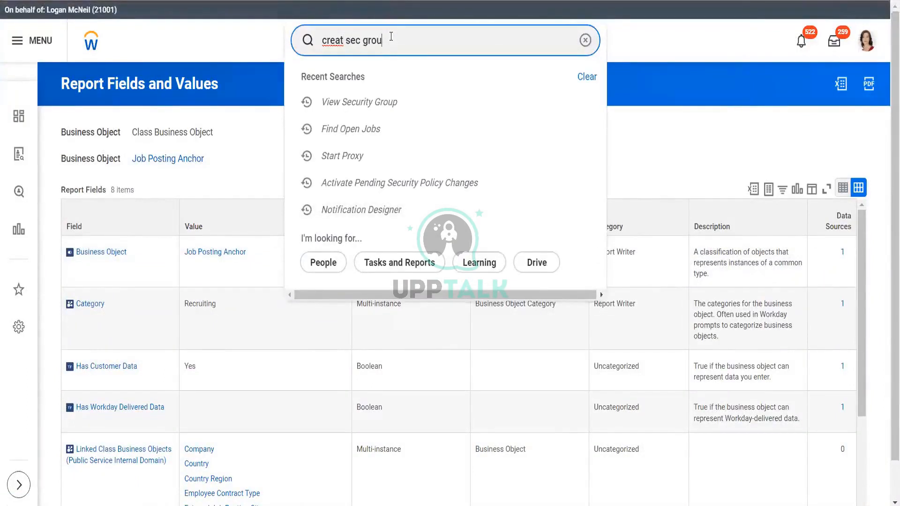
pyautogui.click(383, 82)
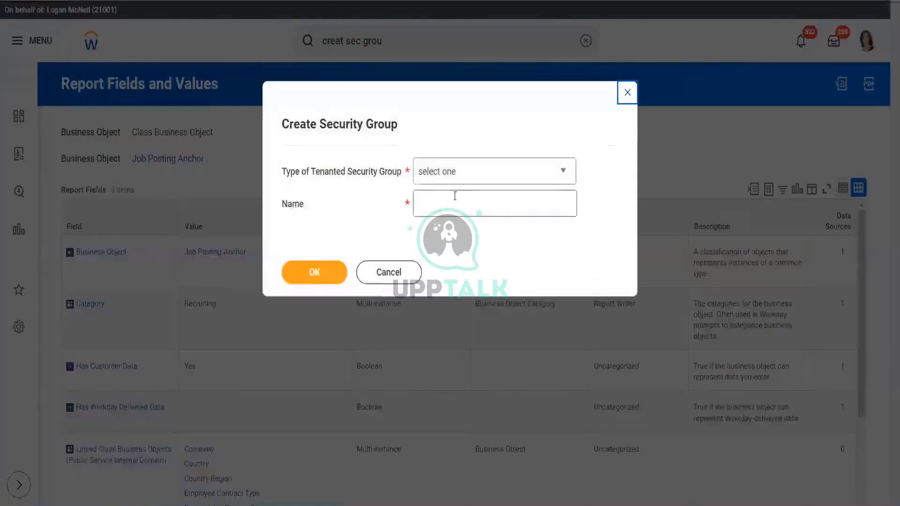
pyautogui.click(466, 176)
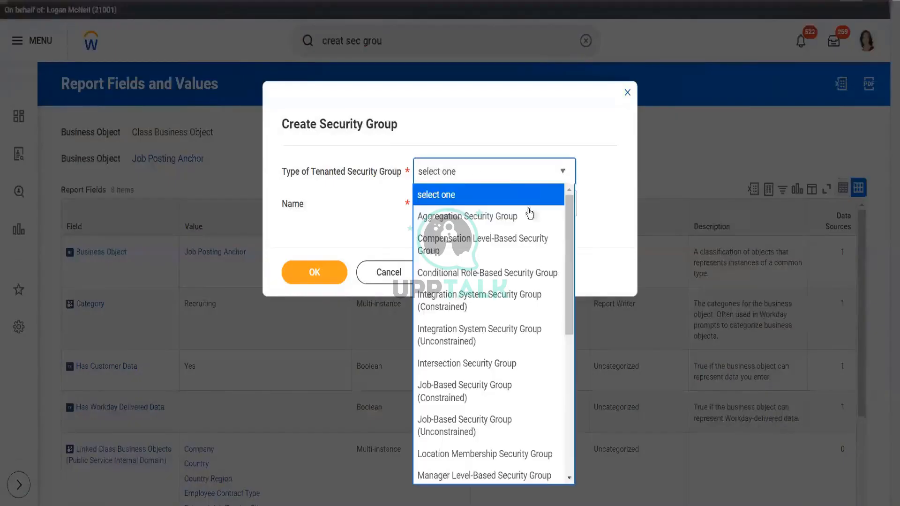
pyautogui.scroll(-1, 482, 328)
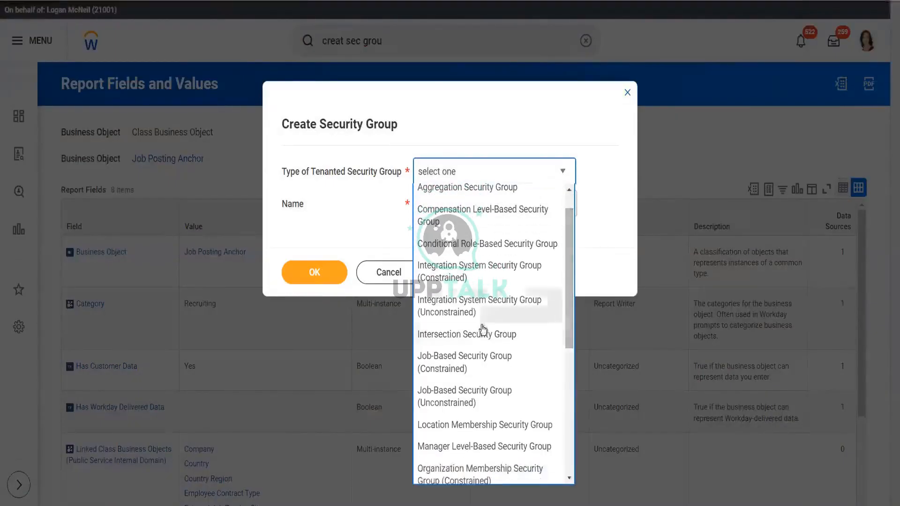
pyautogui.click(482, 334)
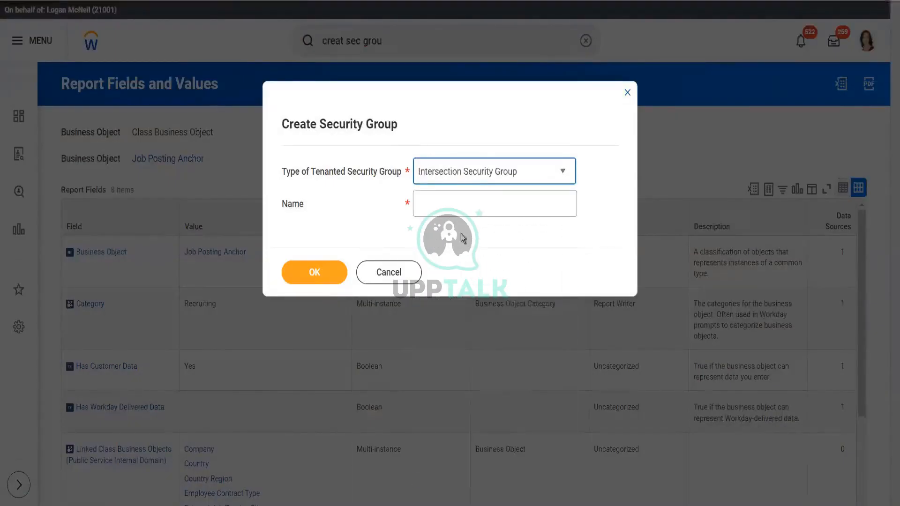
# Step: Name the group ABC_Shilpa, fixing the duplicate name 'ABC', and confirm its creation
pyautogui.click(455, 209)
pyautogui.write('ABC')
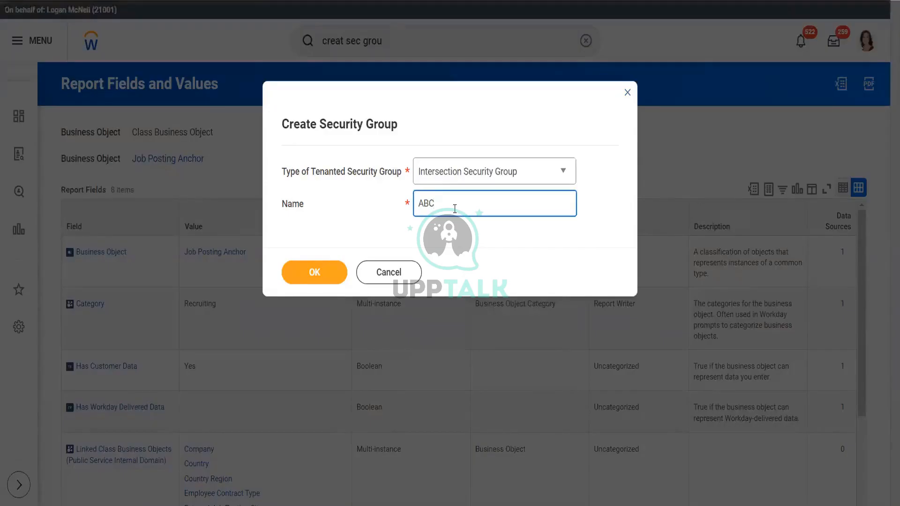
pyautogui.click(317, 280)
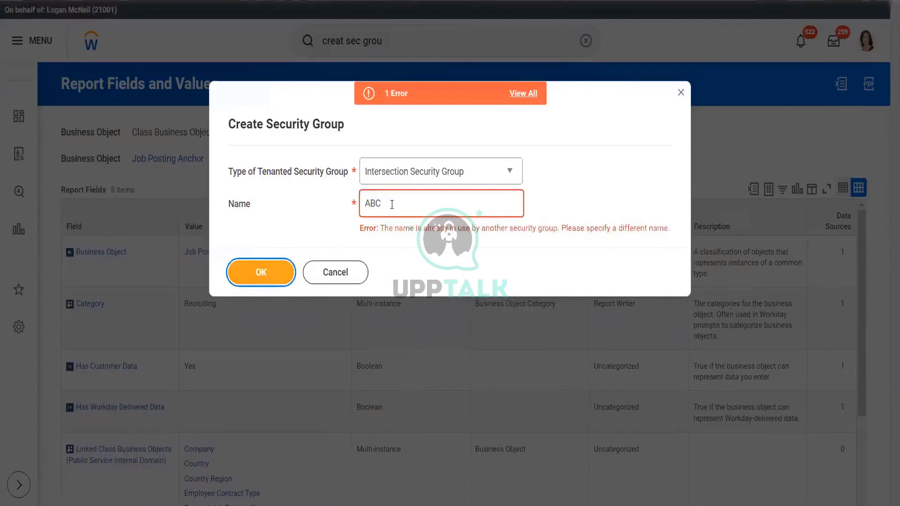
pyautogui.click(392, 204)
pyautogui.write('_Shilpa')
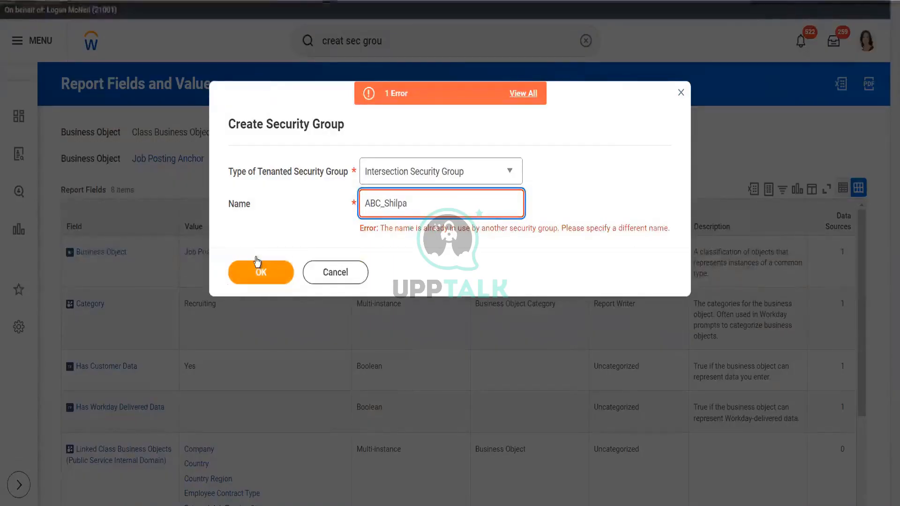
pyautogui.click(260, 272)
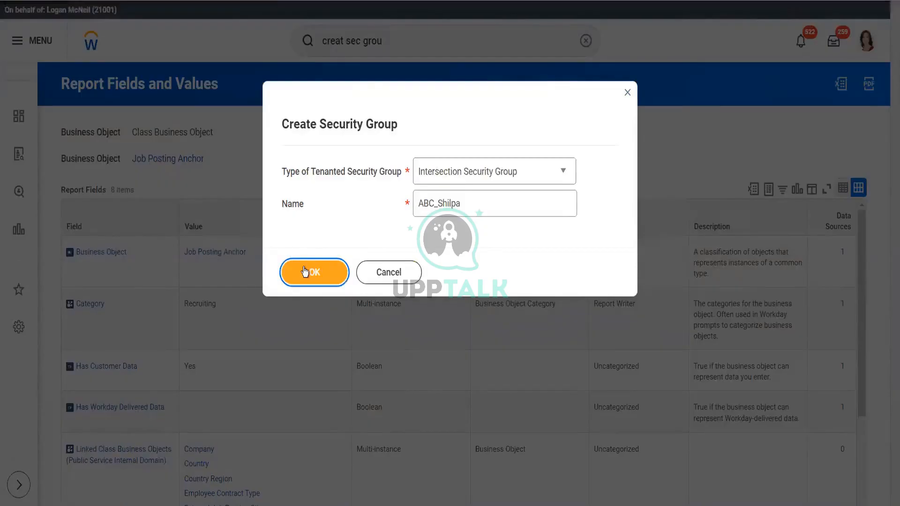
pyautogui.click(305, 271)
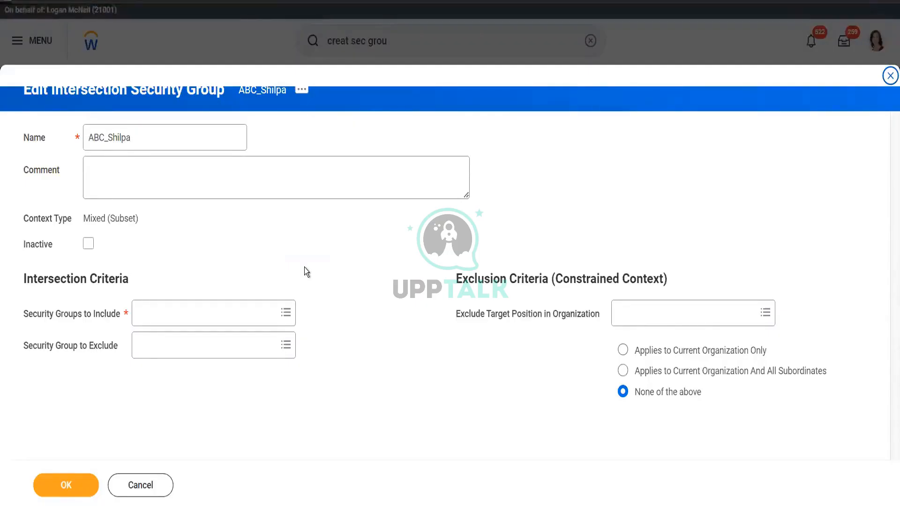
# Step: Add the Manager security group to Security Groups to Include
pyautogui.click(212, 312)
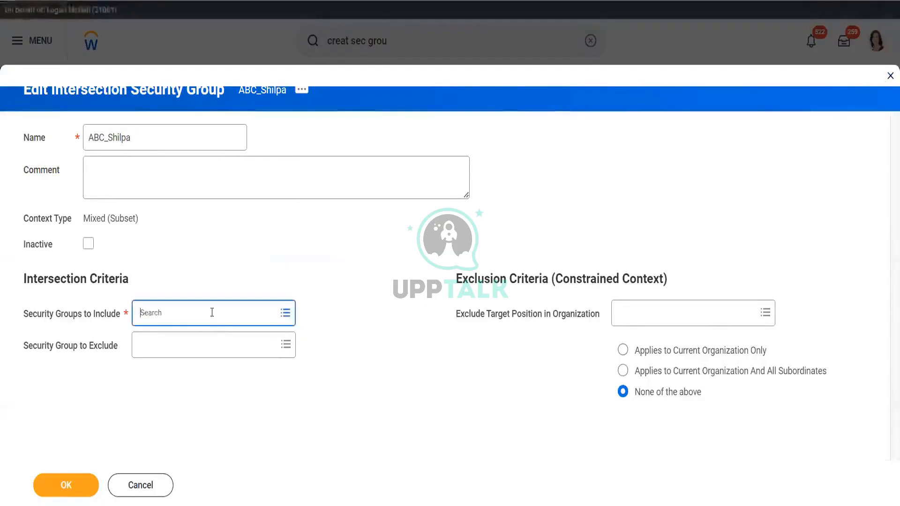
pyautogui.write('Manage')
pyautogui.press('Return')
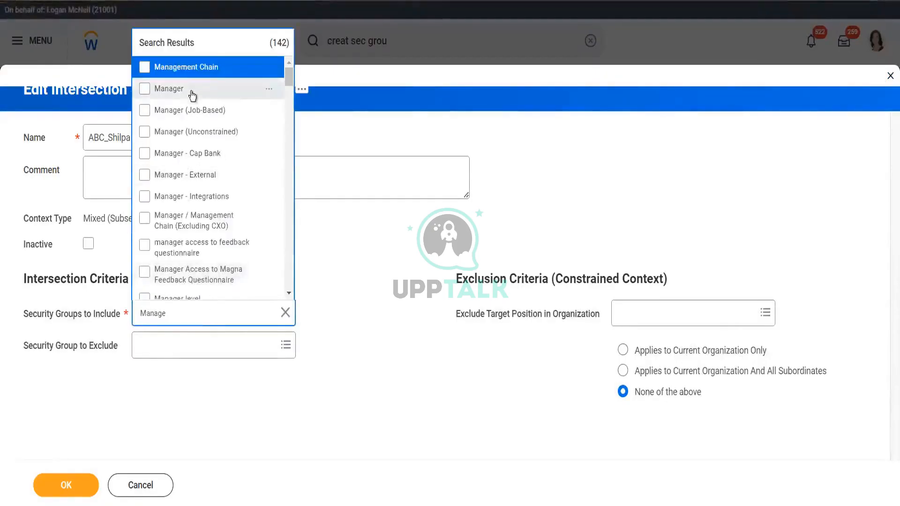
pyautogui.click(192, 93)
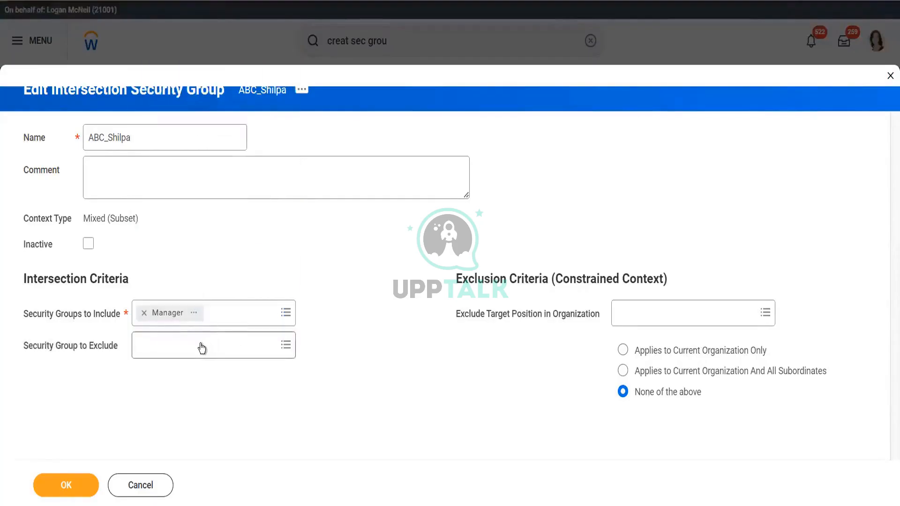
# Step: Set Recruiter (Unconstrained) as the Security Group to Exclude
pyautogui.click(202, 348)
pyautogui.write('Recruit')
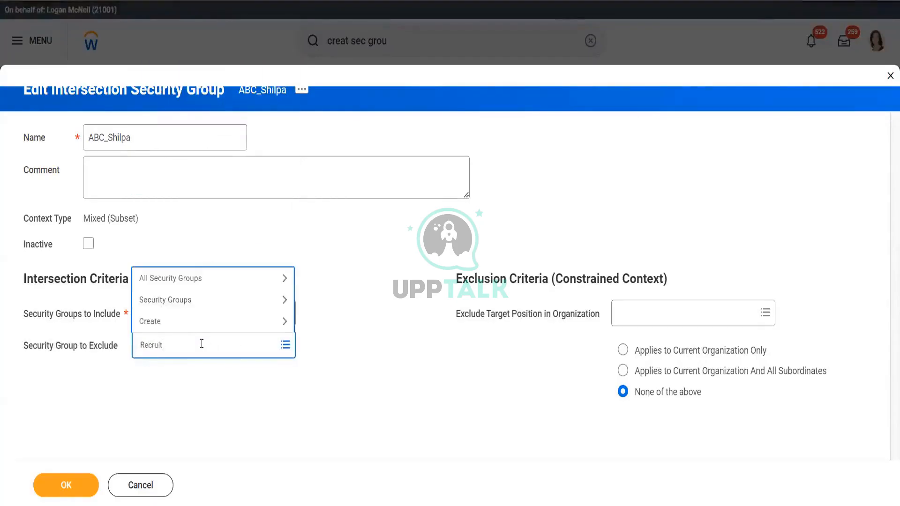
pyautogui.write('er')
pyautogui.press('Return')
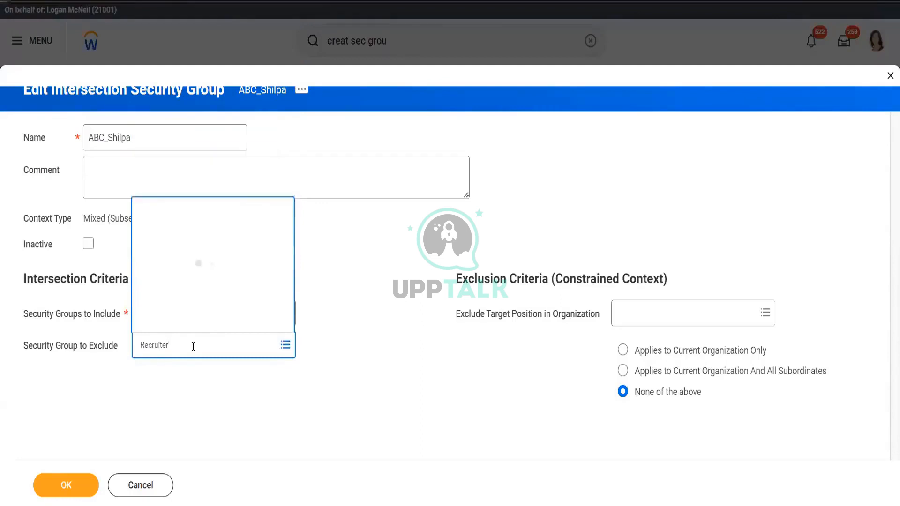
pyautogui.click(214, 157)
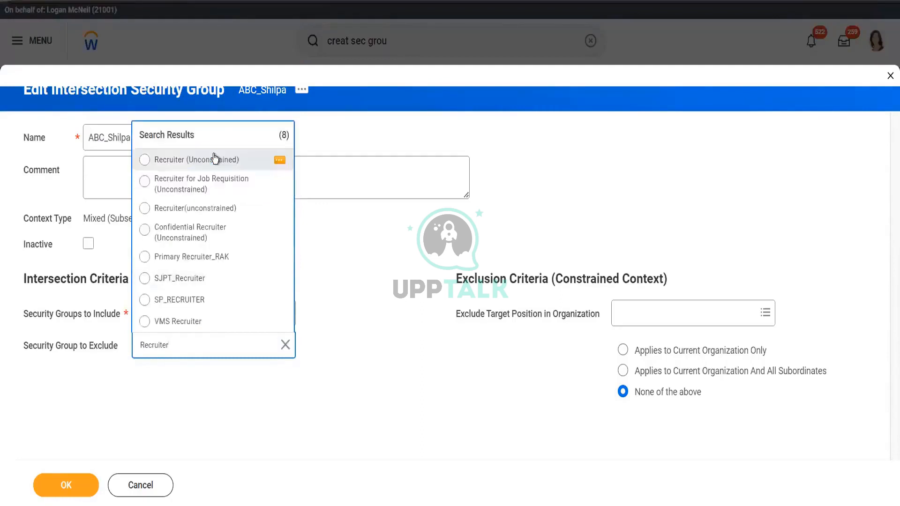
pyautogui.click(370, 359)
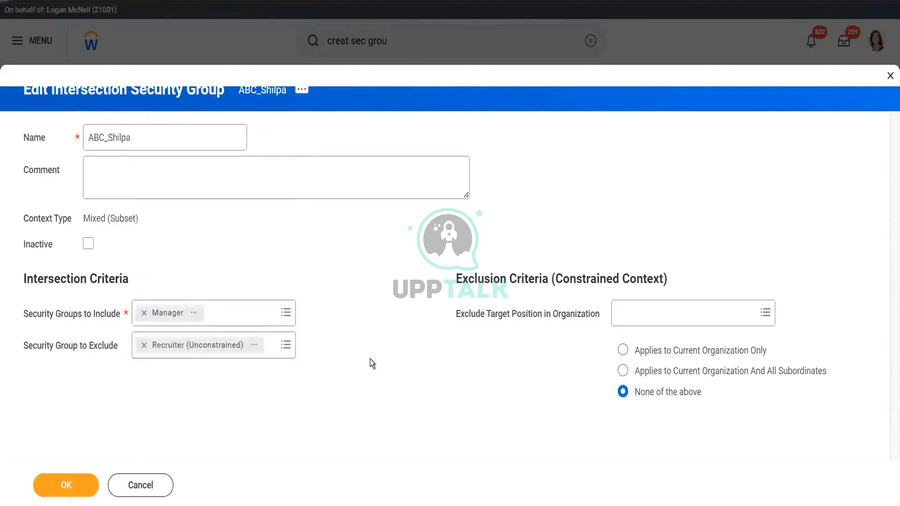
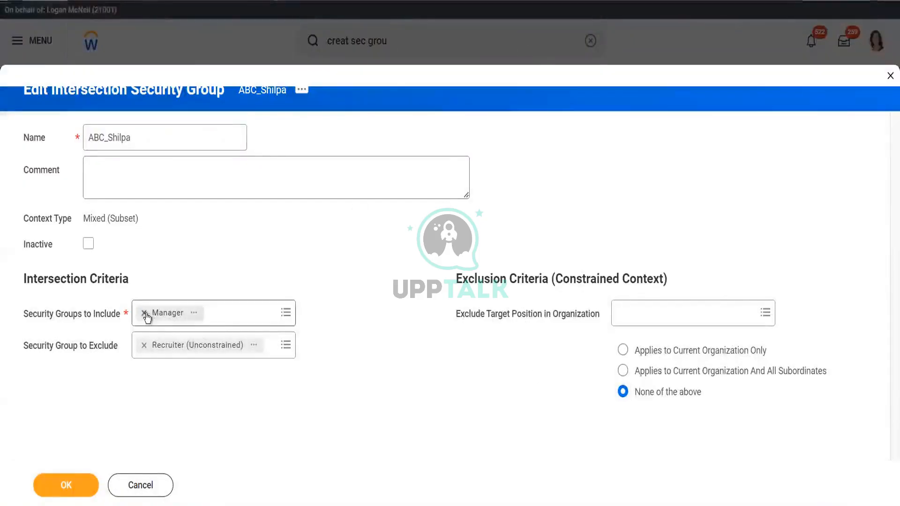
# Step: Remove the Recruiter (Unconstrained) chip from Security Group to Exclude, leaving the field empty
pyautogui.click(144, 345)
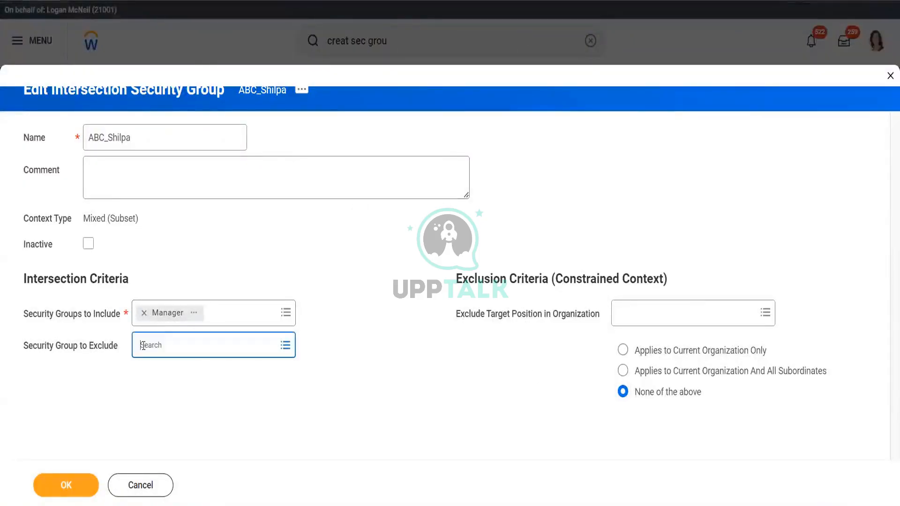
pyautogui.click(154, 346)
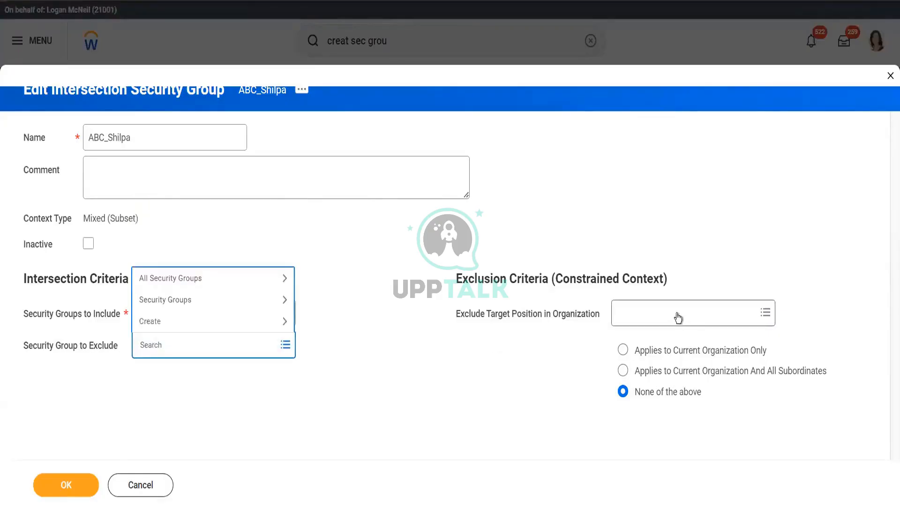
pyautogui.moveTo(678, 314)
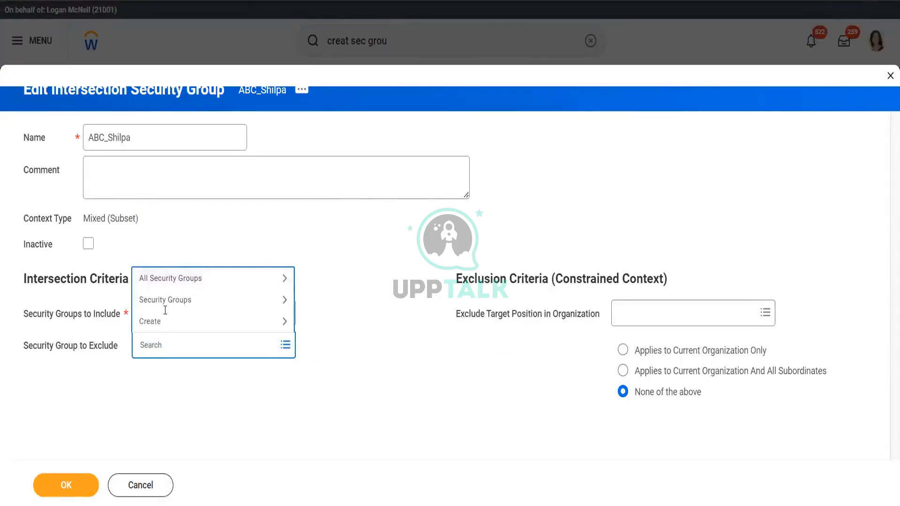
pyautogui.click(358, 364)
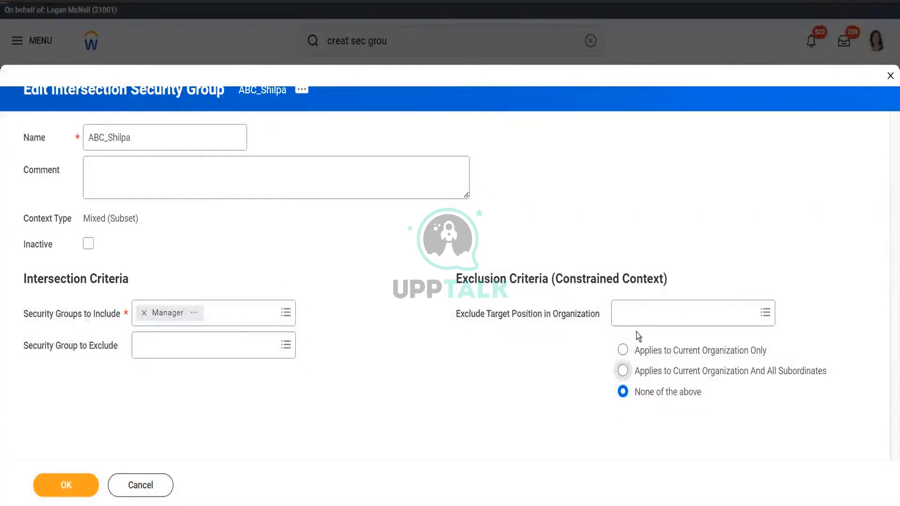
# Step: Switch the organization exclusion to 'Applies to Current Organization Only' and reopen the organization prompt
pyautogui.click(634, 315)
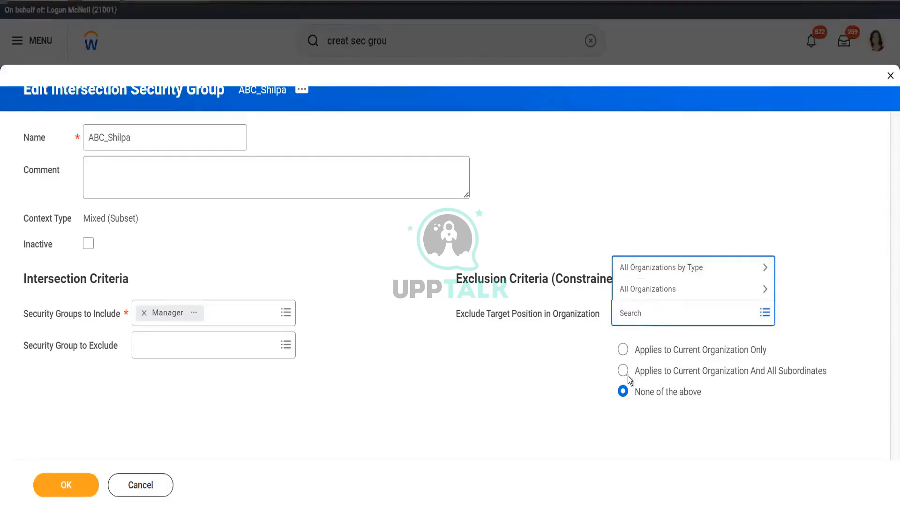
pyautogui.click(623, 350)
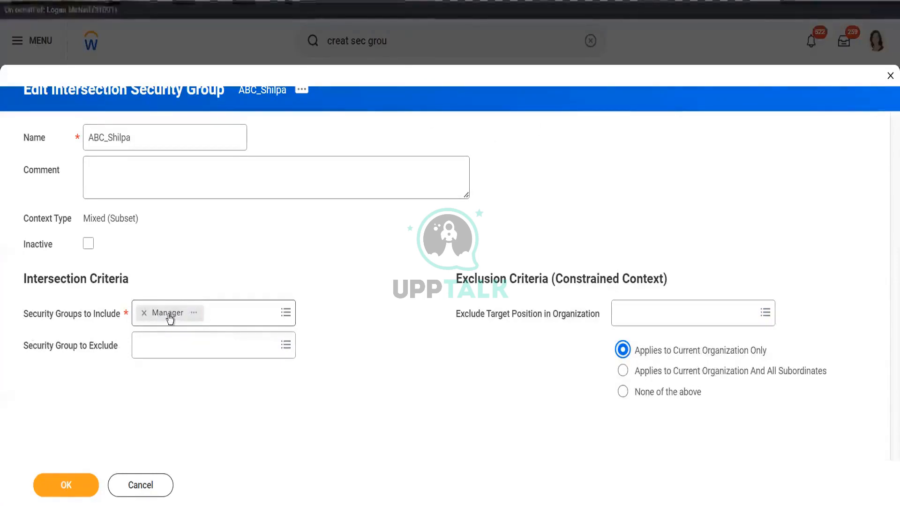
pyautogui.click(625, 319)
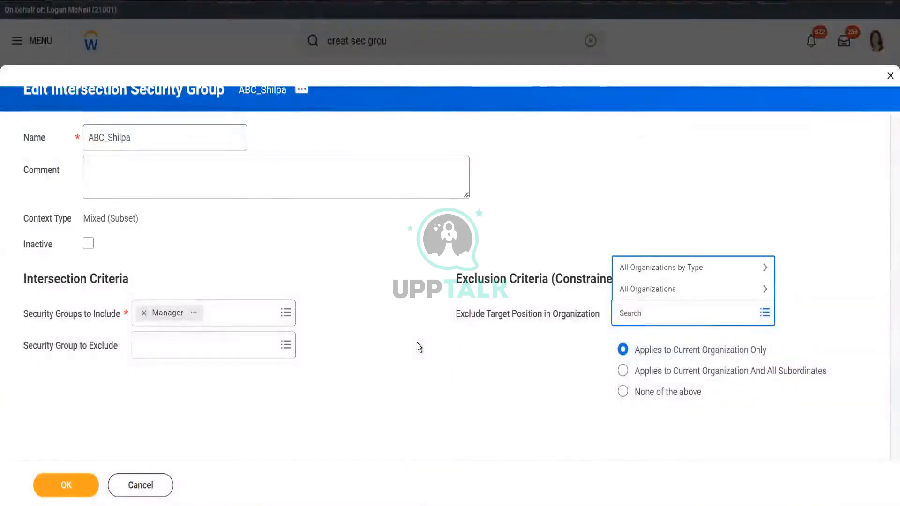
# Step: Search organizations for 'recr' and check Recruiting, Recruiting Department and Recruitment Manager - Kissan Inc Department
pyautogui.click(626, 290)
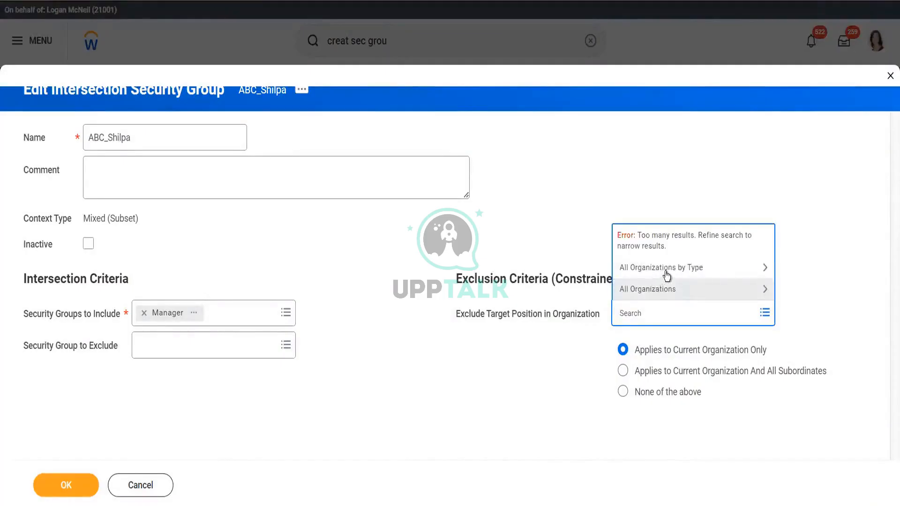
pyautogui.click(661, 291)
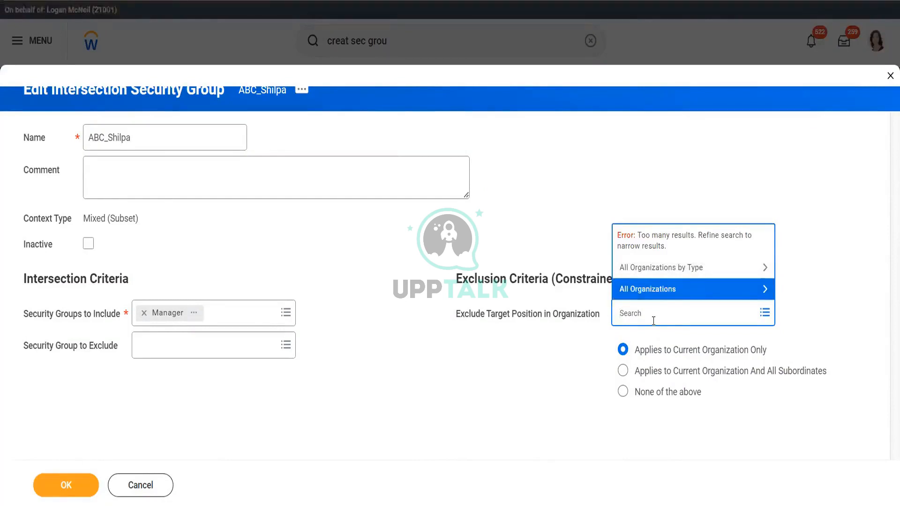
pyautogui.write('recr')
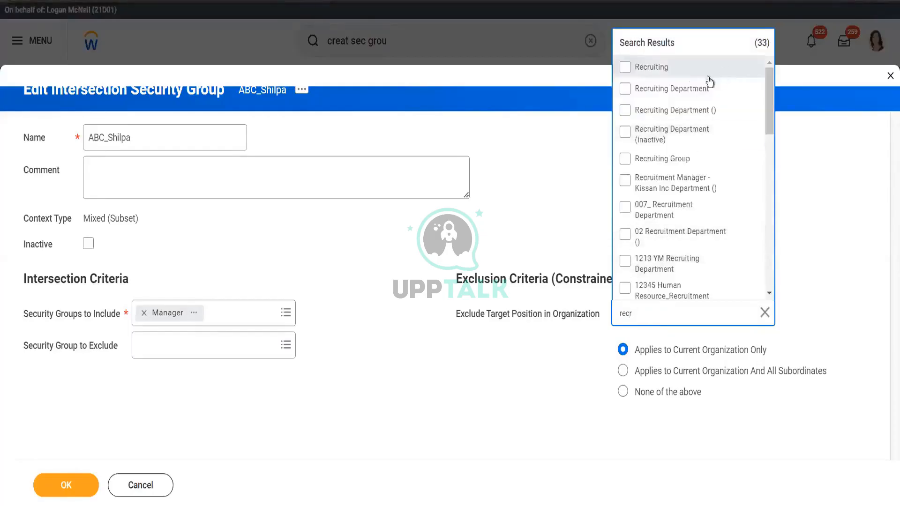
pyautogui.click(698, 69)
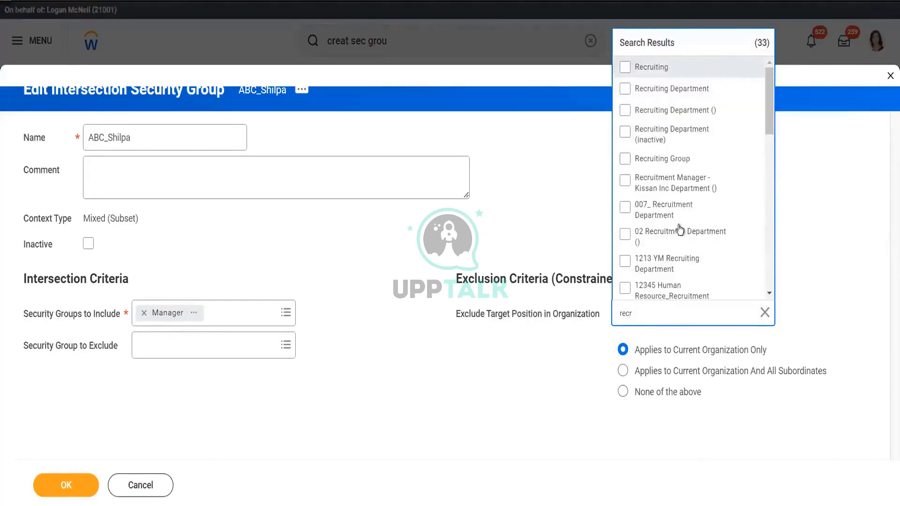
pyautogui.click(695, 116)
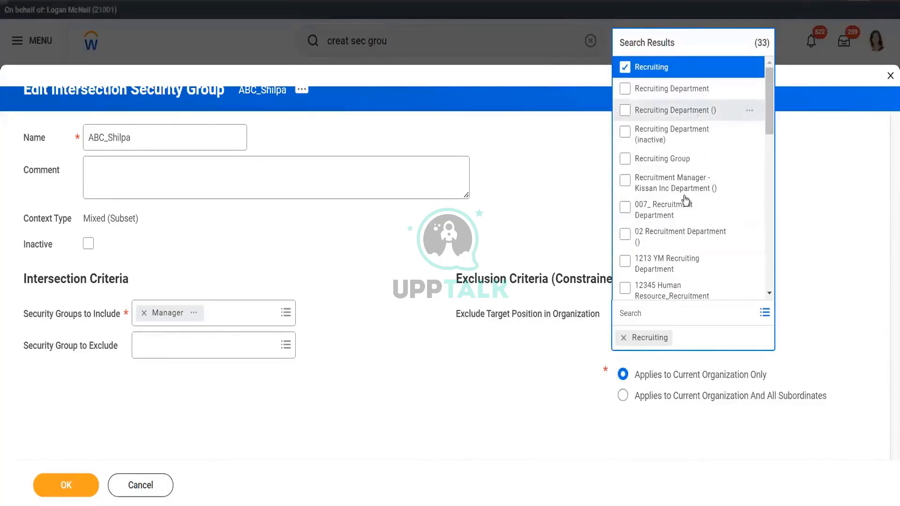
pyautogui.click(705, 178)
# Step: Also check KAVS IT AND RECRUITING DHARA 2304, uncheck Recruiting, and close the results
pyautogui.moveTo(766, 100); pyautogui.dragTo(764, 189)
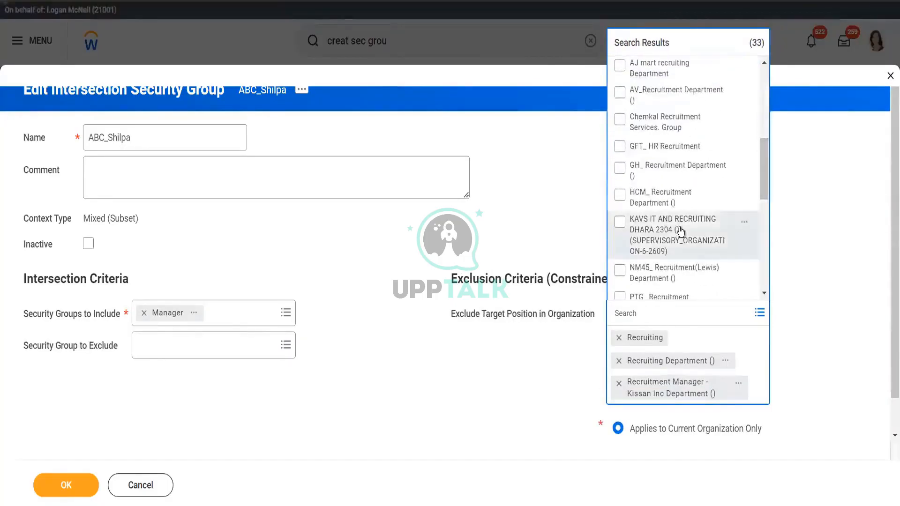
pyautogui.click(711, 218)
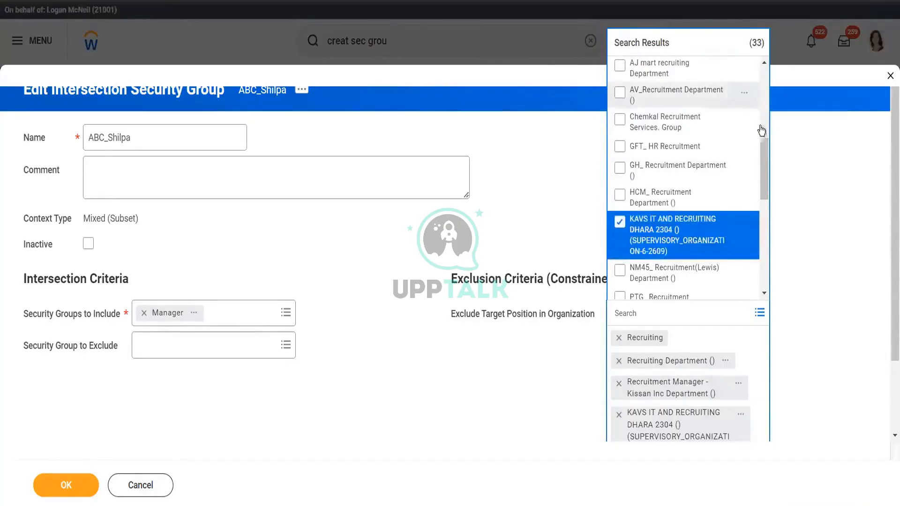
pyautogui.moveTo(761, 146); pyautogui.dragTo(762, 50)
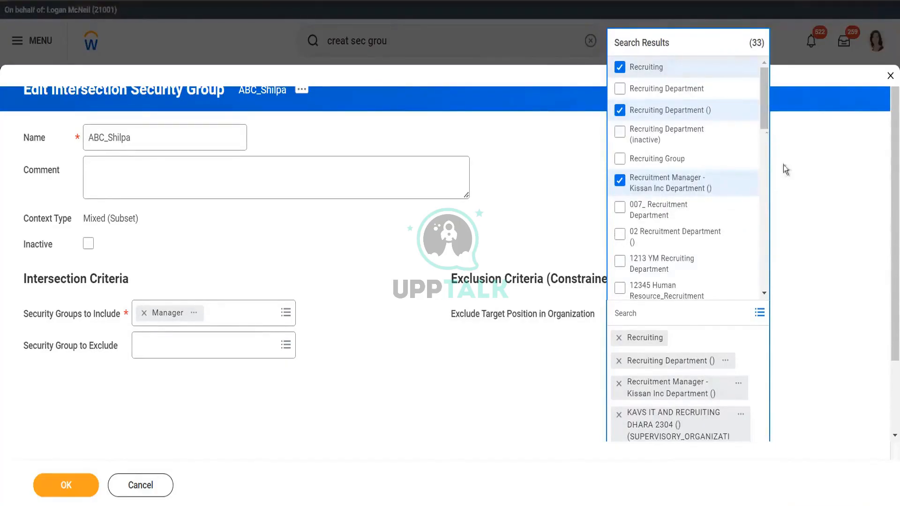
pyautogui.click(621, 69)
pyautogui.moveTo(763, 105); pyautogui.dragTo(773, 298)
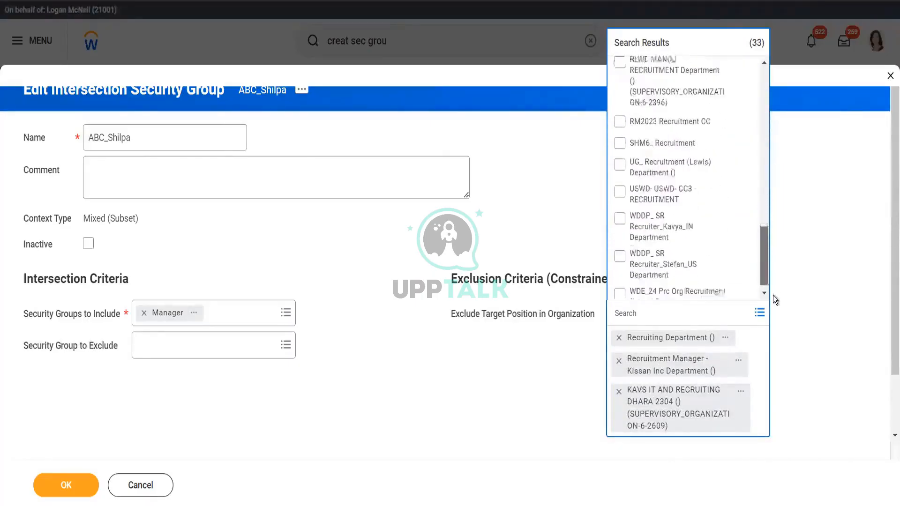
pyautogui.click(808, 267)
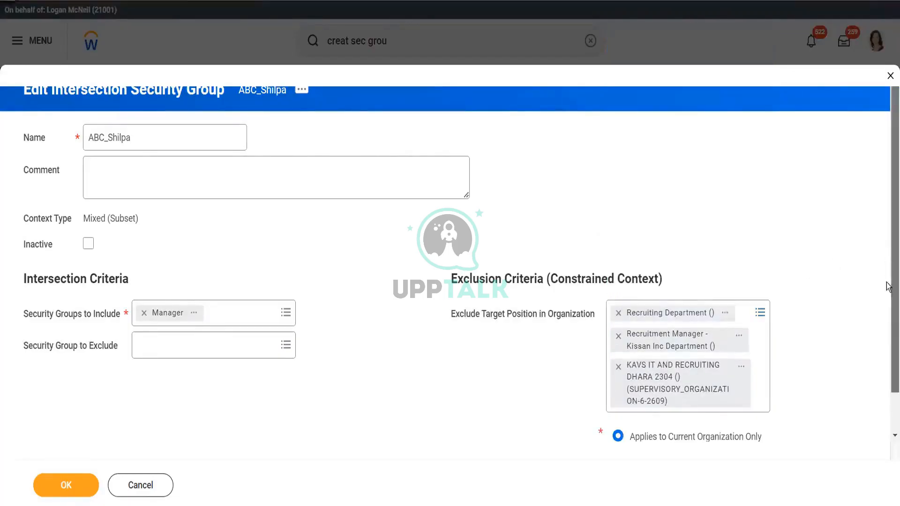
pyautogui.scroll(-1, 889, 338)
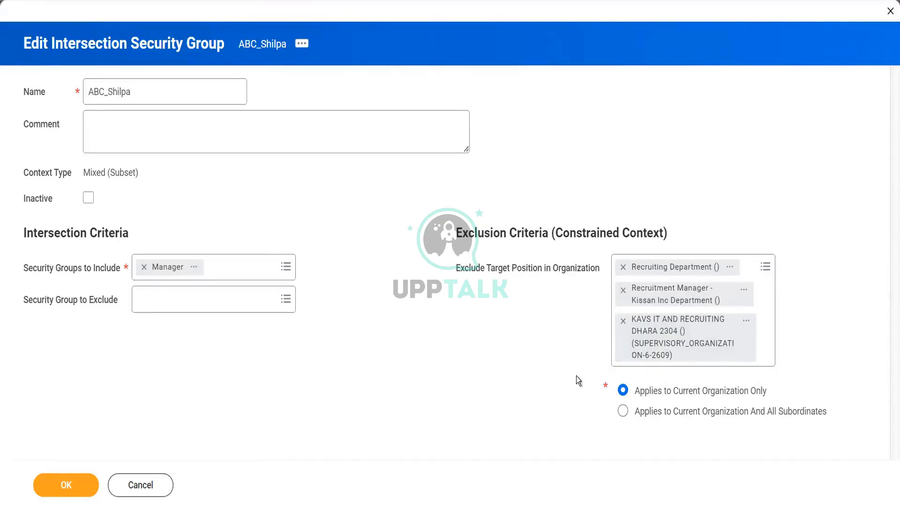
# Step: Remove Recruiting Department and Recruitment Manager - Kissan Inc Department from the excluded organizations
pyautogui.click(622, 268)
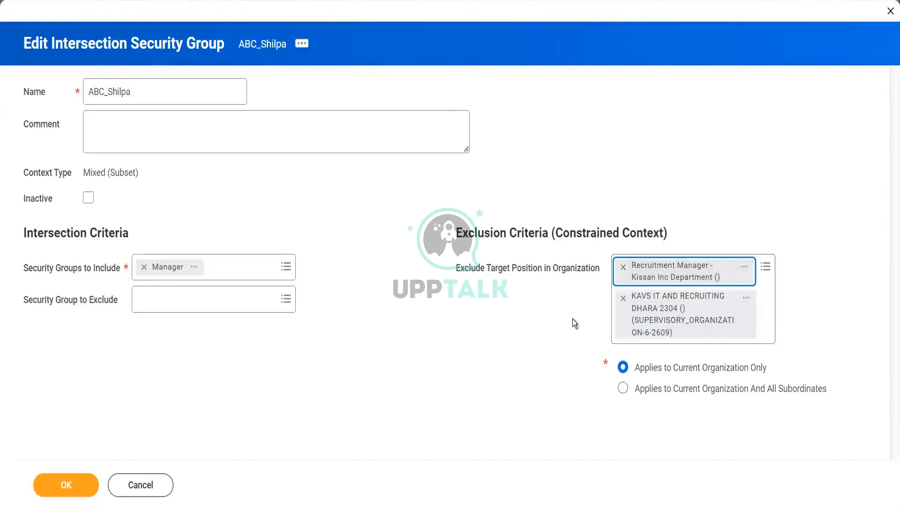
pyautogui.moveTo(572, 319)
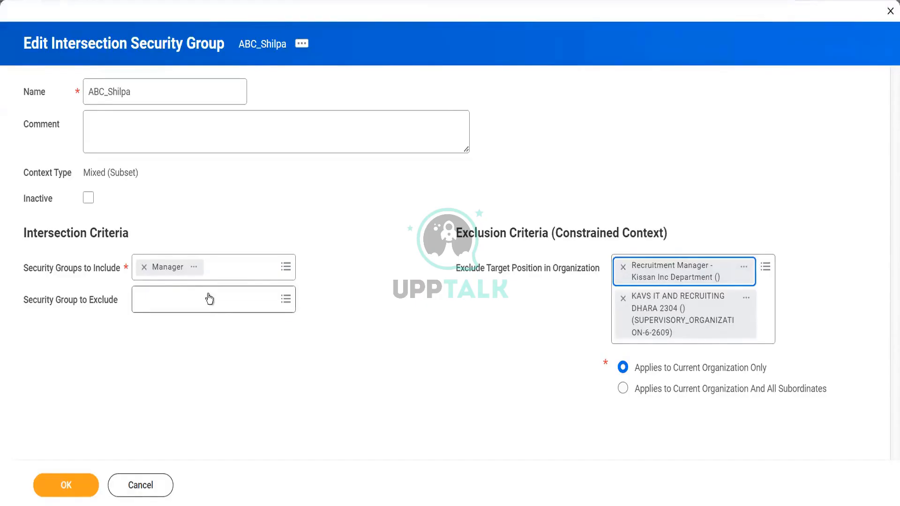
pyautogui.click(622, 271)
# Step: Search 'recru', set Recruiter (Unconstrained) as the excluded security group, and submit, producing one error
pyautogui.click(245, 298)
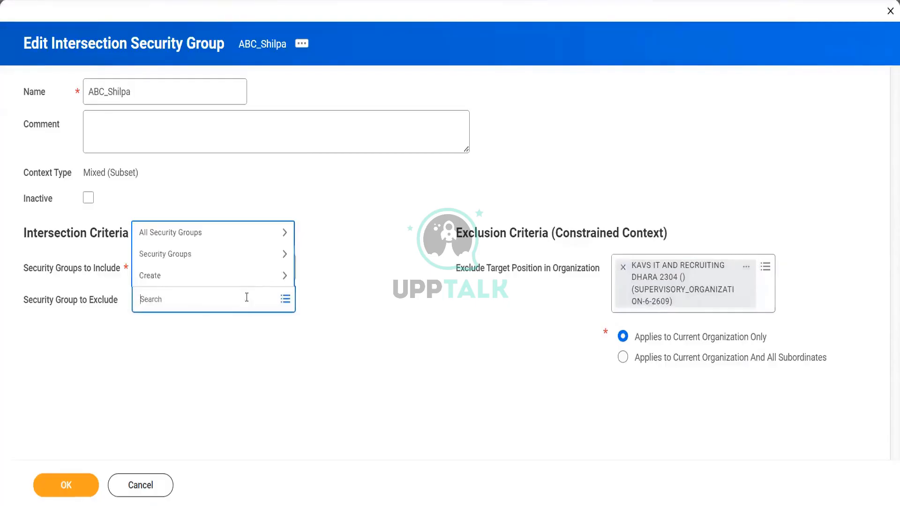
pyautogui.click(227, 254)
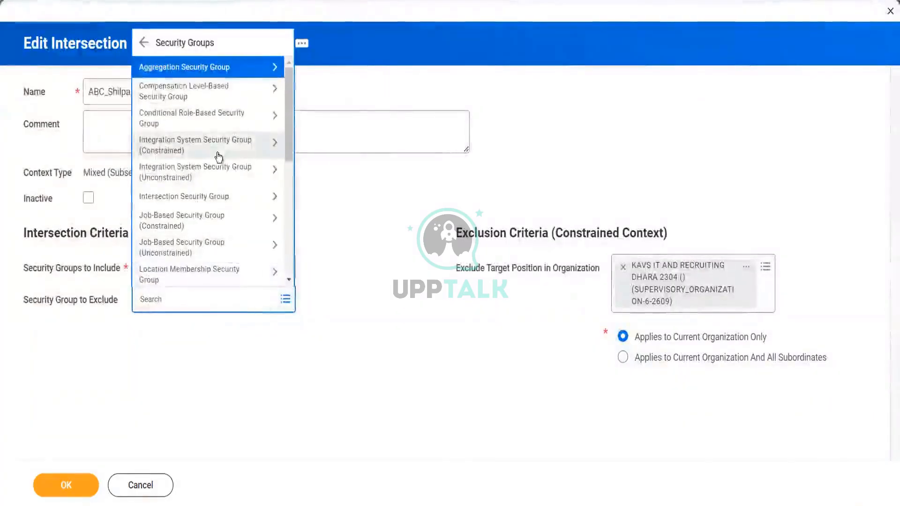
pyautogui.click(219, 156)
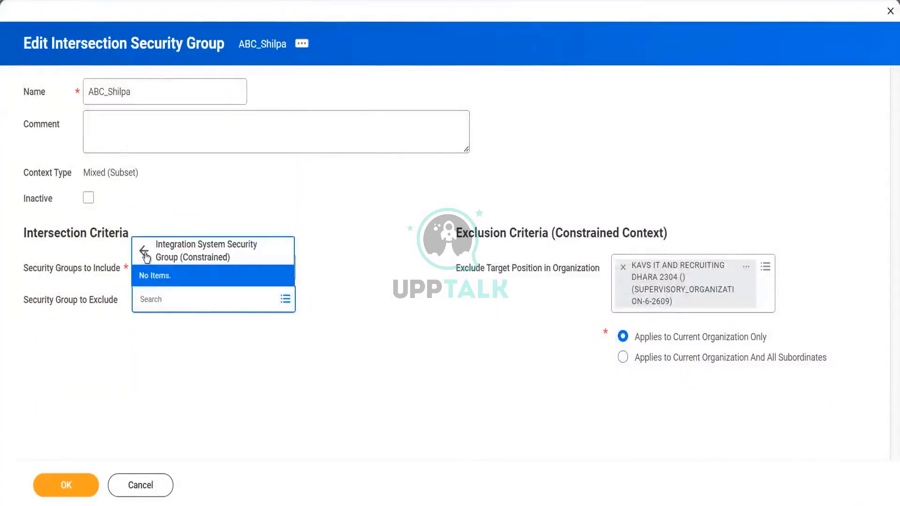
pyautogui.click(146, 256)
pyautogui.click(180, 301)
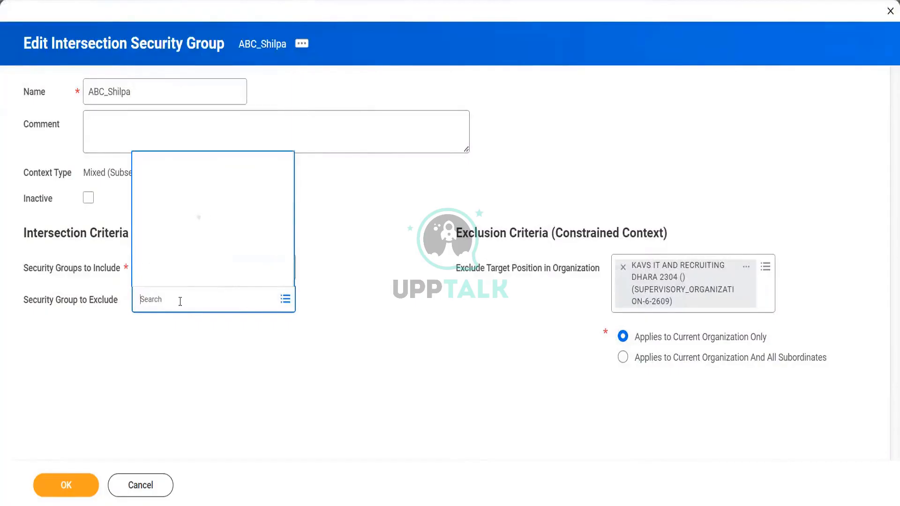
pyautogui.write('recru')
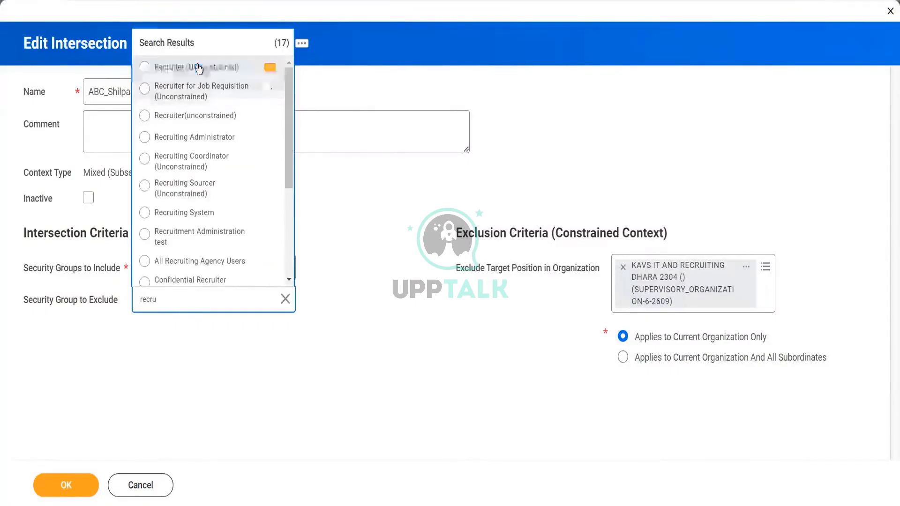
pyautogui.click(199, 69)
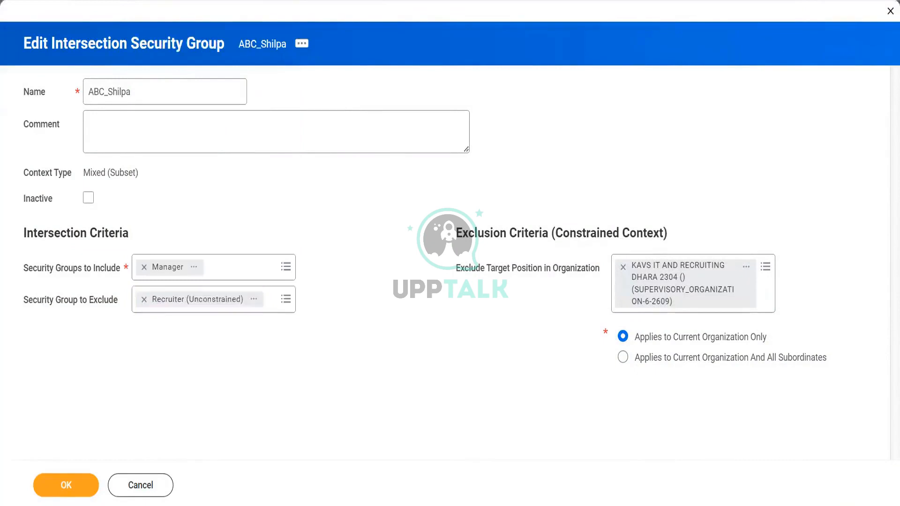
pyautogui.click(65, 486)
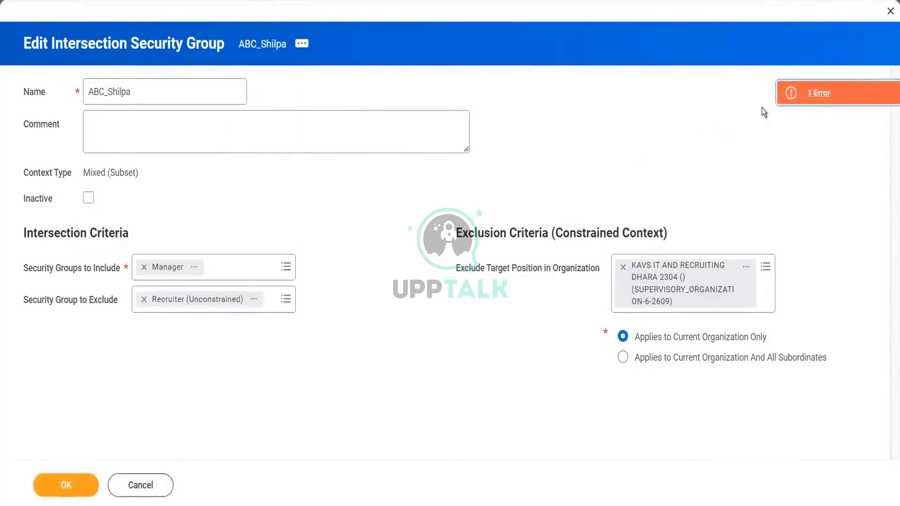
# Step: Review and dismiss the error, remove the Recruiter exclusion, then discard all ABC_Shilpa edits
pyautogui.click(814, 95)
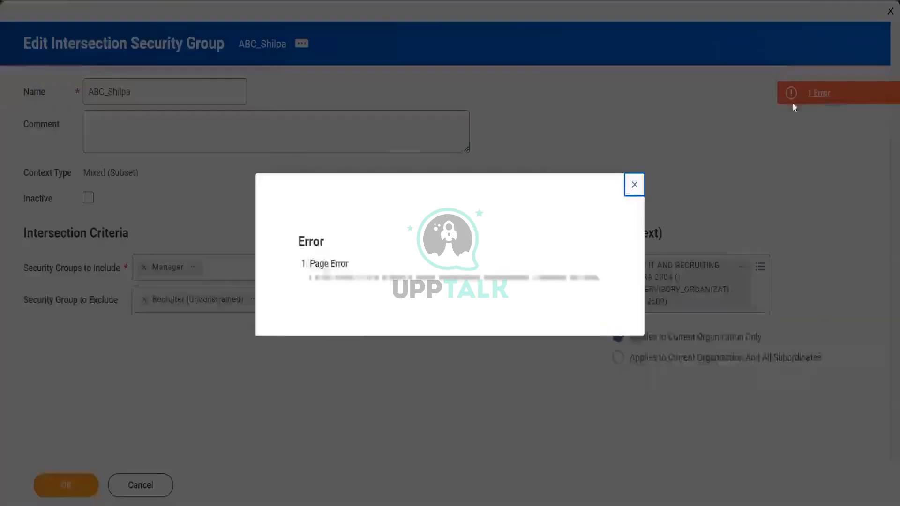
pyautogui.click(639, 186)
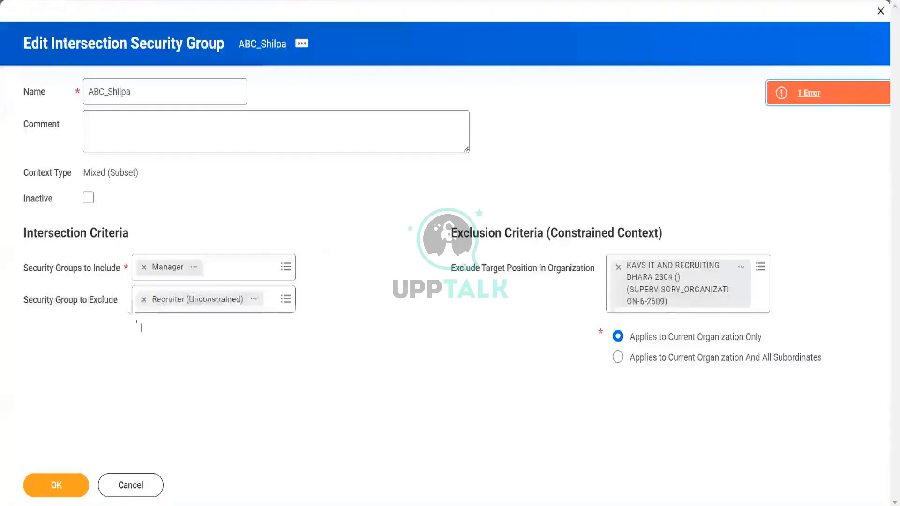
pyautogui.click(145, 303)
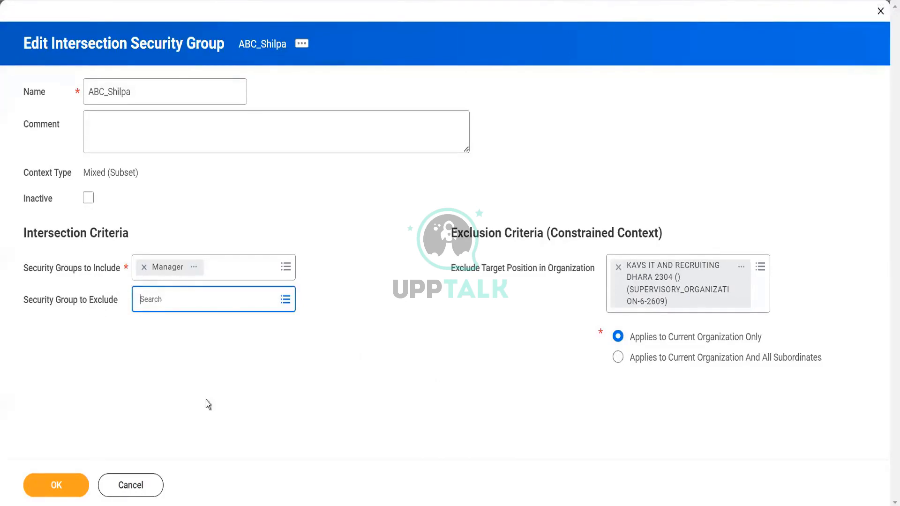
pyautogui.click(127, 491)
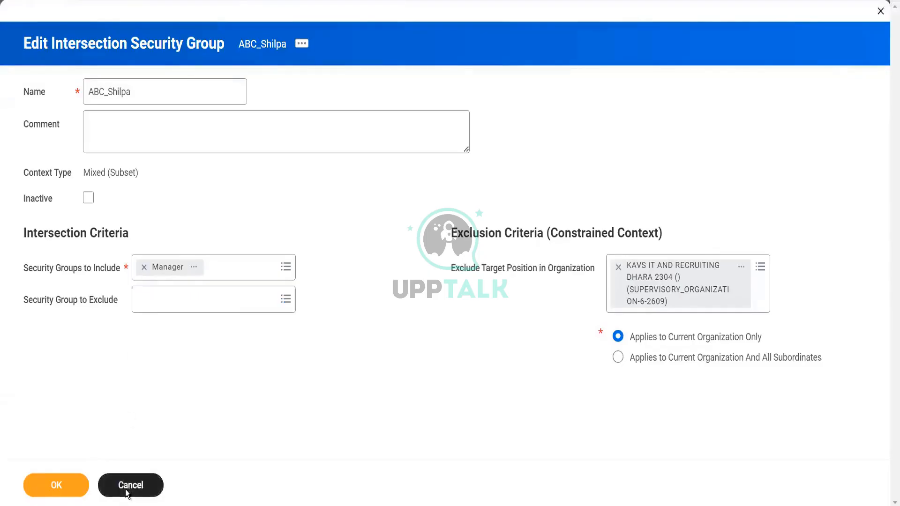
pyautogui.click(406, 286)
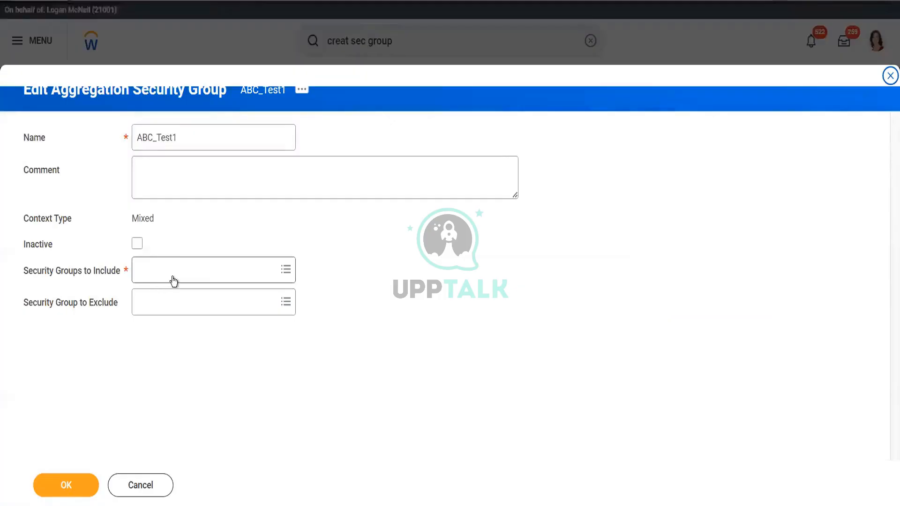
# Step: Browse All Security Groups in ABC_Test1's include and exclude prompts without selecting any
pyautogui.click(163, 271)
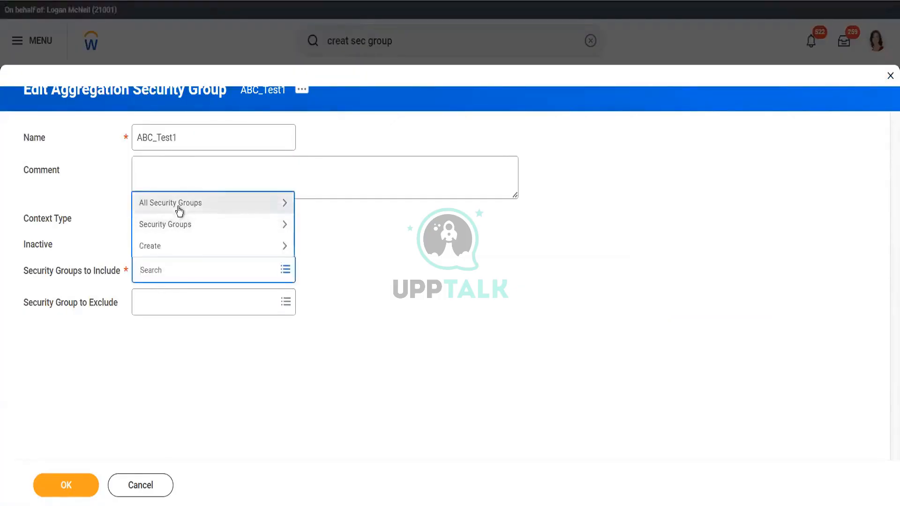
pyautogui.click(177, 208)
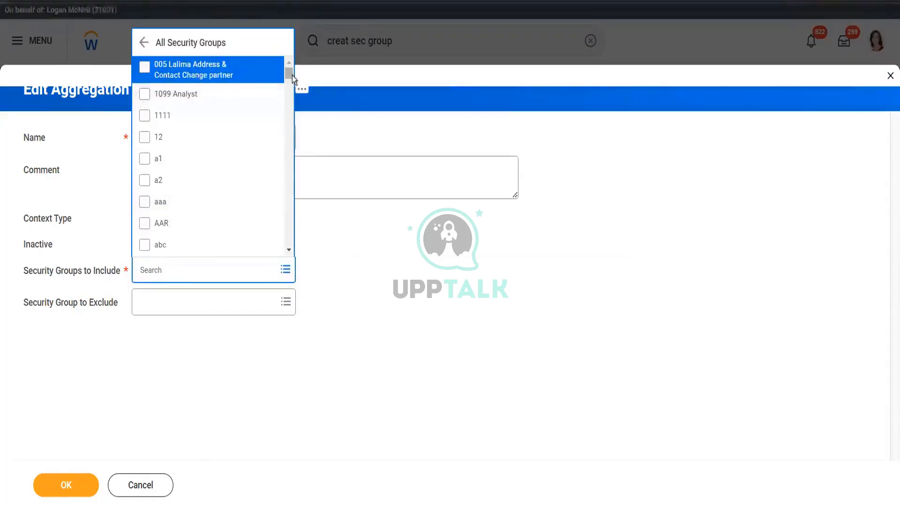
pyautogui.moveTo(292, 75); pyautogui.dragTo(293, 87)
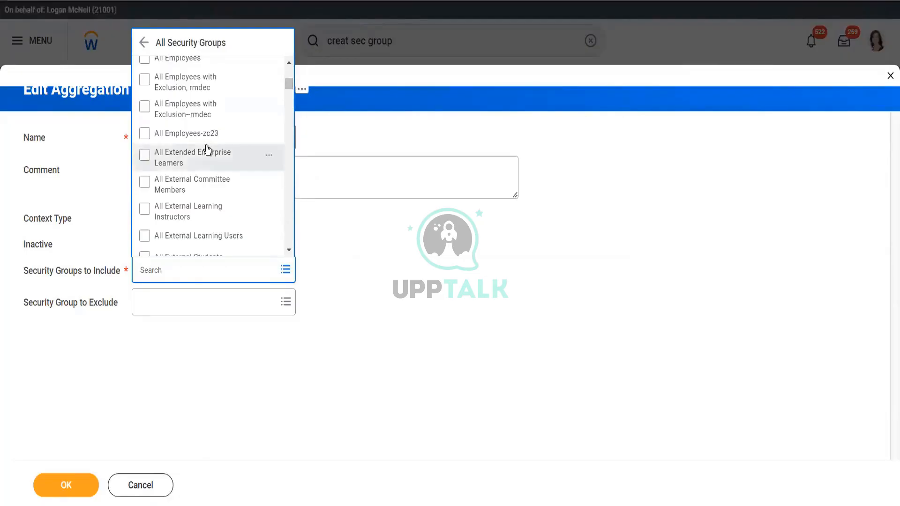
pyautogui.click(409, 219)
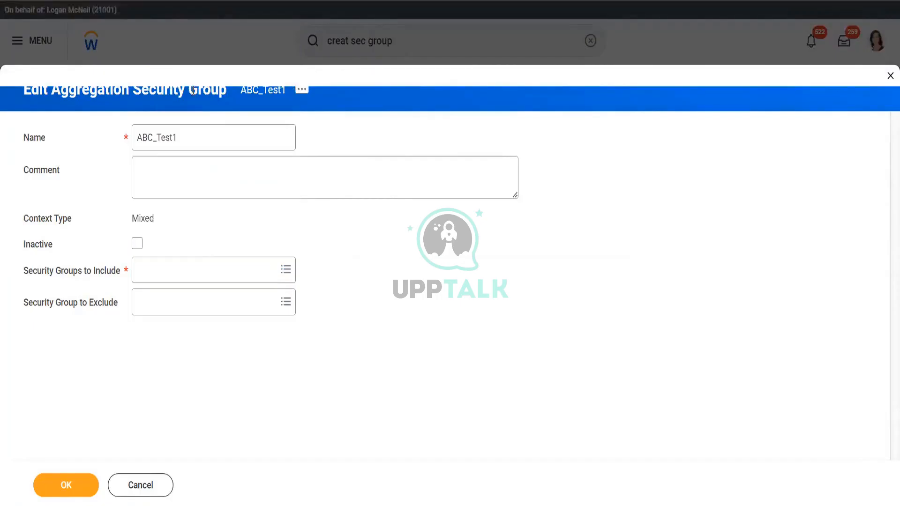
pyautogui.click(169, 313)
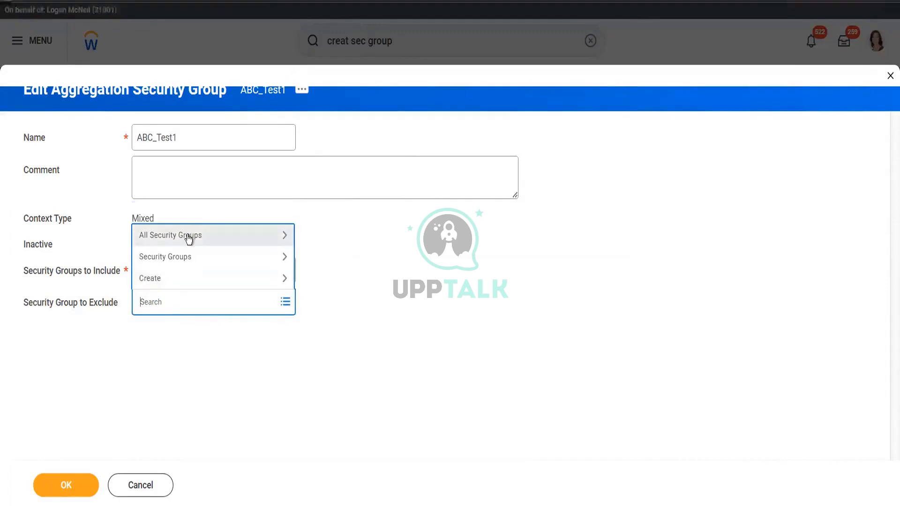
pyautogui.click(188, 238)
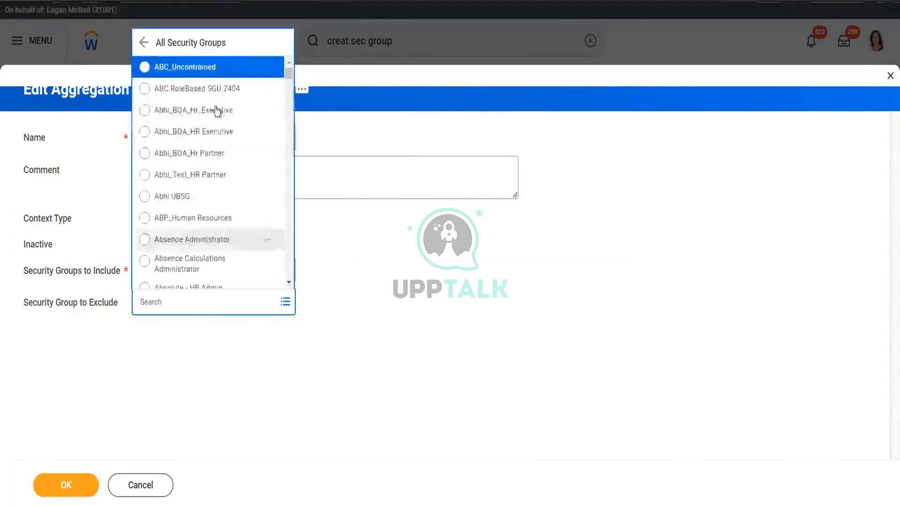
pyautogui.click(470, 206)
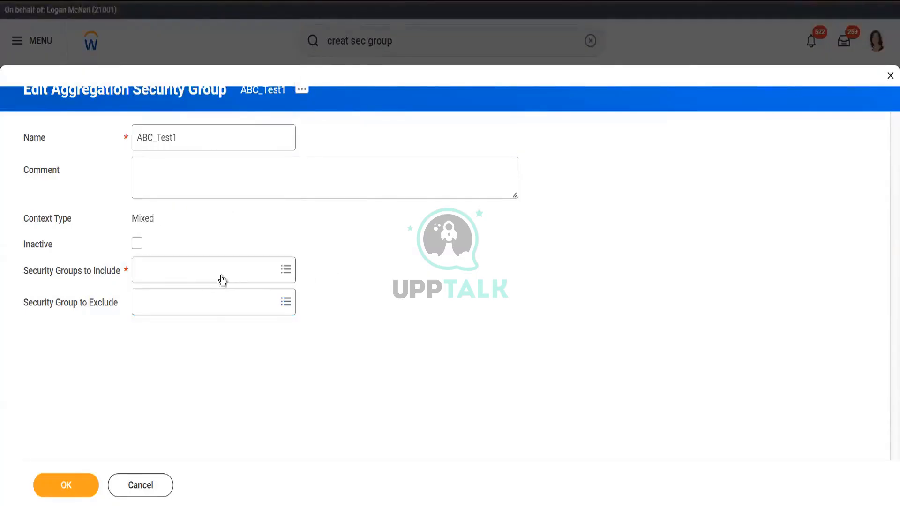
# Step: Look through the include group list once more, then cancel the ABC_Test1 edit
pyautogui.click(203, 269)
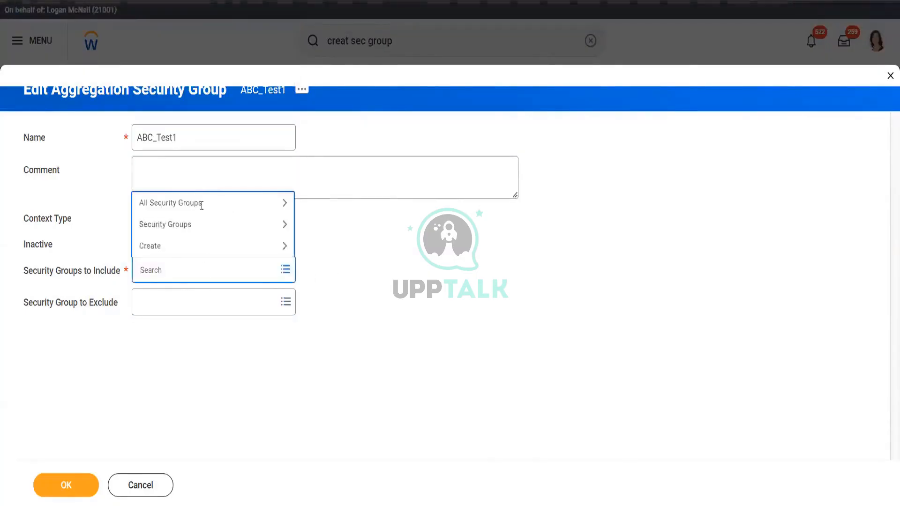
pyautogui.click(200, 204)
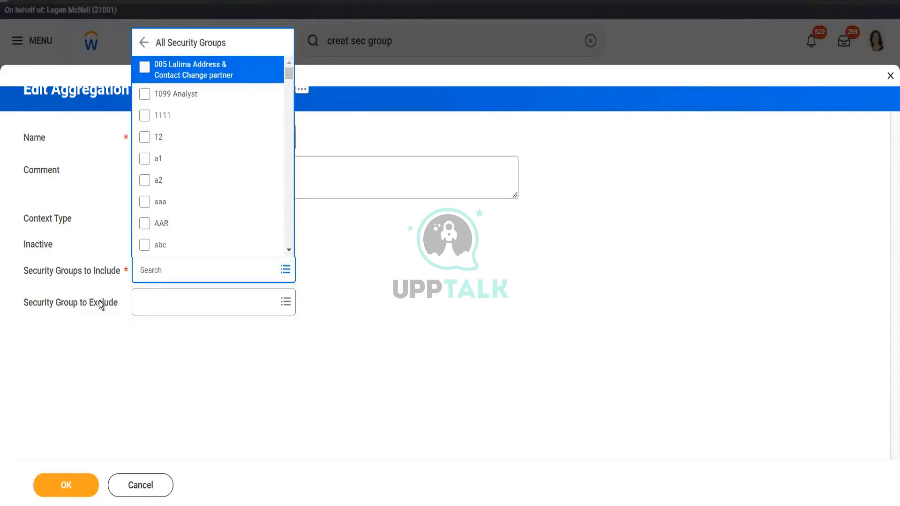
pyautogui.click(126, 376)
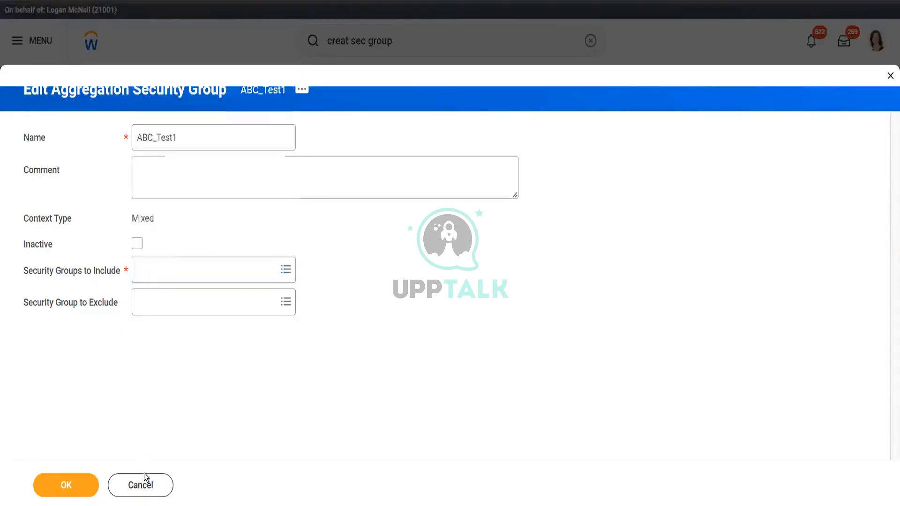
pyautogui.click(141, 487)
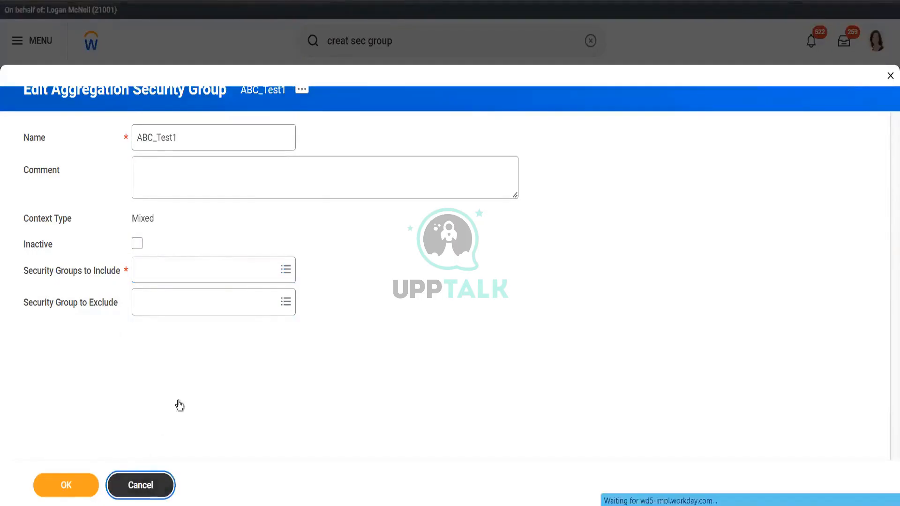